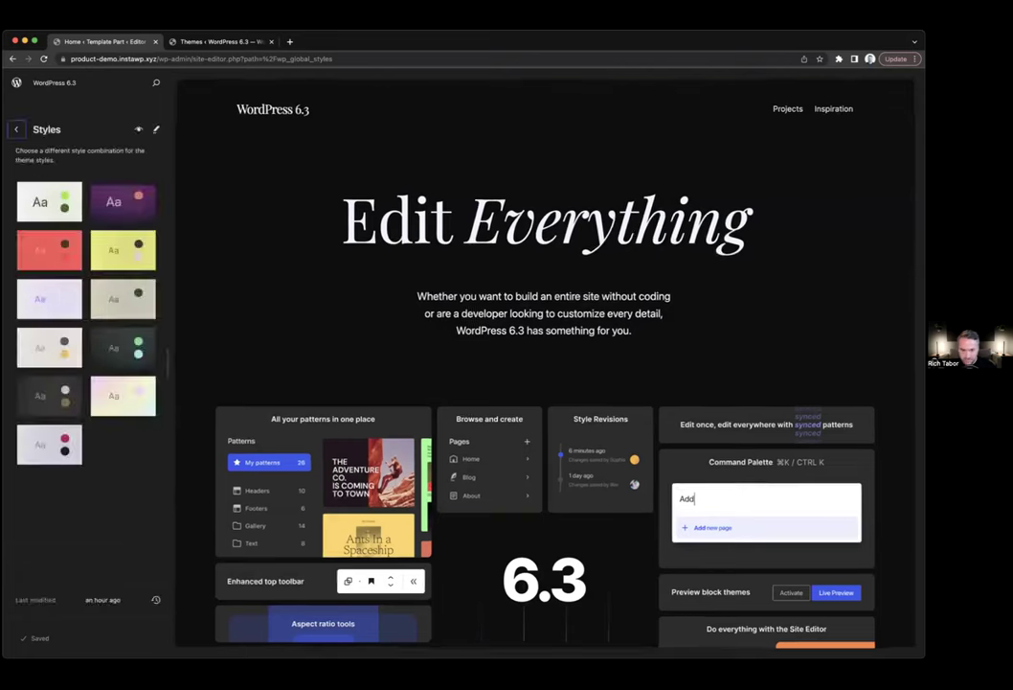
# - Go to the Templates section of the site editor and open the Home template for editing
pyautogui.press('Down')
pyautogui.press('Down')
pyautogui.press('Down')
pyautogui.press('Return')
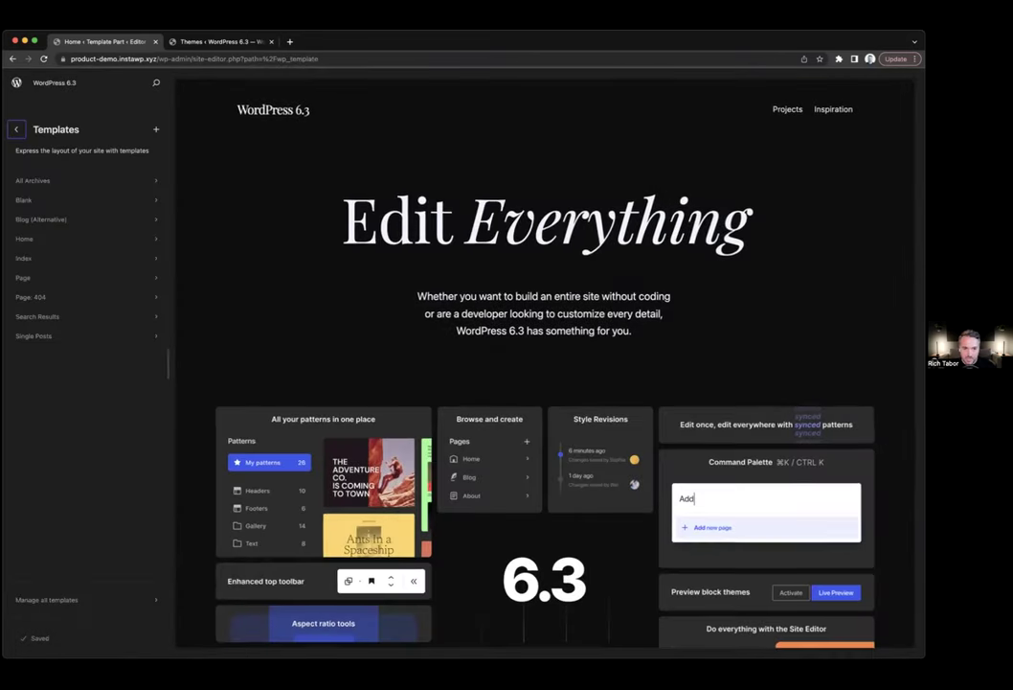
pyautogui.click(586, 228)
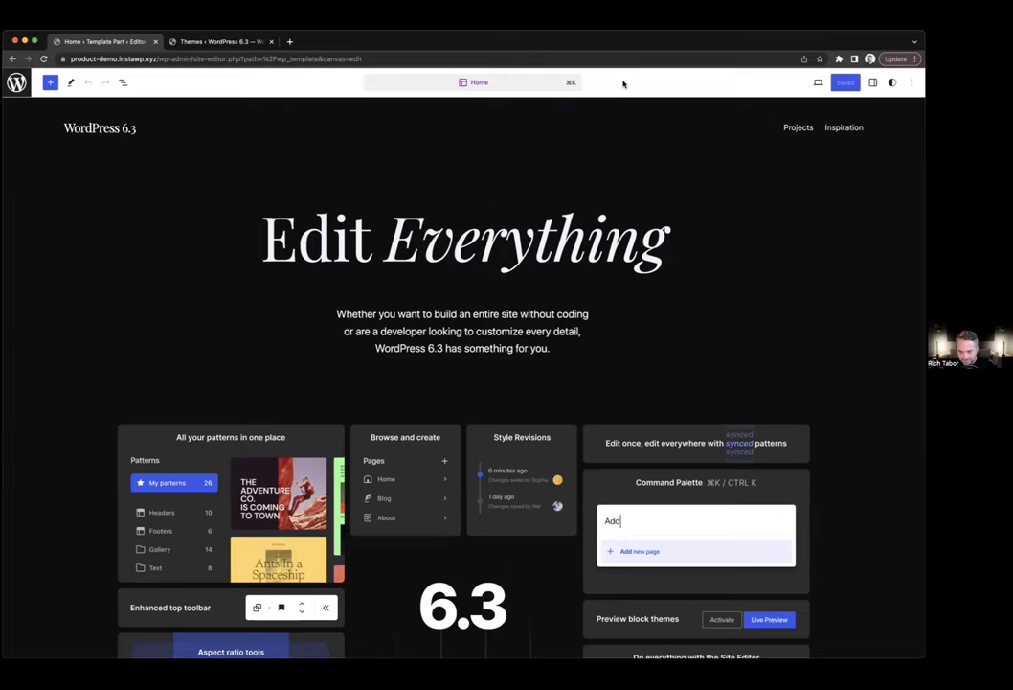
pyautogui.scroll(-2, 463, 314)
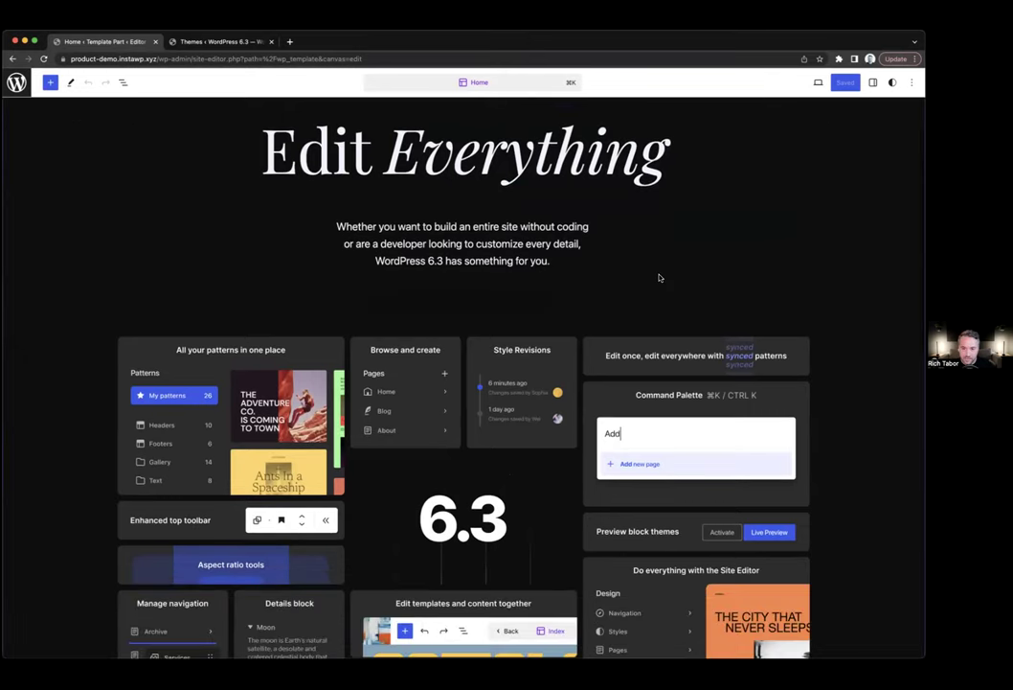
pyautogui.click(570, 260)
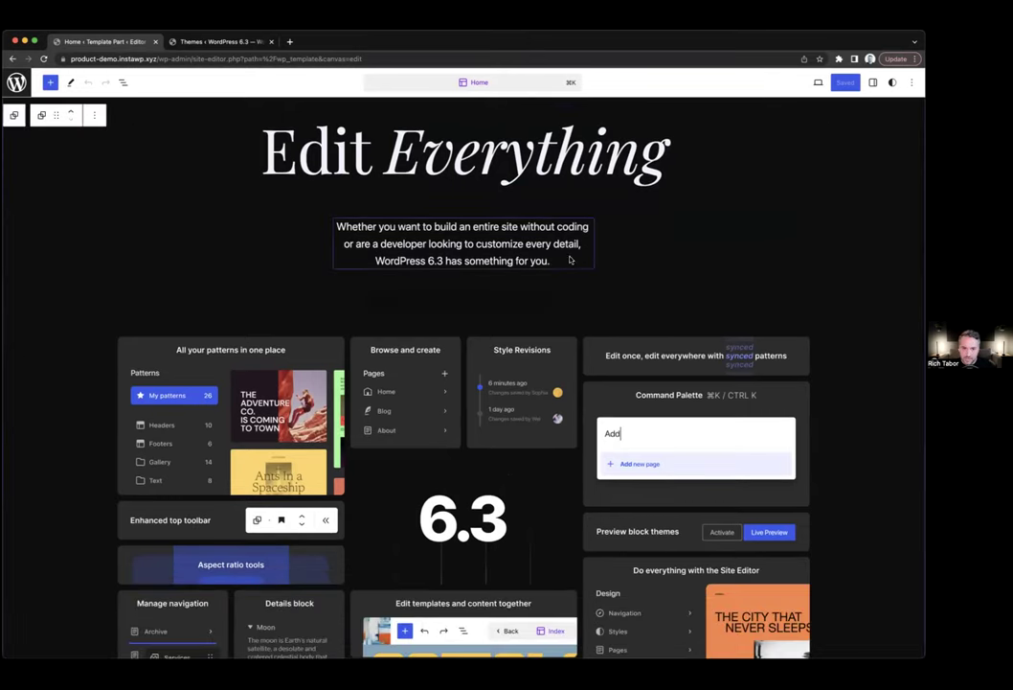
pyautogui.press('super+r')
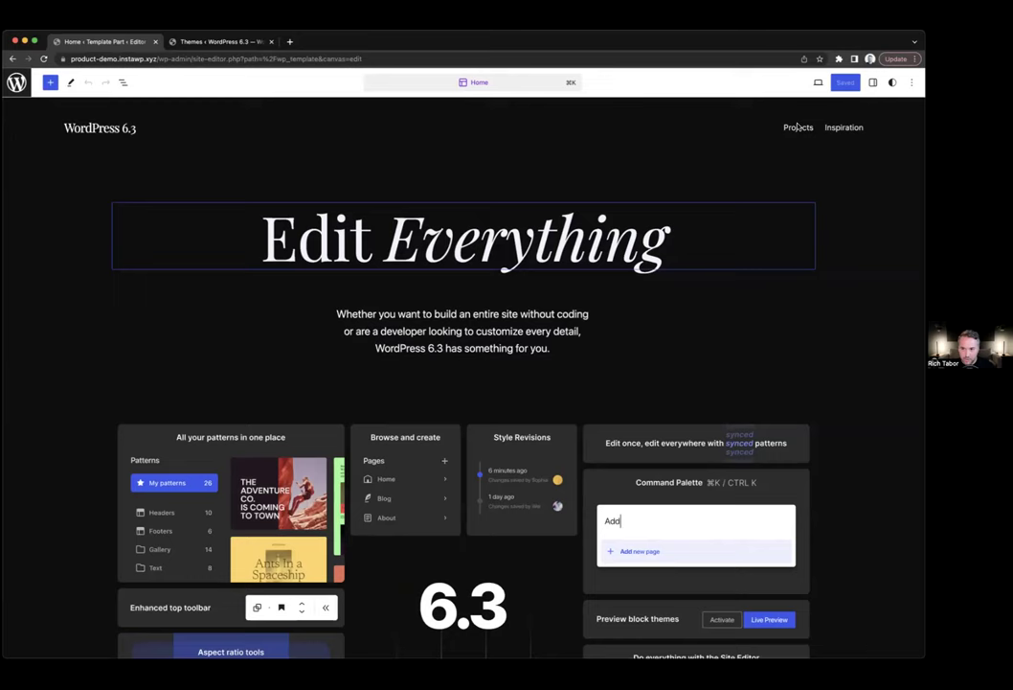
# - View the site styles' Additional CSS and bring up the Home template's settings
pyautogui.click(892, 83)
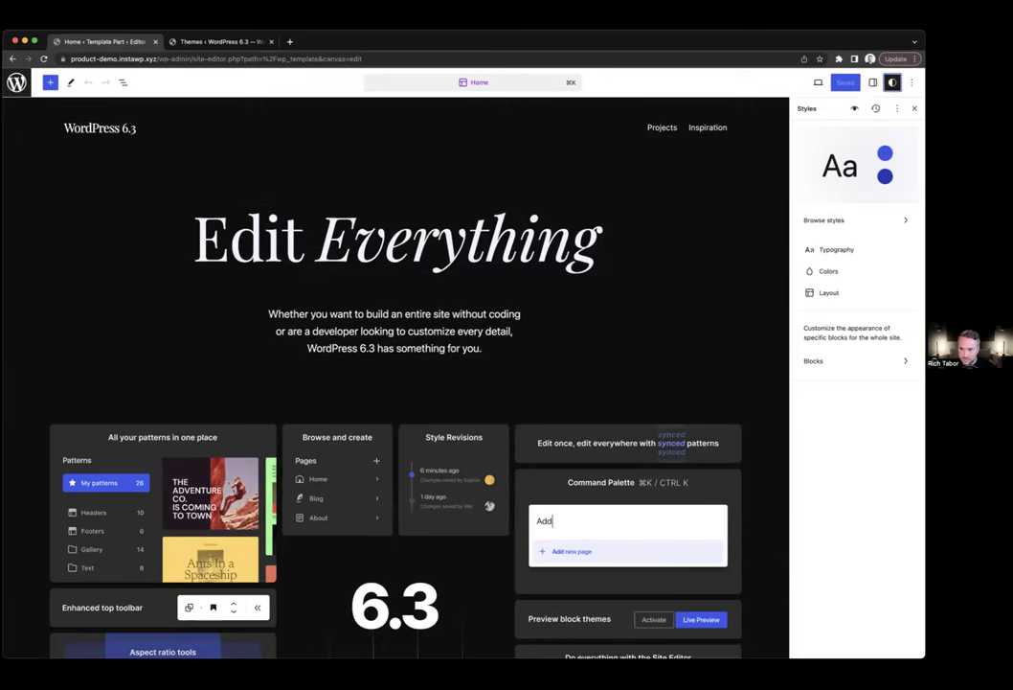
pyautogui.click(896, 108)
pyautogui.click(842, 136)
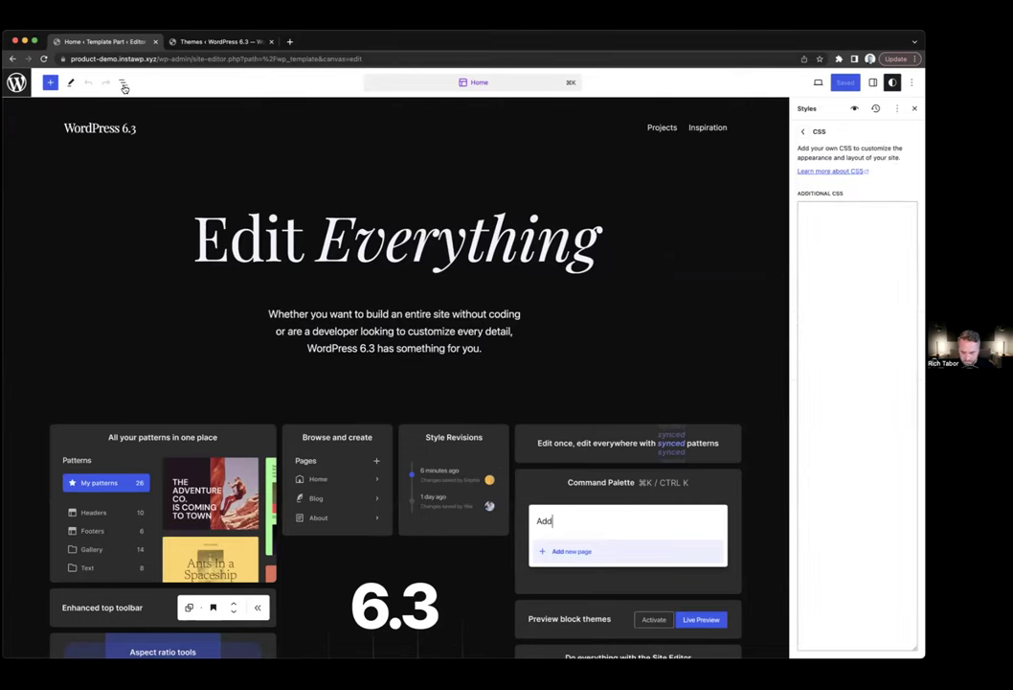
pyautogui.click(42, 60)
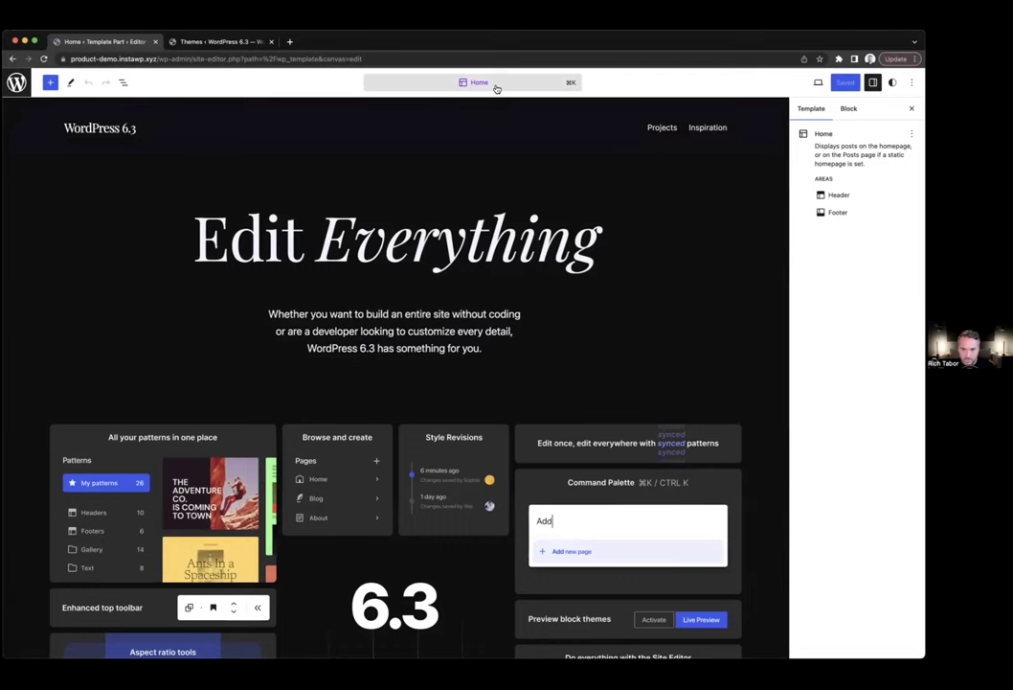
# - Open the About page by searching the command palette for "about"
pyautogui.click(496, 86)
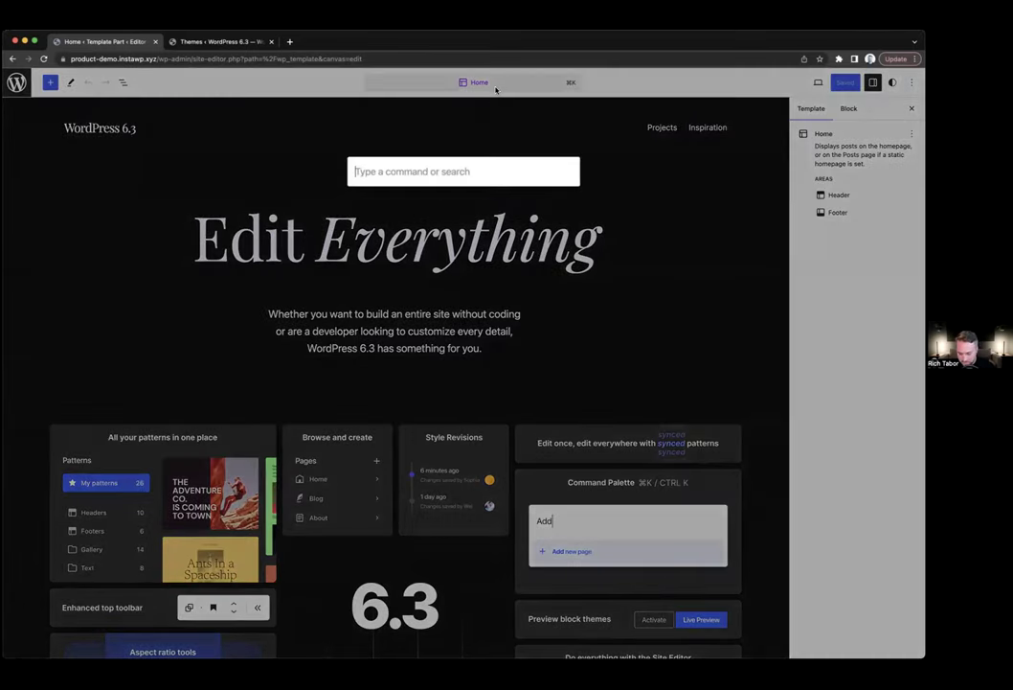
pyautogui.write('about')
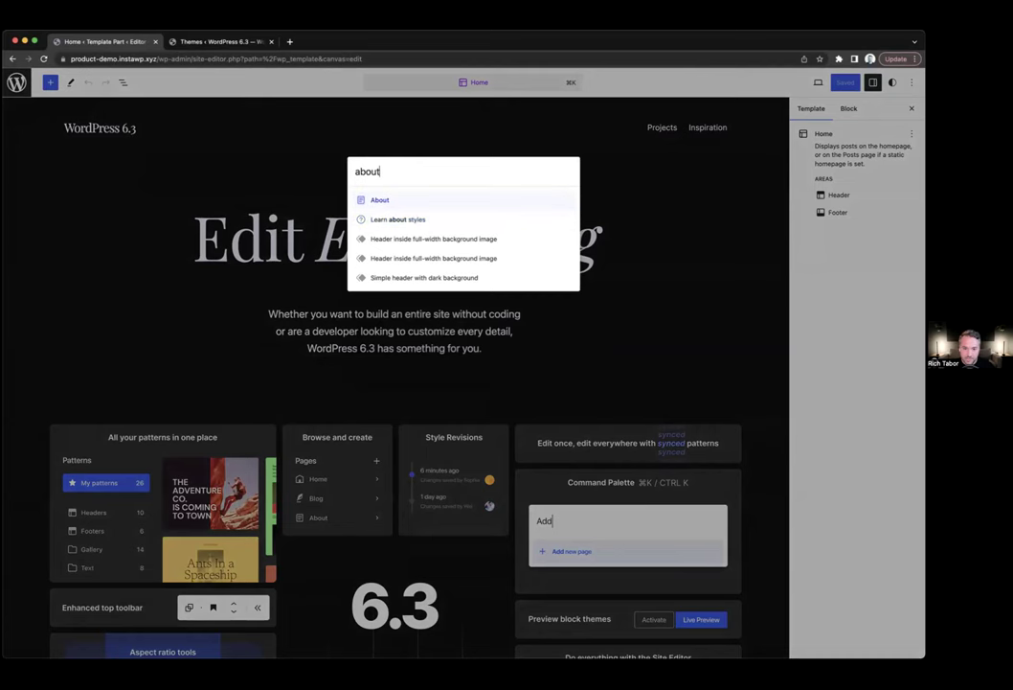
pyautogui.press('Return')
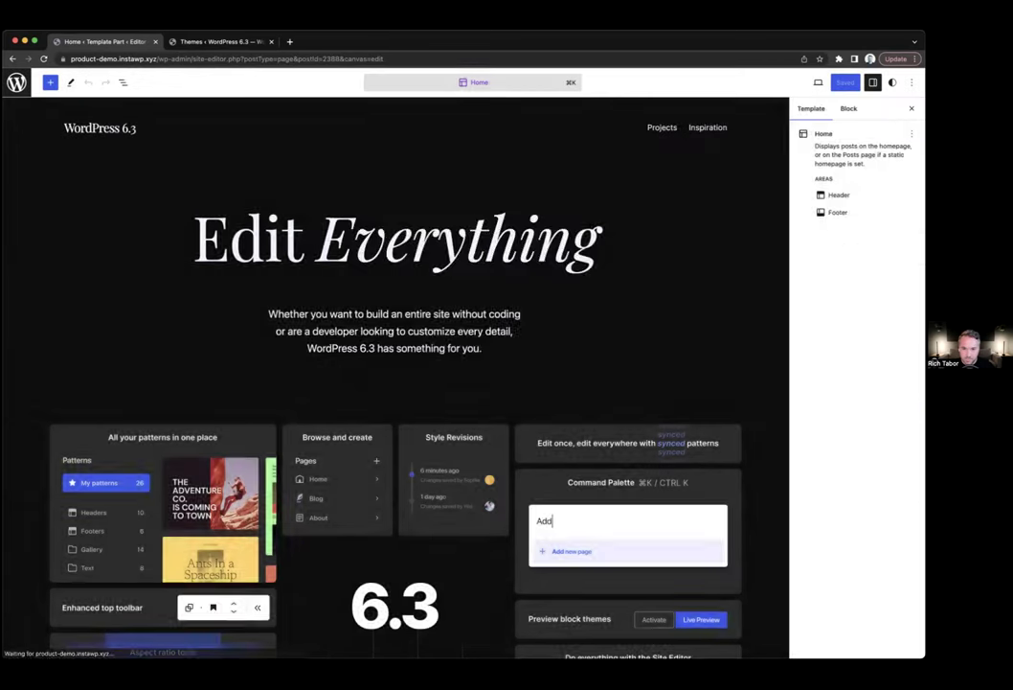
# - Turn on spotlight mode through the command palette and select the About title and first paragraph to check it
pyautogui.click(517, 86)
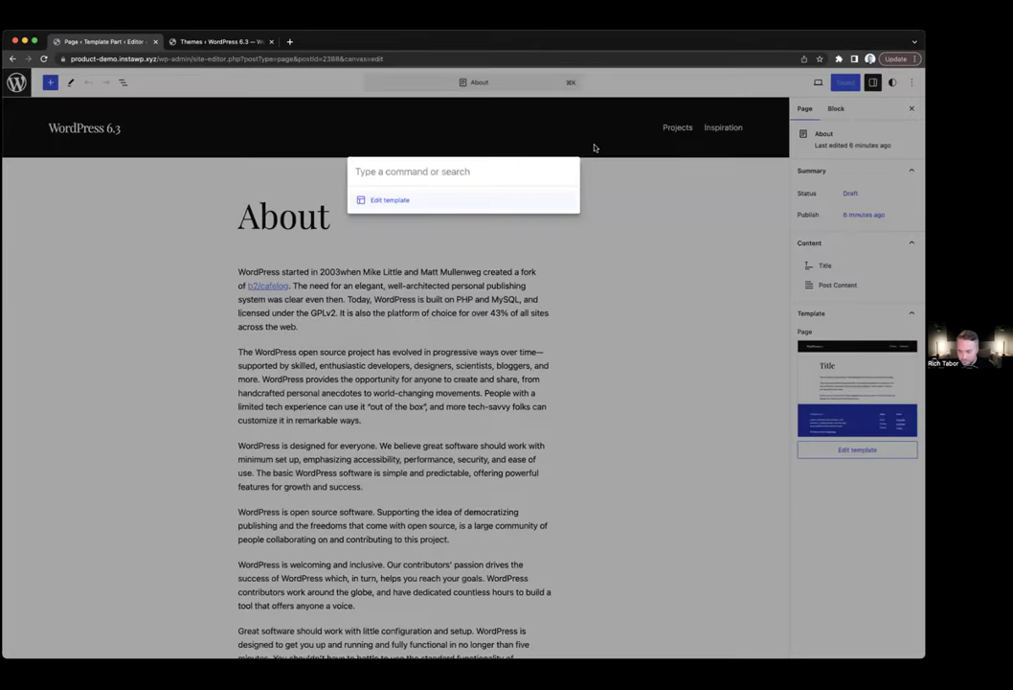
pyautogui.write('togg')
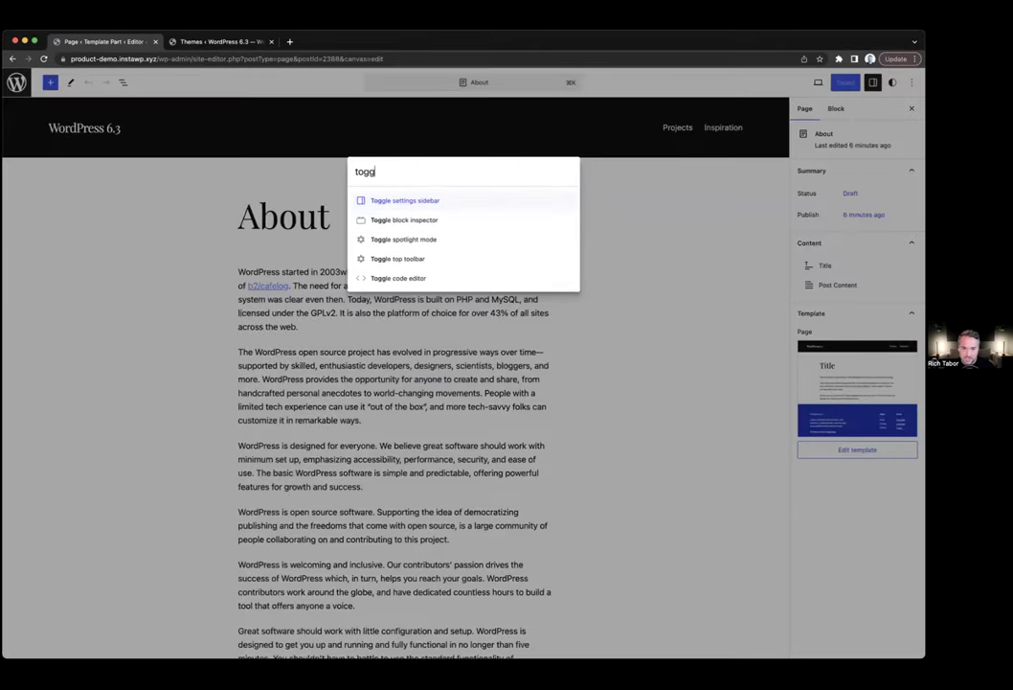
pyautogui.press('Down')
pyautogui.press('Down')
pyautogui.press('Return')
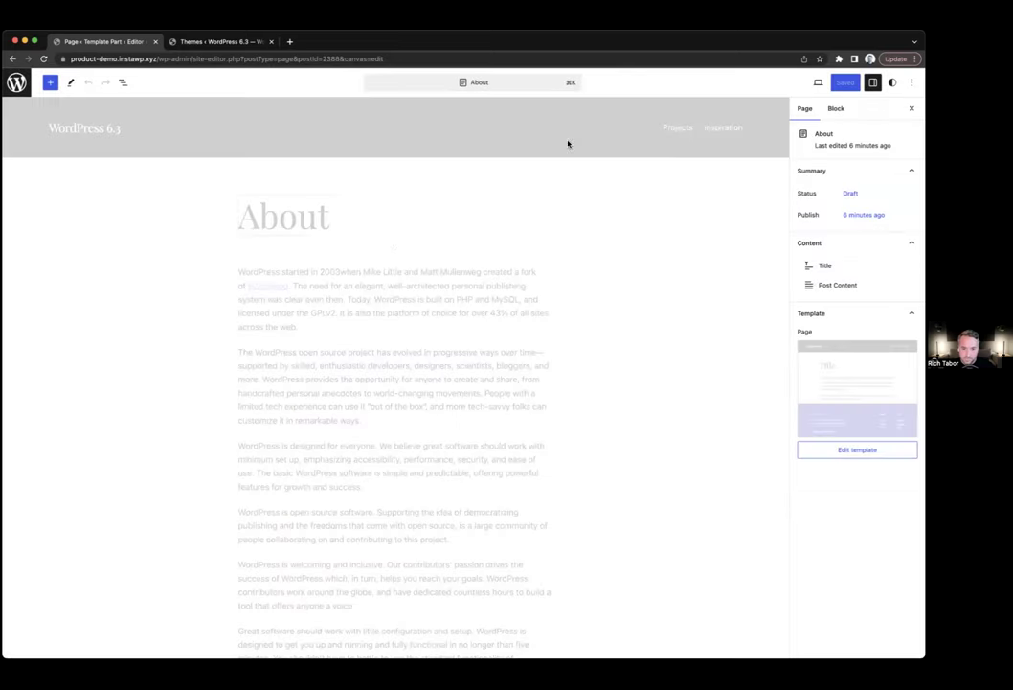
pyautogui.click(335, 217)
pyautogui.click(383, 297)
pyautogui.scroll(-1, 457, 300)
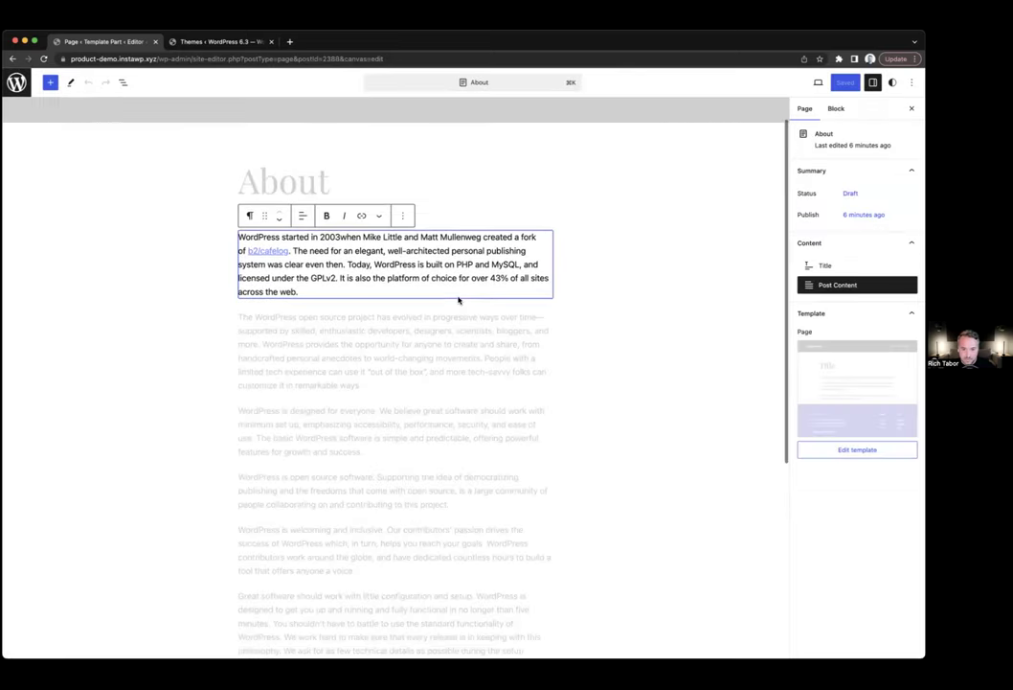
# - Select the About title and turn spotlight mode off again through the command palette
pyautogui.scroll(1, 477, 203)
pyautogui.click(316, 193)
pyautogui.press('super+k')
pyautogui.write('toggl')
pyautogui.press('Down')
pyautogui.press('Down')
pyautogui.press('Return')
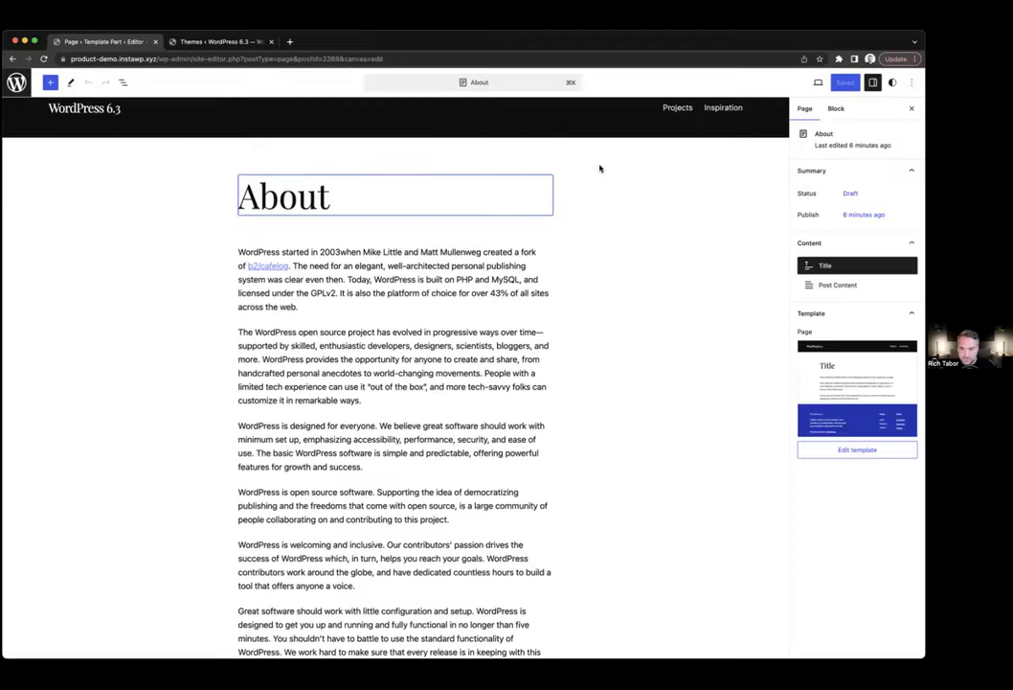
# - Return to the site editor's Design overview by loading its base address, site-editor.php, without the page parameters
pyautogui.scroll(-1, 670, 163)
pyautogui.scroll(2, 728, 144)
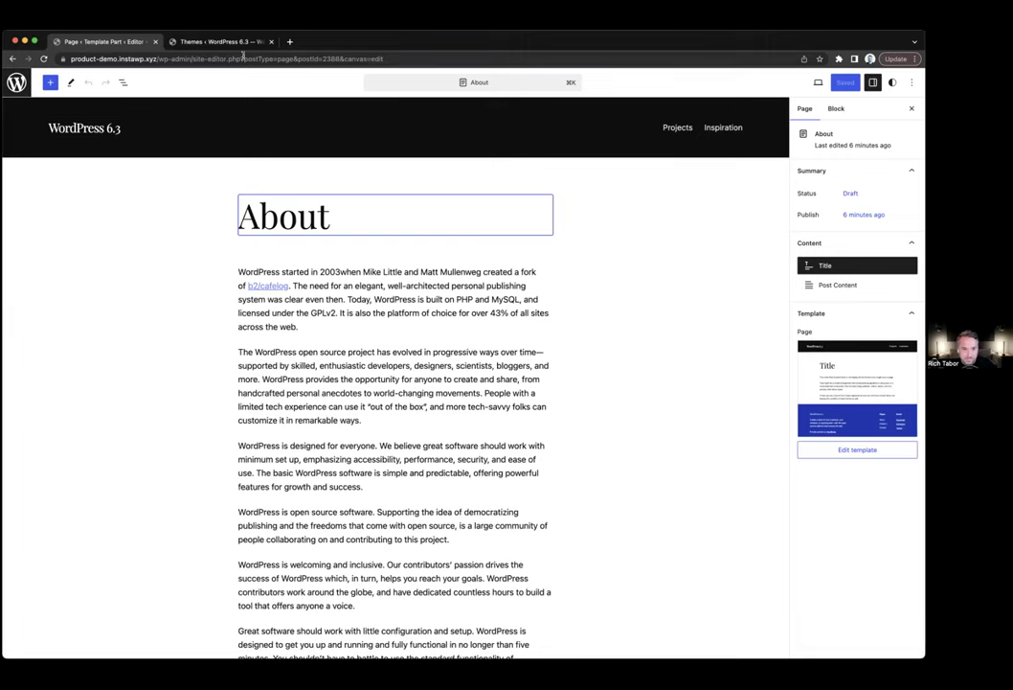
pyautogui.moveTo(244, 59); pyautogui.dragTo(419, 57)
pyautogui.press('BackSpace')
pyautogui.press('Return')
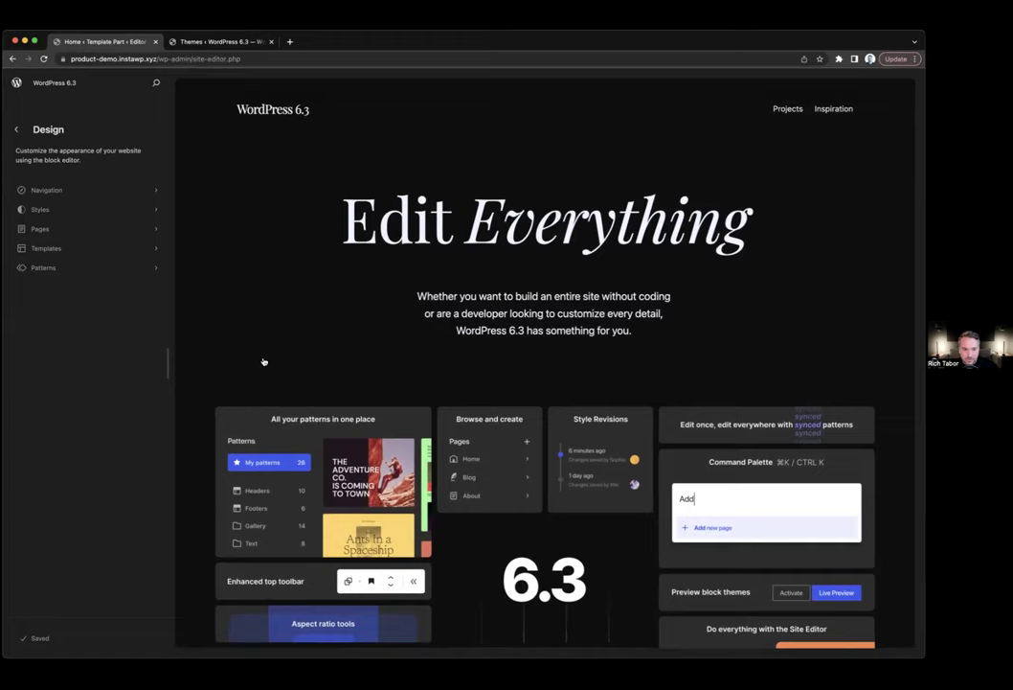
# - Narrow the site preview frame to a mobile-like width, and widen it back to nearly full size
pyautogui.moveTo(167, 362); pyautogui.dragTo(407, 355)
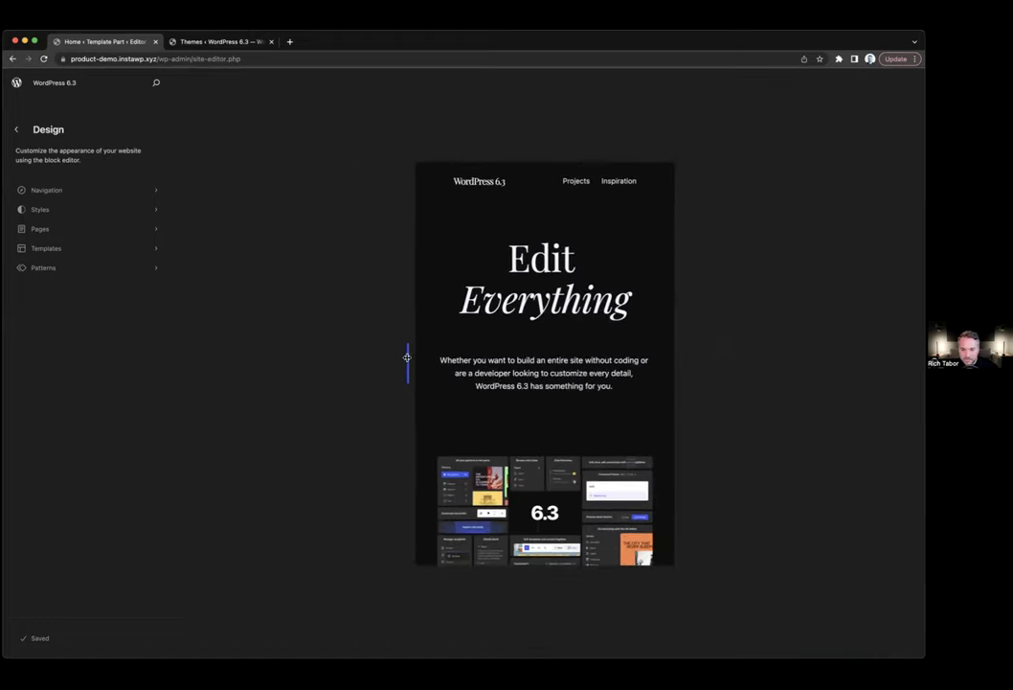
pyautogui.moveTo(410, 364); pyautogui.dragTo(207, 393)
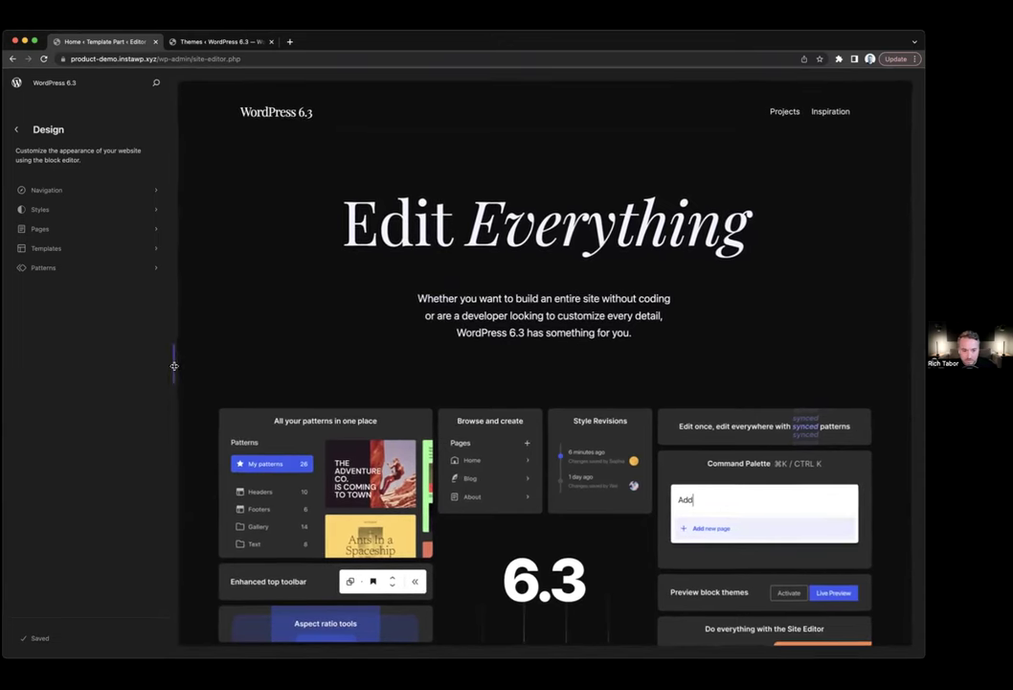
pyautogui.moveTo(249, 367); pyautogui.dragTo(183, 397)
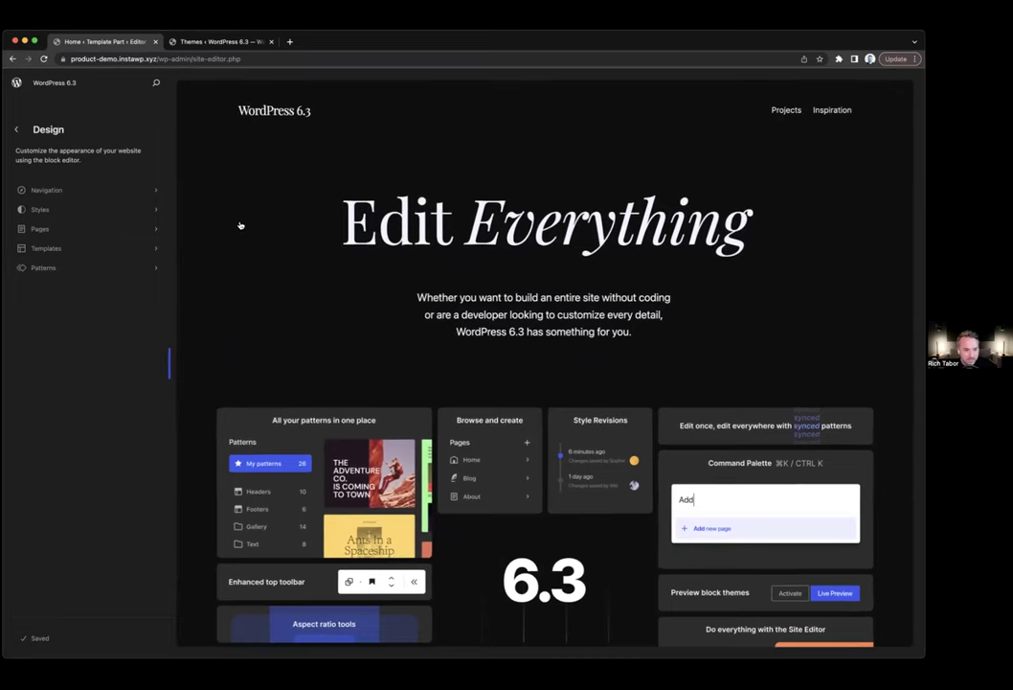
# - Open the About page's details from the Pages list and look through its preview down to the footer
pyautogui.click(55, 232)
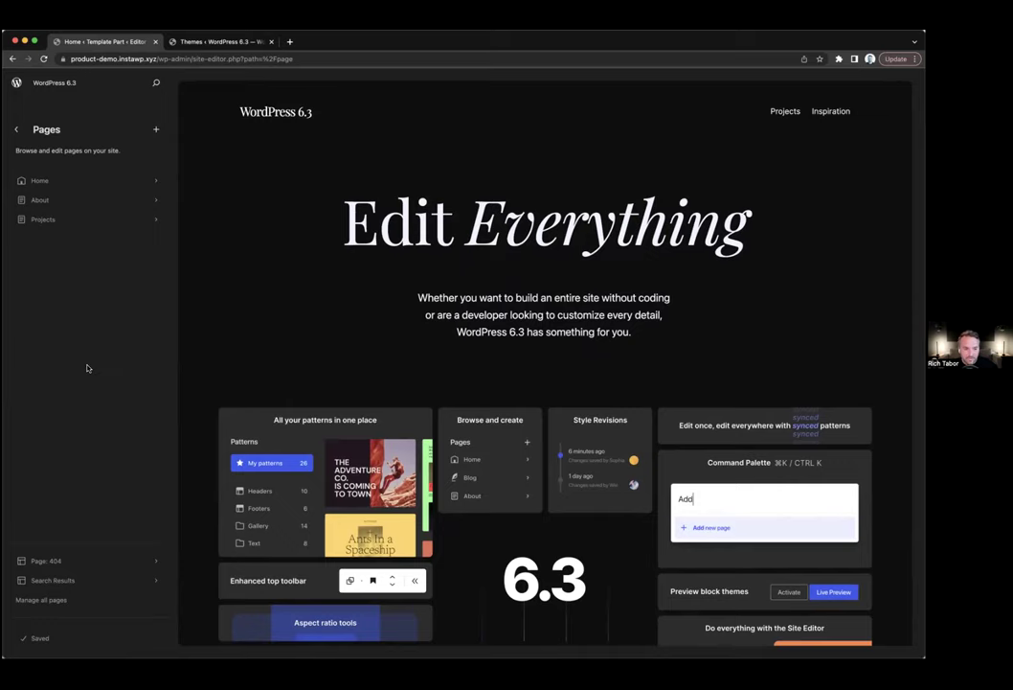
pyautogui.click(113, 199)
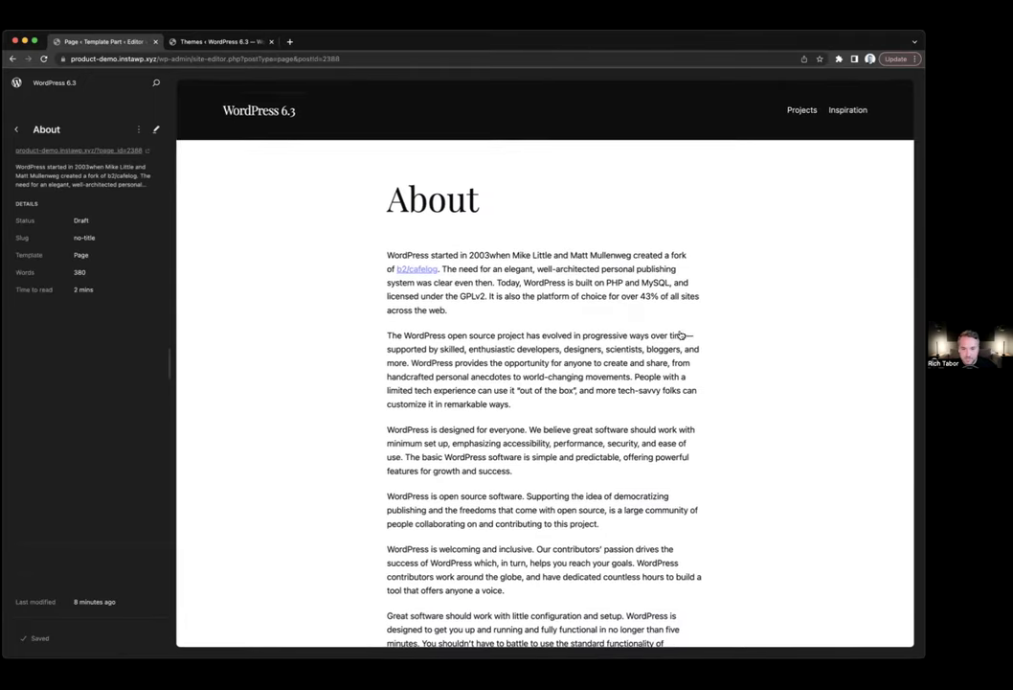
pyautogui.scroll(-5, 681, 334)
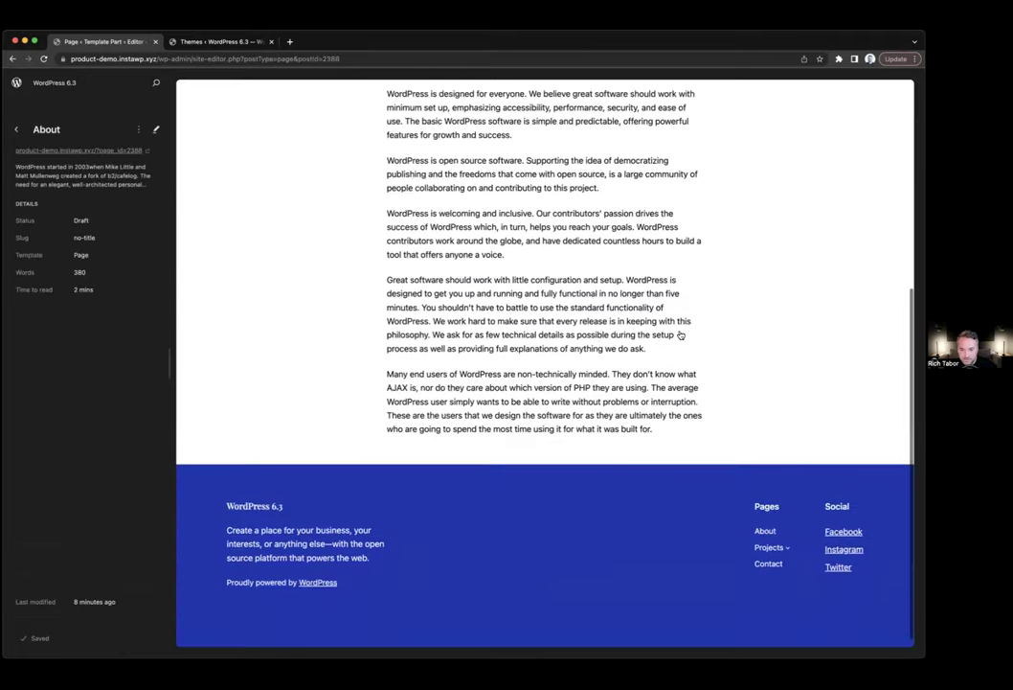
pyautogui.scroll(5, 683, 331)
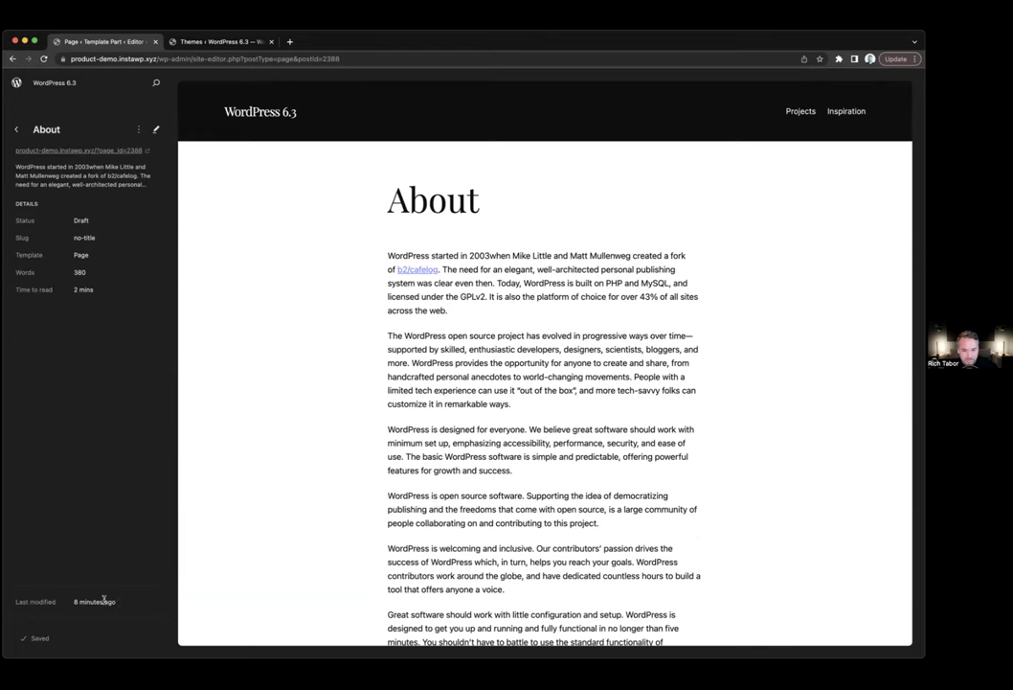
# - Open the About page for editing and highlight its Title and Post Content areas in turn
pyautogui.click(557, 257)
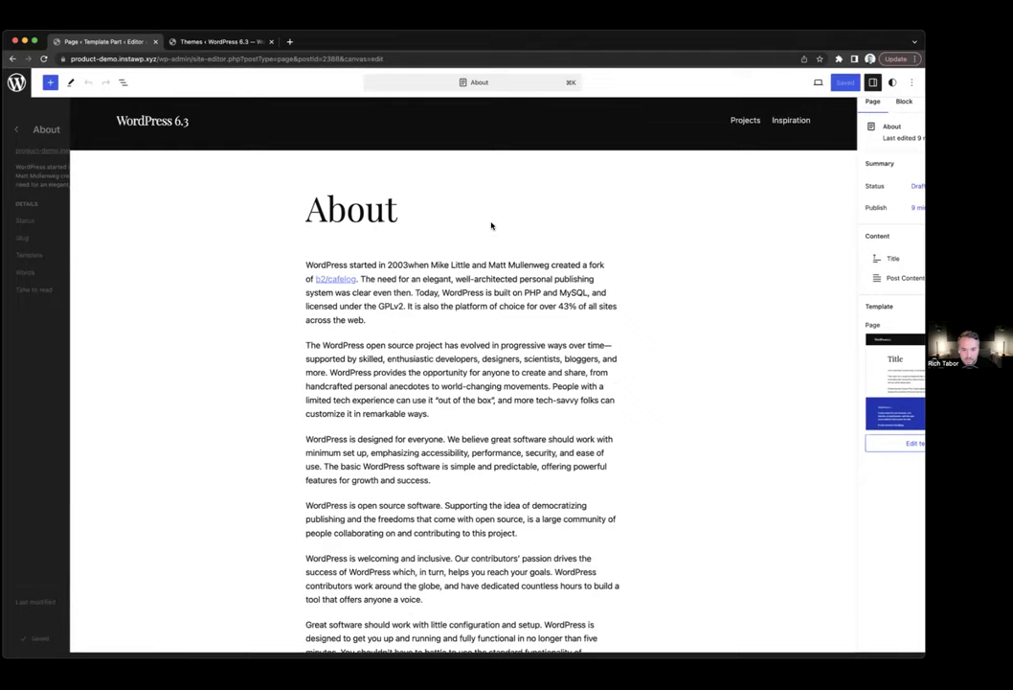
pyautogui.moveTo(376, 219); pyautogui.dragTo(260, 219)
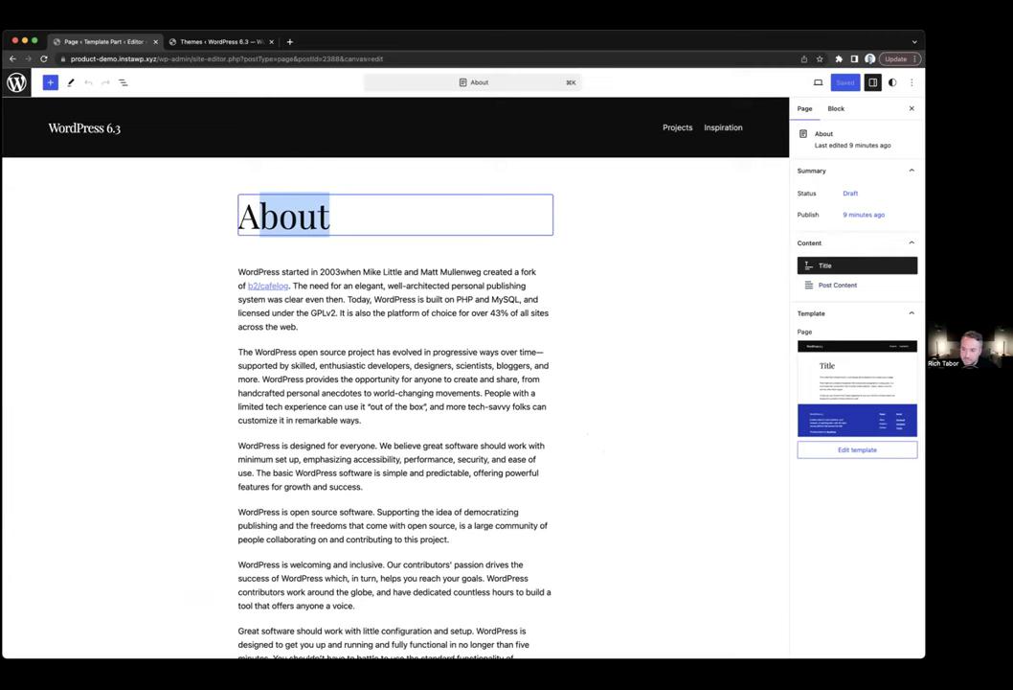
pyautogui.click(837, 284)
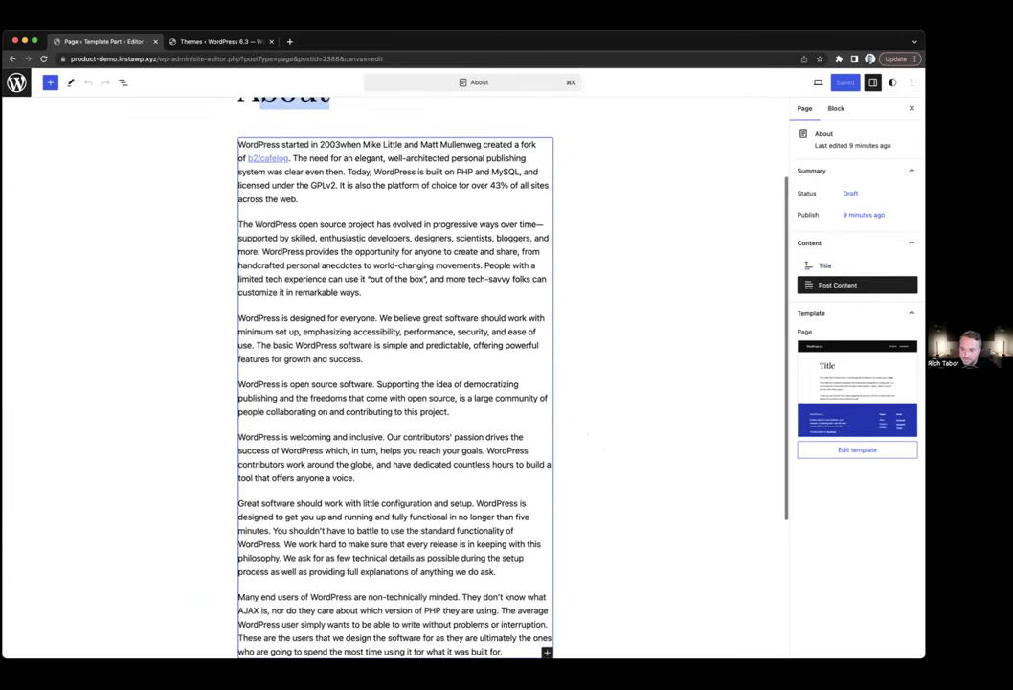
pyautogui.click(825, 266)
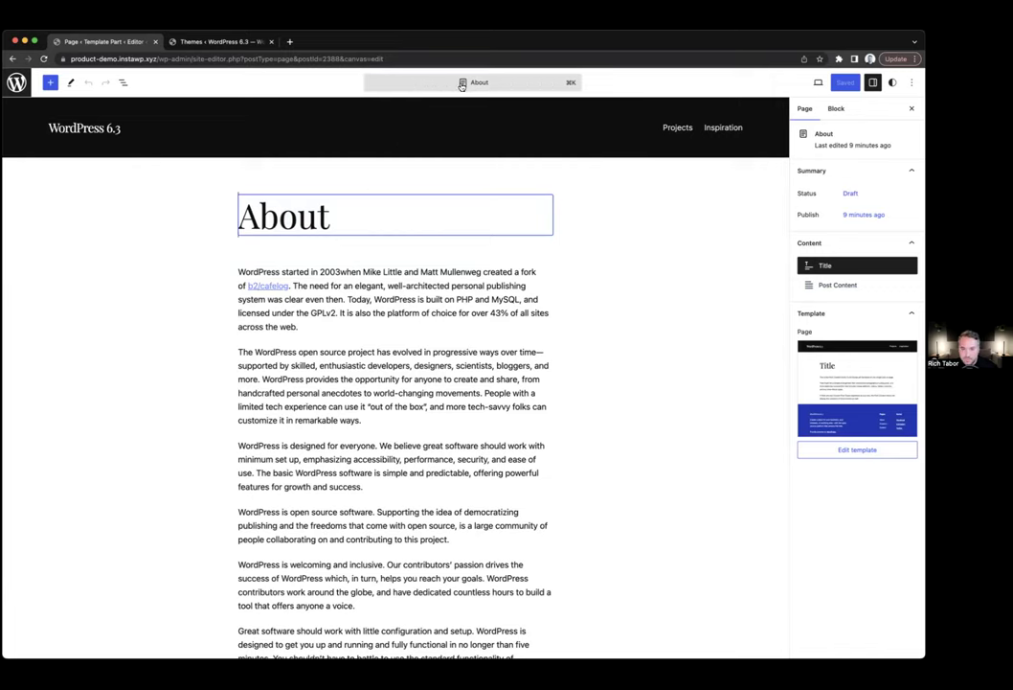
# - Extend the page title to "About WordPress"
pyautogui.click(333, 218)
pyautogui.write('Word')
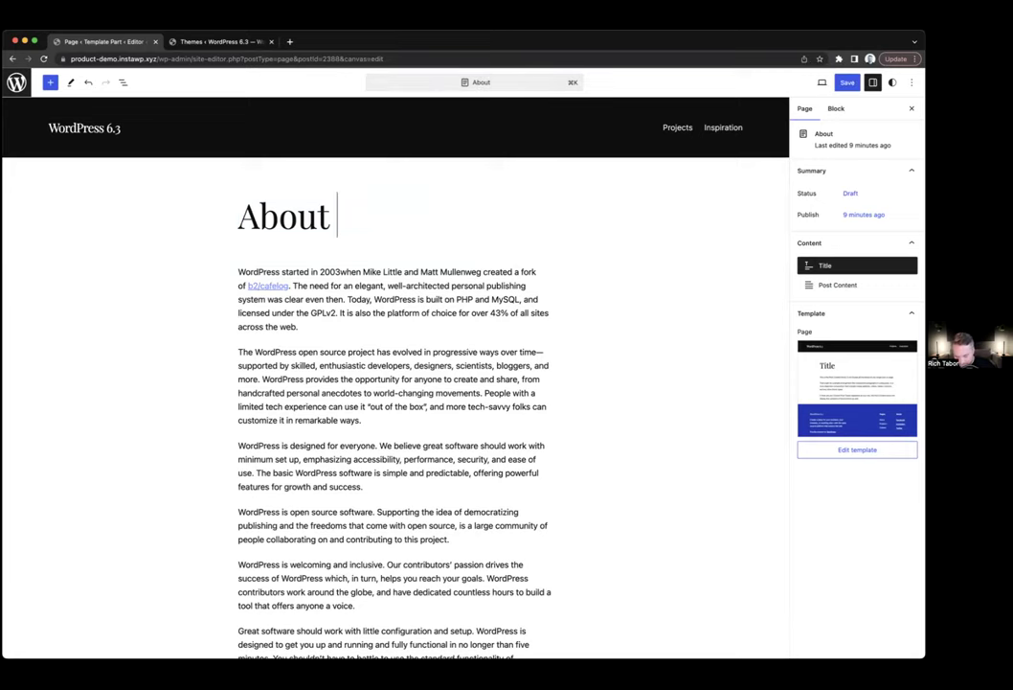
pyautogui.write('Press')
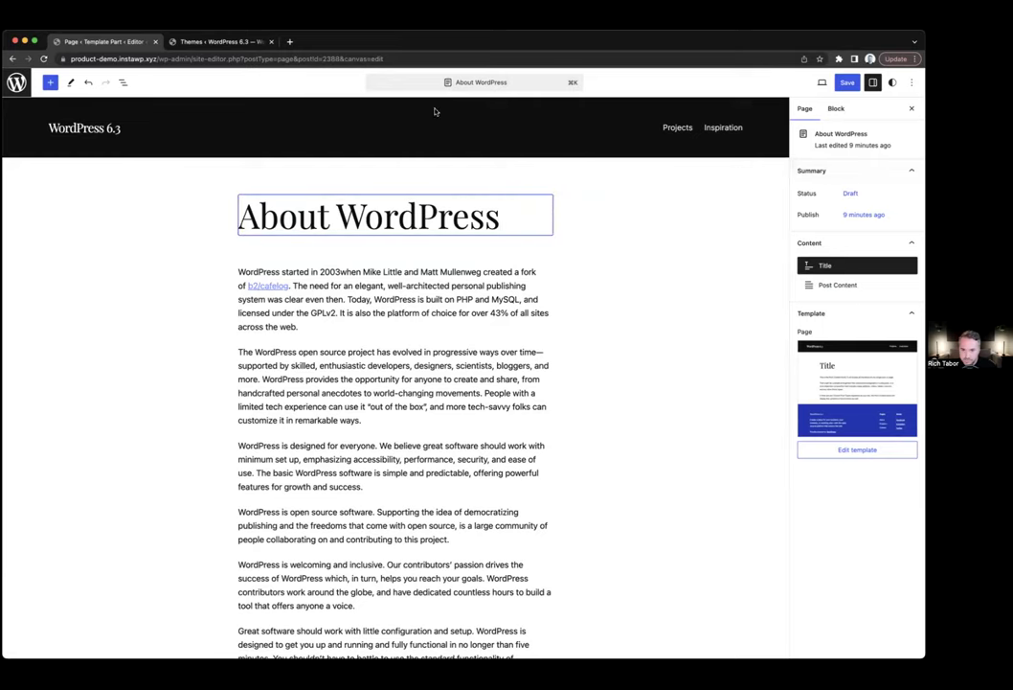
# - Move the paragraph beginning "WordPress started in 2003" down one position in the page content
pyautogui.click(375, 298)
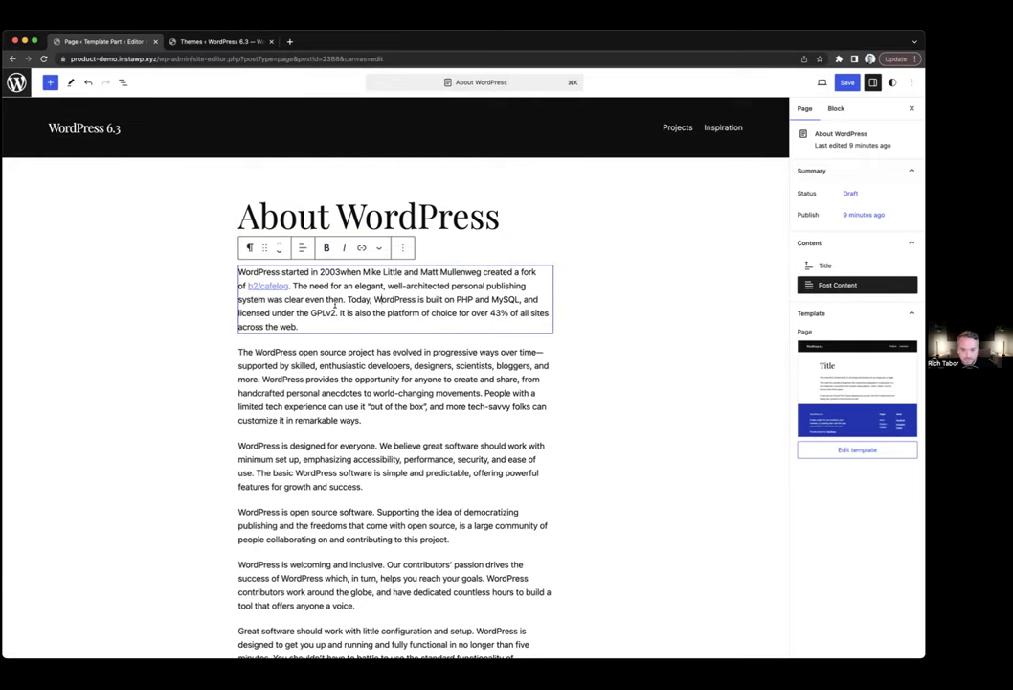
pyautogui.click(278, 252)
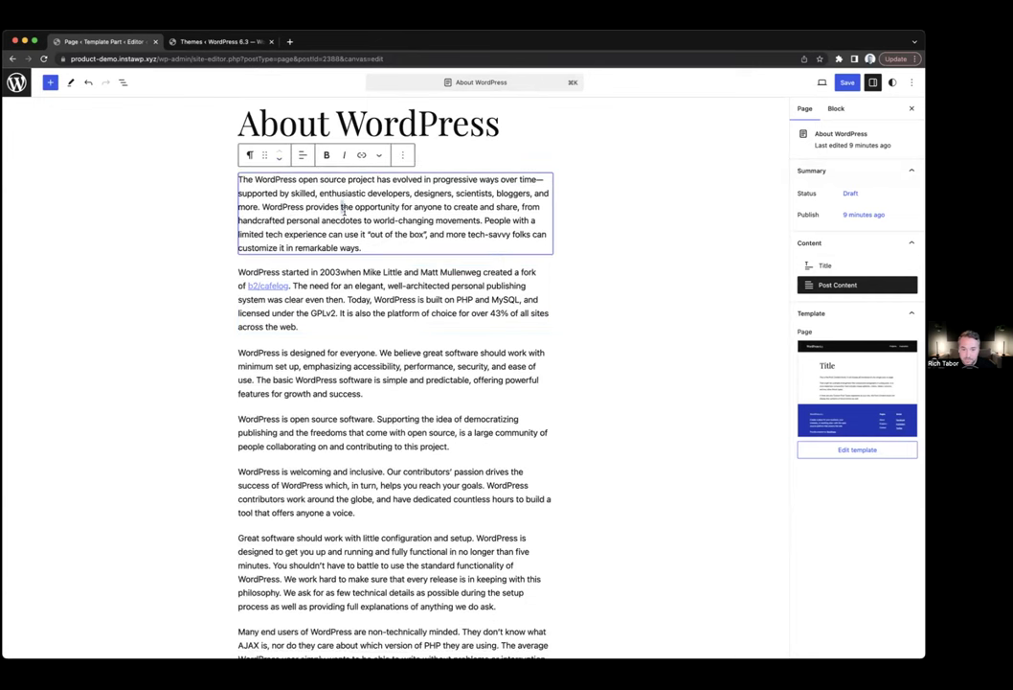
# - Browse the custom patterns under My patterns in the block inserter, close it and return to the start of the page
pyautogui.click(50, 82)
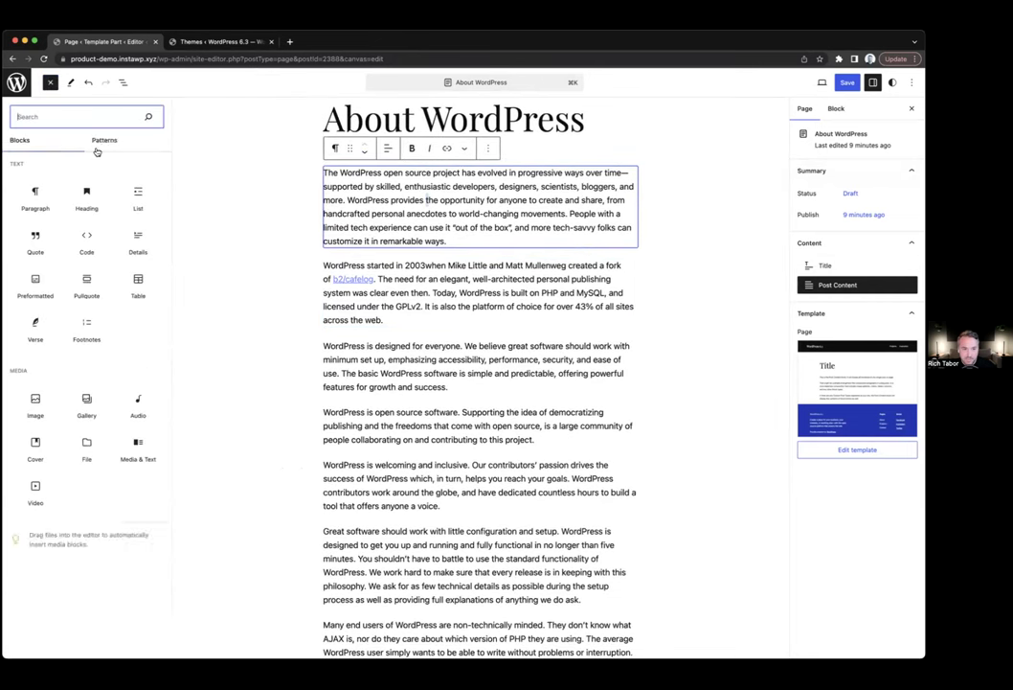
pyautogui.click(63, 143)
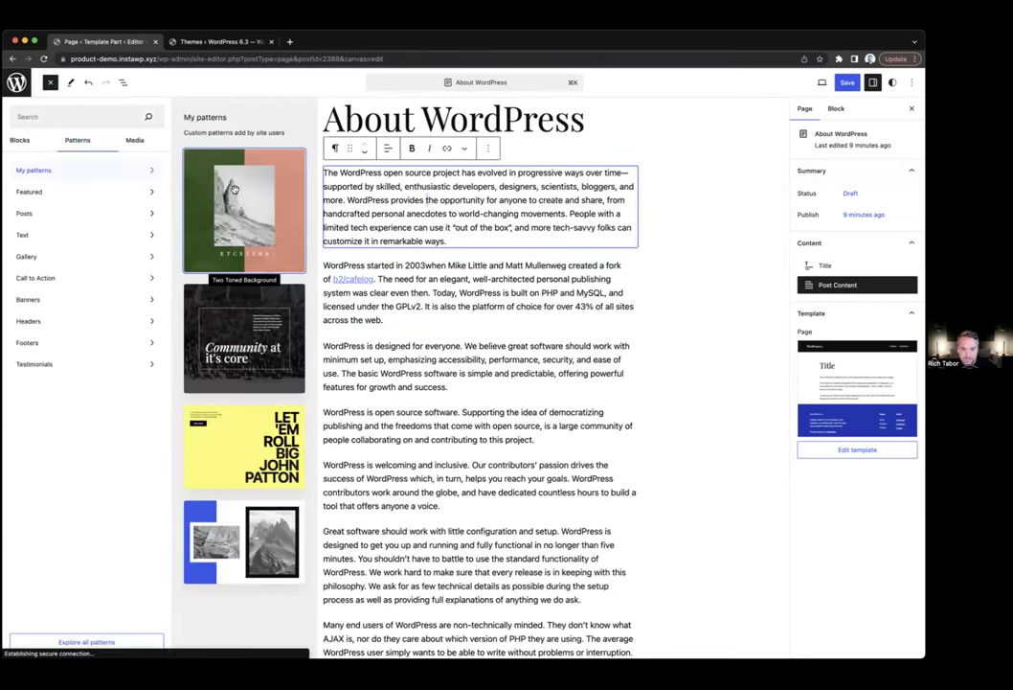
pyautogui.click(49, 82)
pyautogui.click(287, 278)
pyautogui.click(402, 247)
pyautogui.click(427, 249)
pyautogui.scroll(3, 561, 263)
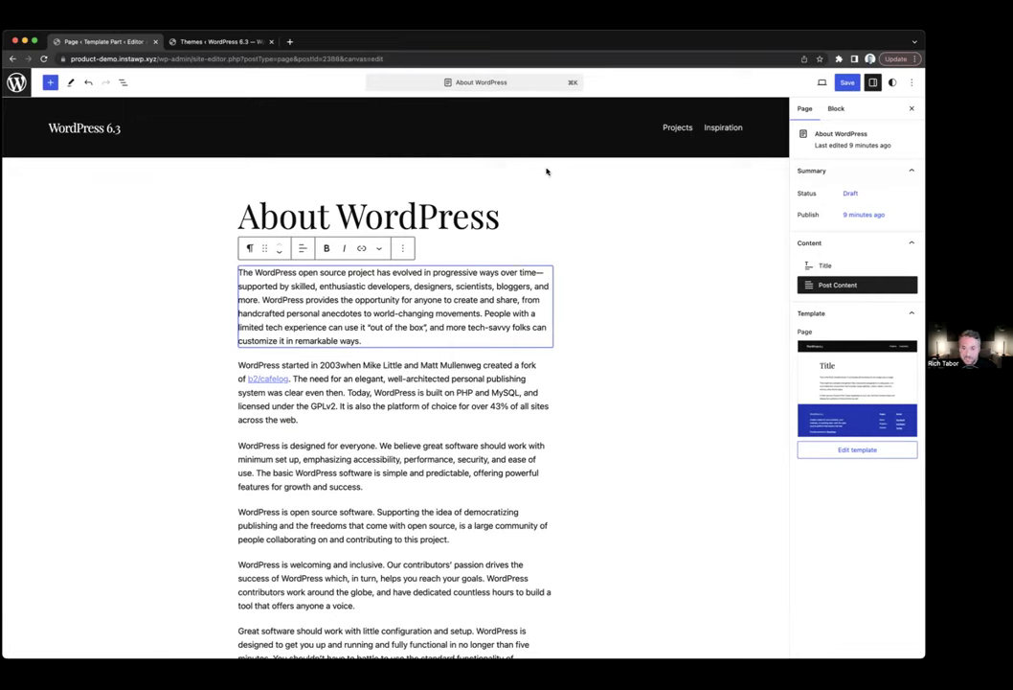
# - Check the page's template-controlled areas down to the footer and open the Page template for editing
pyautogui.click(615, 182)
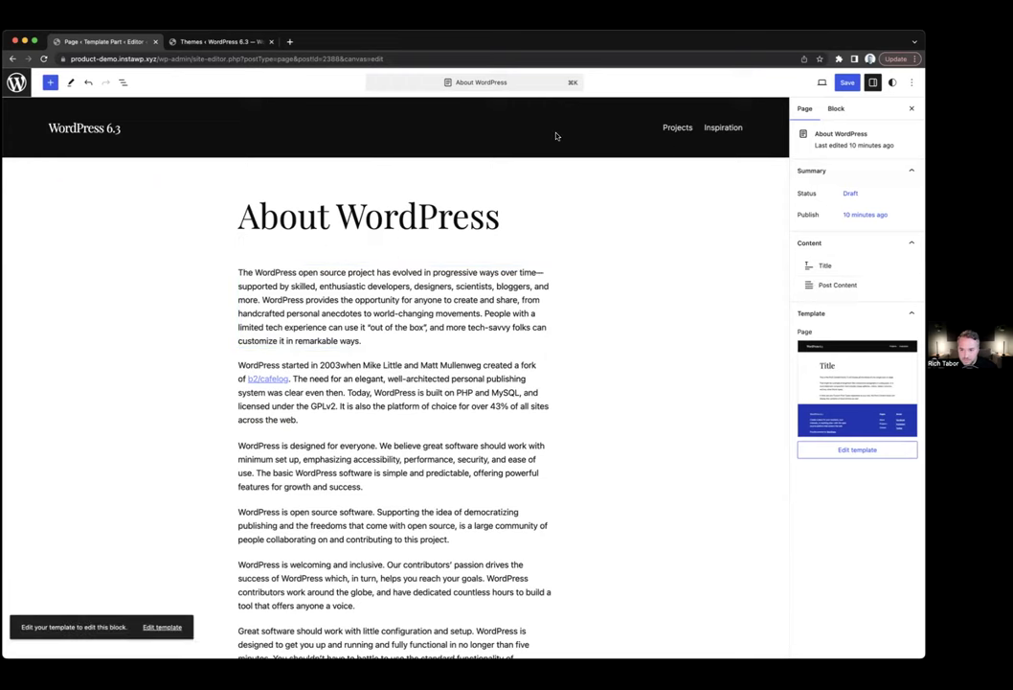
pyautogui.scroll(-5, 696, 233)
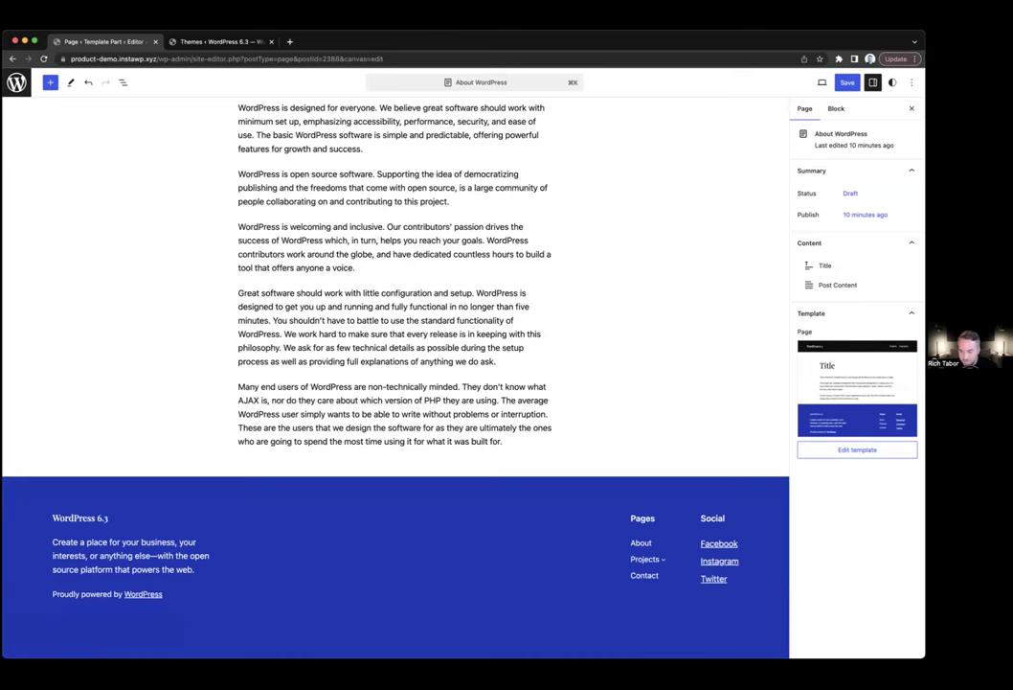
pyautogui.scroll(10, 624, 412)
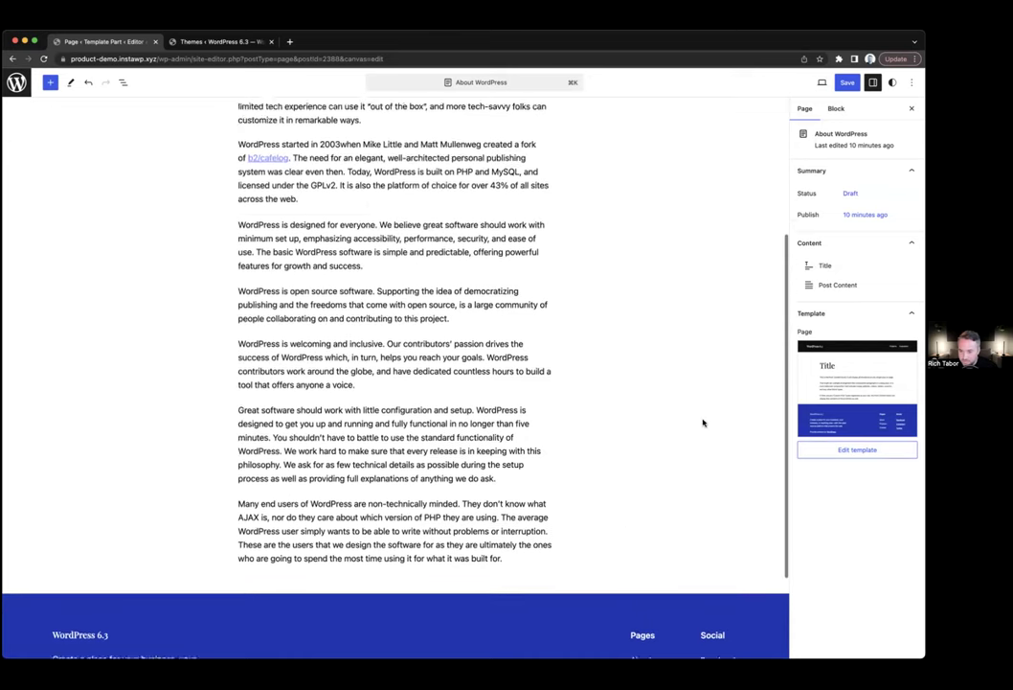
pyautogui.click(857, 449)
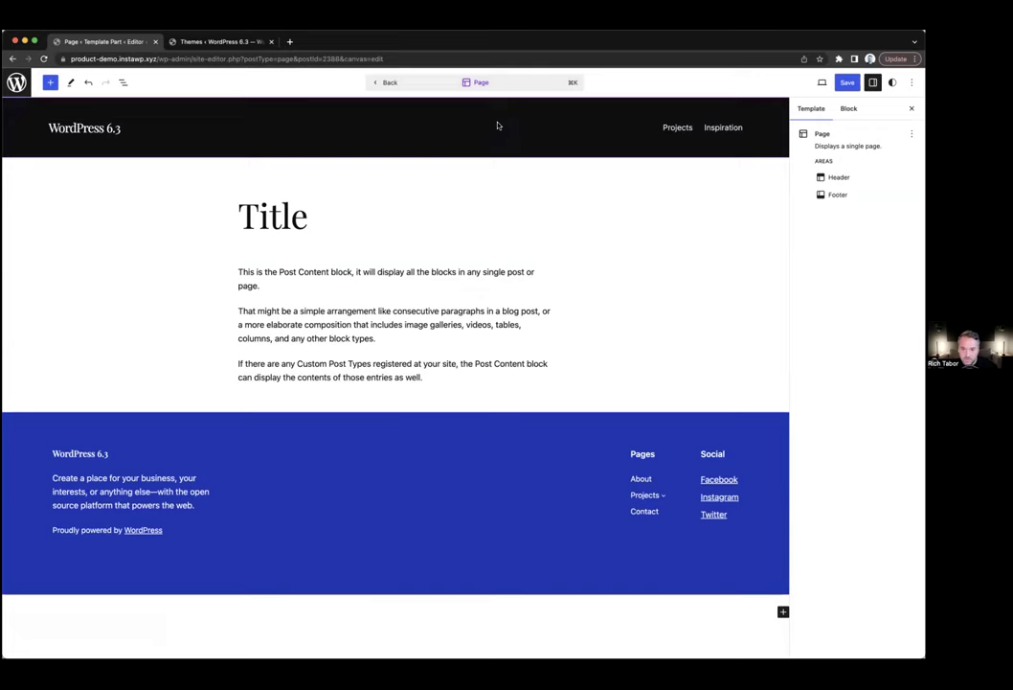
# - Center the text alignment of the template's Title block
pyautogui.click(374, 206)
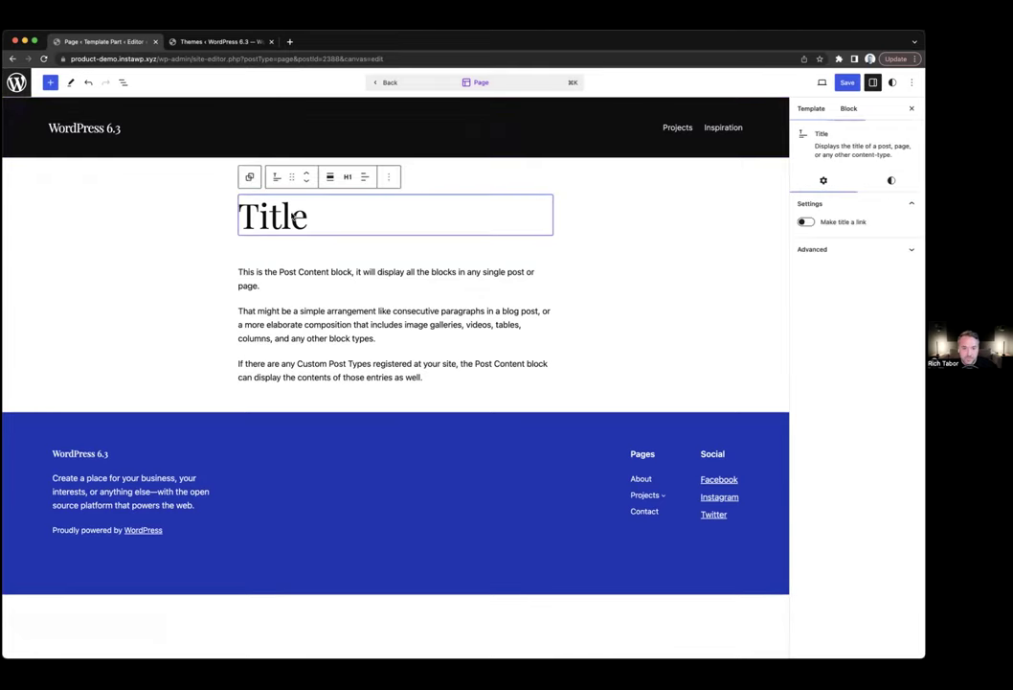
pyautogui.click(365, 178)
pyautogui.click(397, 226)
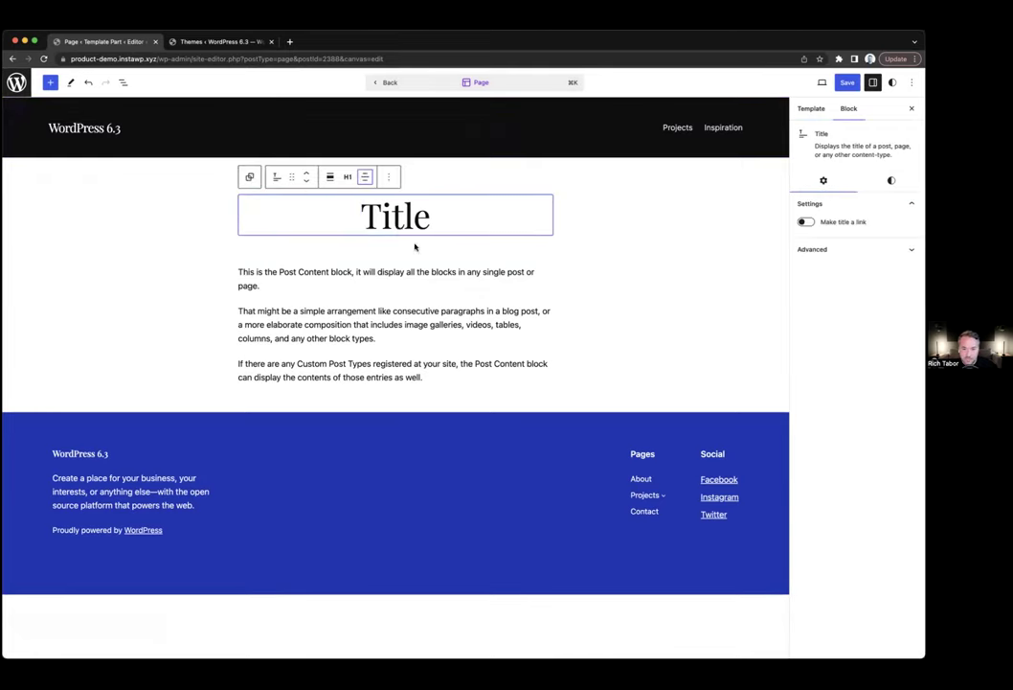
# - Insert a Post Featured Image block between the template's Title and Post Content blocks
pyautogui.click(395, 247)
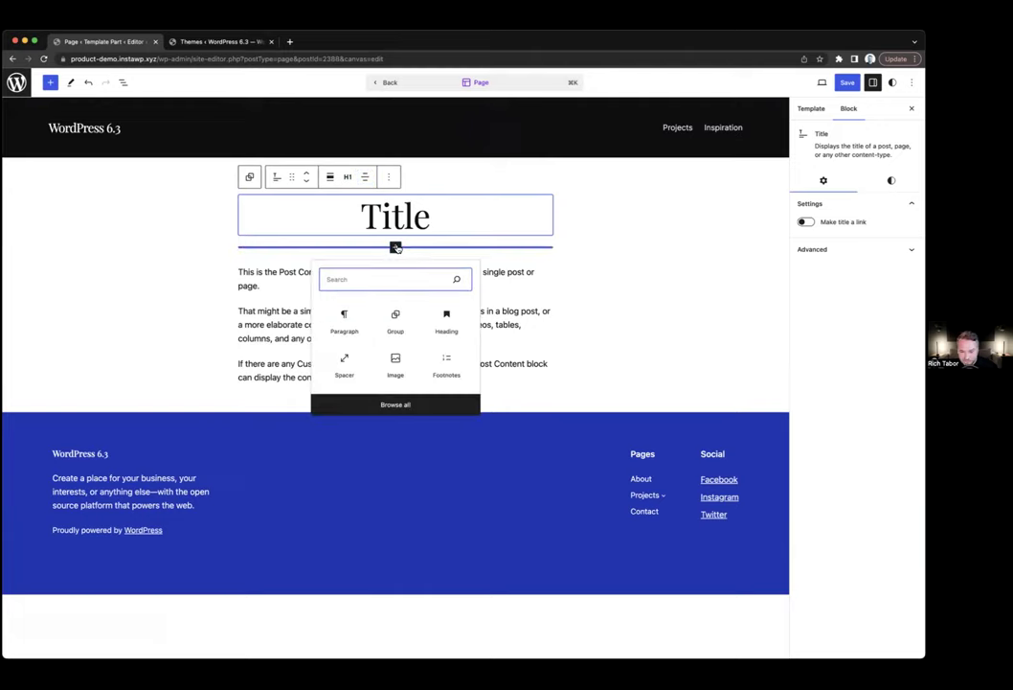
pyautogui.write('he')
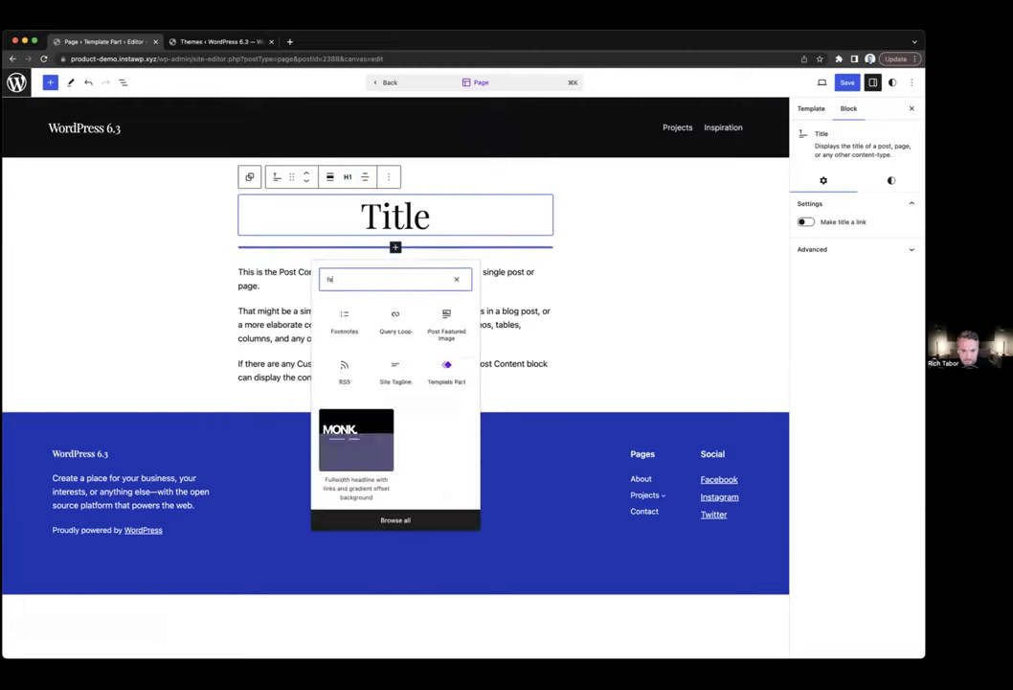
pyautogui.write('at')
pyautogui.click(344, 320)
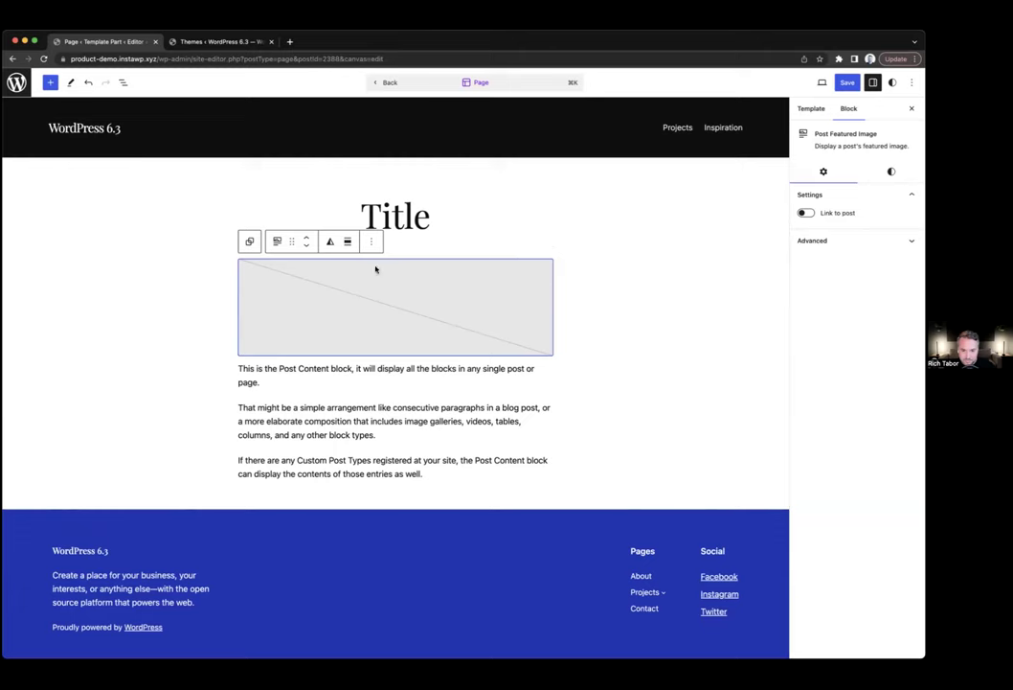
pyautogui.click(424, 243)
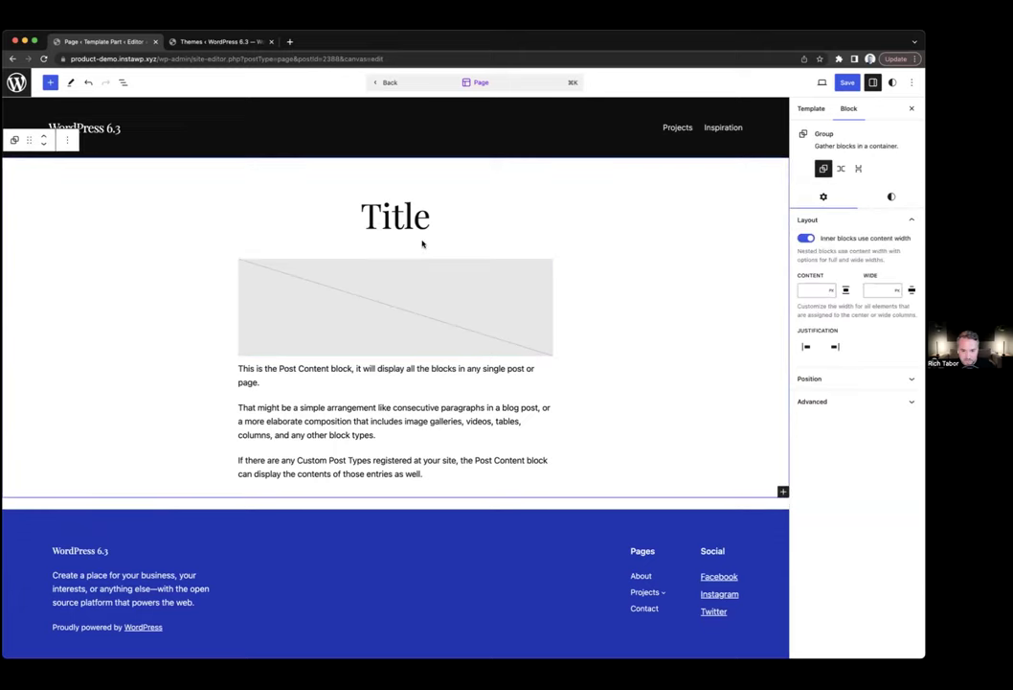
# - Add a Spacer block directly below the featured image and shorten it slightly
pyautogui.click(406, 299)
pyautogui.press('Return')
pyautogui.write('/spacer')
pyautogui.press('Return')
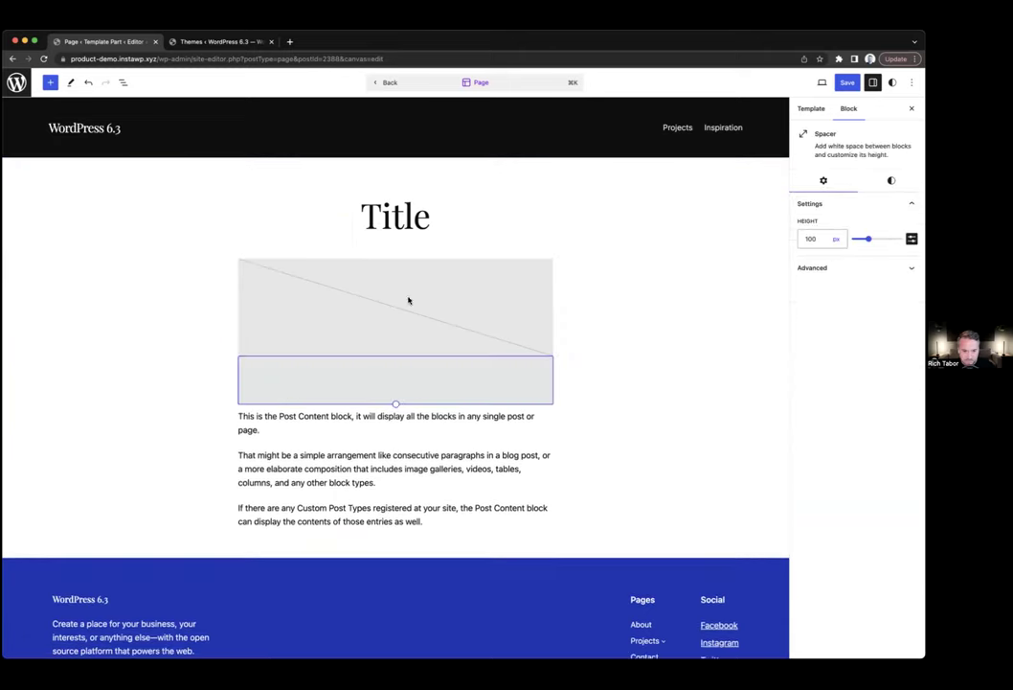
pyautogui.moveTo(393, 410); pyautogui.dragTo(395, 396)
pyautogui.click(651, 365)
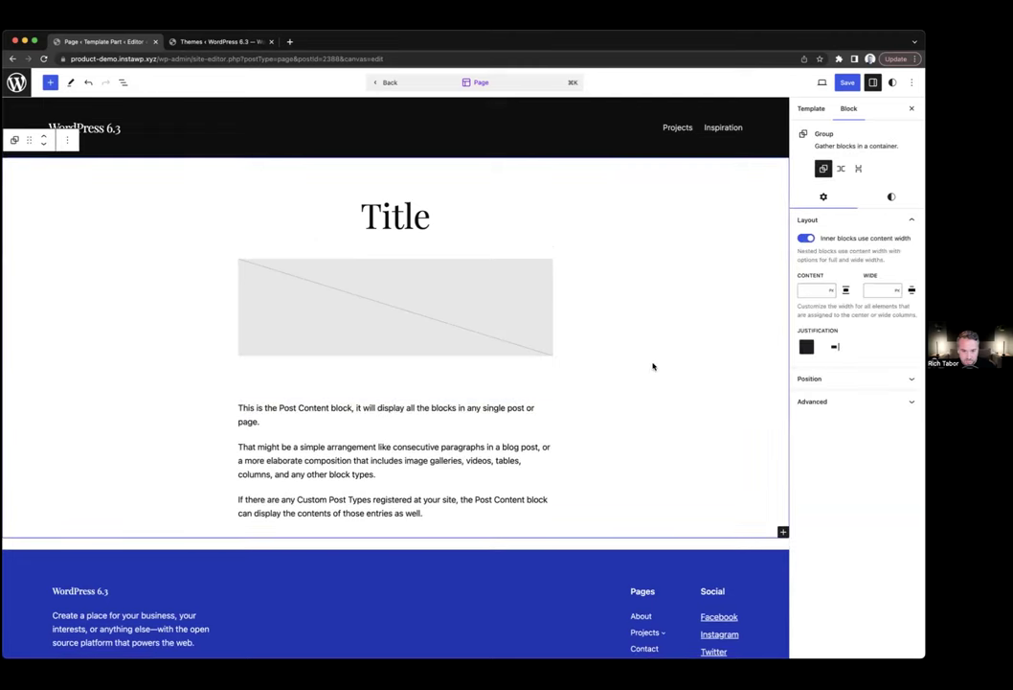
# - Increase the height of the spacer between the Post Content block and the footer
pyautogui.click(402, 525)
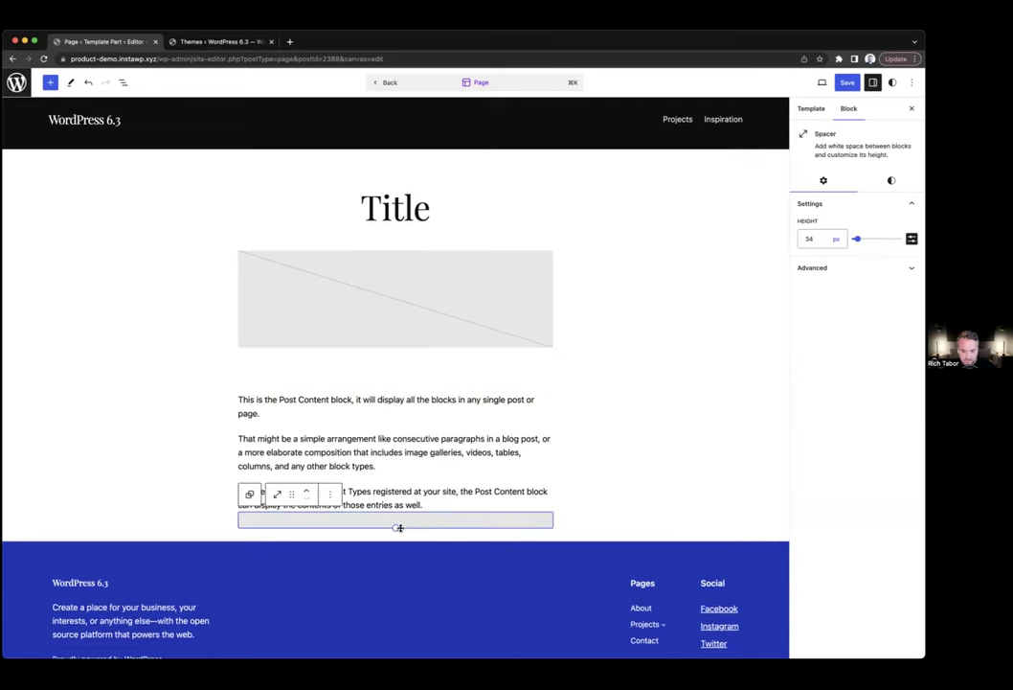
pyautogui.moveTo(401, 527); pyautogui.dragTo(400, 551)
pyautogui.click(668, 494)
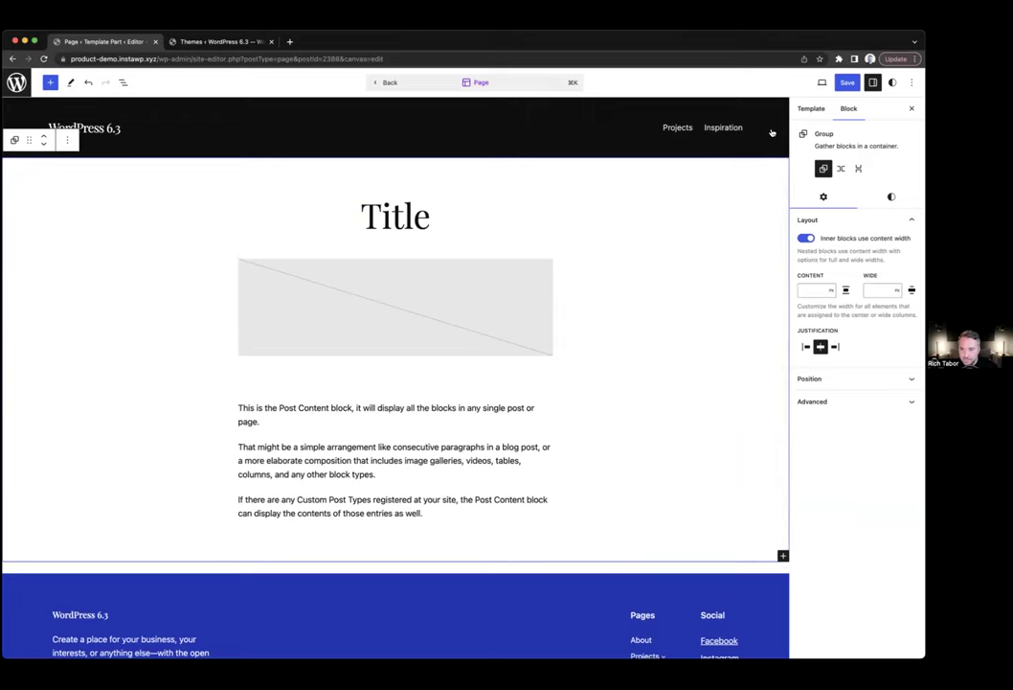
# - Save all pending template and page changes and return to editing the About WordPress page
pyautogui.press('super+s')
pyautogui.press('Return')
pyautogui.click(386, 83)
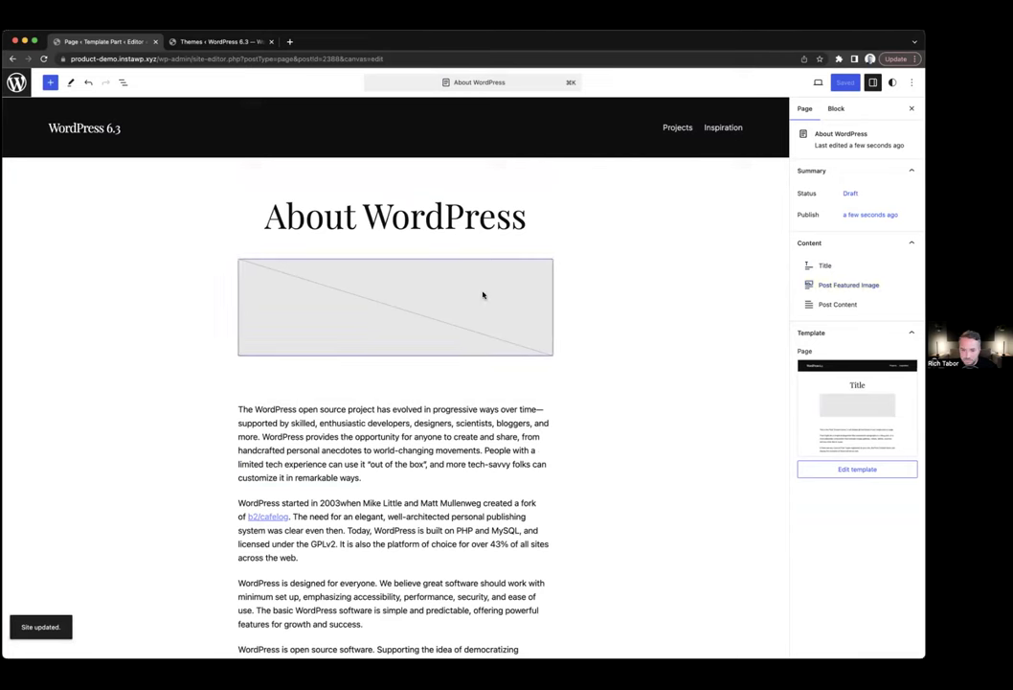
# - Set the page's featured image to the media library photo of rocky mountains and a grassy hillside with a building
pyautogui.click(394, 306)
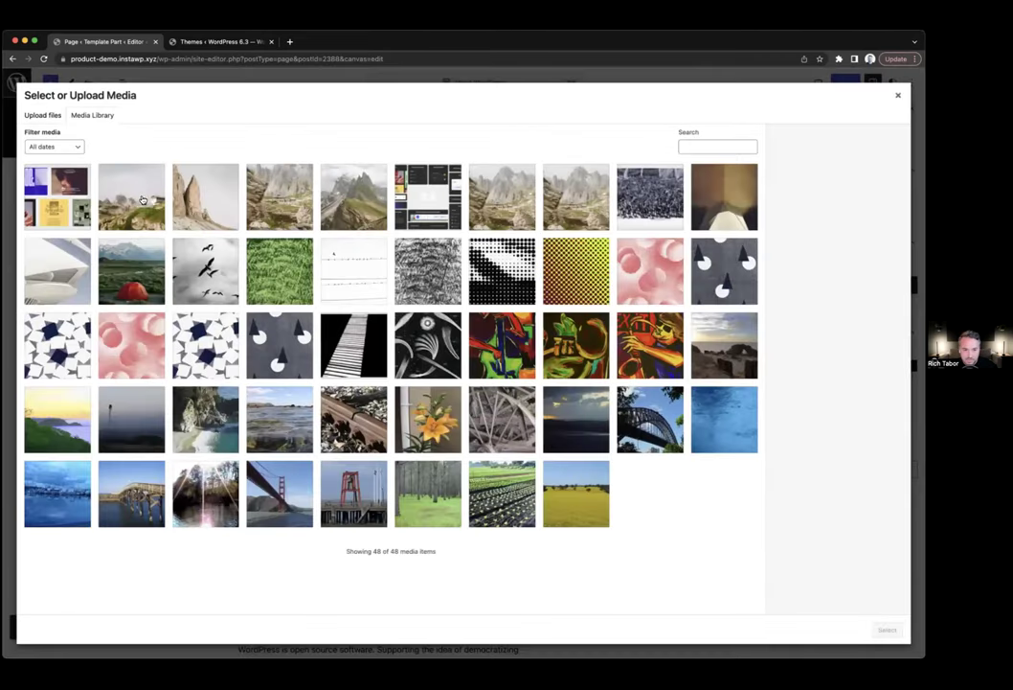
pyautogui.click(119, 173)
pyautogui.click(887, 630)
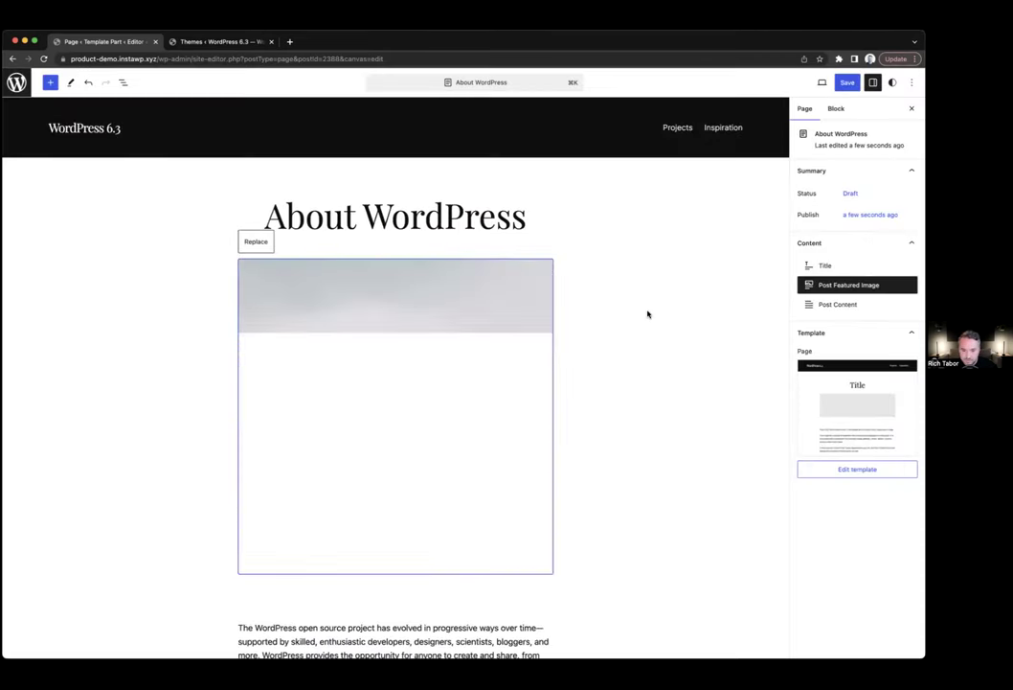
# - Look over the page layout with the new featured image and its spacing above the content
pyautogui.click(649, 316)
pyautogui.scroll(-3, 649, 318)
pyautogui.scroll(-4, 649, 318)
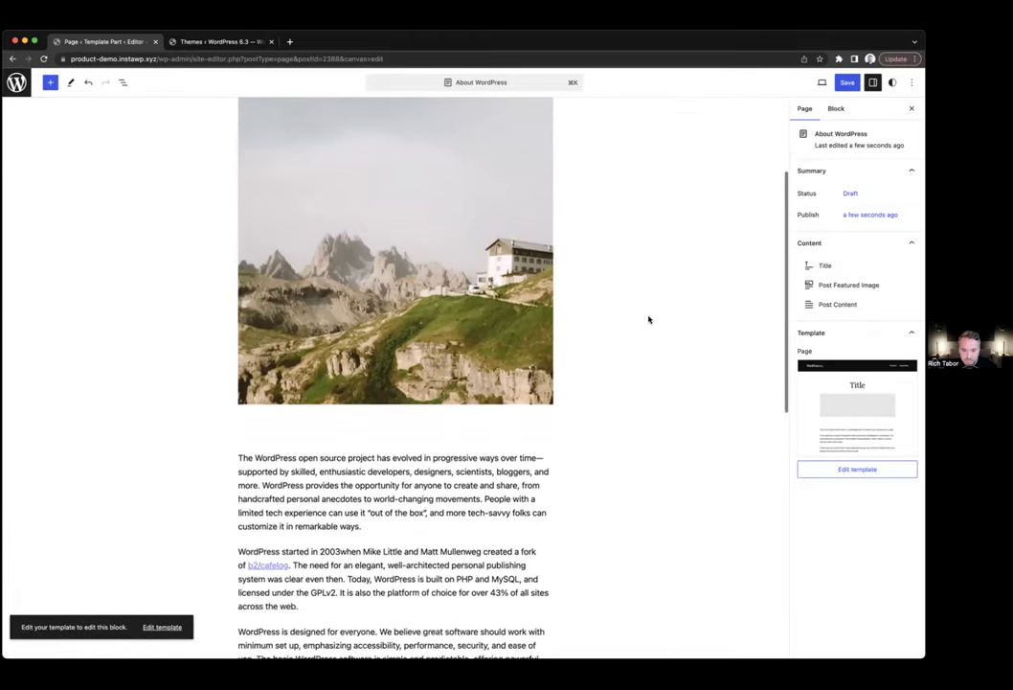
pyautogui.scroll(3, 626, 316)
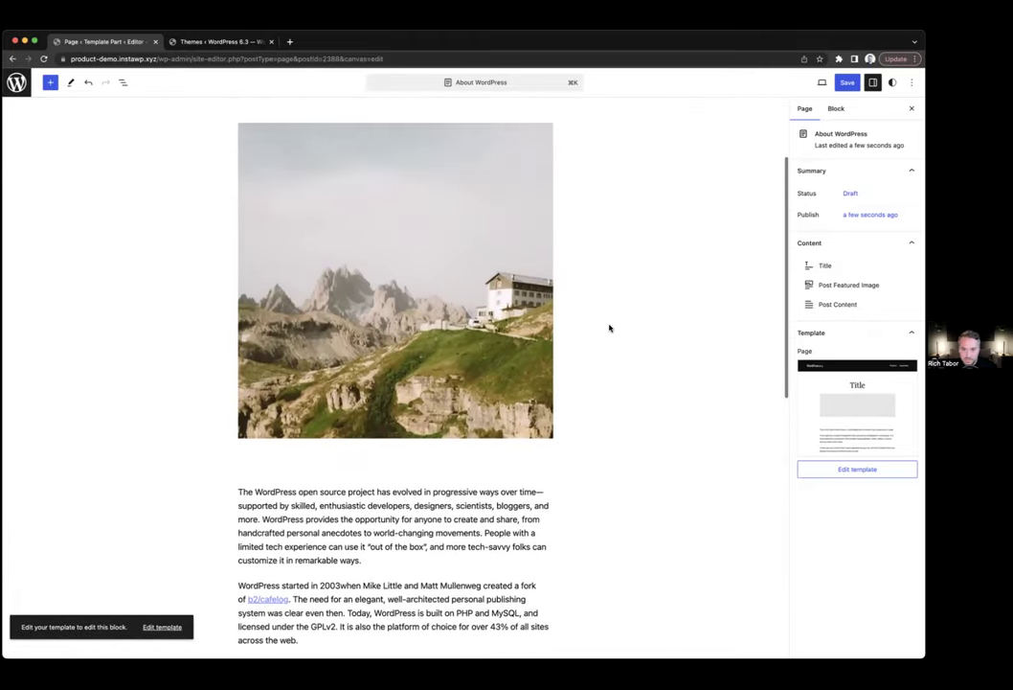
pyautogui.scroll(2, 606, 331)
pyautogui.scroll(-2, 607, 328)
pyautogui.scroll(-6, 606, 329)
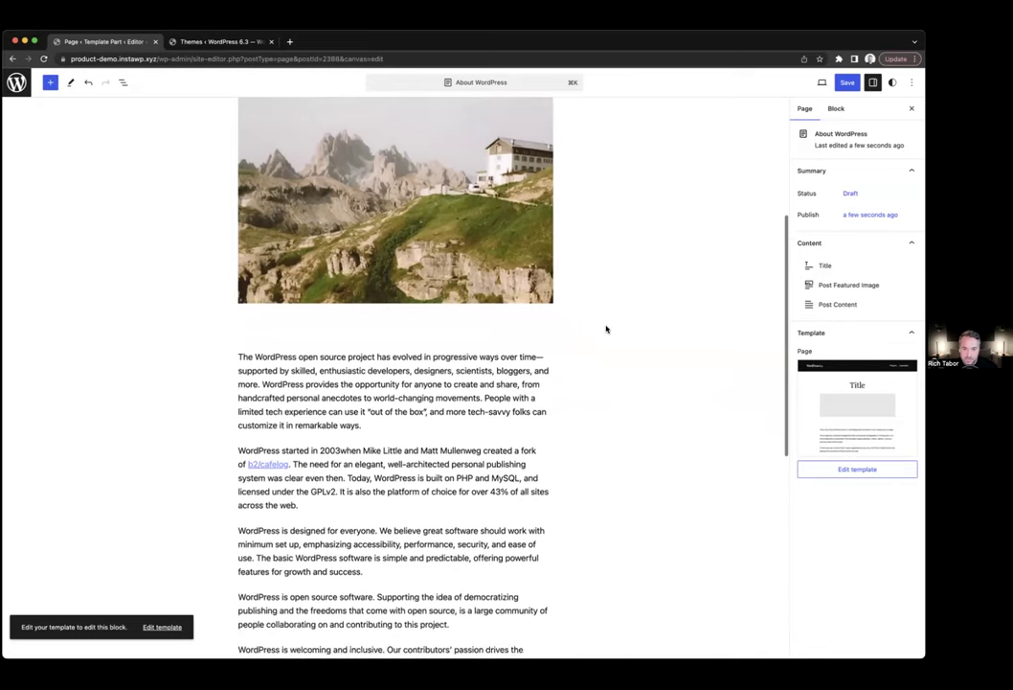
pyautogui.scroll(-1, 699, 384)
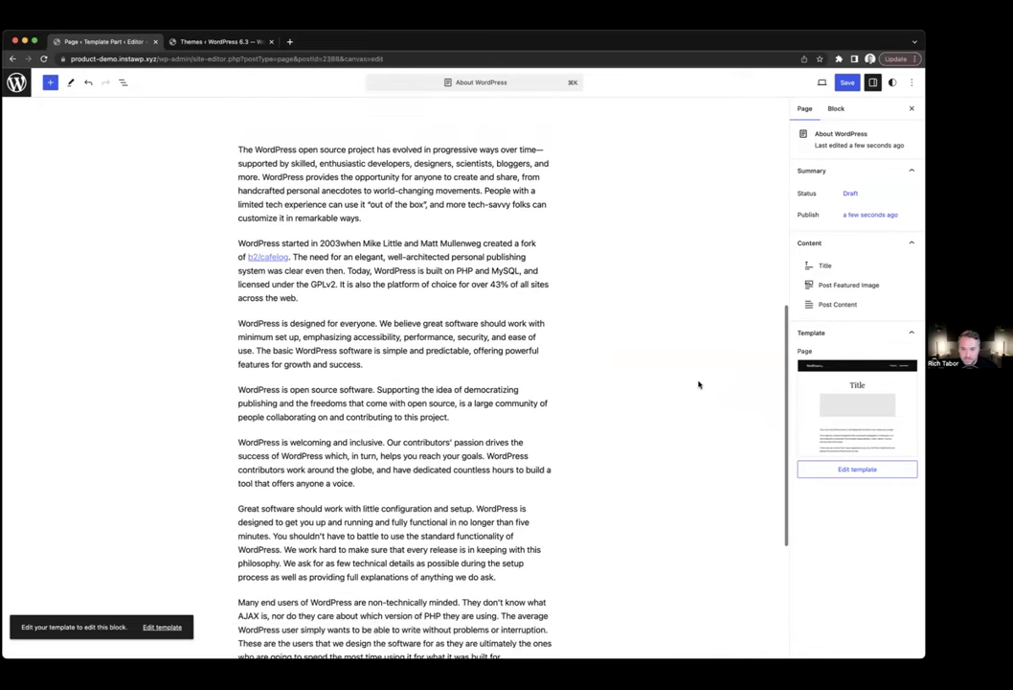
pyautogui.scroll(8, 693, 382)
pyautogui.scroll(2, 692, 382)
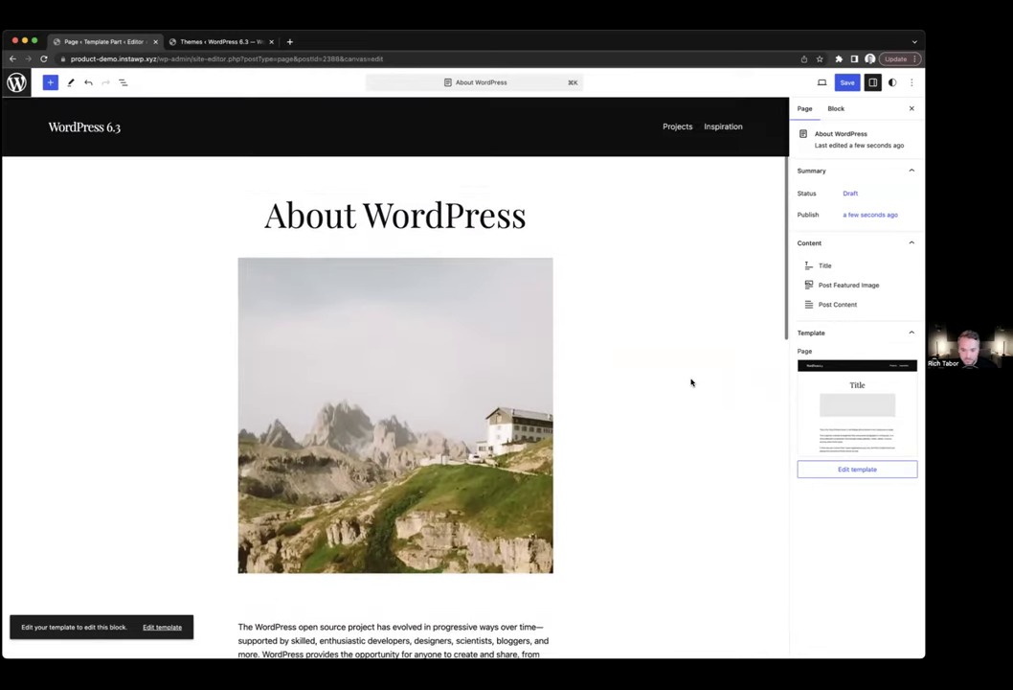
pyautogui.scroll(-3, 687, 383)
pyautogui.scroll(-11, 685, 382)
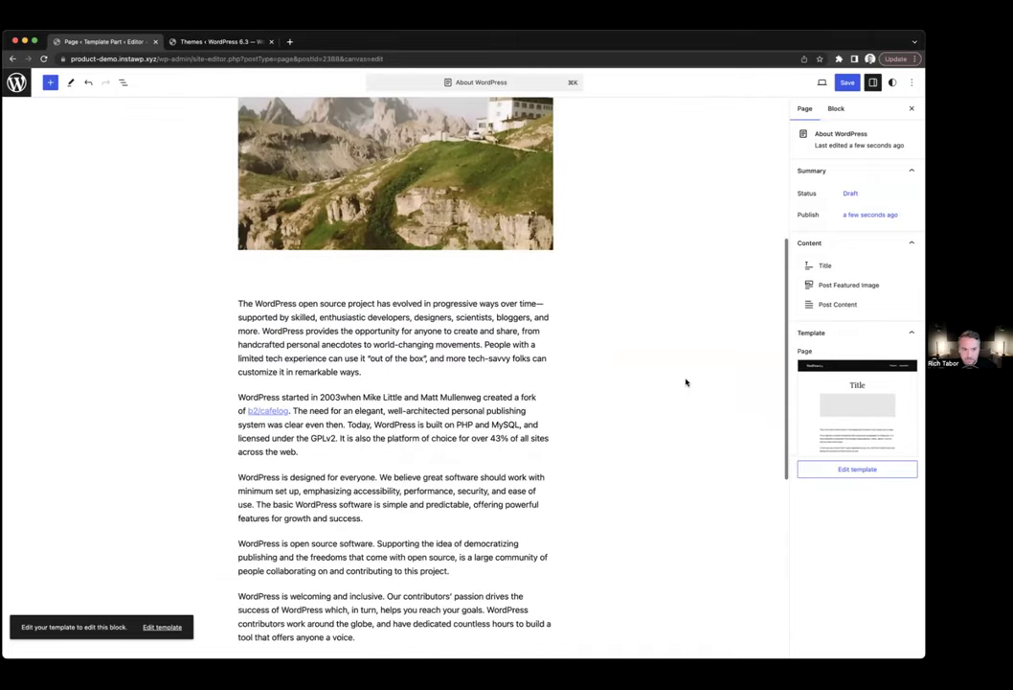
pyautogui.scroll(3, 685, 383)
pyautogui.scroll(11, 685, 383)
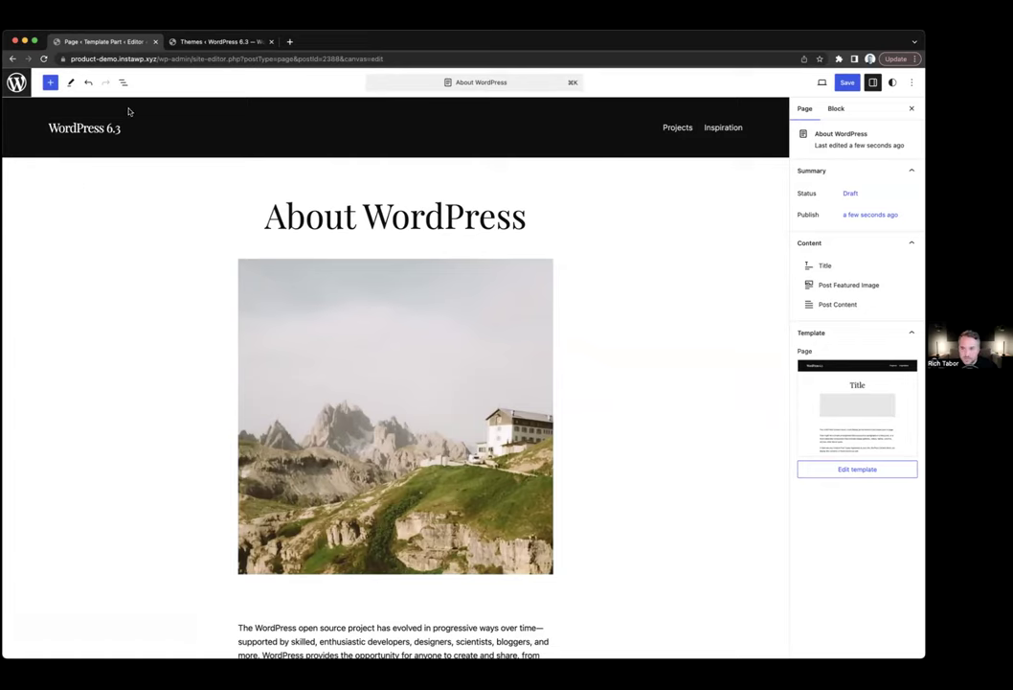
# - Return to the Pages list and create a new draft page titled "My Page"
pyautogui.click(15, 80)
pyautogui.click(11, 128)
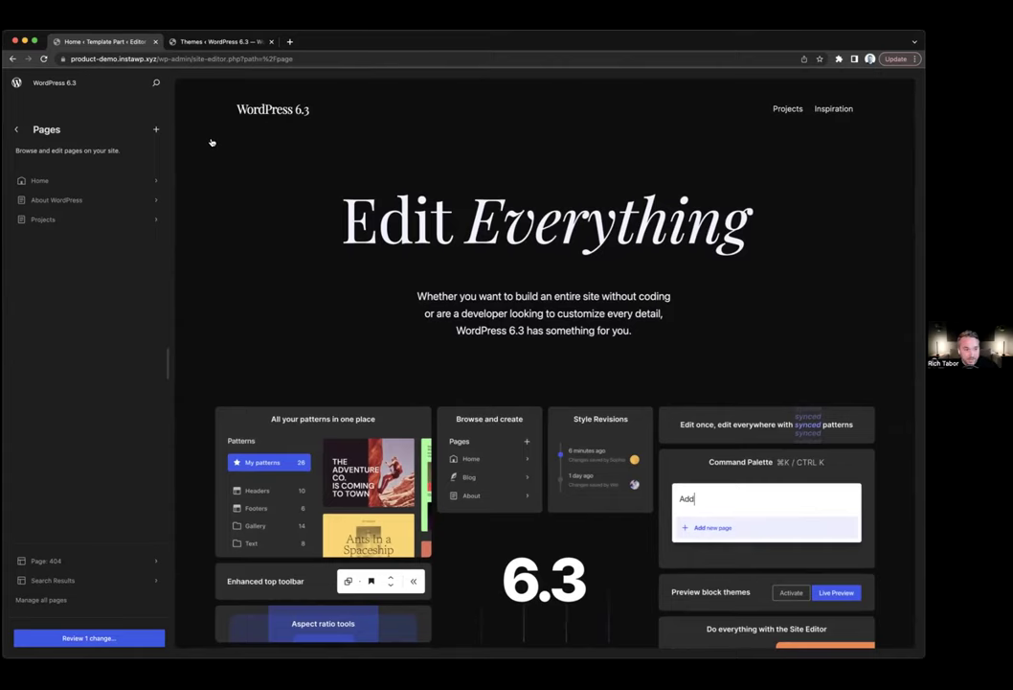
pyautogui.click(156, 129)
pyautogui.click(406, 365)
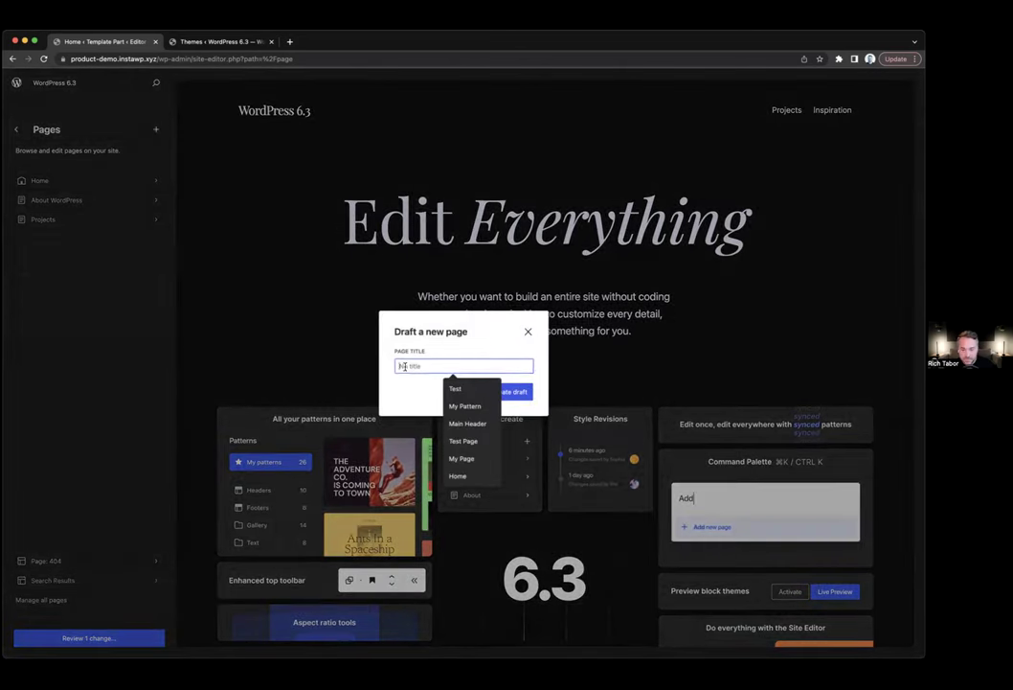
pyautogui.write('My ')
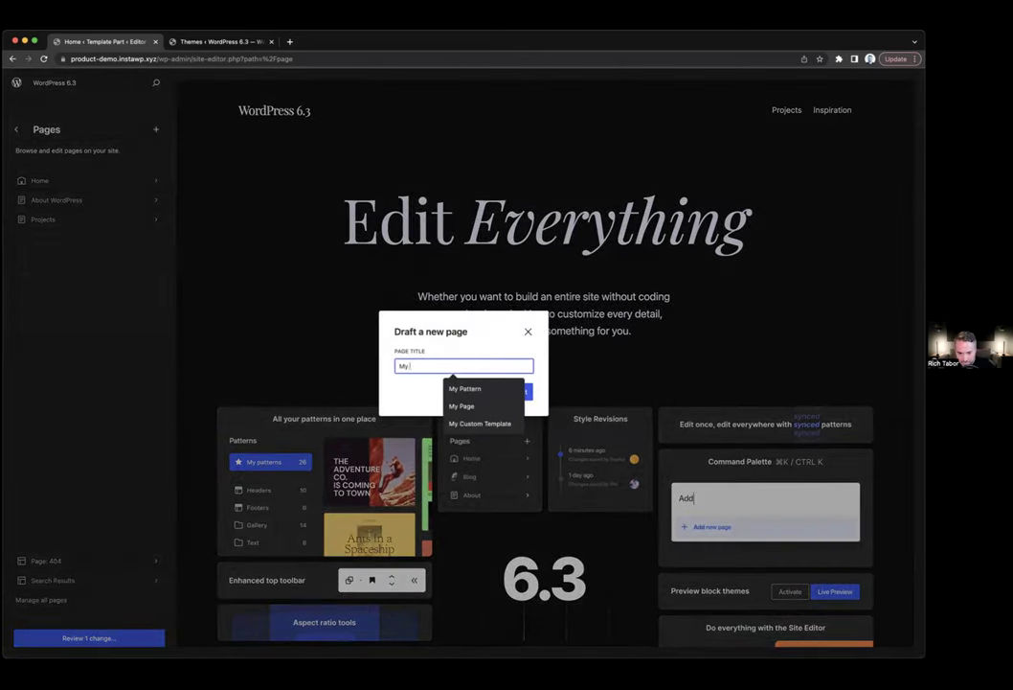
pyautogui.write('Page')
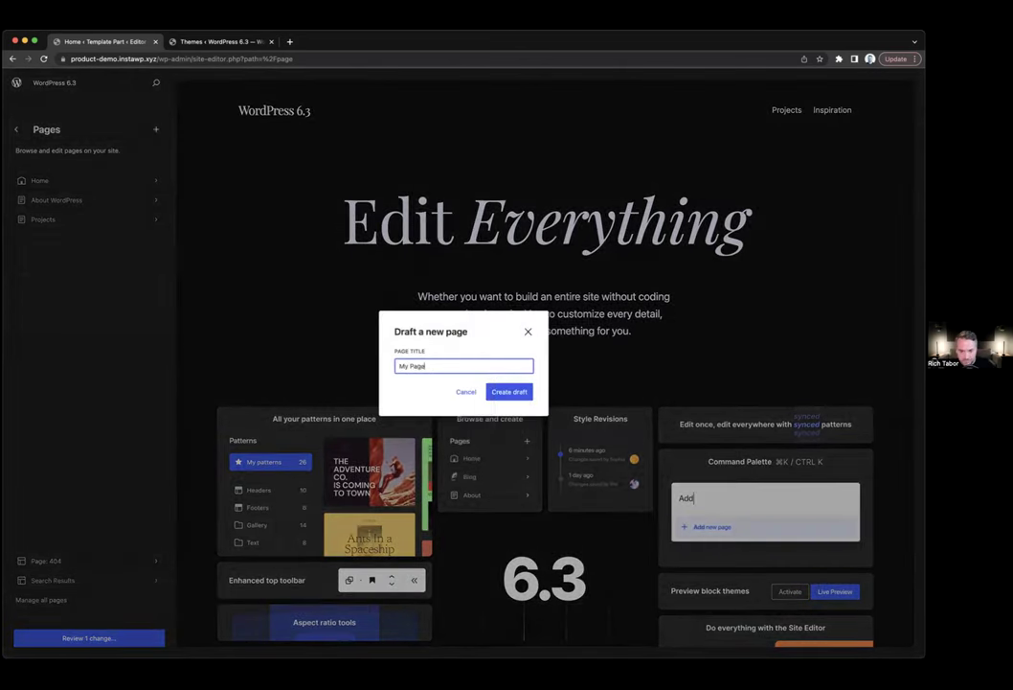
pyautogui.click(518, 393)
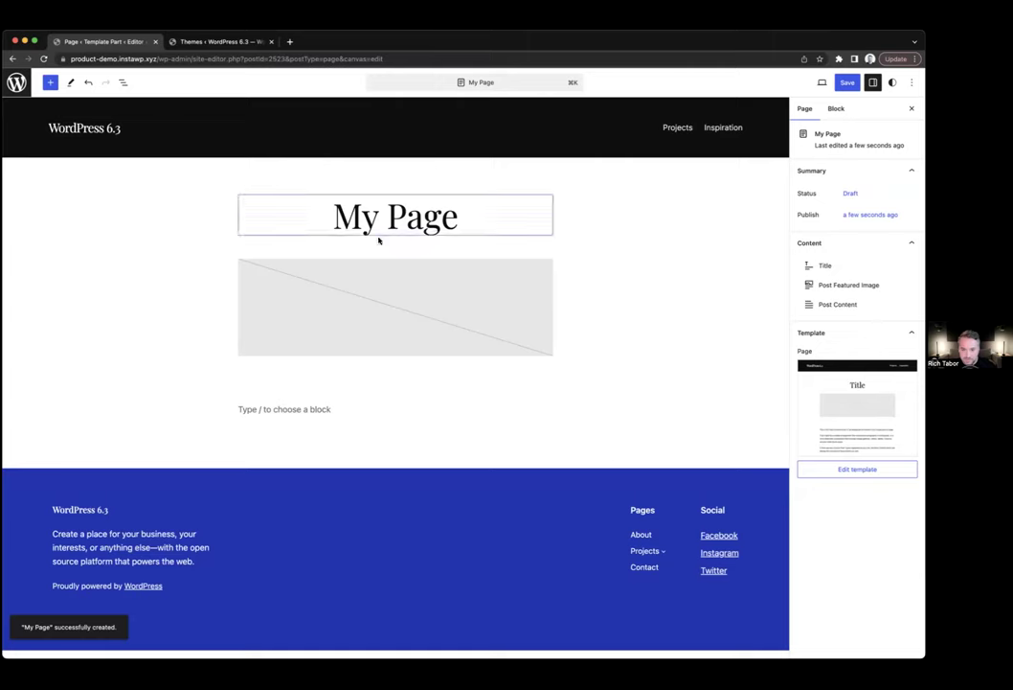
# - Add the paragraph "My content to this page." to the new page's content and save the changes
pyautogui.click(280, 409)
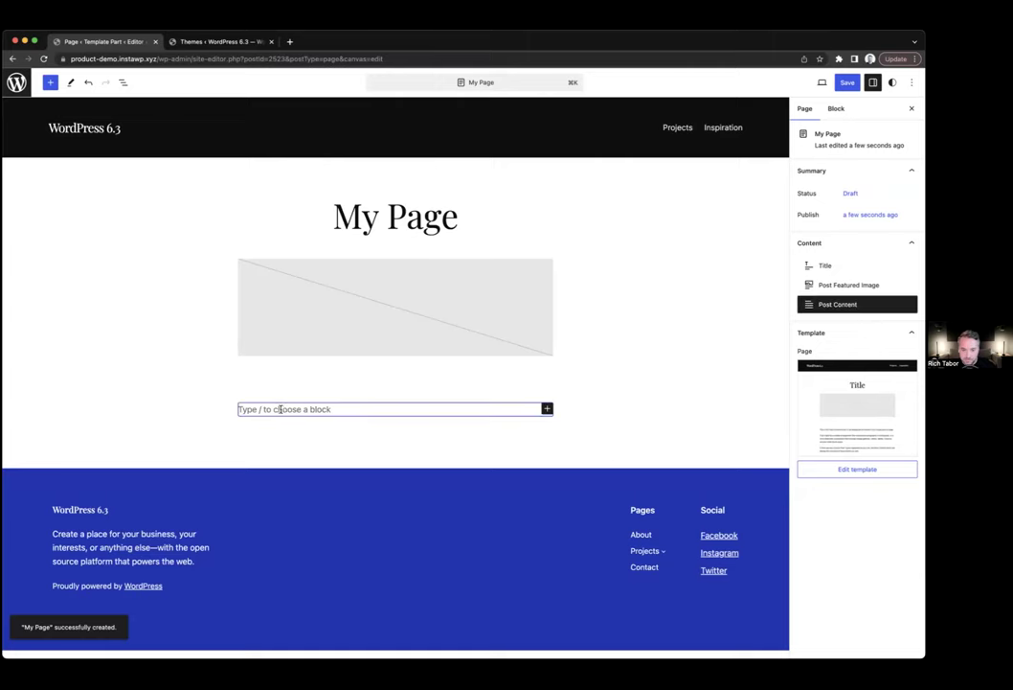
pyautogui.write('My content to this page.')
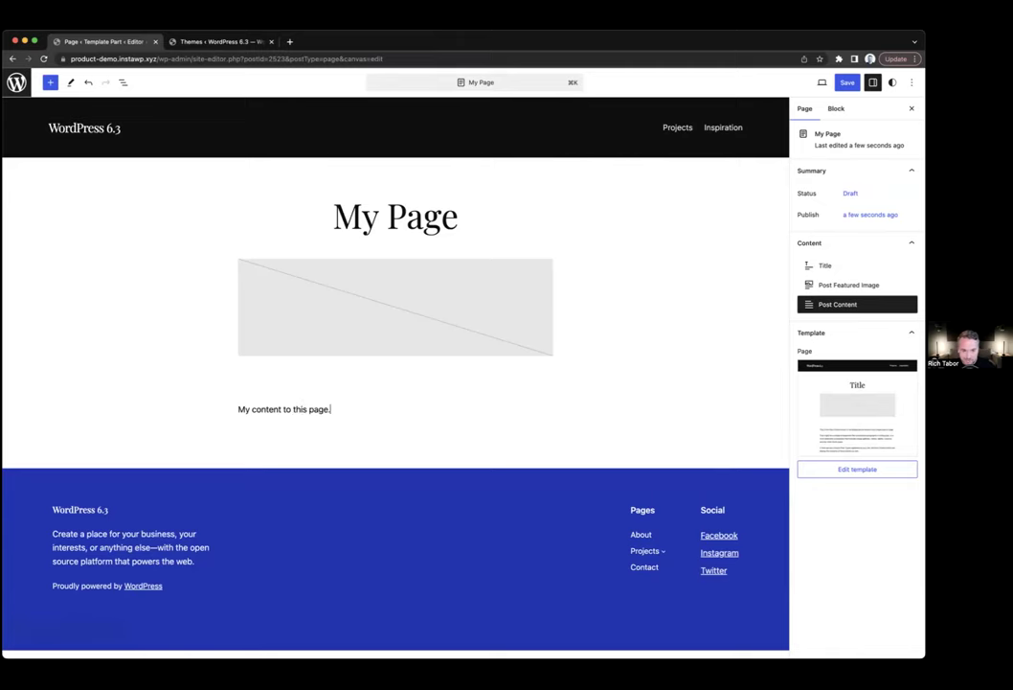
pyautogui.press('super+s')
pyautogui.press('Return')
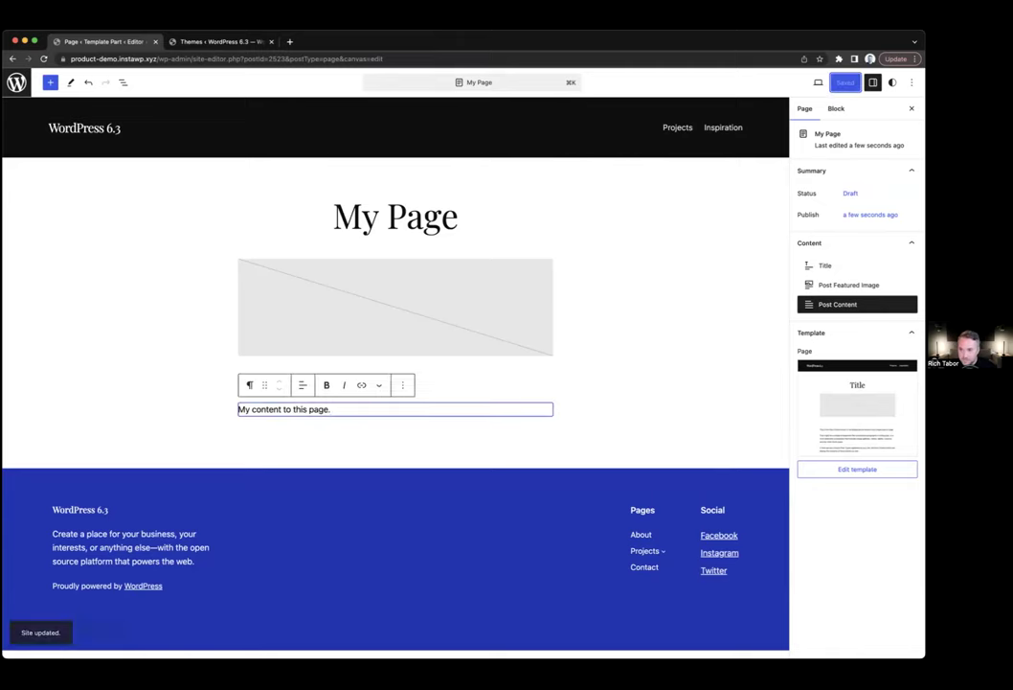
# - Change the status of My Page from draft to Published and save the change
pyautogui.click(851, 193)
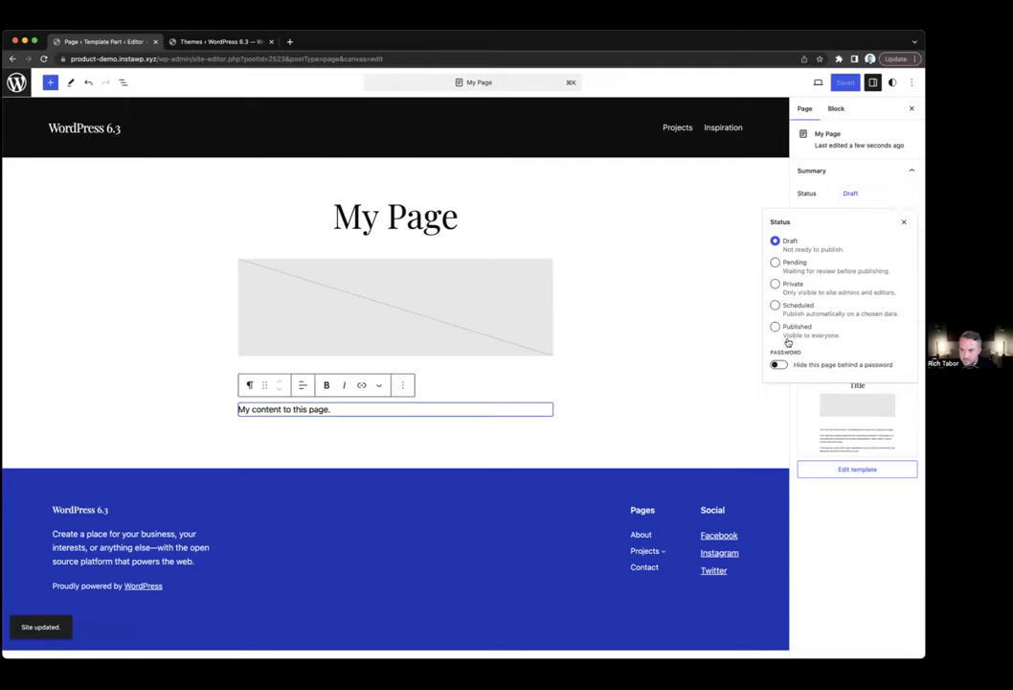
pyautogui.click(794, 330)
pyautogui.press('super+s')
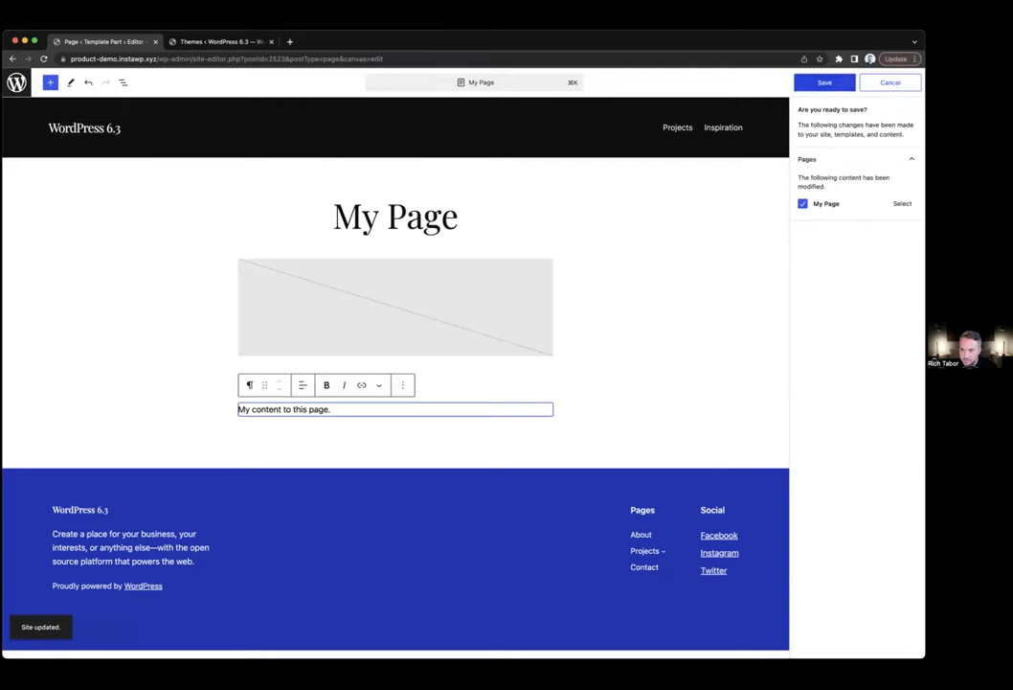
pyautogui.press('Return')
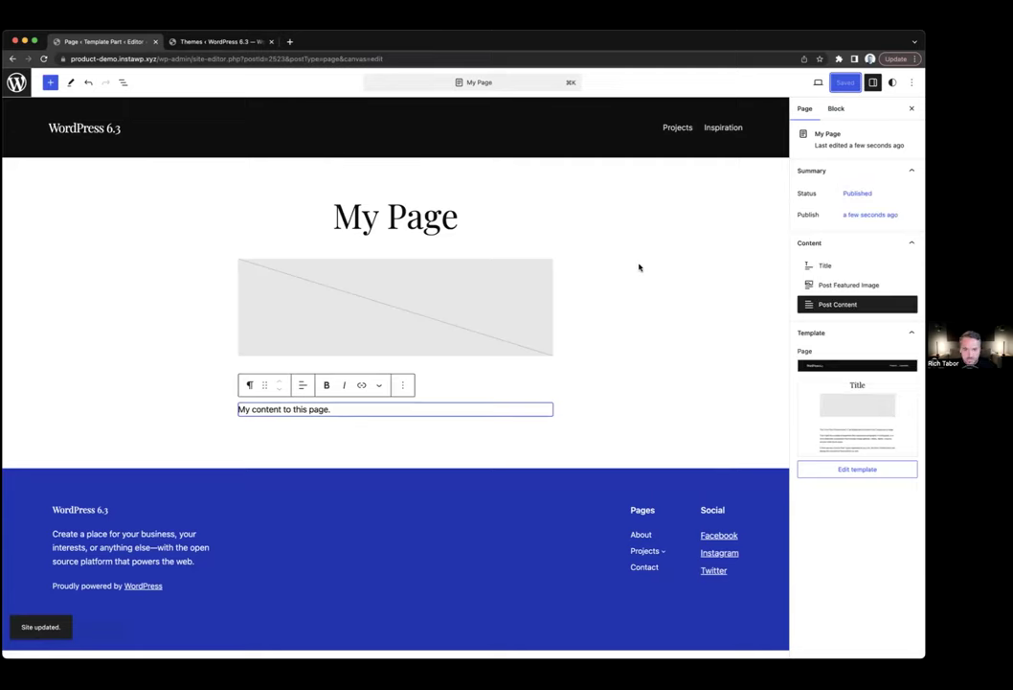
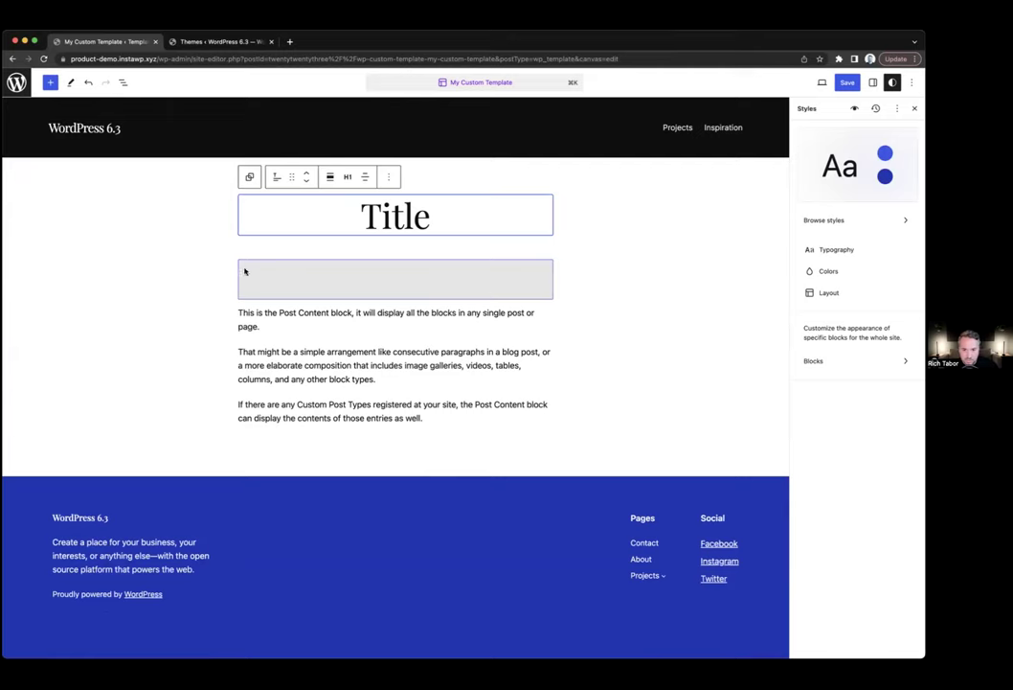
# - Remove the Title block and the grey spacer beneath it from My Custom Template
pyautogui.click(391, 211)
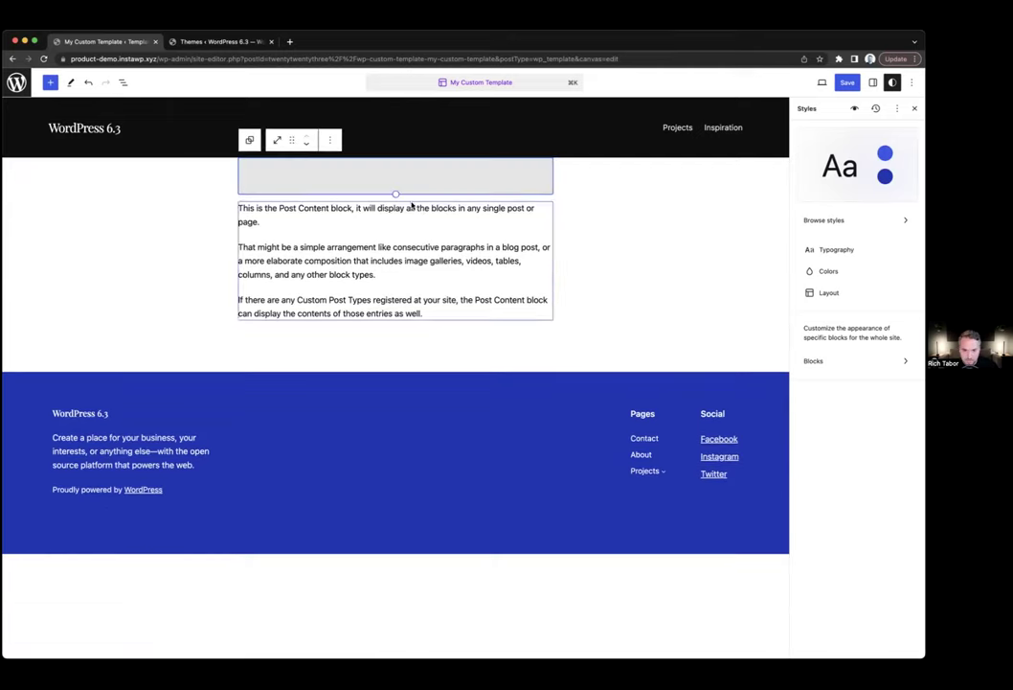
pyautogui.moveTo(396, 194); pyautogui.dragTo(395, 204)
pyautogui.press('BackSpace')
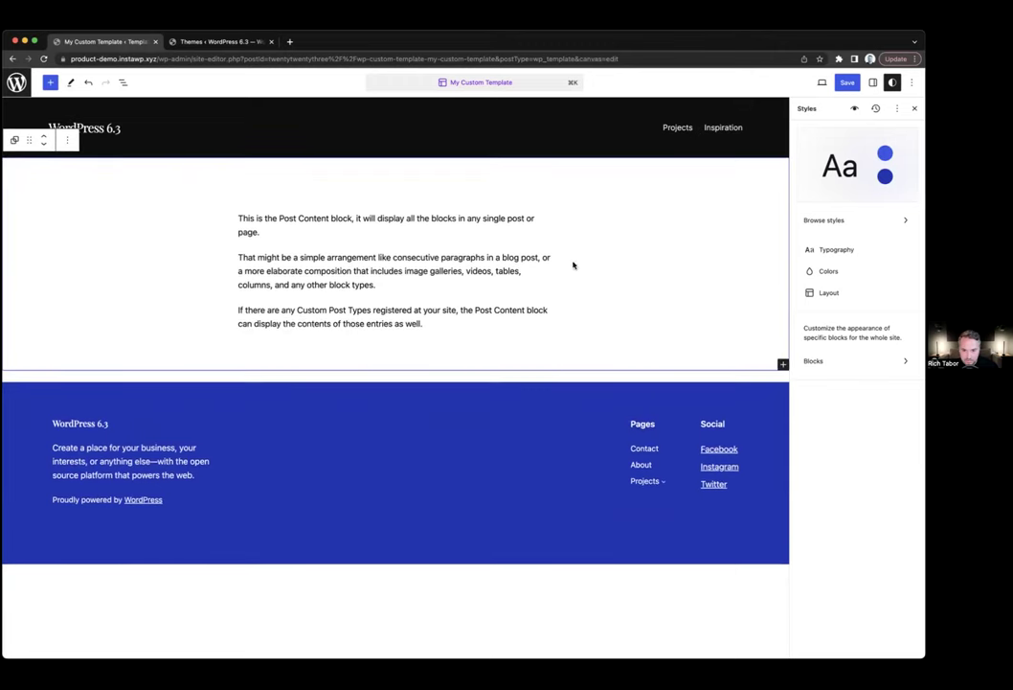
# - Replace the template's "Header, Home" part with the existing "Header inside full-width background image" part and save the template
pyautogui.click(296, 138)
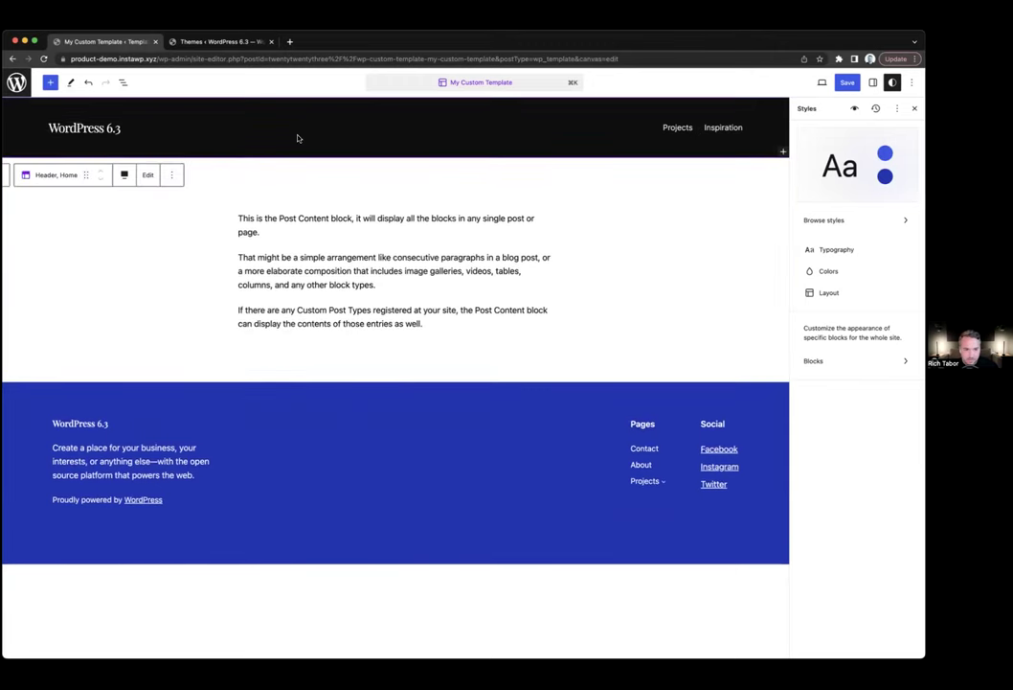
pyautogui.click(172, 174)
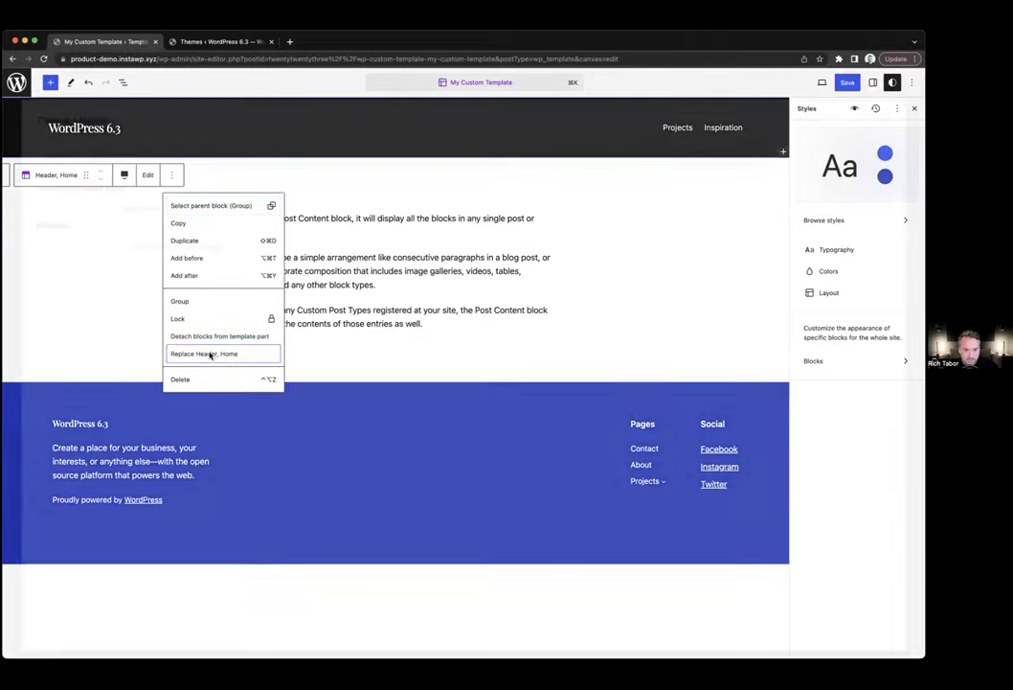
pyautogui.click(207, 354)
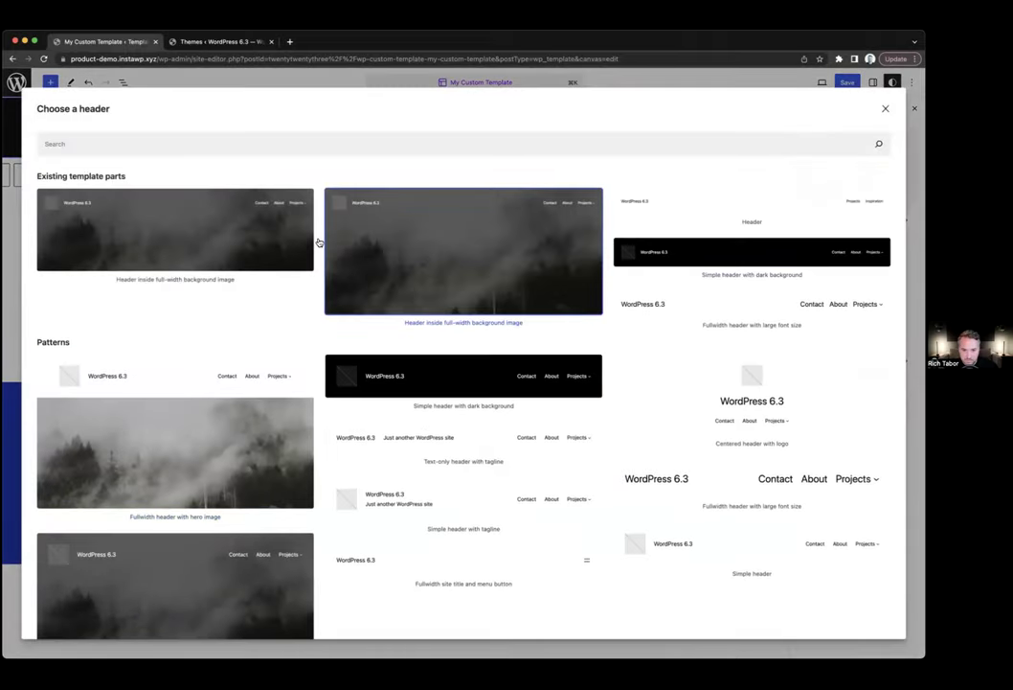
pyautogui.click(231, 239)
pyautogui.click(444, 254)
pyautogui.moveTo(396, 264); pyautogui.dragTo(606, 324)
pyautogui.scroll(-2, 615, 394)
pyautogui.scroll(2, 697, 414)
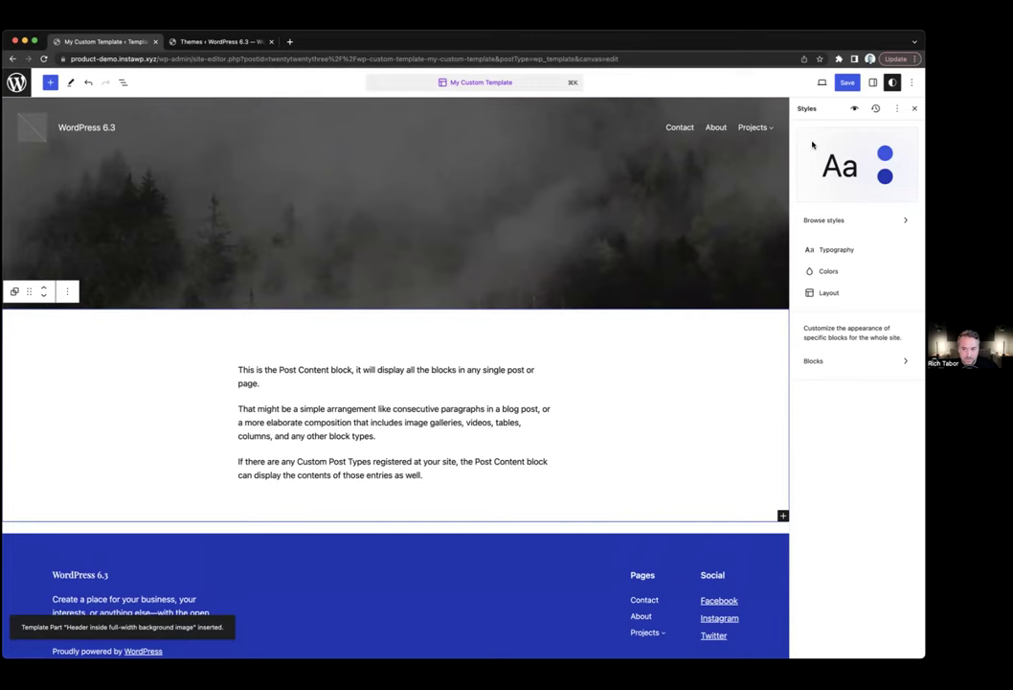
pyautogui.click(848, 82)
pyautogui.click(842, 80)
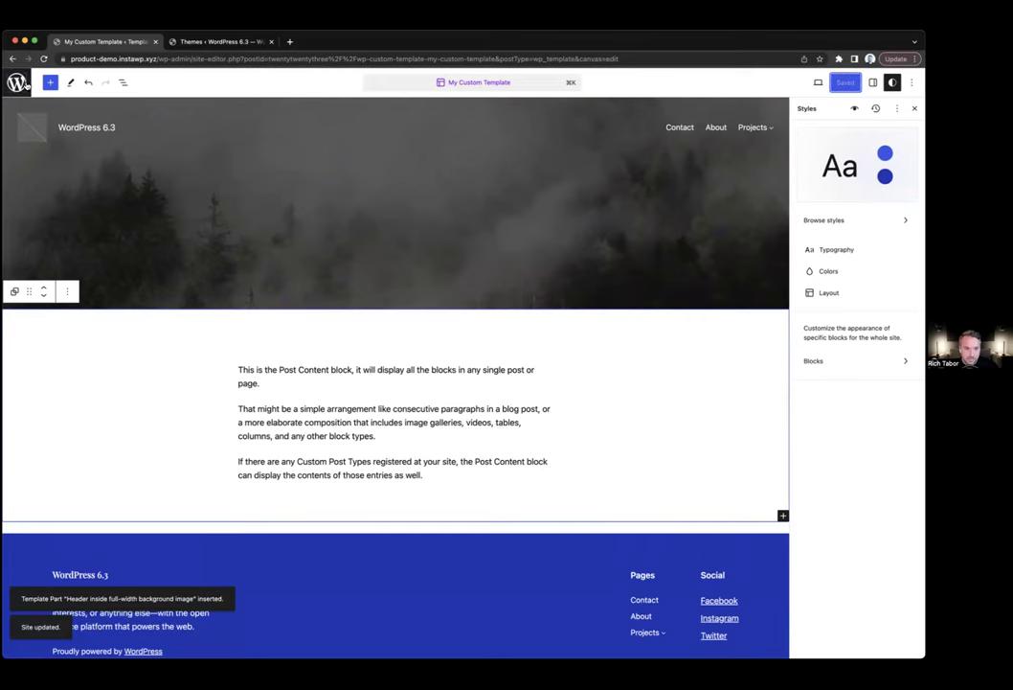
# - Leave the template editor for the Templates list and open the Index template's details
pyautogui.click(21, 84)
pyautogui.click(19, 129)
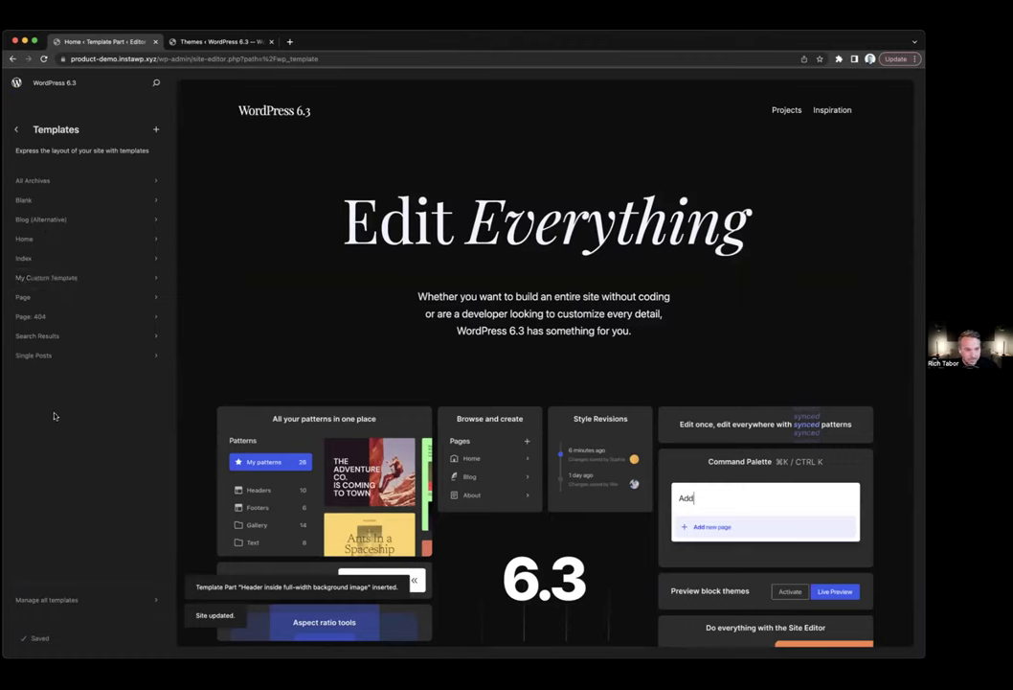
pyautogui.click(38, 258)
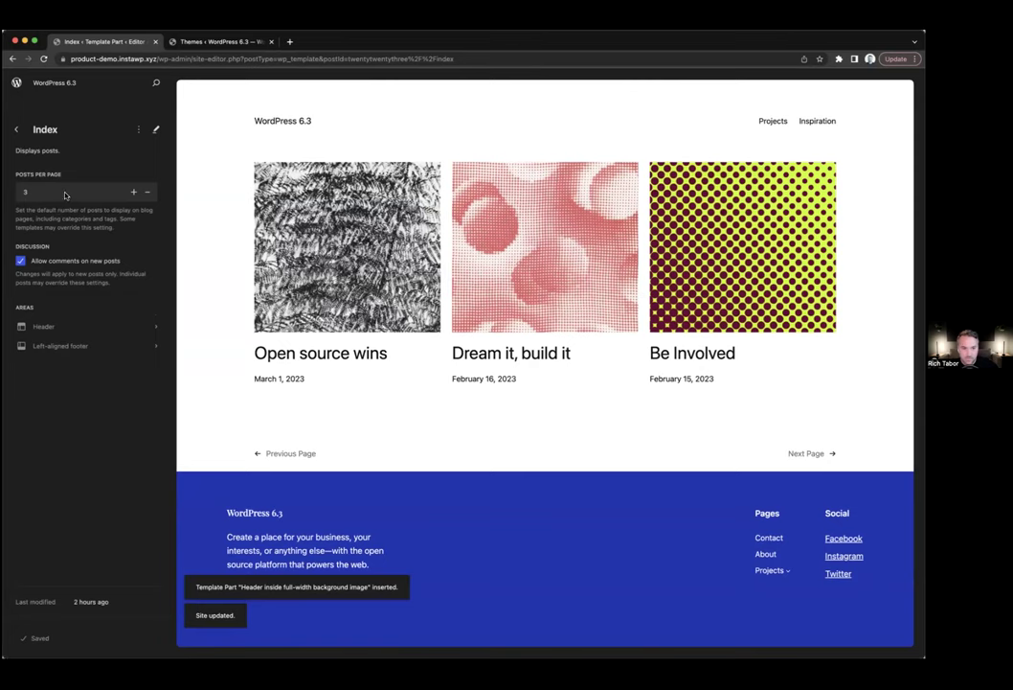
# - Set the Index template's posts per page to 6, keep comments on new posts allowed, and save the site change
pyautogui.click(133, 192)
pyautogui.click(133, 192)
pyautogui.click(133, 192)
pyautogui.click(133, 192)
pyautogui.click(133, 192)
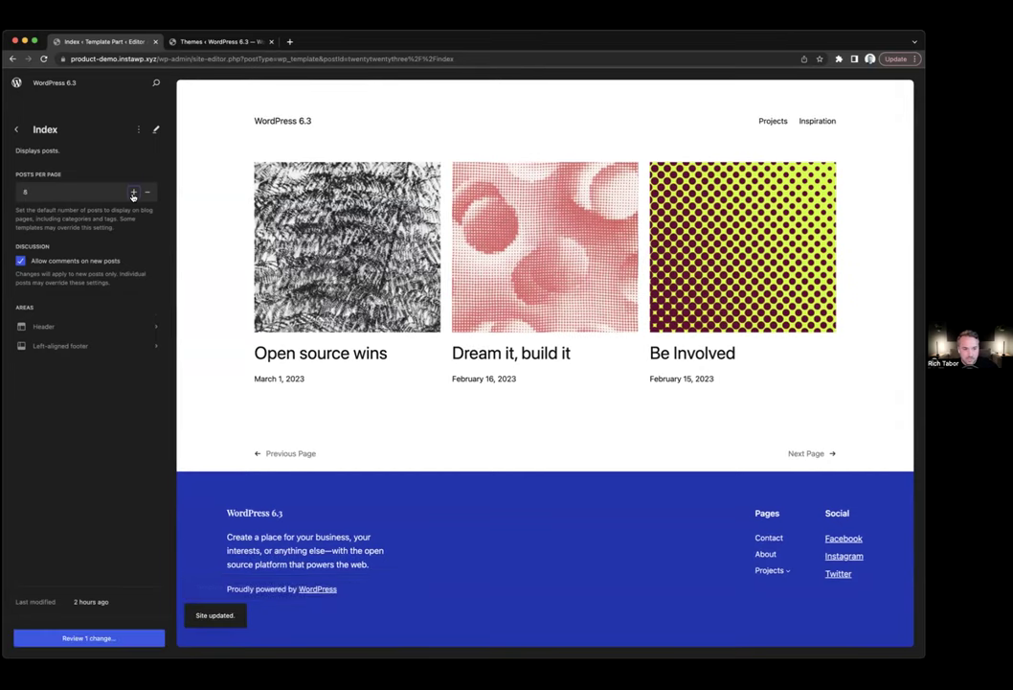
pyautogui.click(147, 193)
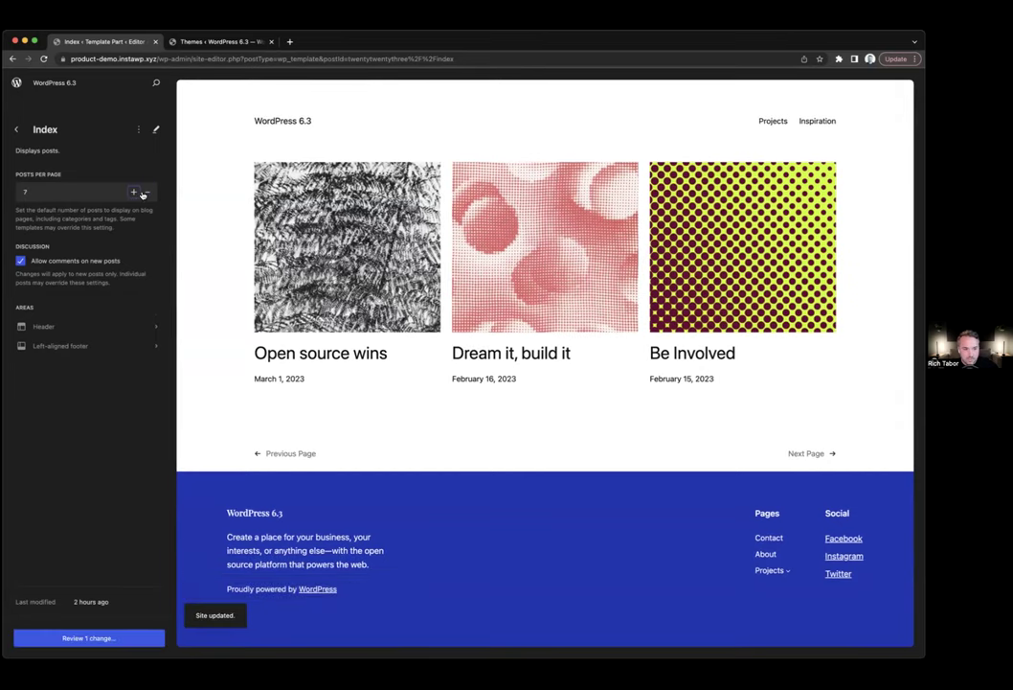
pyautogui.click(52, 261)
pyautogui.click(53, 260)
pyautogui.click(108, 636)
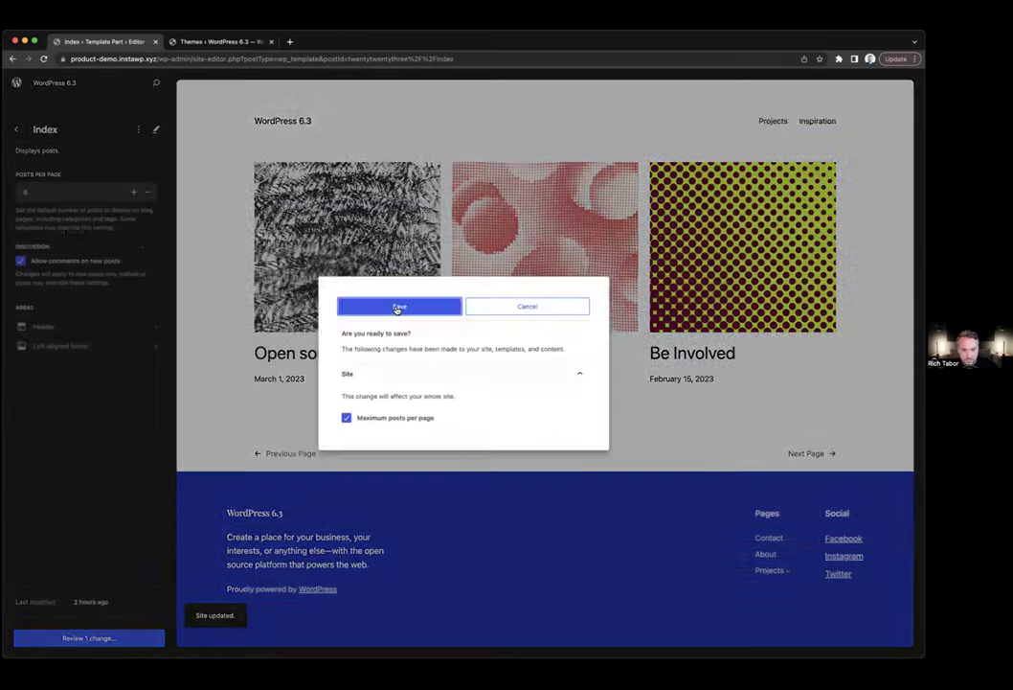
pyautogui.click(398, 303)
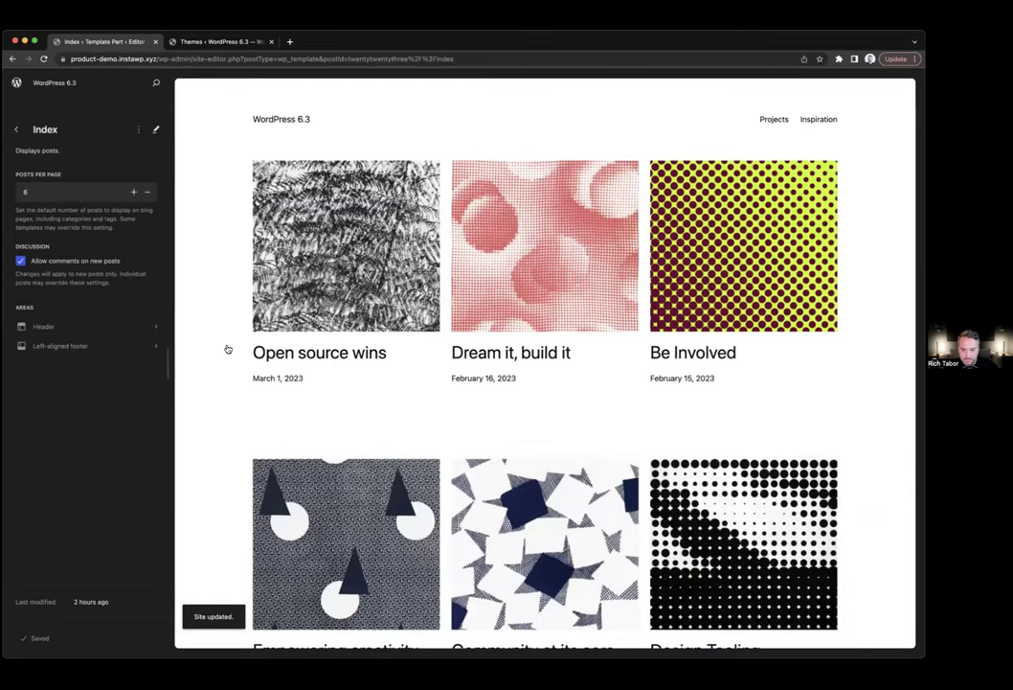
# - Look over the Index template's post grid down to the footer, and view the details of its Left-aligned footer
pyautogui.scroll(-5, 228, 348)
pyautogui.scroll(5, 227, 347)
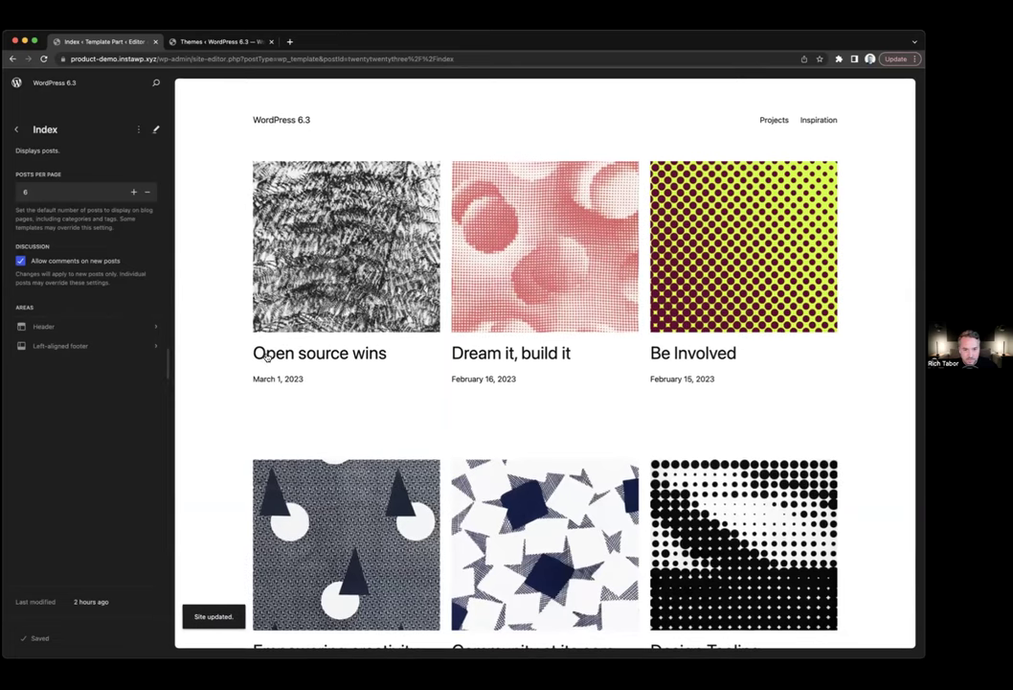
pyautogui.scroll(-1, 241, 361)
pyautogui.scroll(-6, 241, 362)
pyautogui.scroll(2, 350, 369)
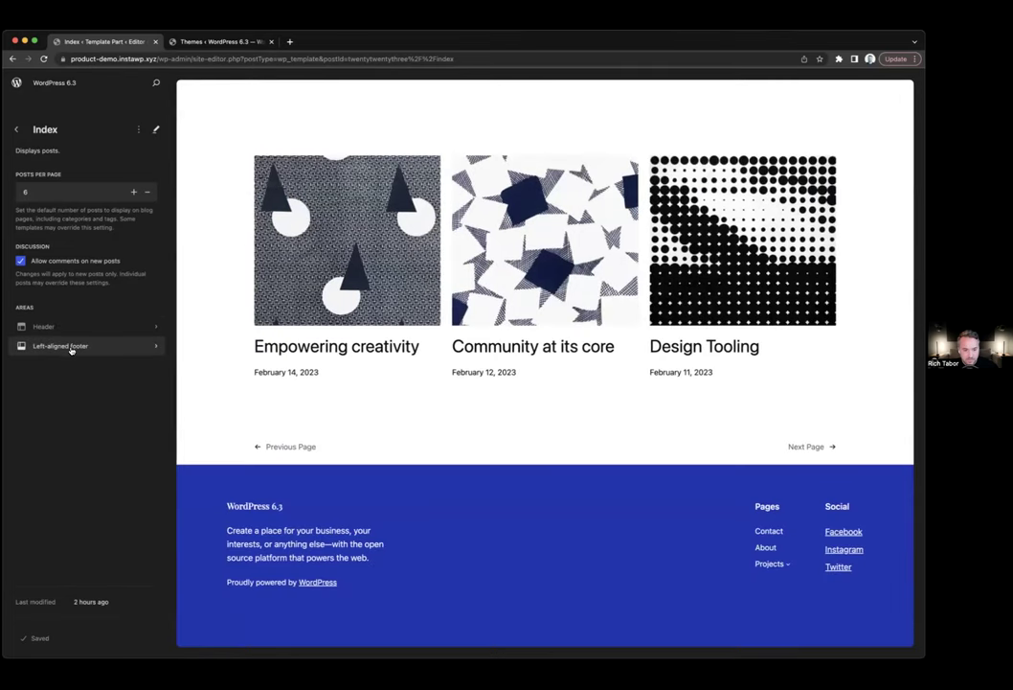
pyautogui.click(67, 346)
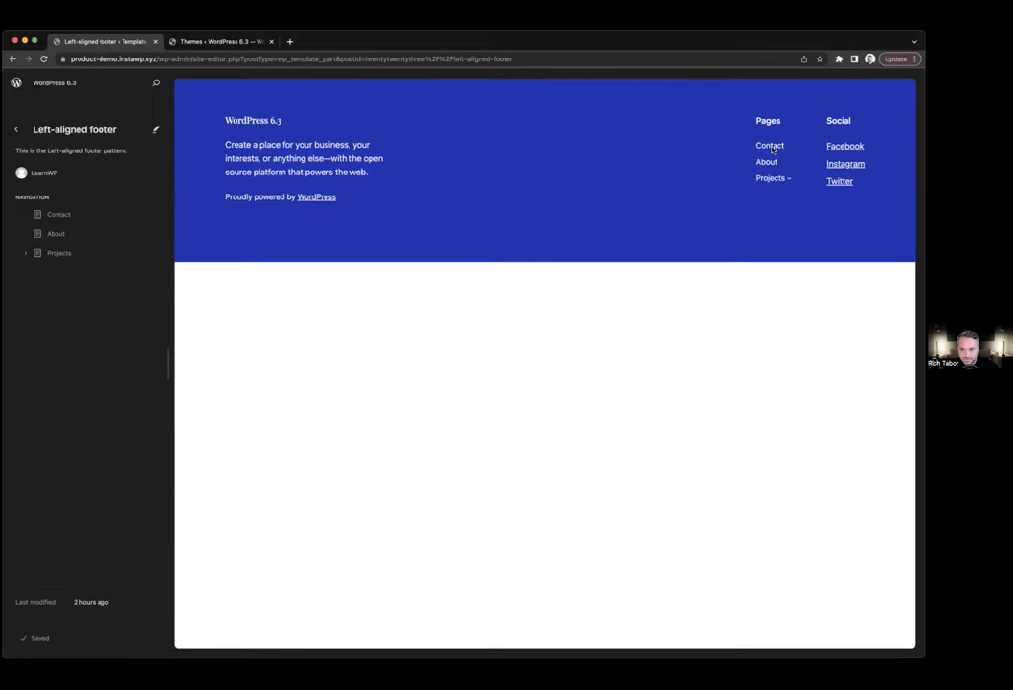
# - Leave the footer details and load the plain site-editor.php address to return to the Design overview
pyautogui.click(15, 131)
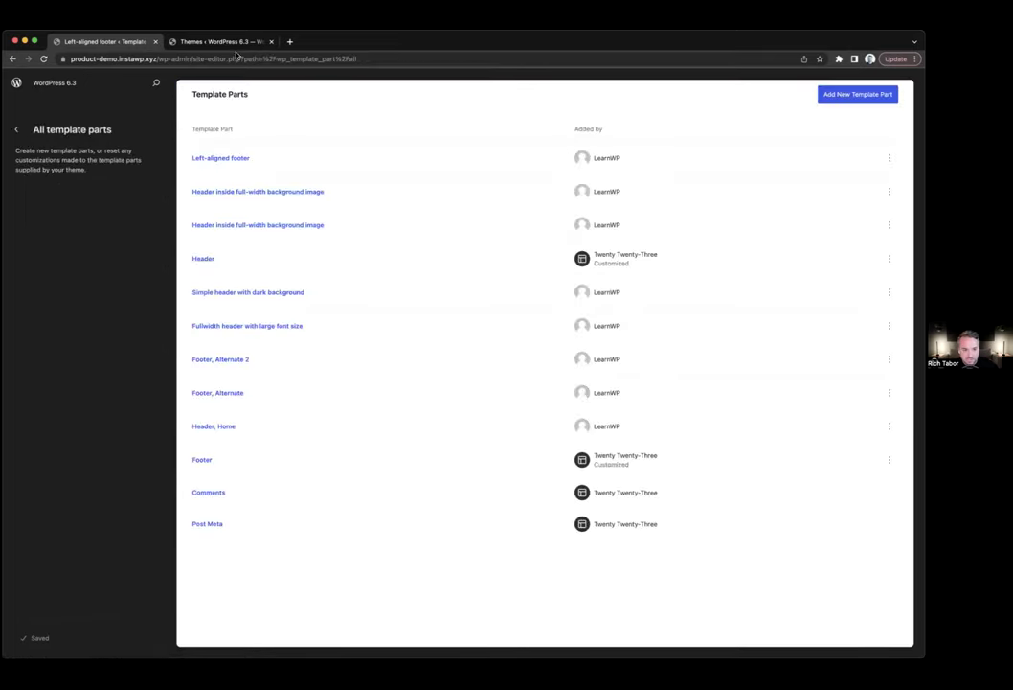
pyautogui.moveTo(276, 58); pyautogui.dragTo(426, 58)
pyautogui.press('BackSpace')
pyautogui.press('Return')
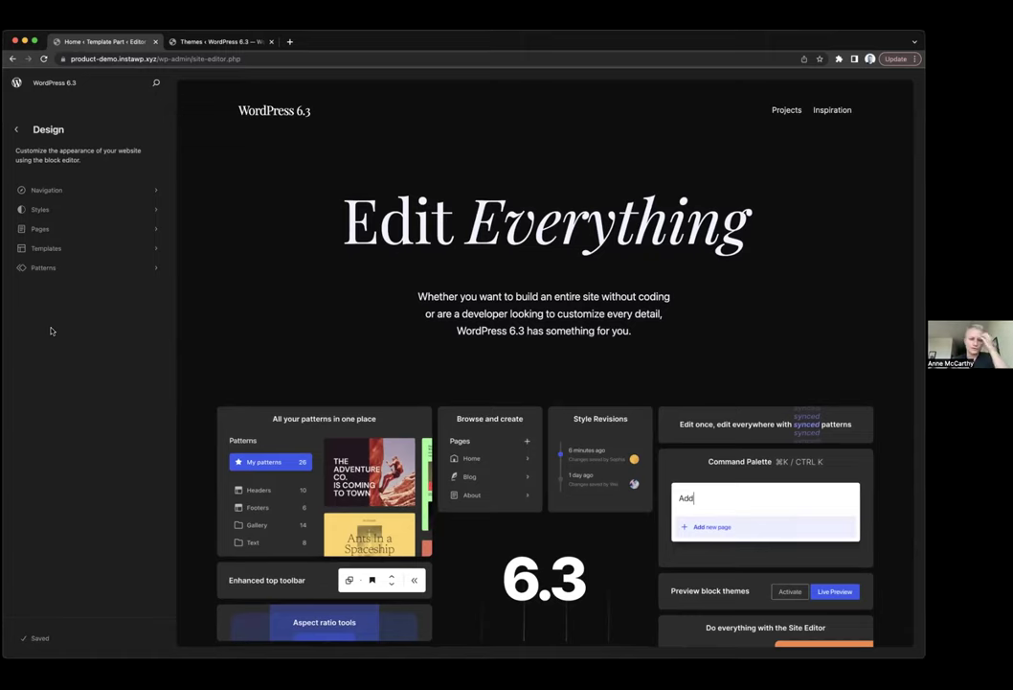
pyautogui.press('super+k')
pyautogui.press('Escape')
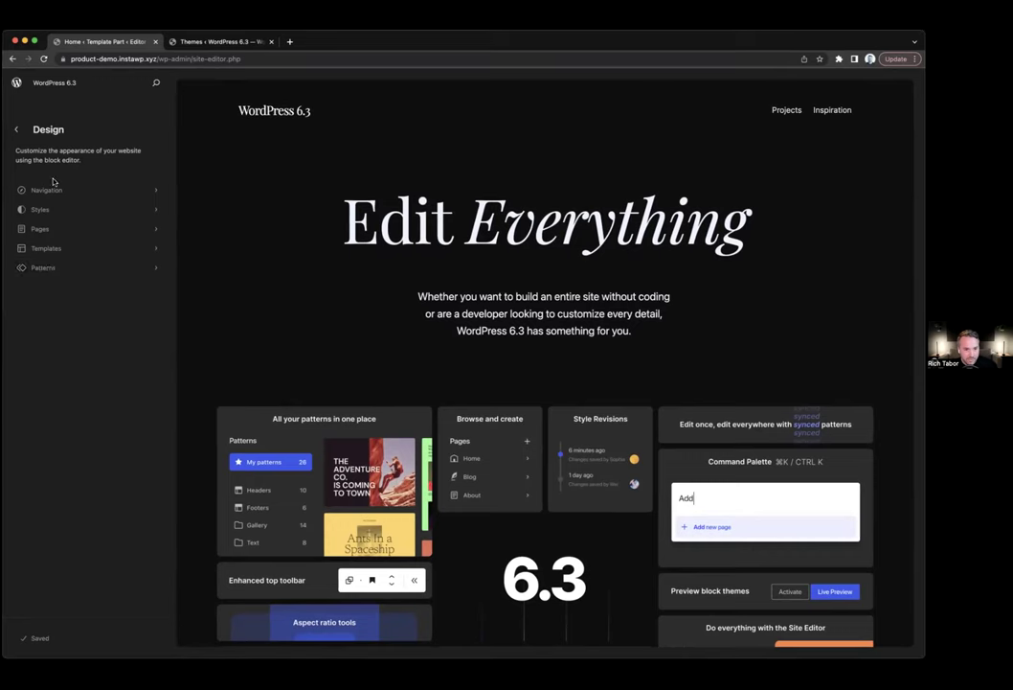
# - Open the Patterns section and look through the custom patterns listed under My patterns
pyautogui.click(44, 268)
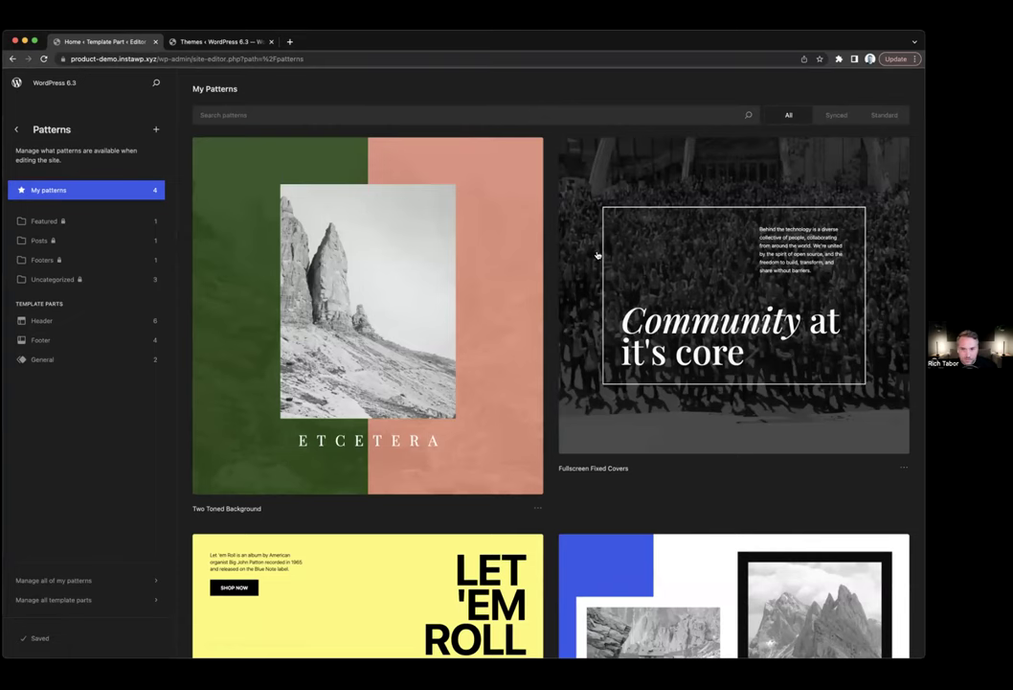
pyautogui.scroll(-3, 539, 244)
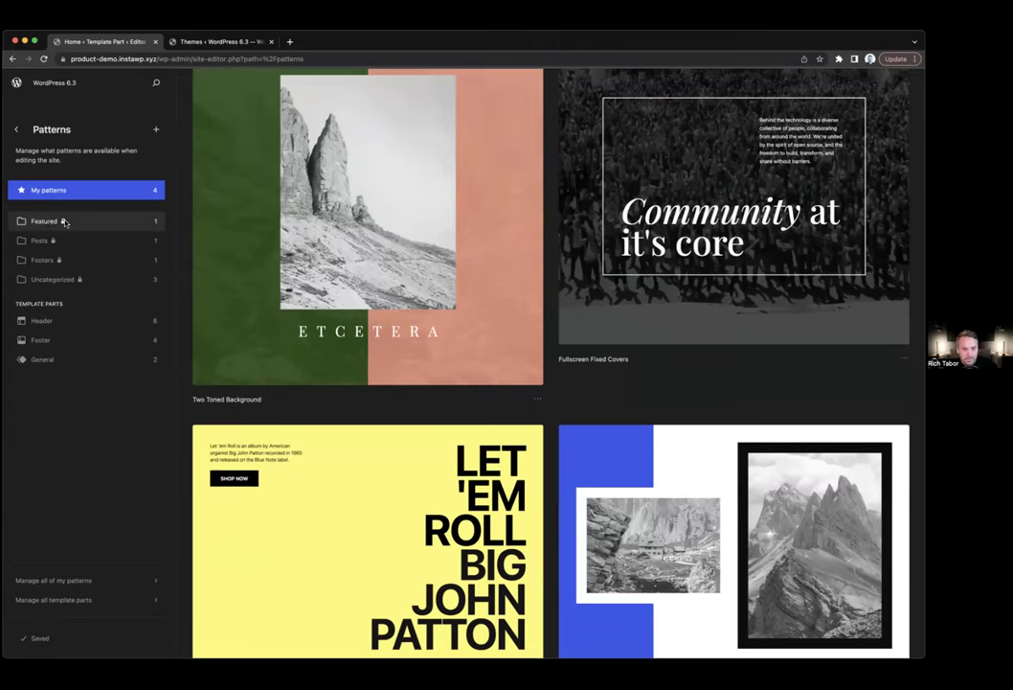
pyautogui.moveTo(64, 223)
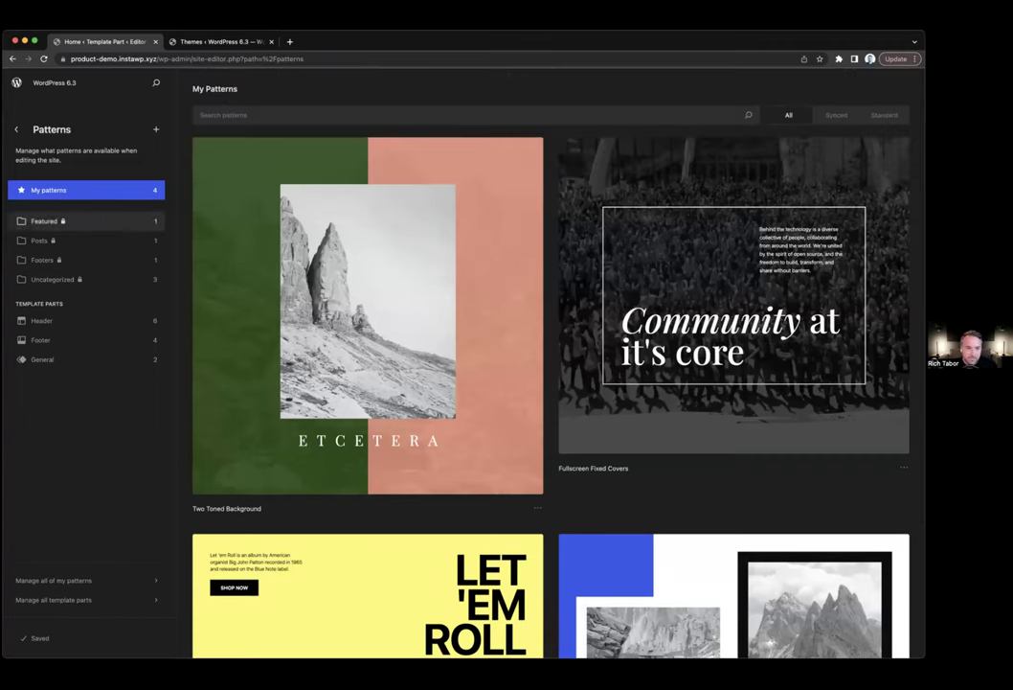
pyautogui.scroll(-1, 525, 206)
pyautogui.scroll(-3, 525, 206)
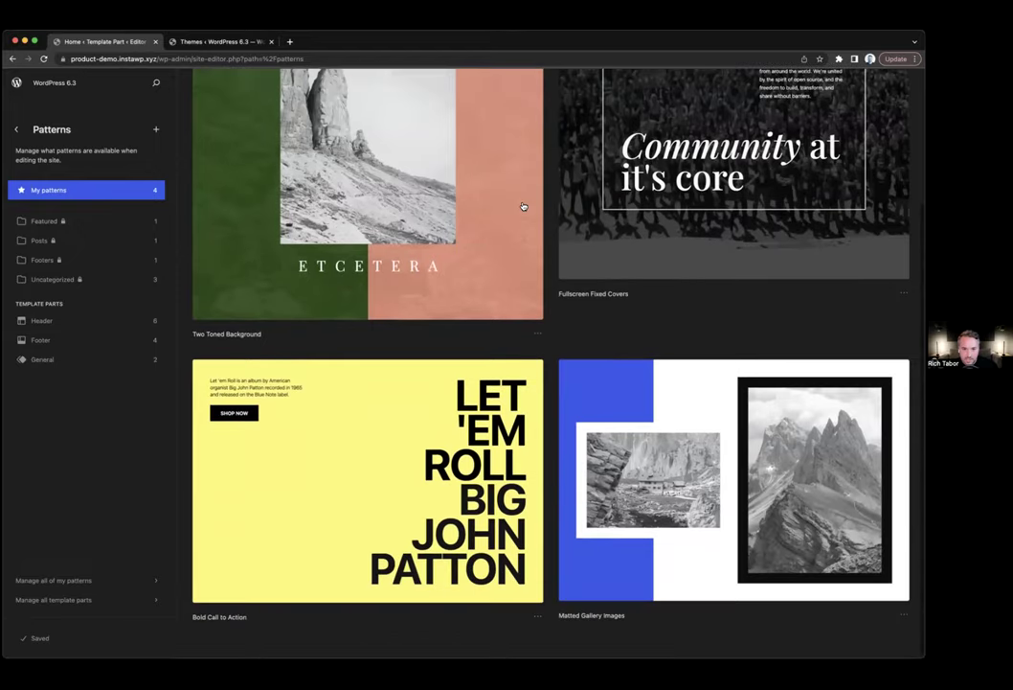
pyautogui.scroll(5, 182, 207)
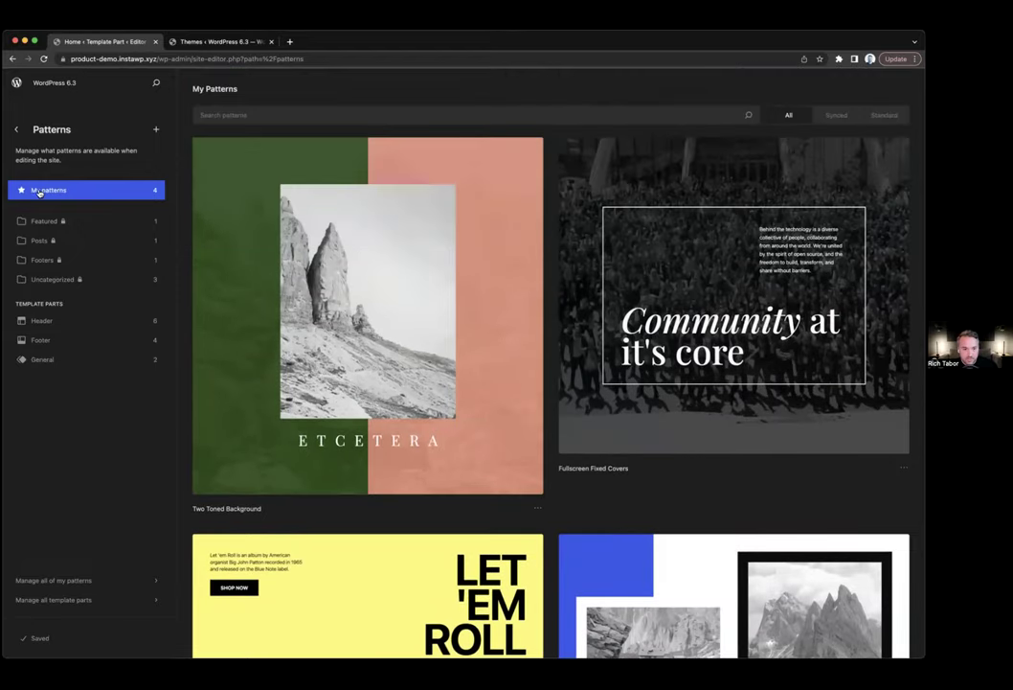
# - Create a new pattern named "My Pattern" with all its instances kept in sync
pyautogui.click(157, 130)
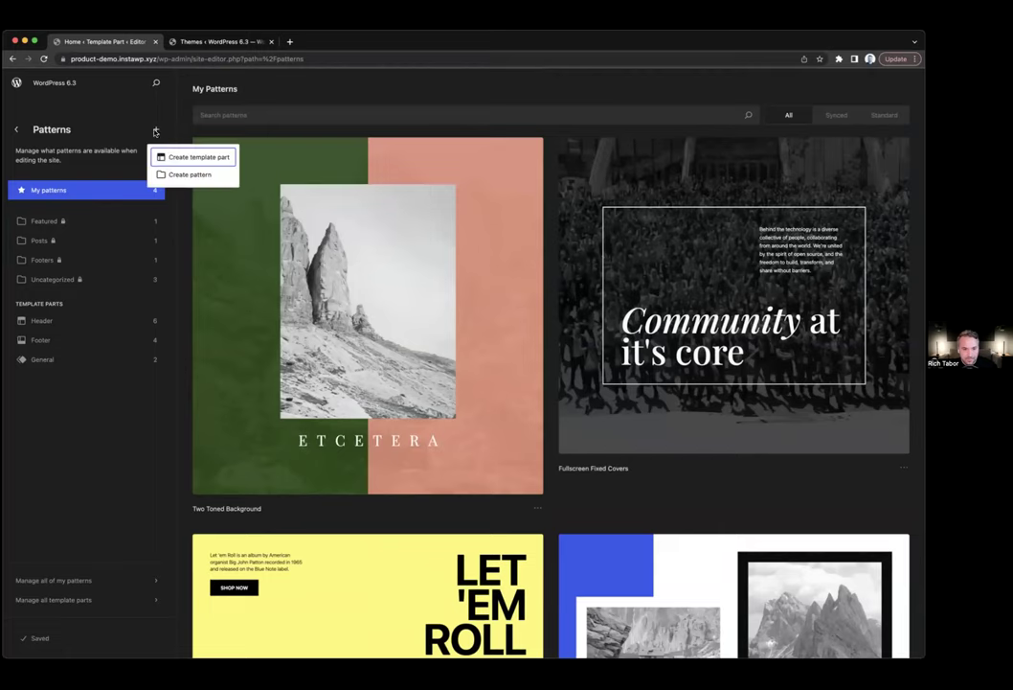
pyautogui.click(188, 175)
pyautogui.click(407, 351)
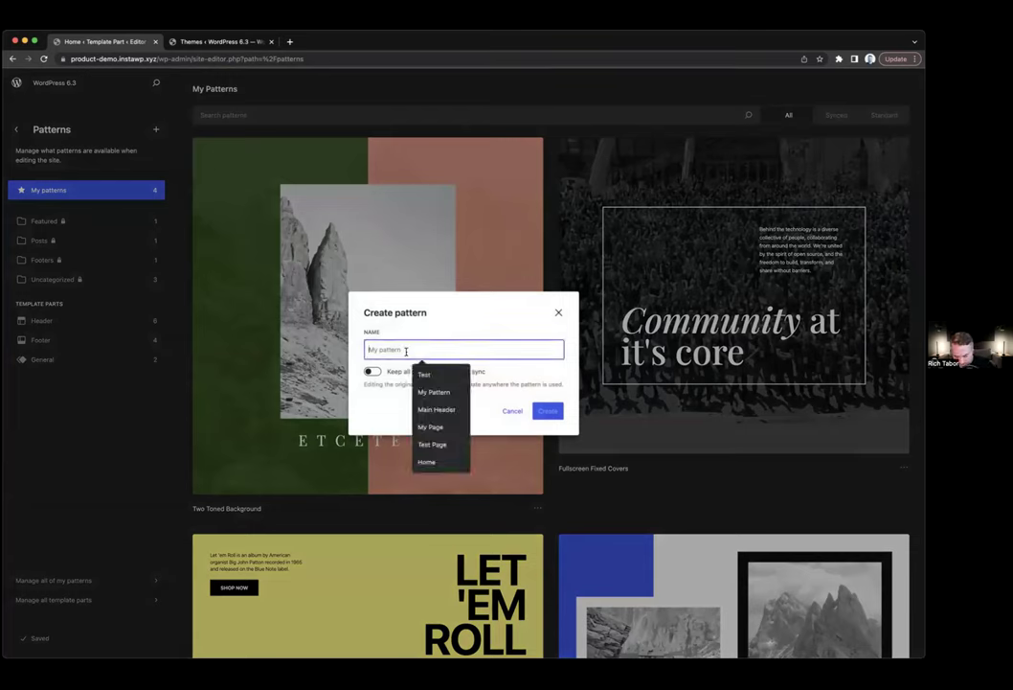
pyautogui.write('My Pattern')
pyautogui.click(495, 387)
pyautogui.click(375, 372)
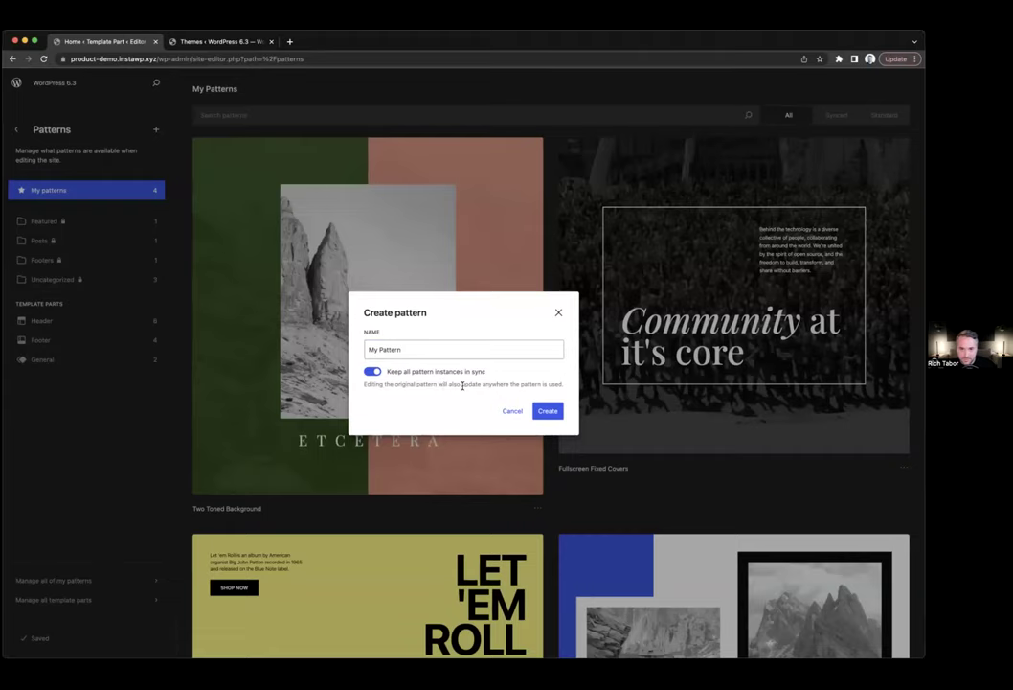
pyautogui.click(546, 410)
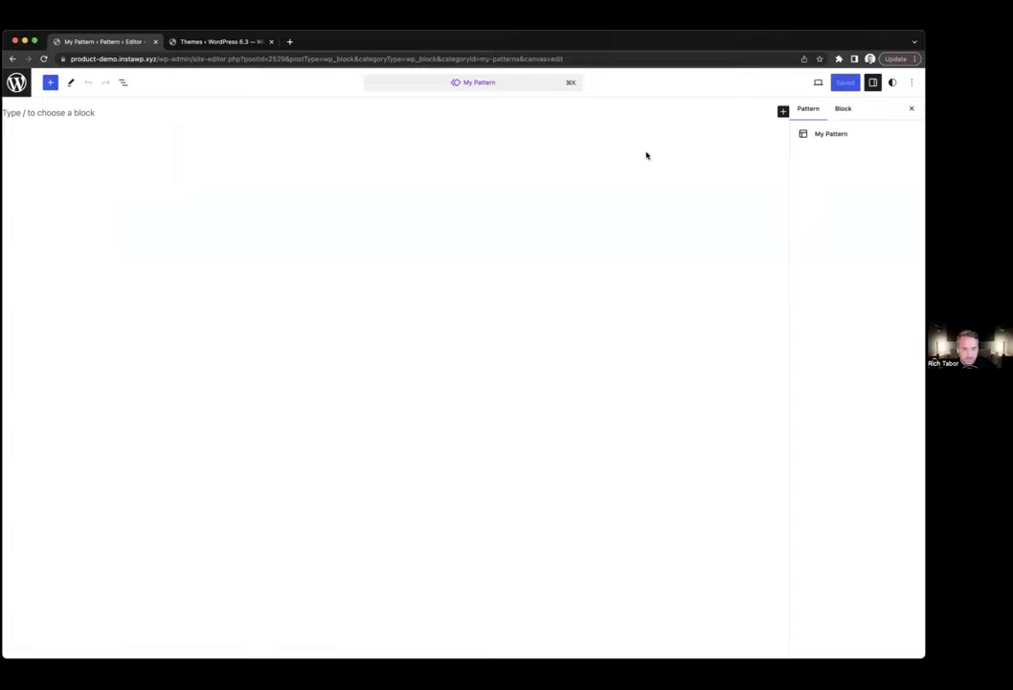
# - Insert the "Fullscreen Fixed Covers" pattern from the My patterns category into the empty pattern
pyautogui.click(50, 82)
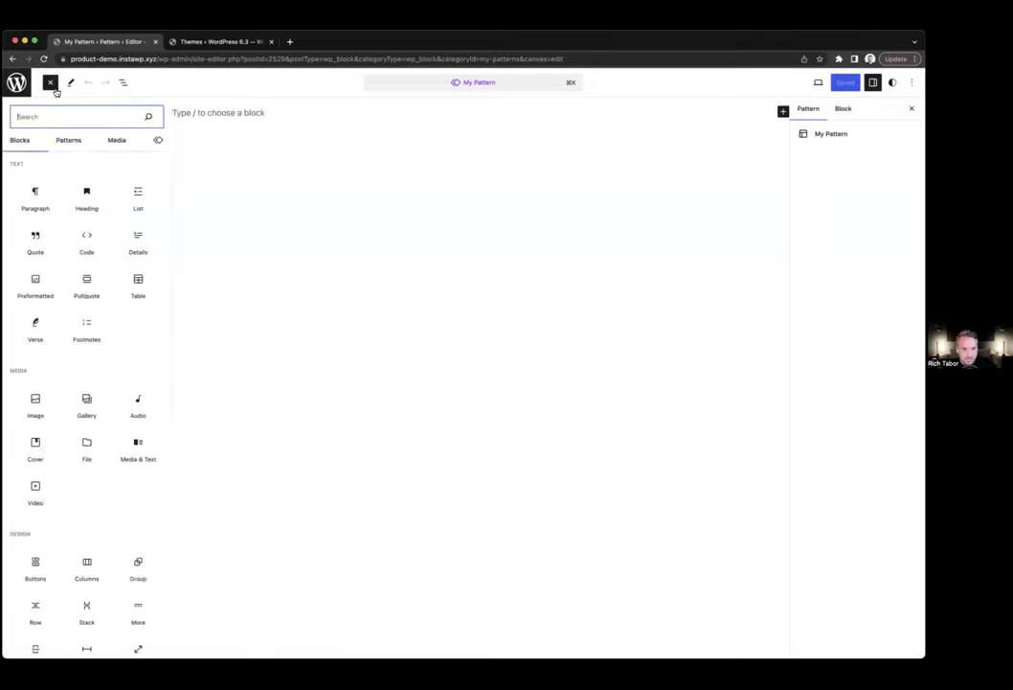
pyautogui.click(80, 145)
pyautogui.click(48, 170)
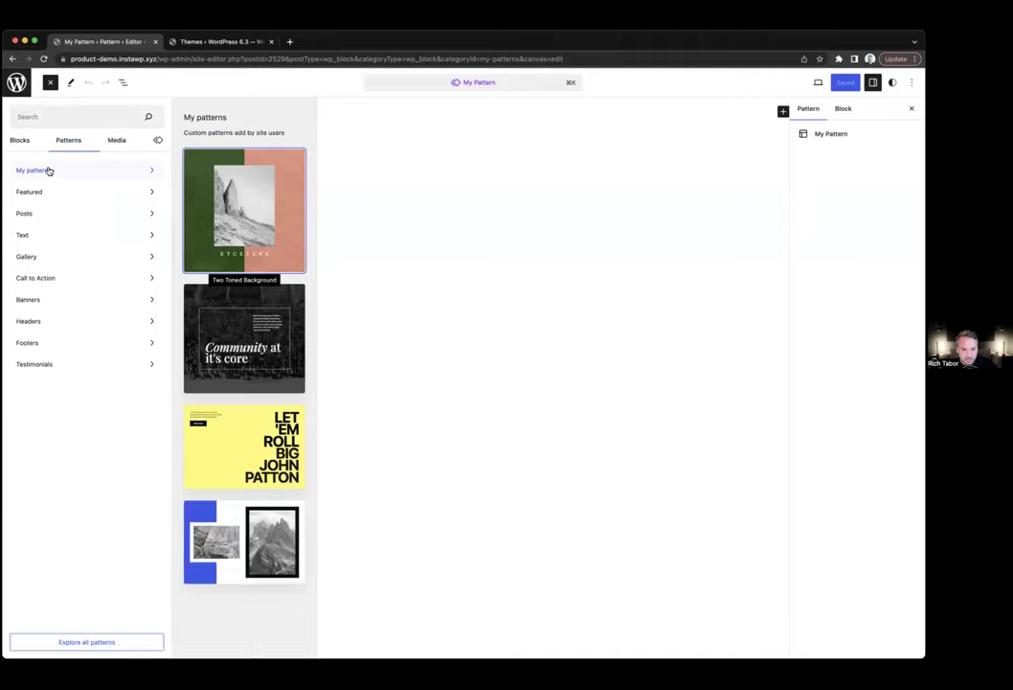
pyautogui.click(244, 325)
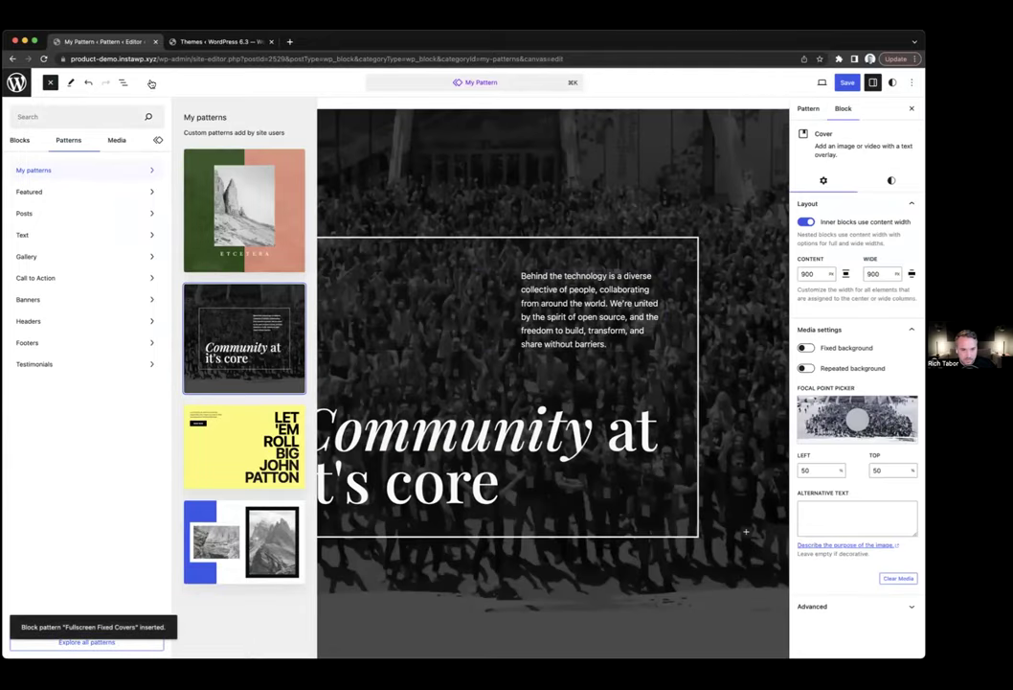
# - Close the block inserter and look over the full-screen cover design inserted in the pattern
pyautogui.click(50, 83)
pyautogui.scroll(-3, 531, 165)
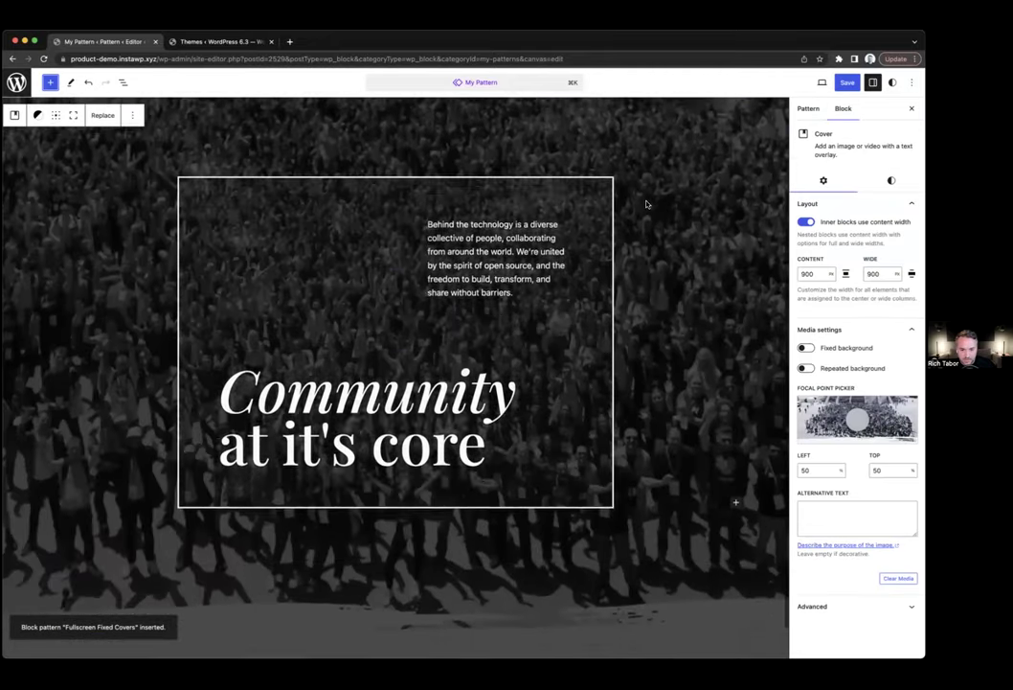
pyautogui.scroll(3, 646, 204)
pyautogui.scroll(-3, 647, 204)
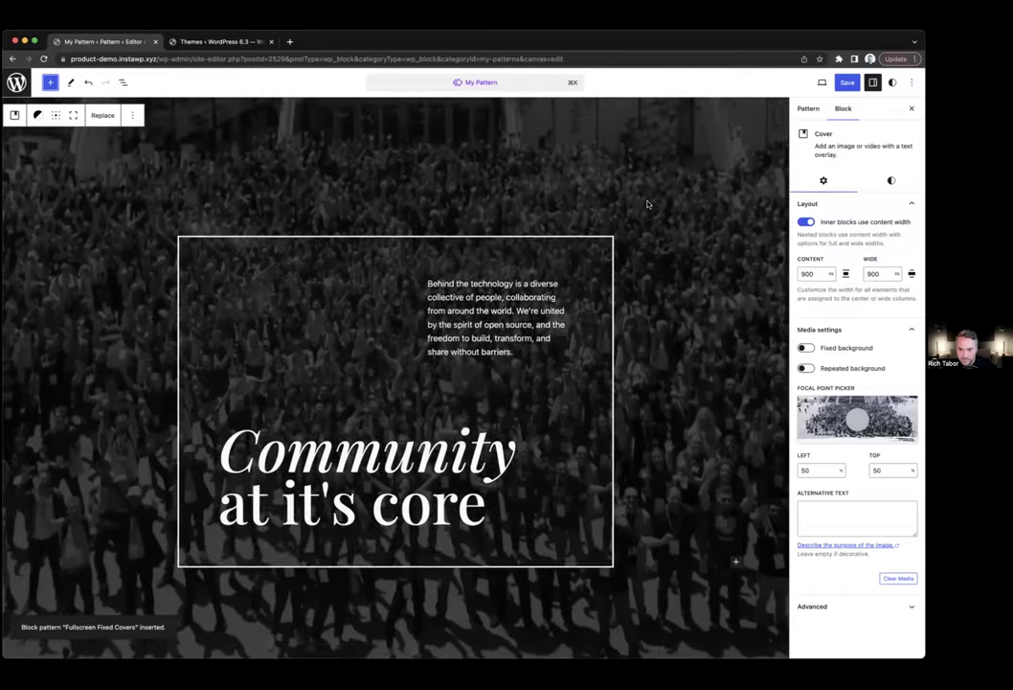
pyautogui.scroll(3, 647, 204)
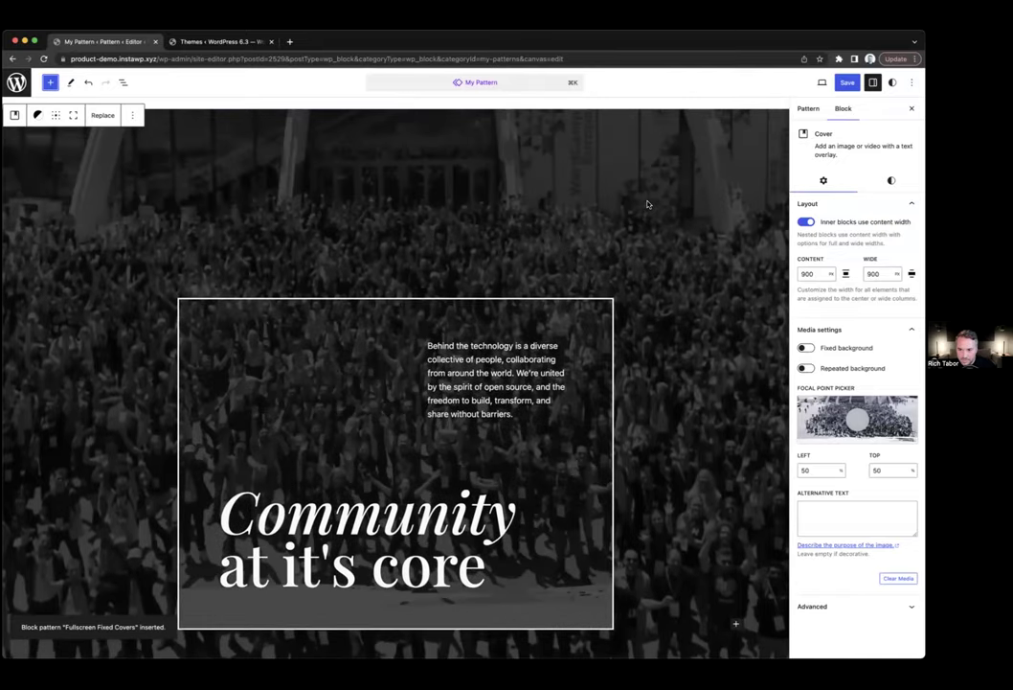
pyautogui.scroll(-1, 648, 203)
pyautogui.scroll(-2, 548, 163)
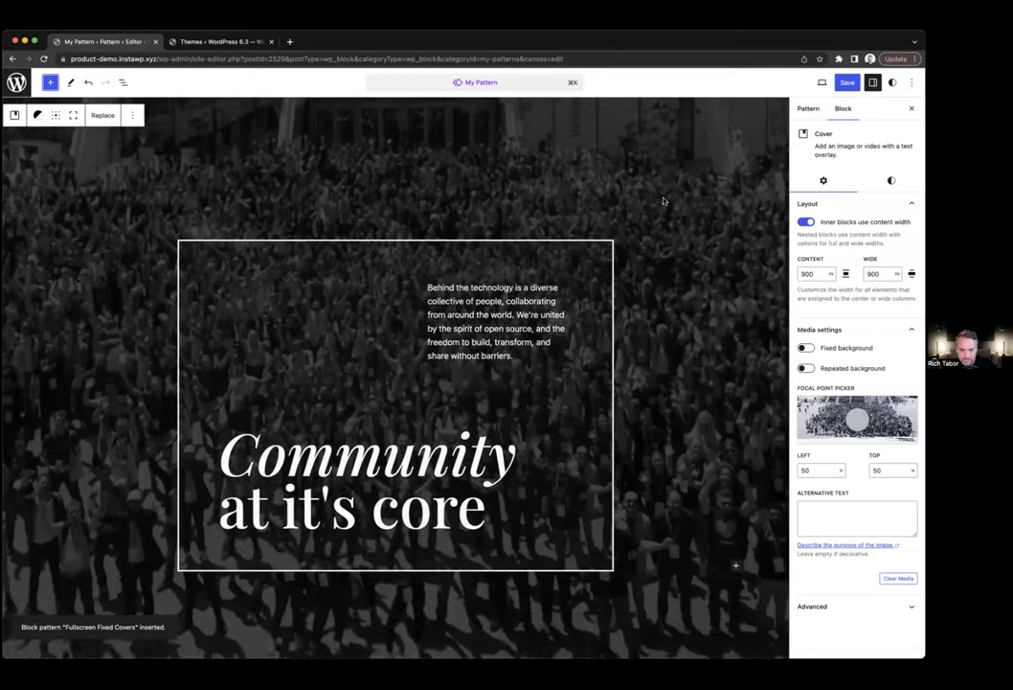
pyautogui.scroll(2, 547, 185)
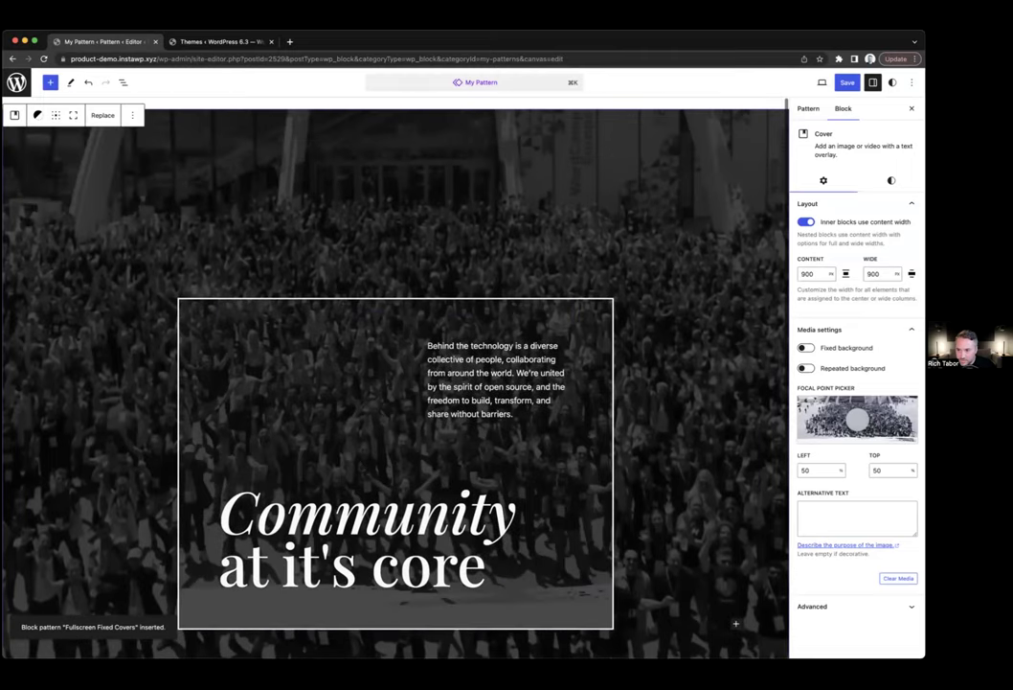
# - Apply the black-and-blue duotone filter to the outer Cover block's background image
pyautogui.click(892, 180)
pyautogui.click(829, 245)
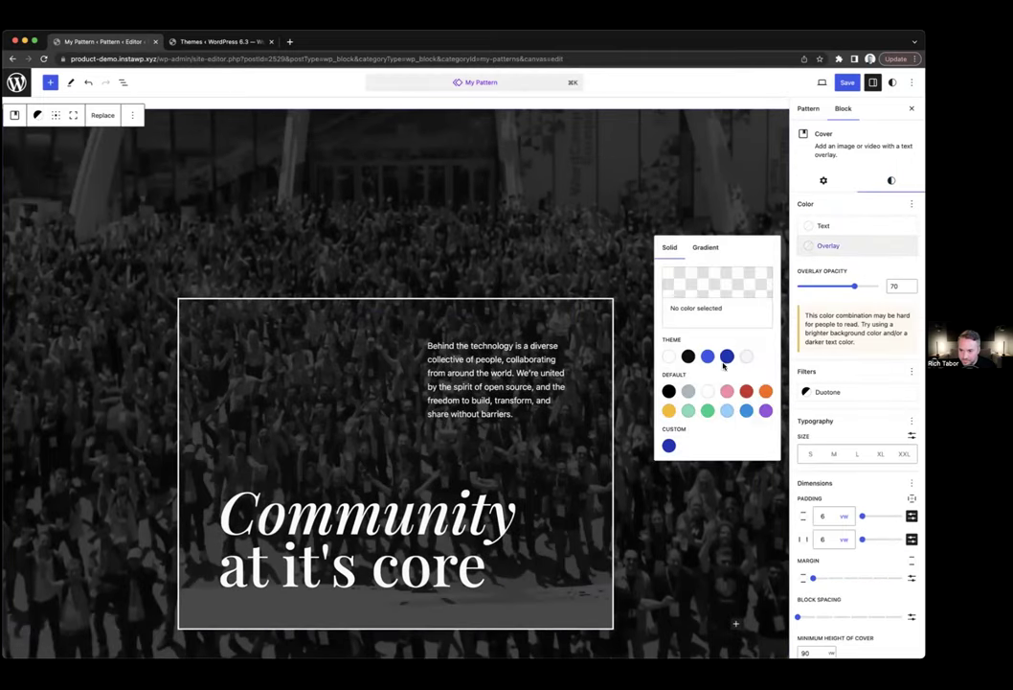
pyautogui.click(825, 391)
pyautogui.click(826, 392)
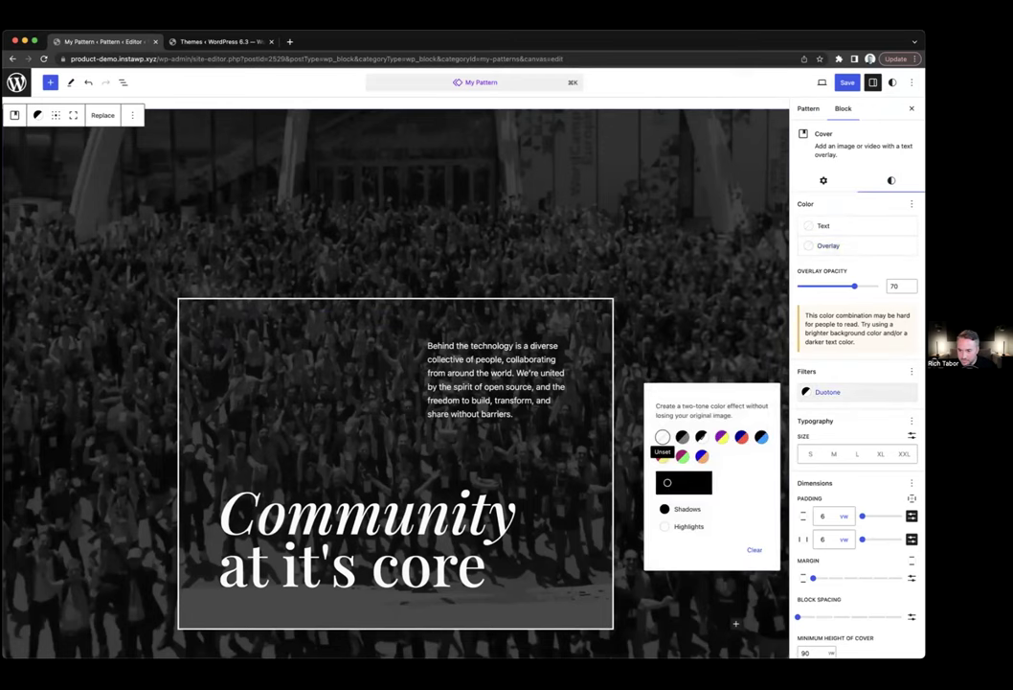
pyautogui.click(761, 437)
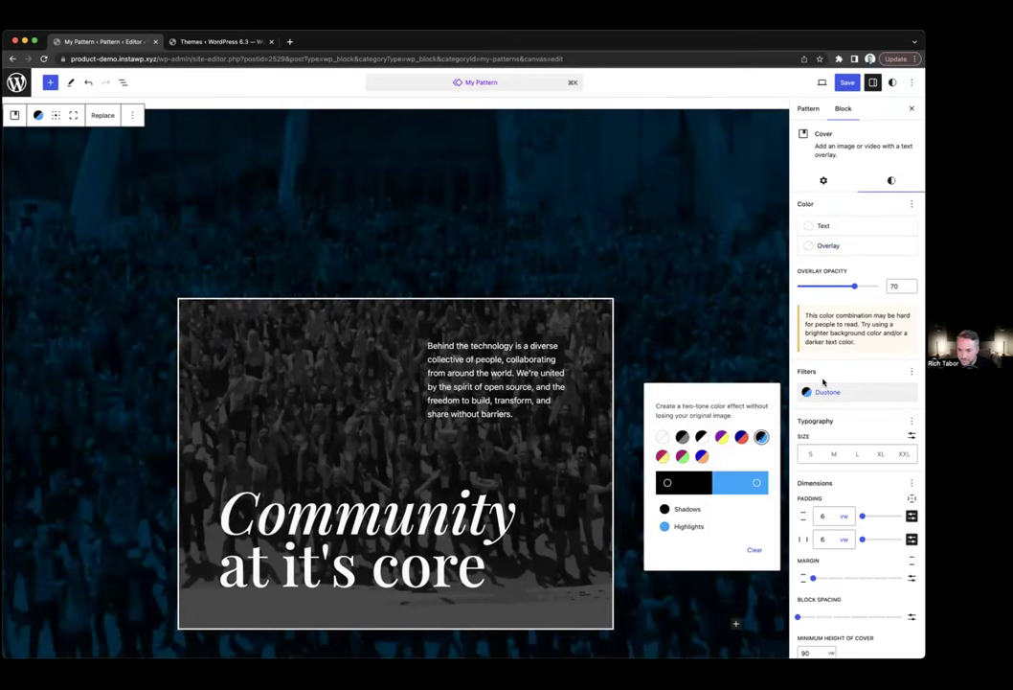
pyautogui.click(823, 379)
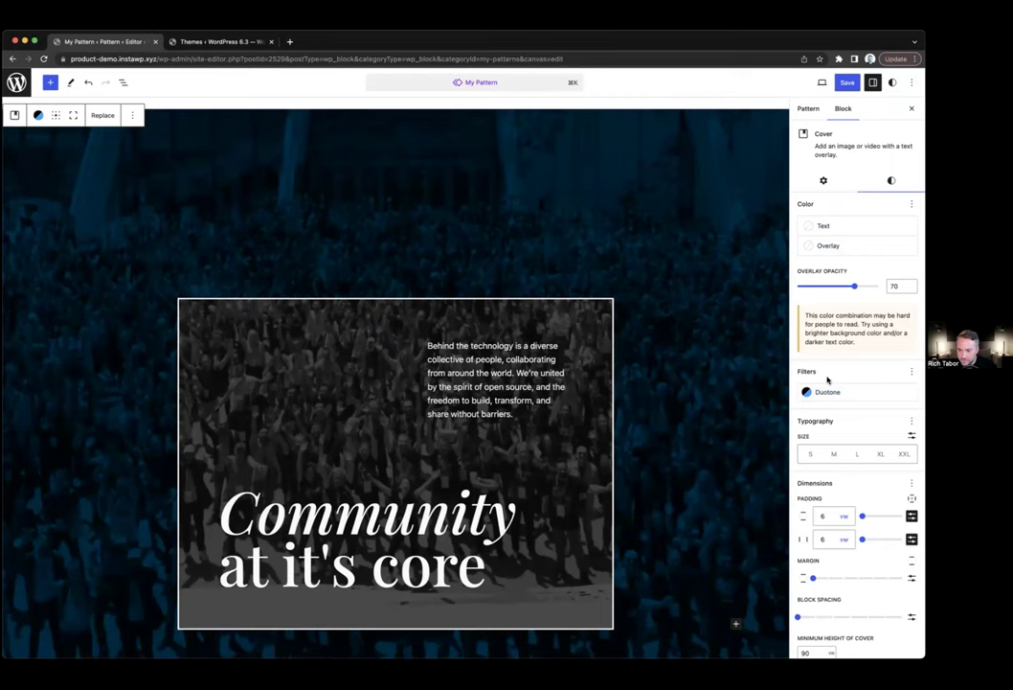
pyautogui.scroll(-3, 823, 379)
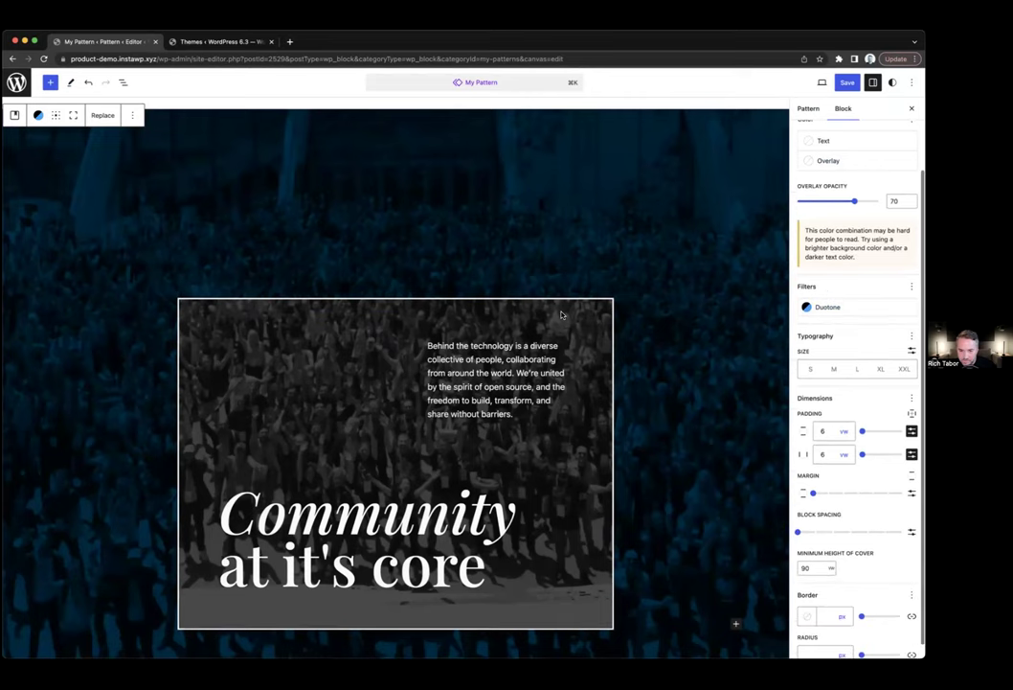
# - Give the inner framed Cover block the matching black-and-blue duotone filter
pyautogui.click(566, 582)
pyautogui.click(828, 391)
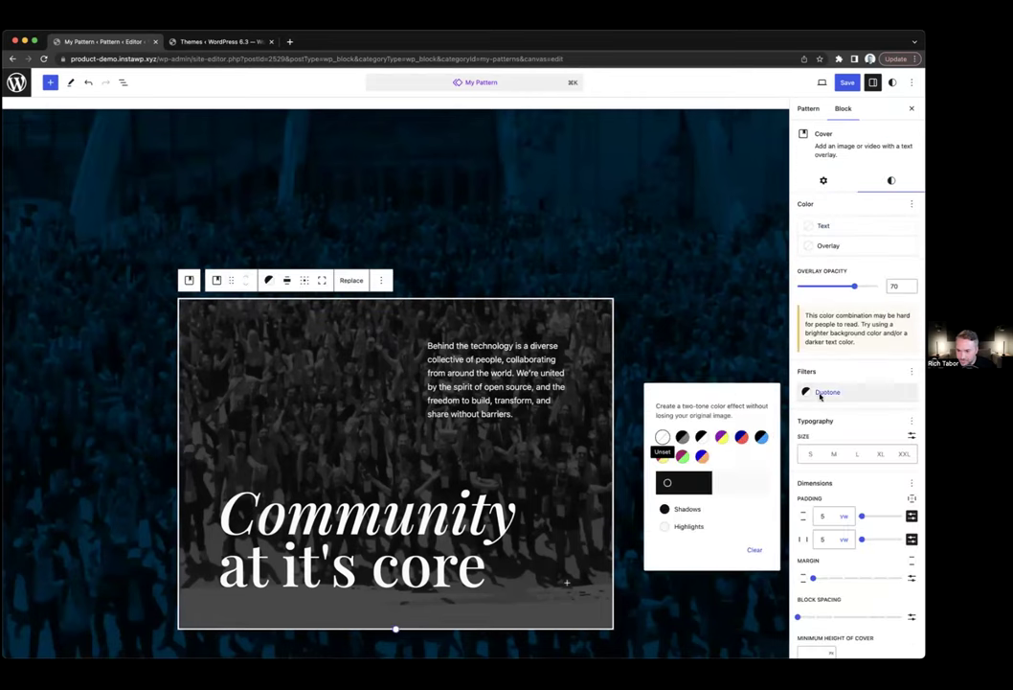
pyautogui.click(761, 436)
pyautogui.scroll(-2, 652, 353)
pyautogui.scroll(-2, 653, 353)
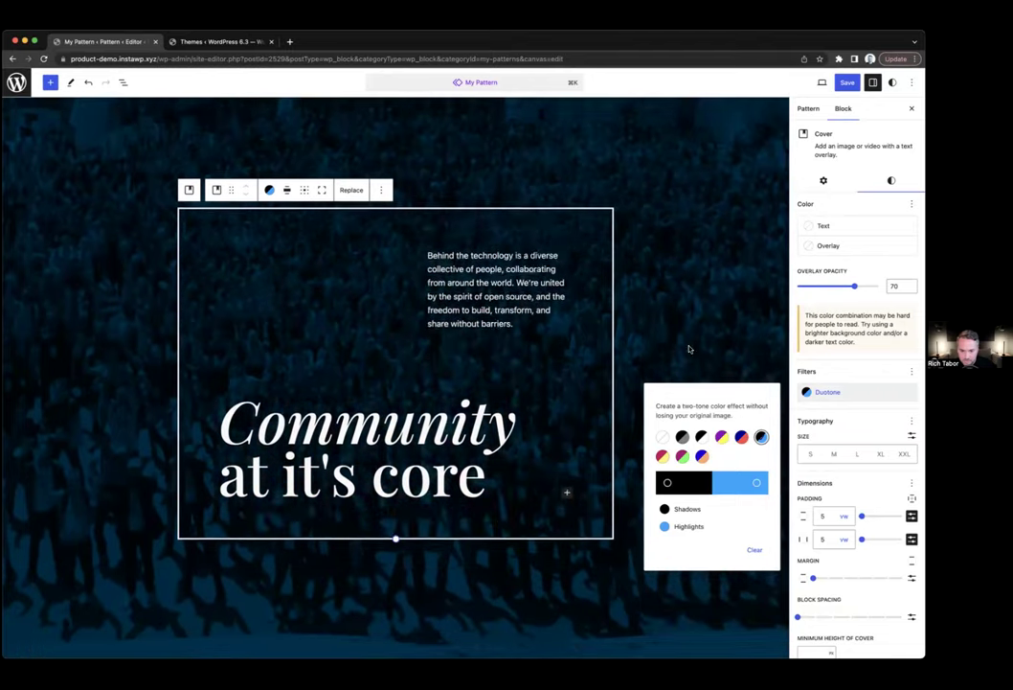
pyautogui.click(705, 343)
pyautogui.scroll(3, 720, 328)
# - Save the pattern, then leave the editor and go back through the patterns list to the Design overview
pyautogui.click(847, 83)
pyautogui.click(826, 82)
pyautogui.click(17, 83)
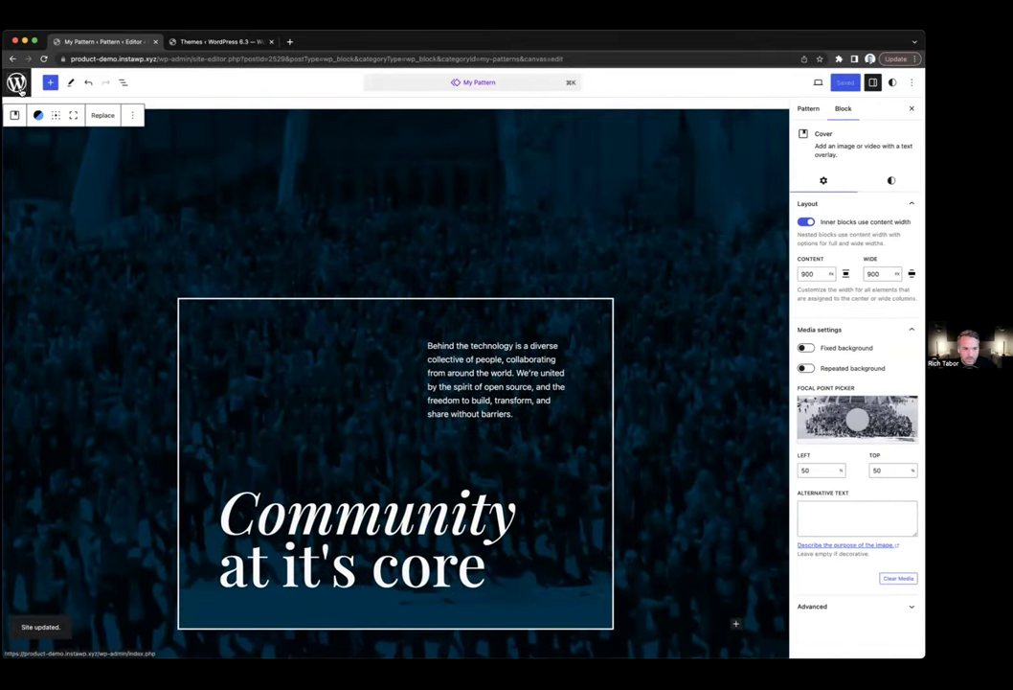
pyautogui.click(17, 128)
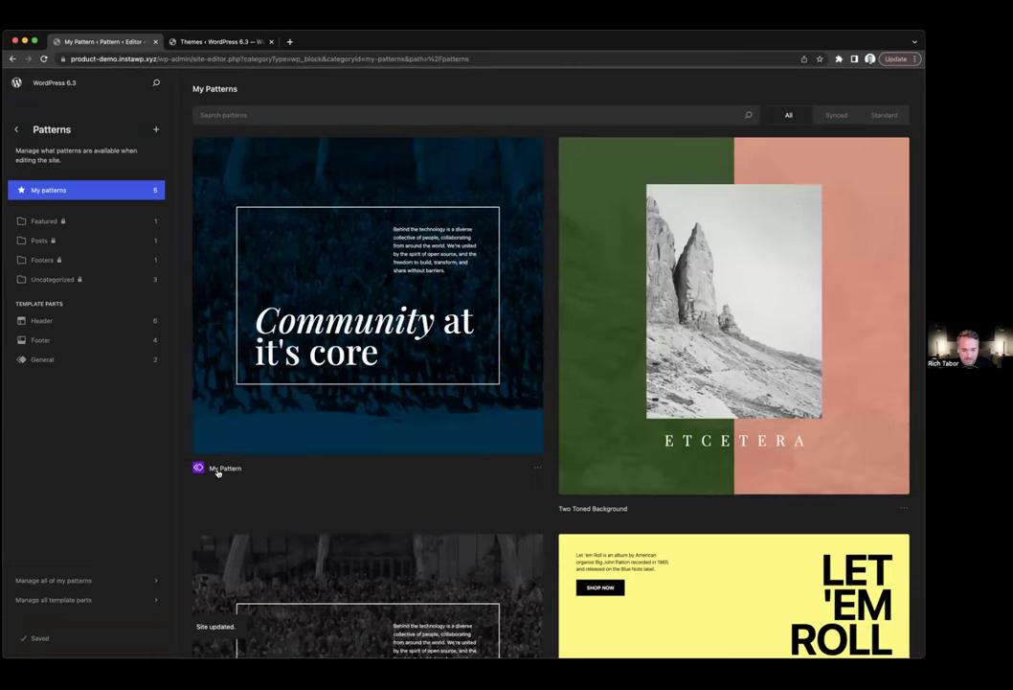
pyautogui.click(17, 130)
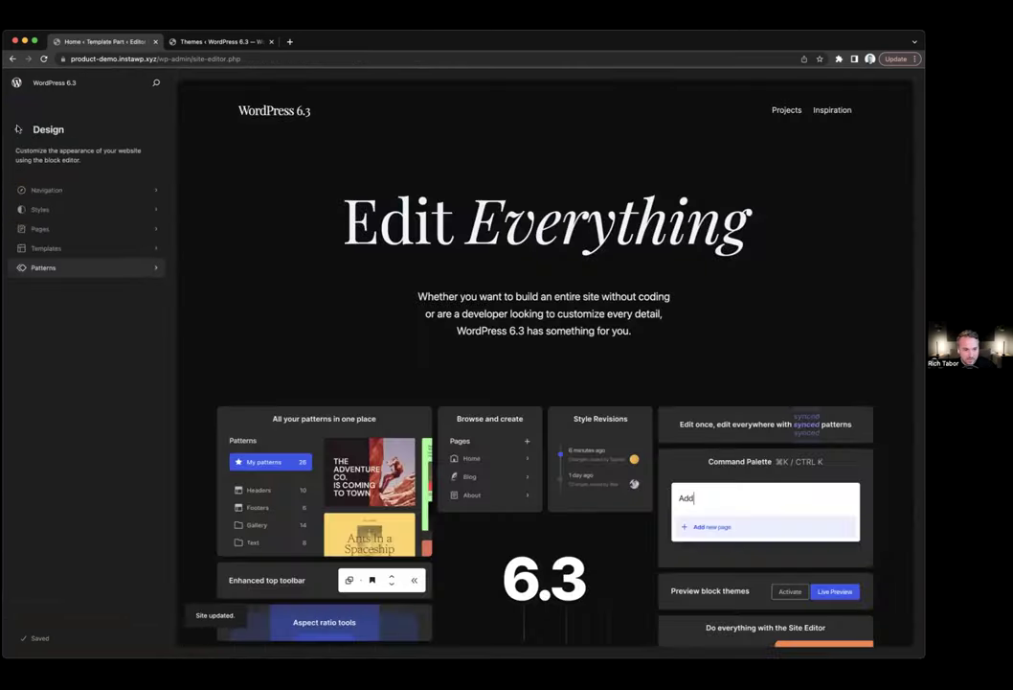
# - Open the Home template for editing and insert the synced "My Pattern" before the blue "Dream it. Build it." group
pyautogui.scroll(-5, 265, 285)
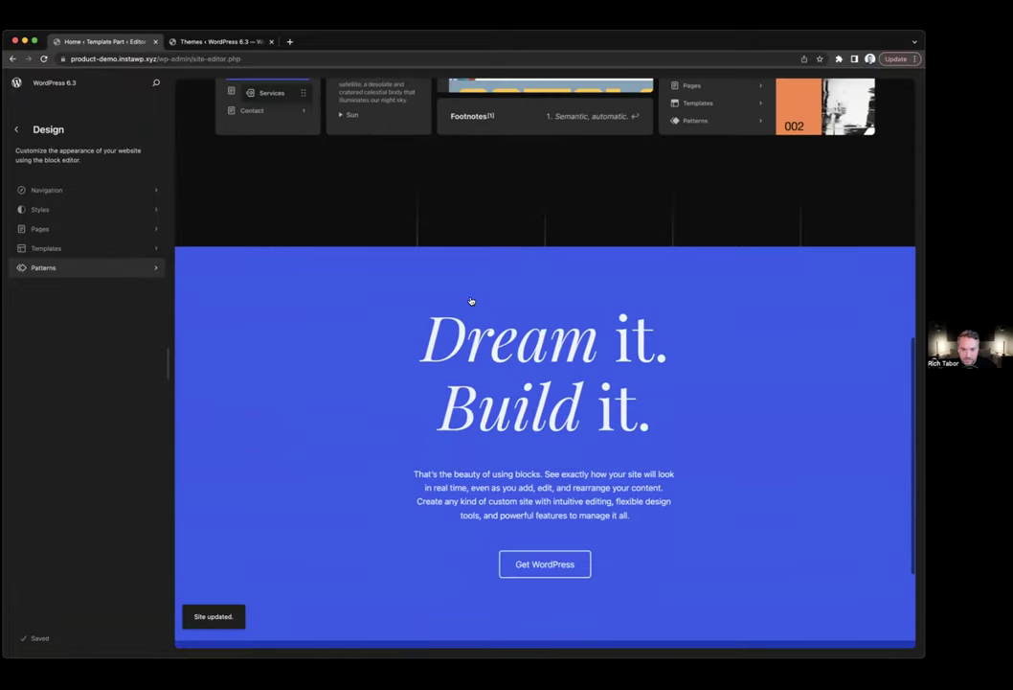
pyautogui.click(265, 284)
pyautogui.click(71, 299)
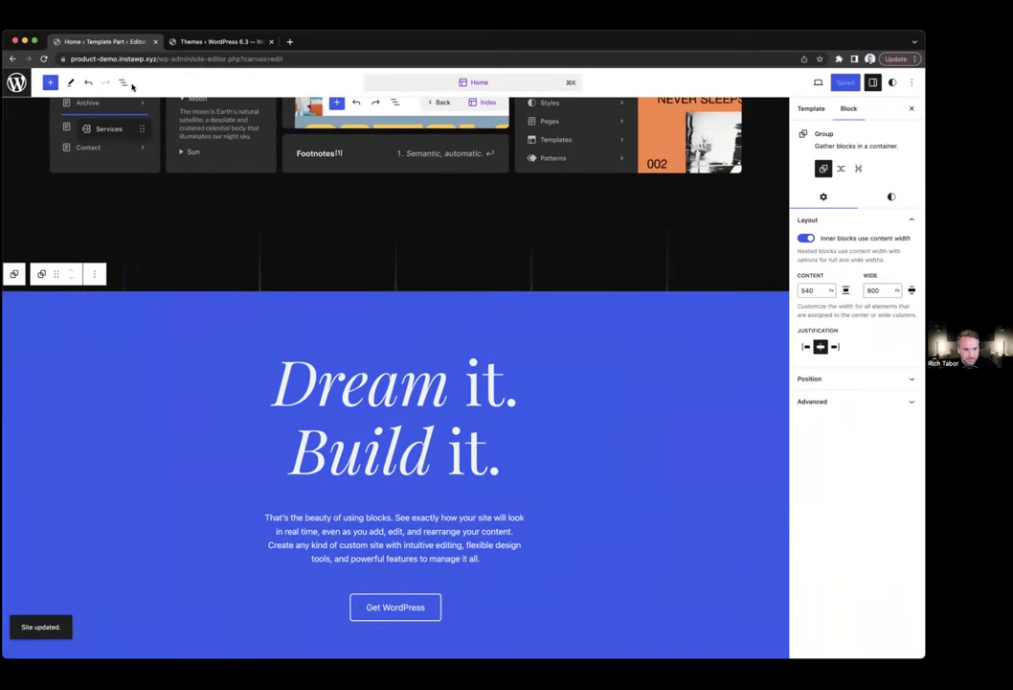
pyautogui.click(98, 273)
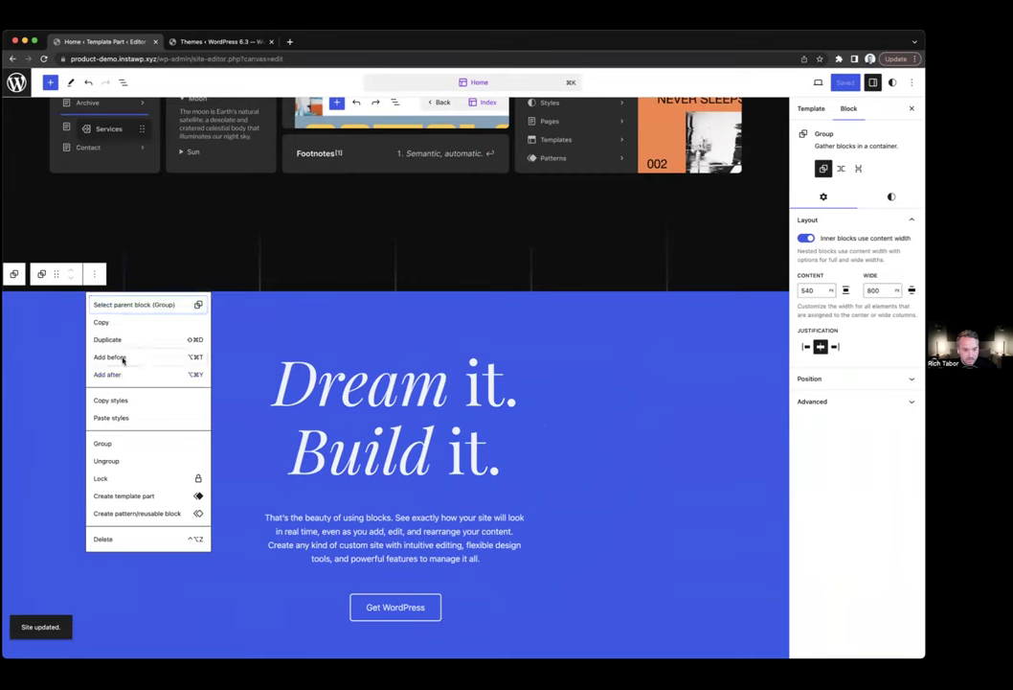
pyautogui.click(123, 357)
pyautogui.write('/')
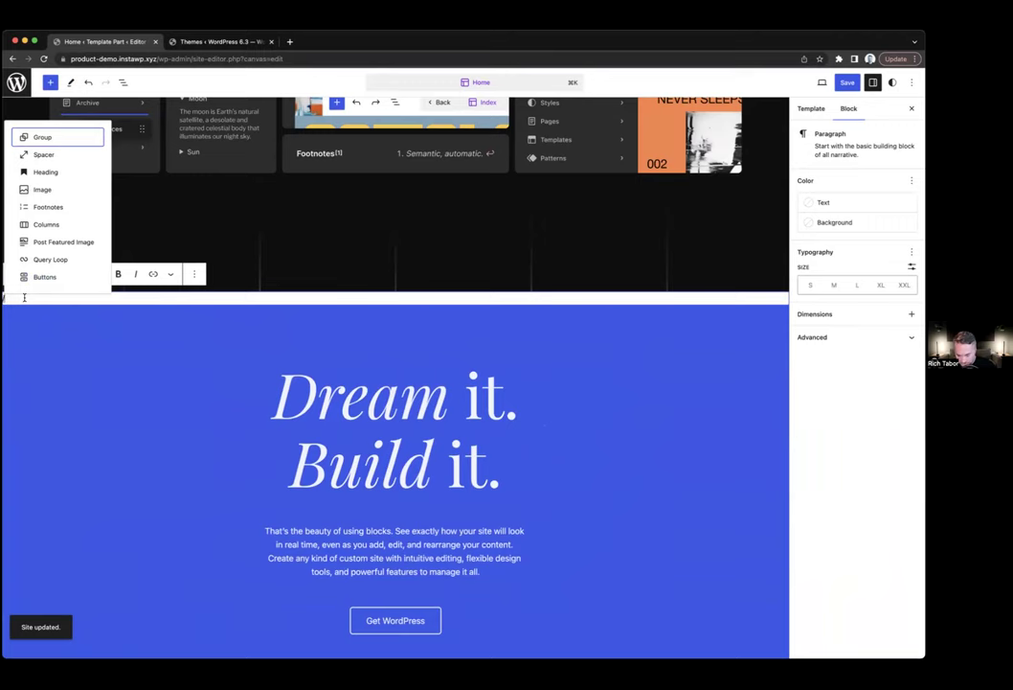
pyautogui.write('my')
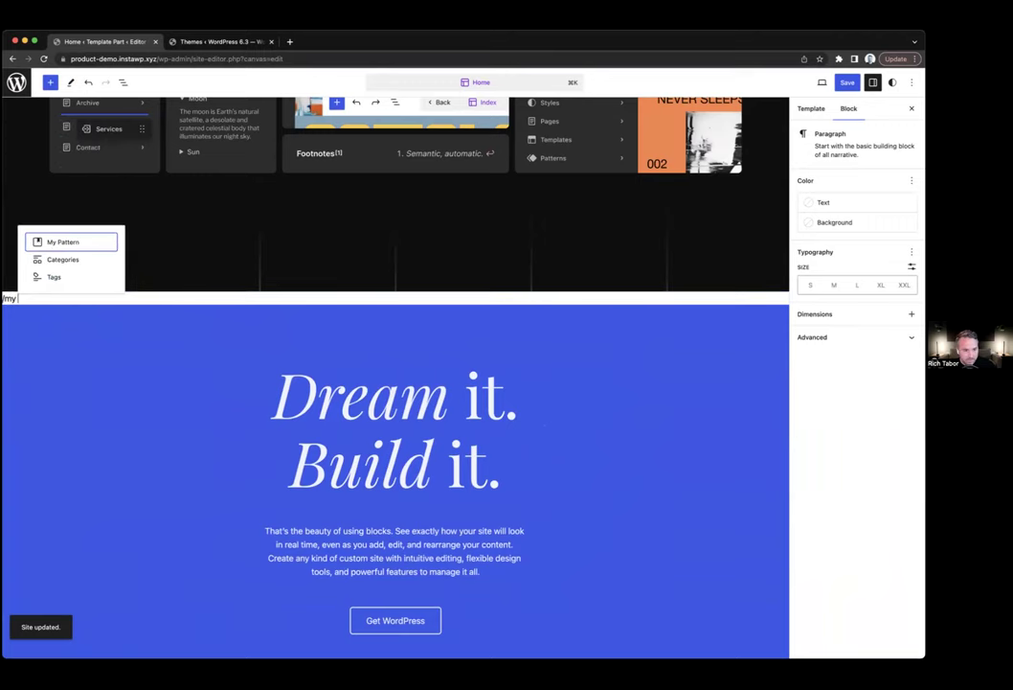
pyautogui.click(67, 243)
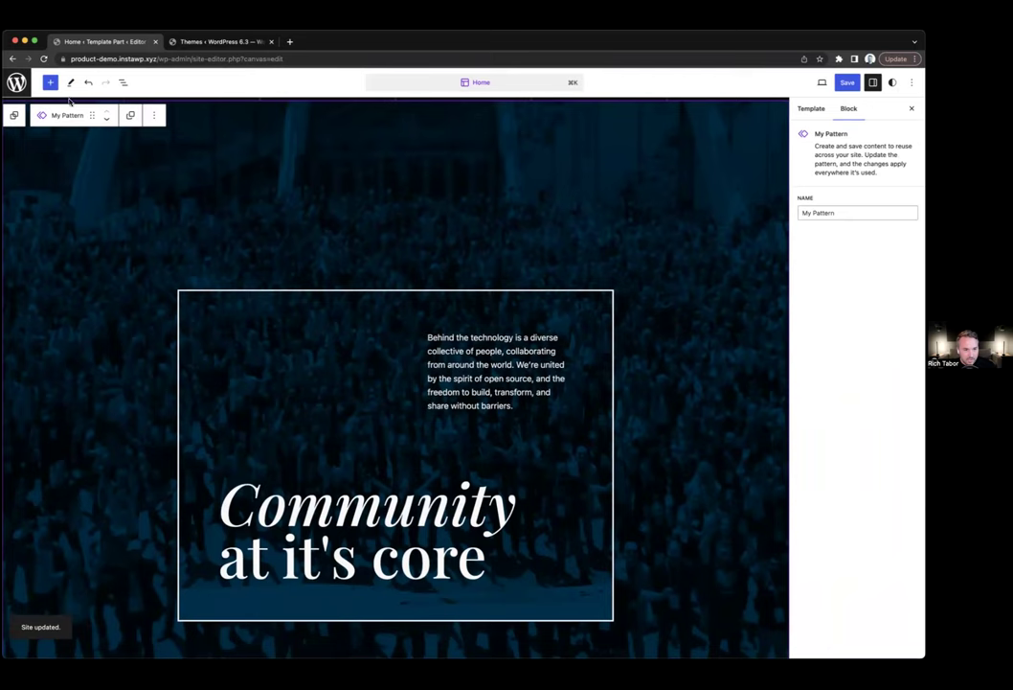
# - Show the synced patterns in the block inserter and read the notice about reusable blocks
pyautogui.click(50, 82)
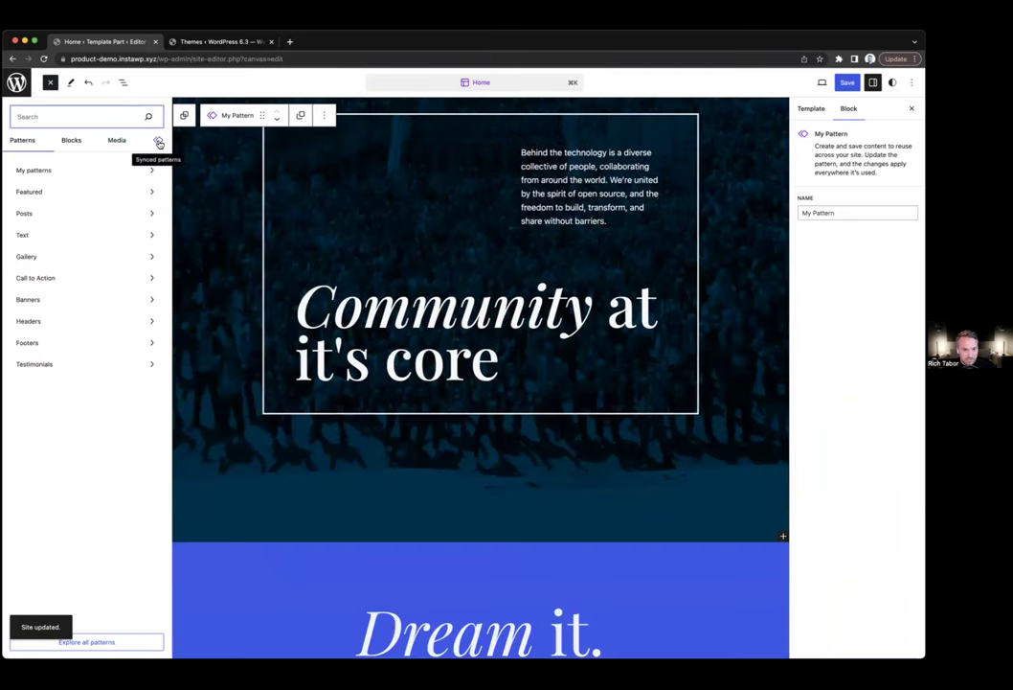
pyautogui.click(158, 140)
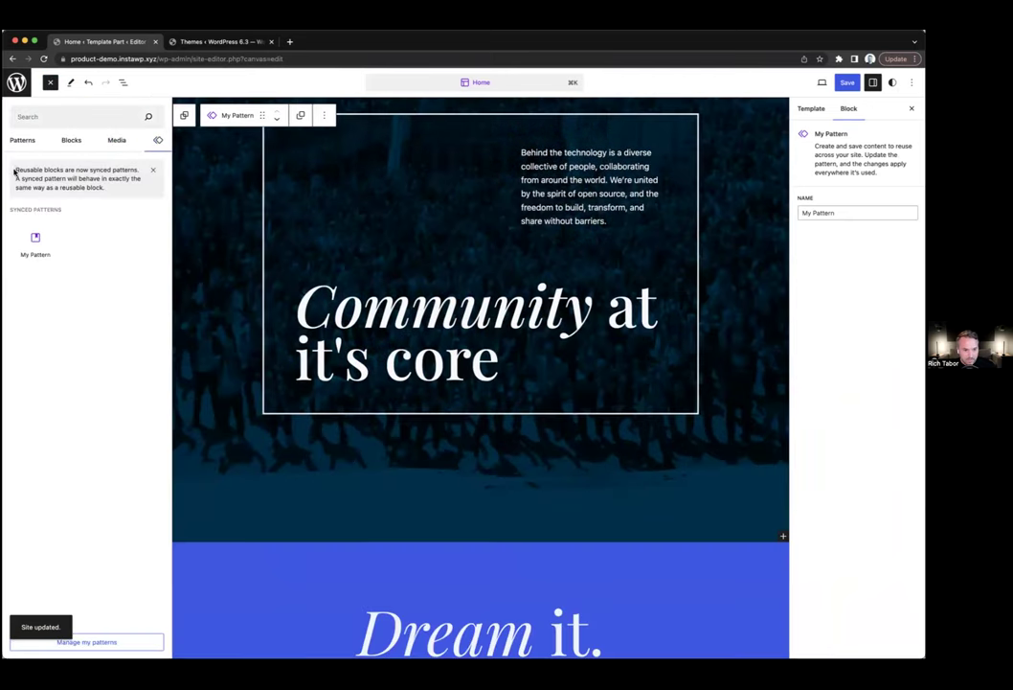
pyautogui.moveTo(16, 170); pyautogui.dragTo(54, 172)
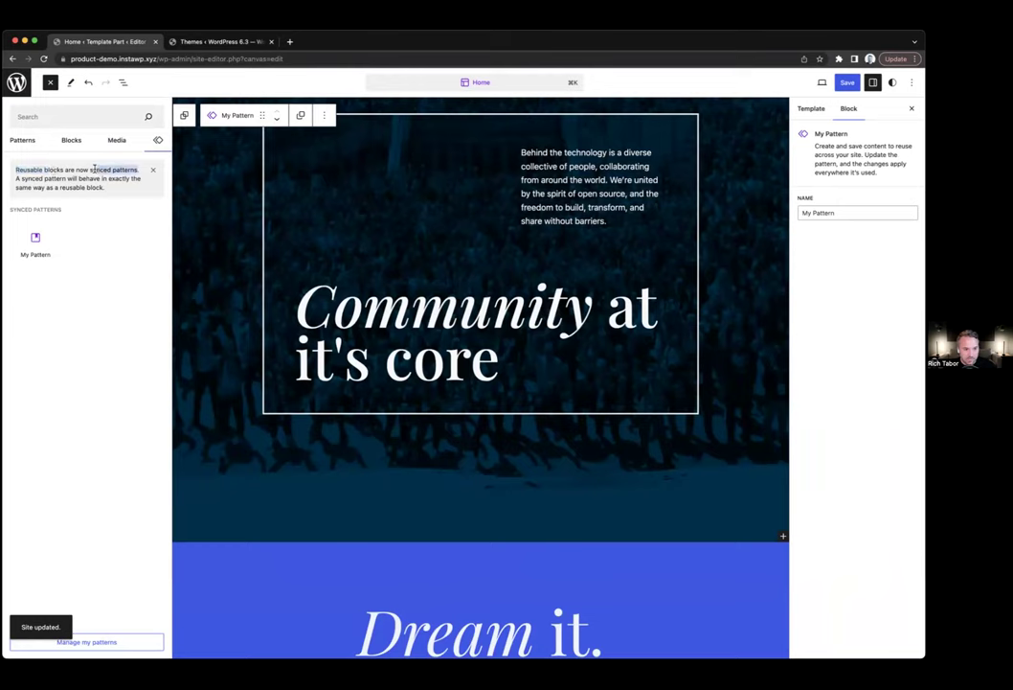
pyautogui.click(134, 182)
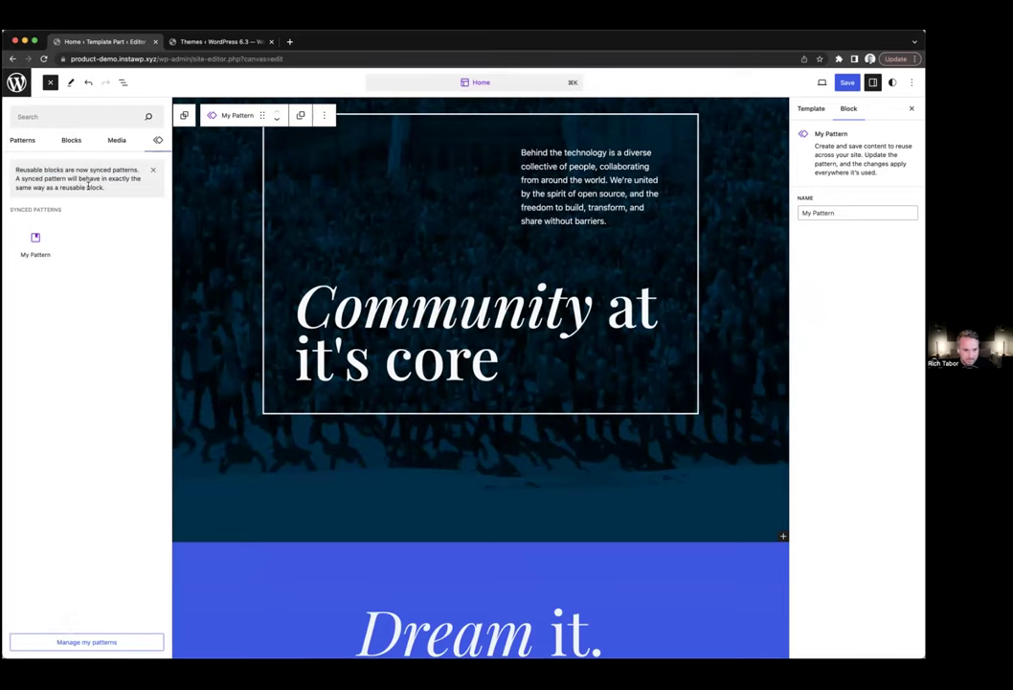
pyautogui.moveTo(38, 236)
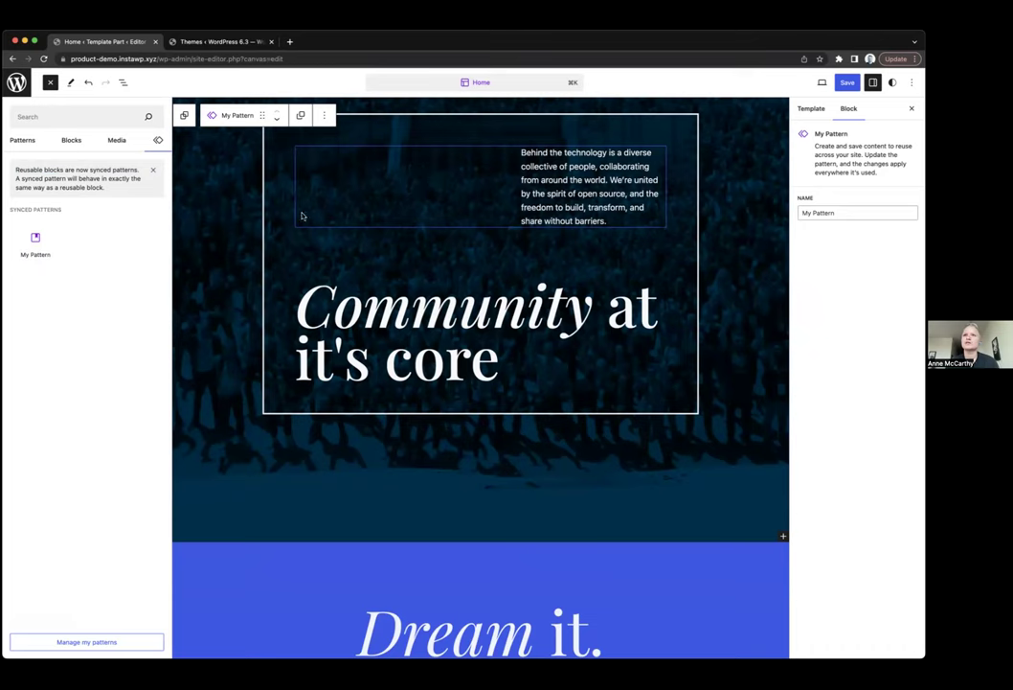
pyautogui.scroll(-1, 313, 219)
pyautogui.scroll(3, 313, 220)
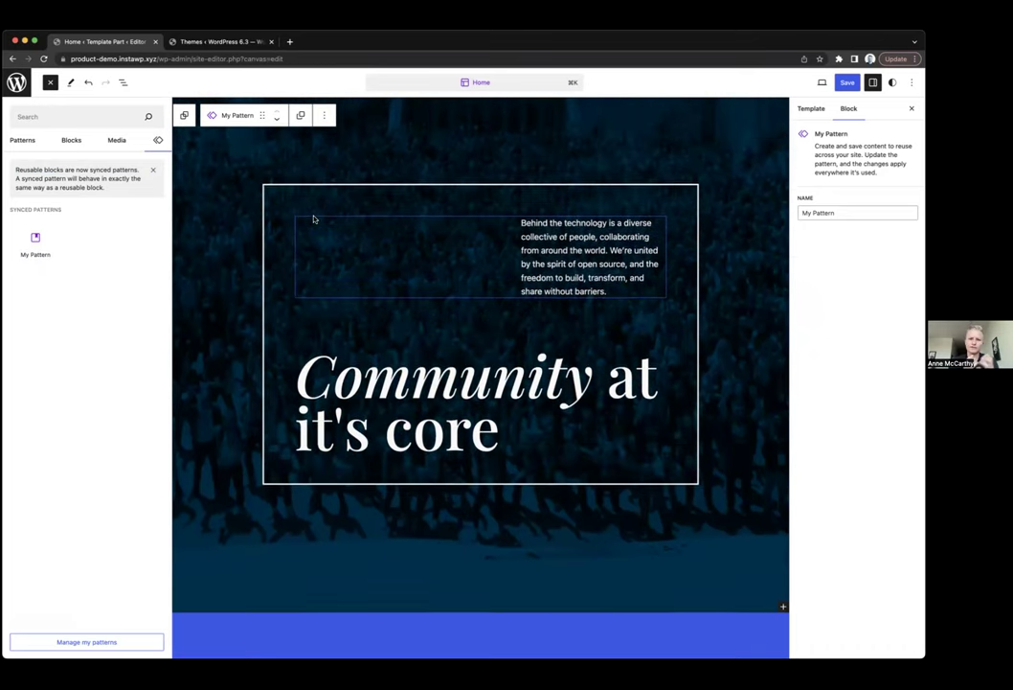
pyautogui.scroll(2, 313, 219)
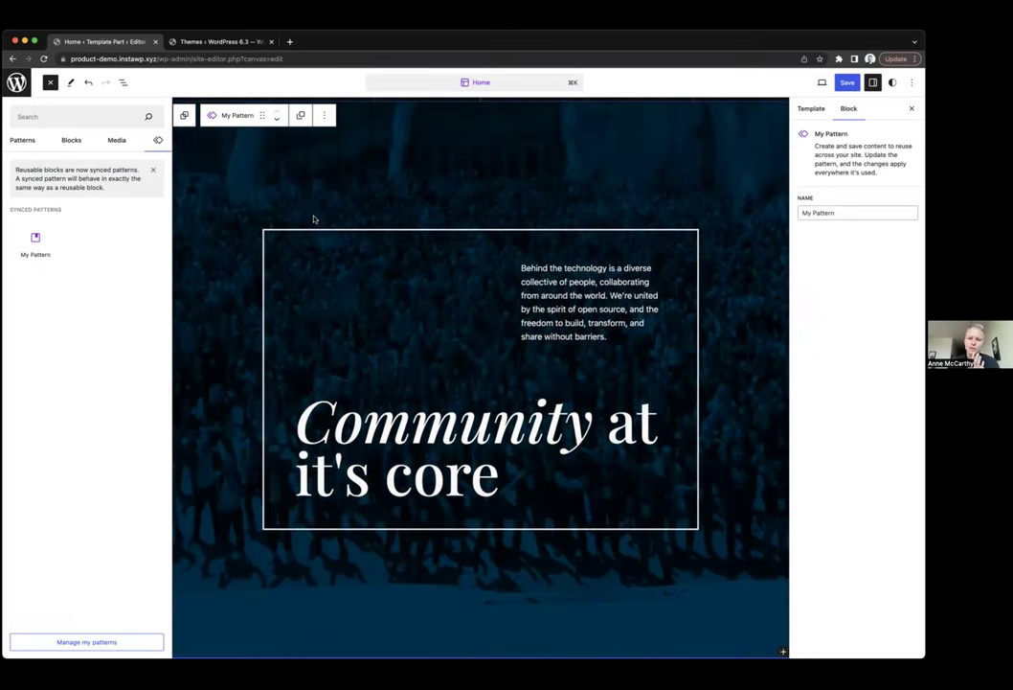
pyautogui.scroll(-1, 314, 219)
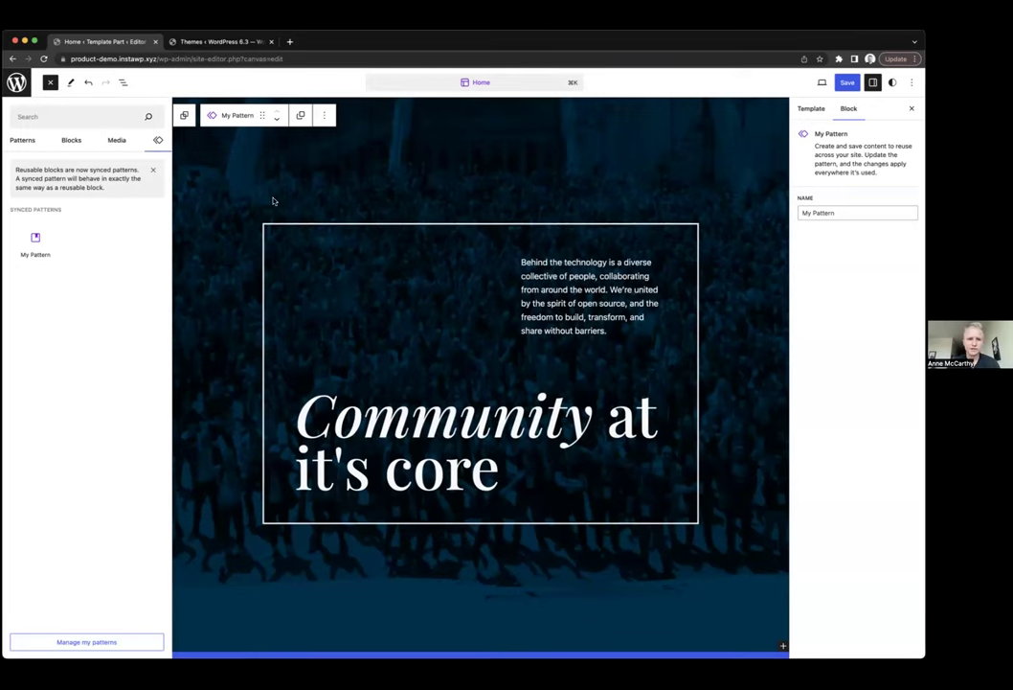
pyautogui.scroll(1, 271, 201)
pyautogui.scroll(-1, 272, 202)
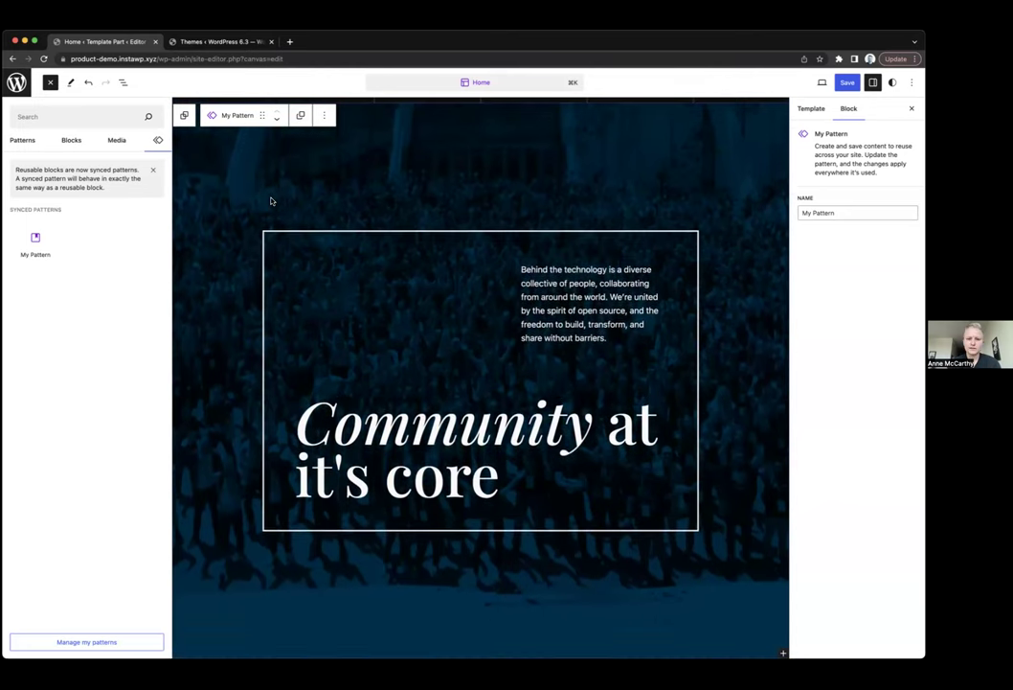
pyautogui.scroll(-1, 271, 201)
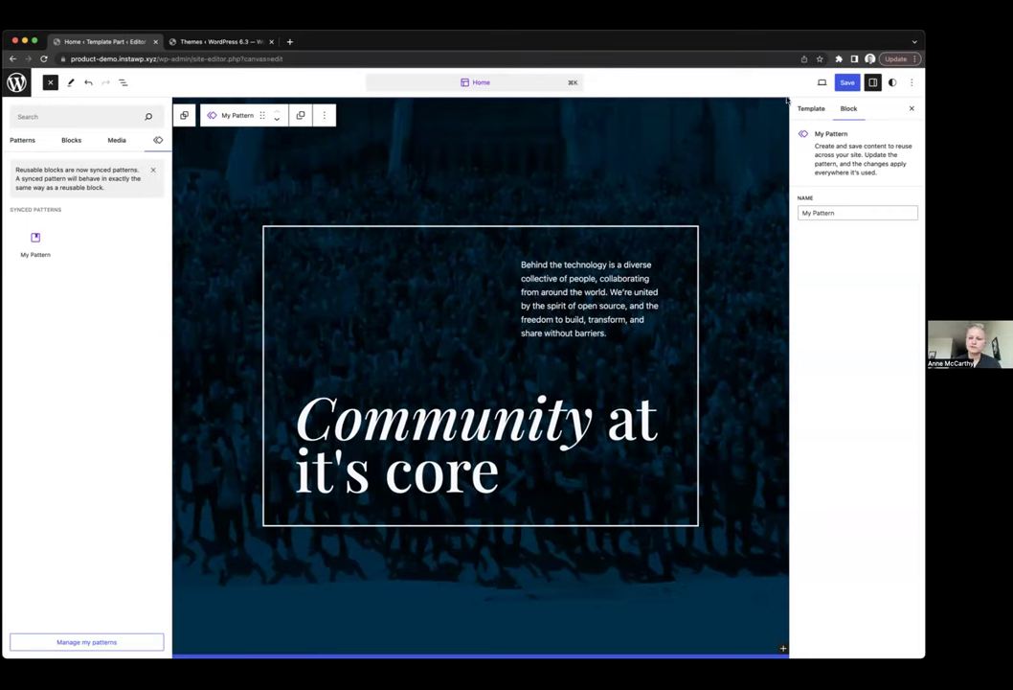
# - Leave the Home template editor, open the Patterns section and look through the custom patterns under My patterns
pyautogui.click(16, 82)
pyautogui.scroll(-4, 358, 201)
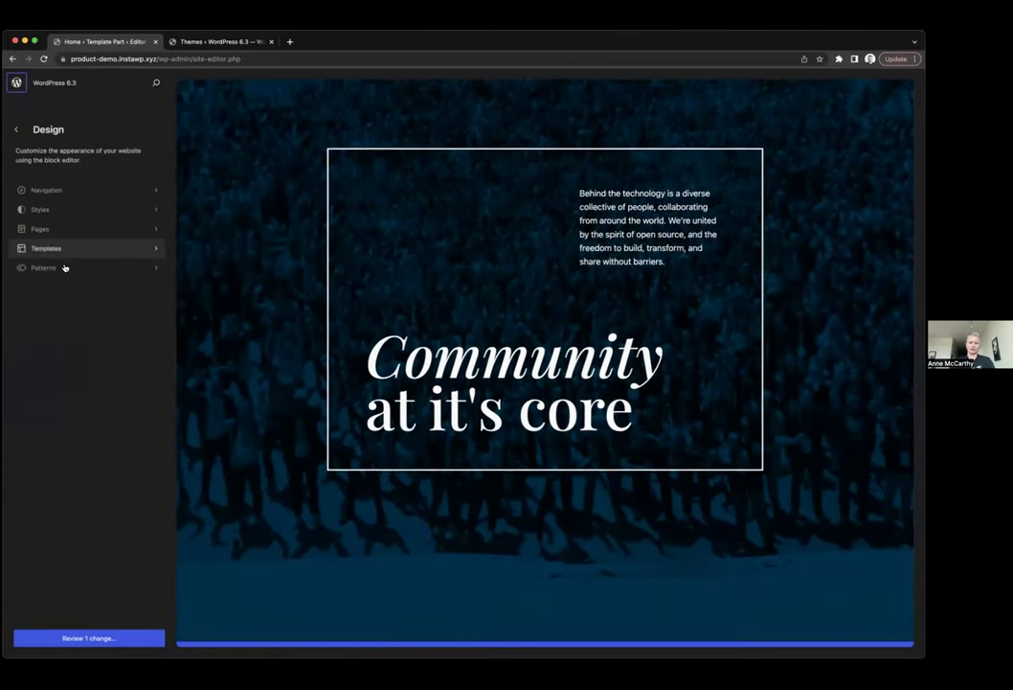
pyautogui.click(68, 267)
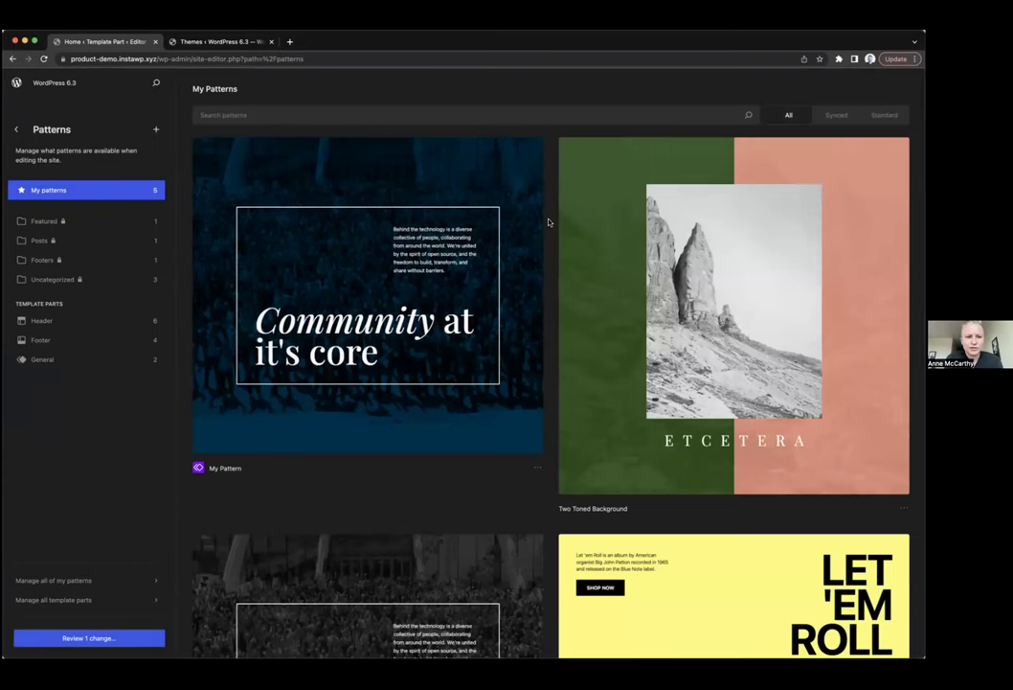
pyautogui.scroll(-3, 546, 221)
pyautogui.scroll(-3, 549, 221)
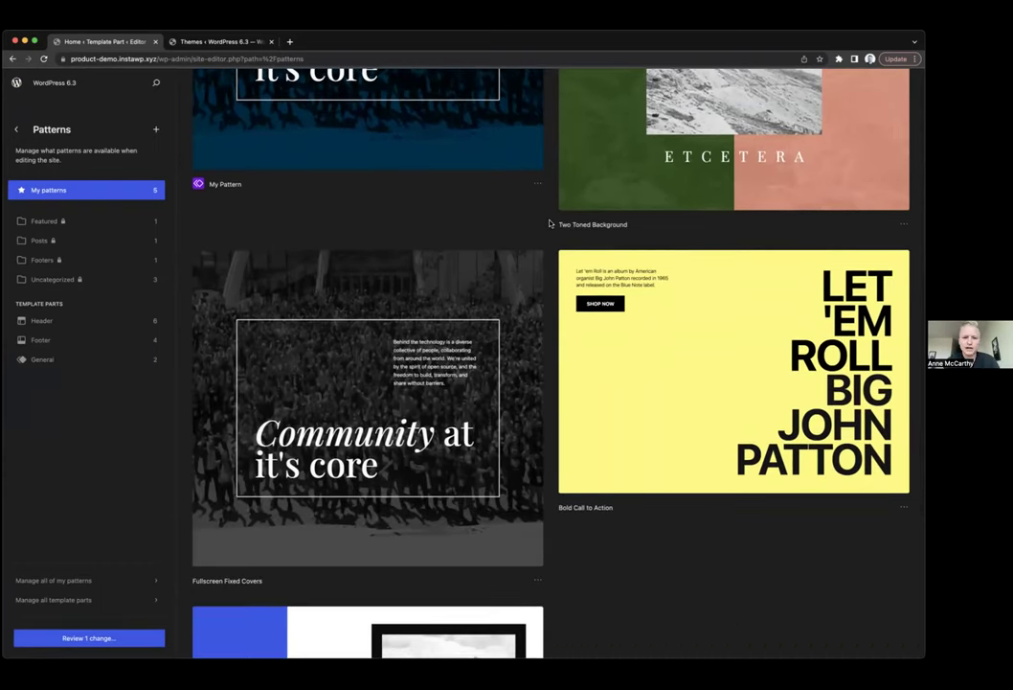
pyautogui.scroll(4, 549, 223)
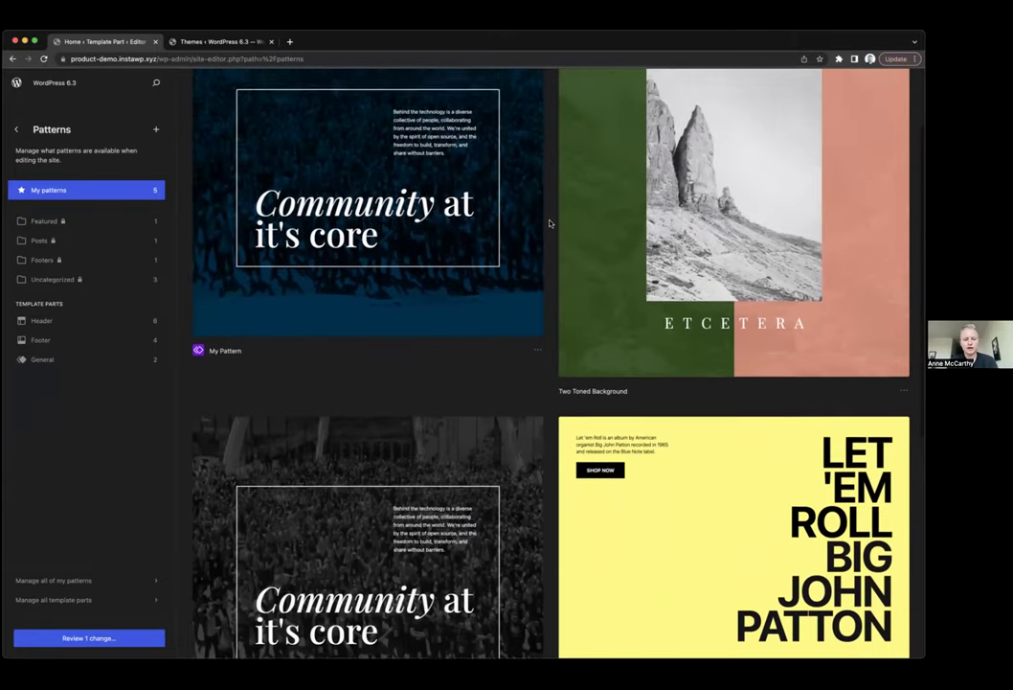
# - Duplicate the synced "My Pattern" in the list of custom patterns
pyautogui.scroll(3, 549, 223)
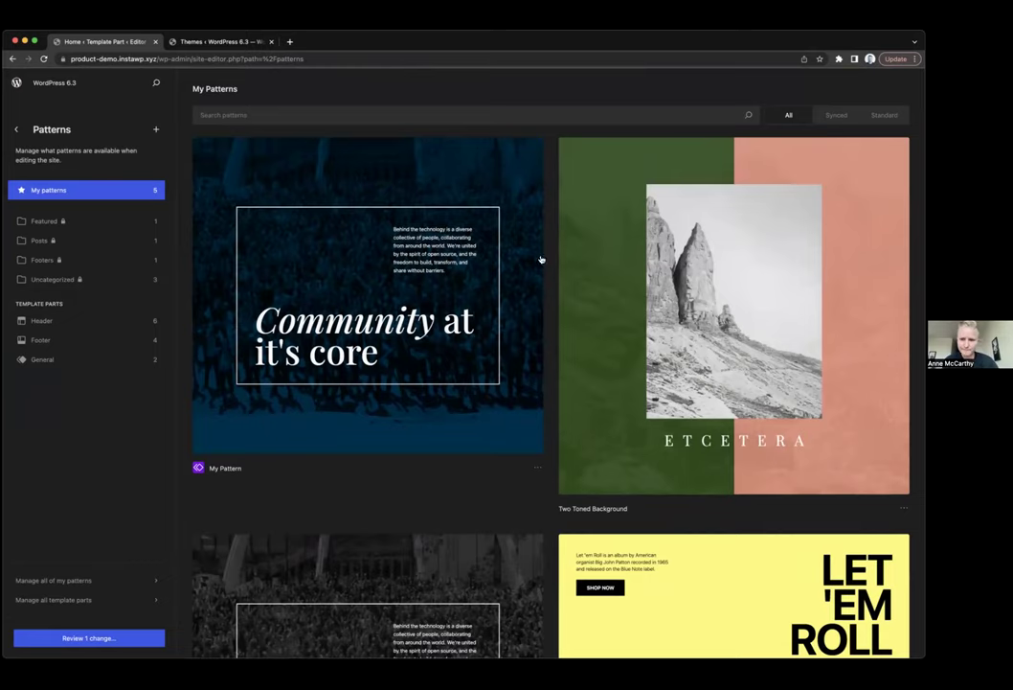
pyautogui.scroll(-10, 550, 257)
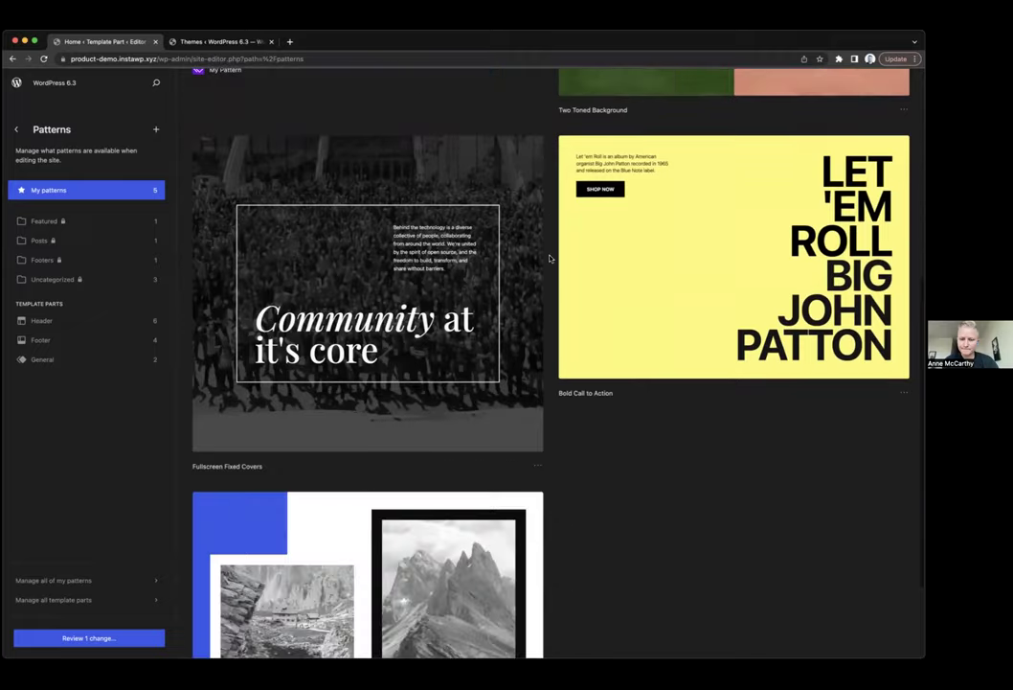
pyautogui.scroll(10, 550, 258)
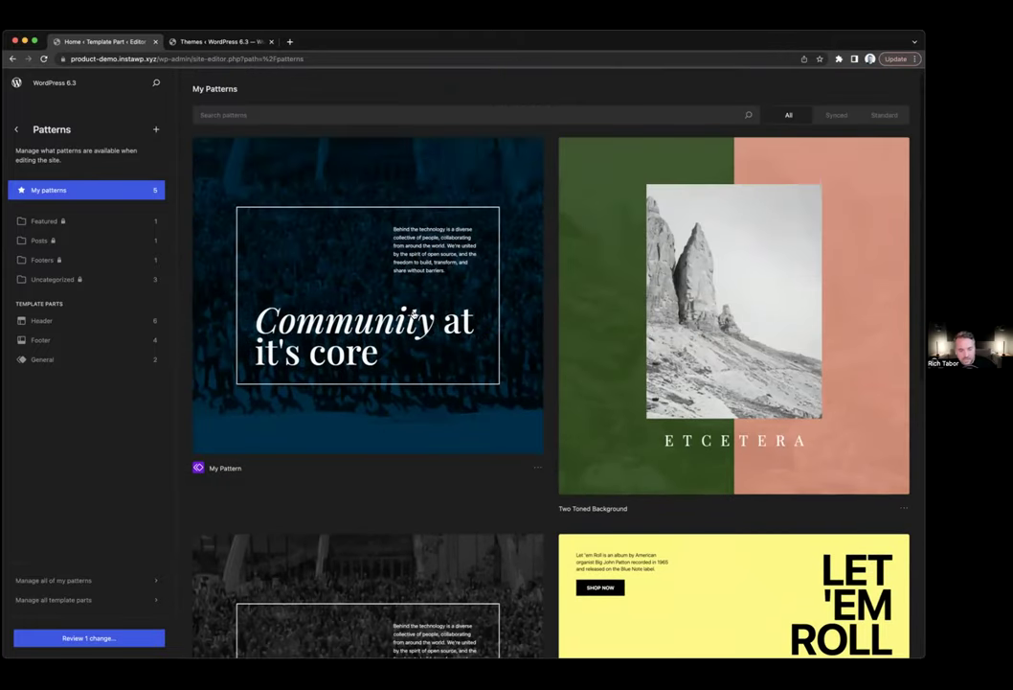
pyautogui.scroll(1, 414, 315)
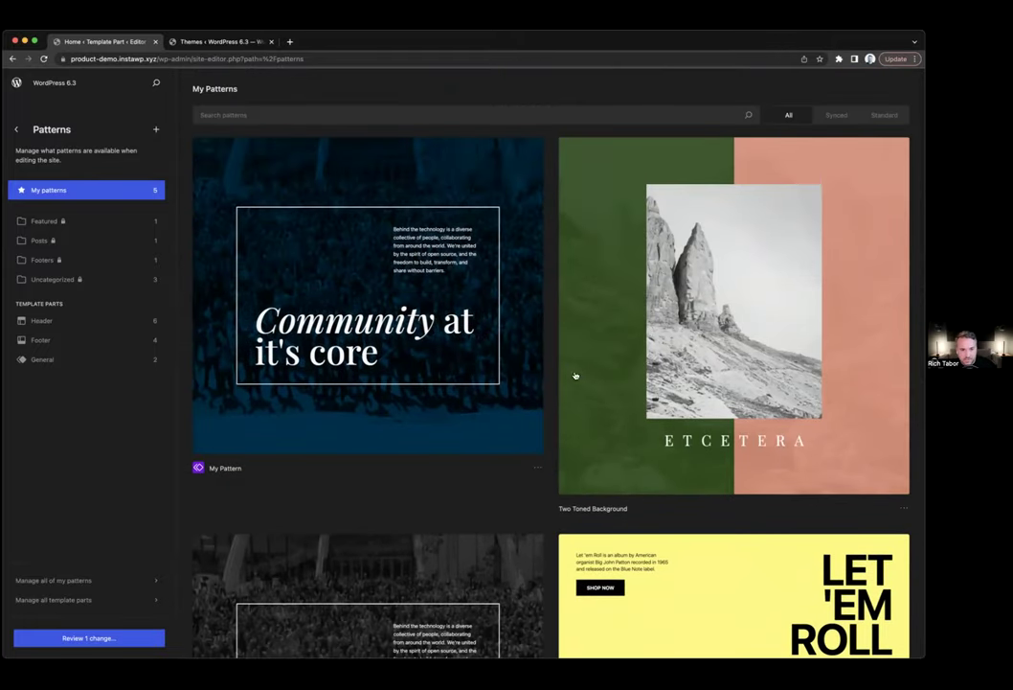
pyautogui.scroll(-2, 553, 375)
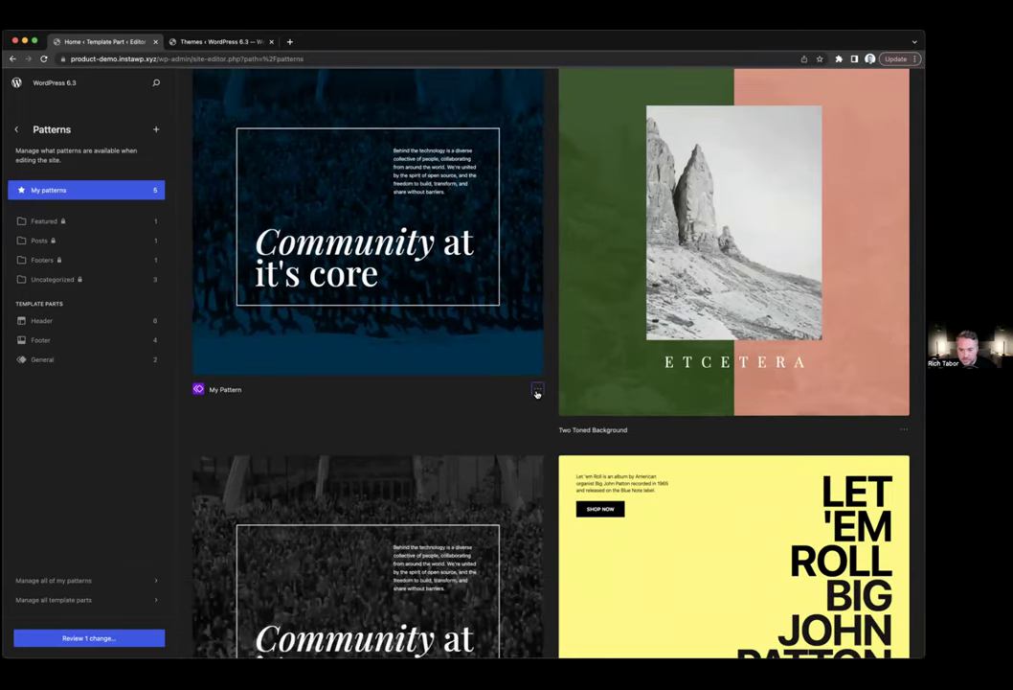
pyautogui.click(538, 387)
pyautogui.click(479, 433)
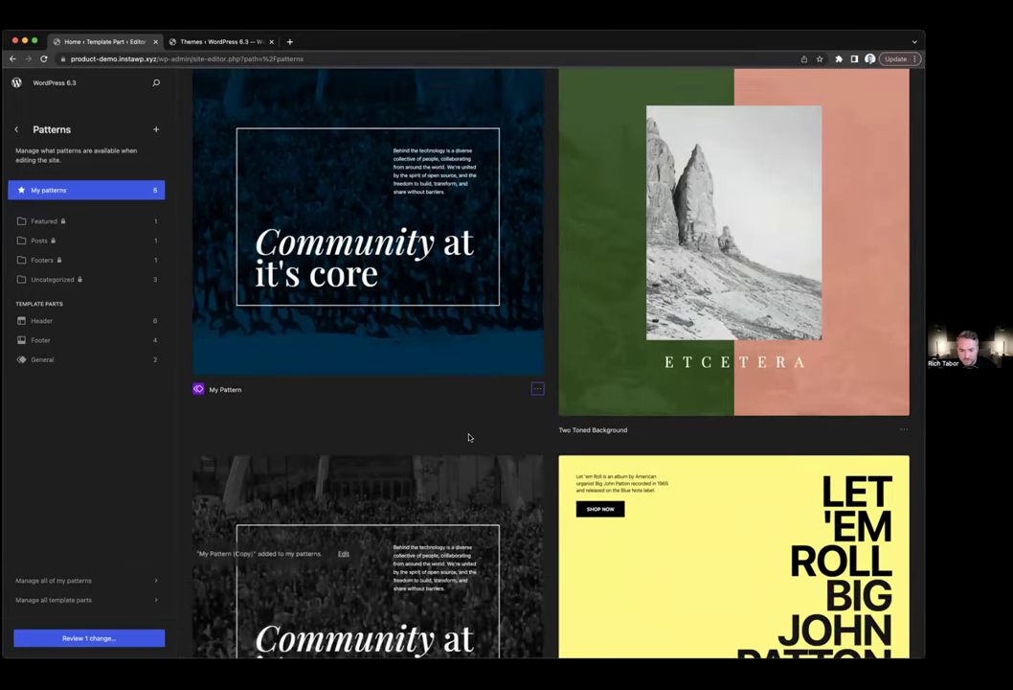
pyautogui.scroll(2, 469, 383)
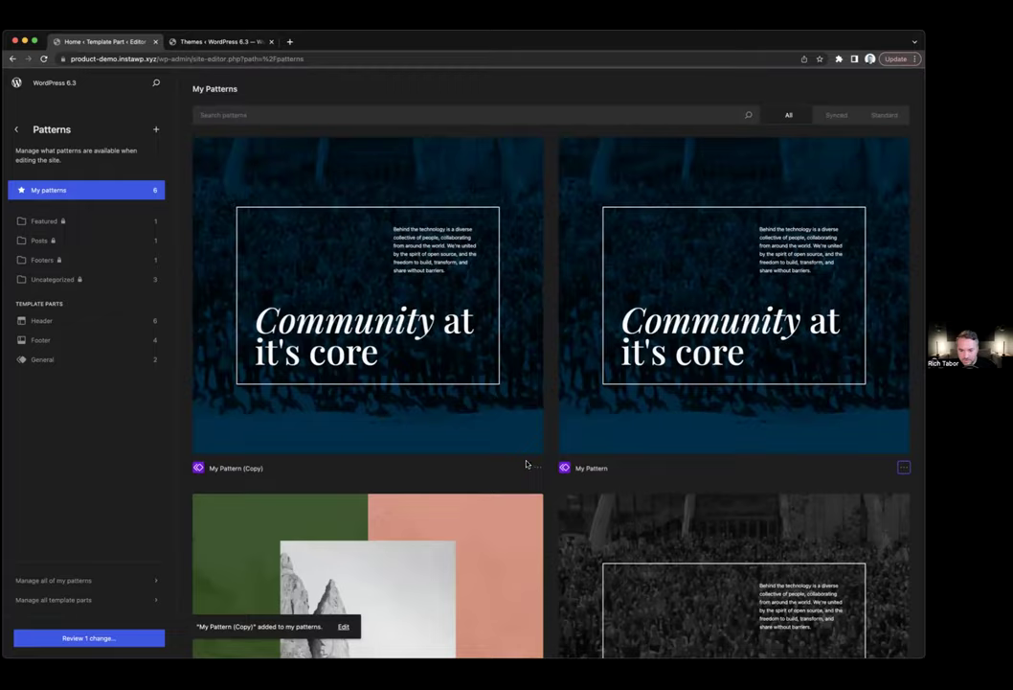
# - Open "My Pattern (Copy)" for editing and apply the red-and-yellow duotone filter to its inner Cover block
pyautogui.click(506, 402)
pyautogui.click(536, 168)
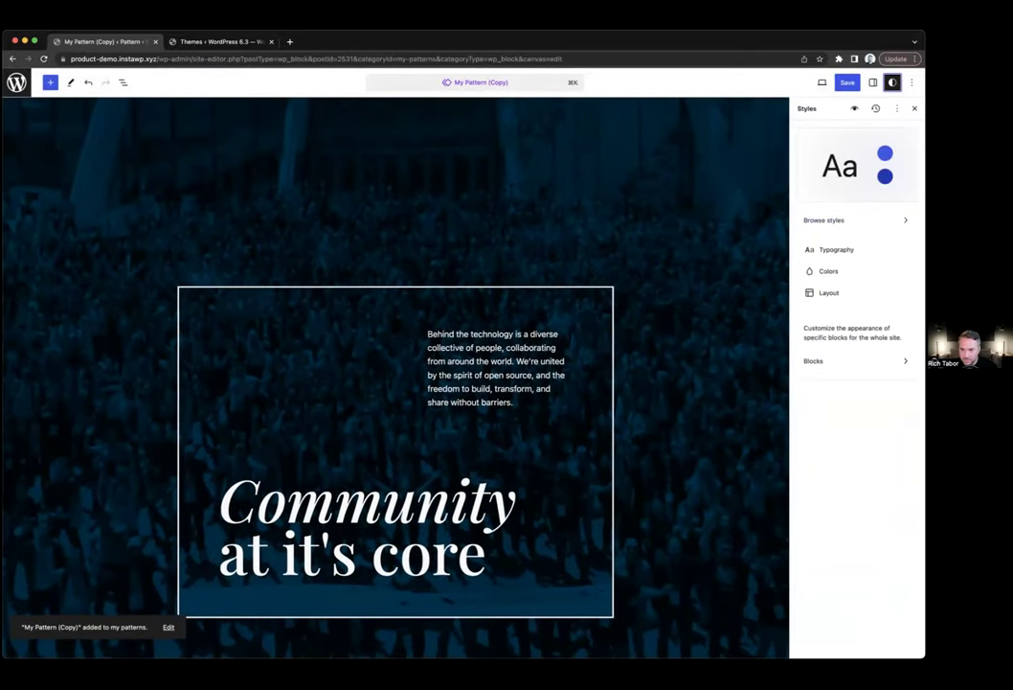
pyautogui.click(570, 569)
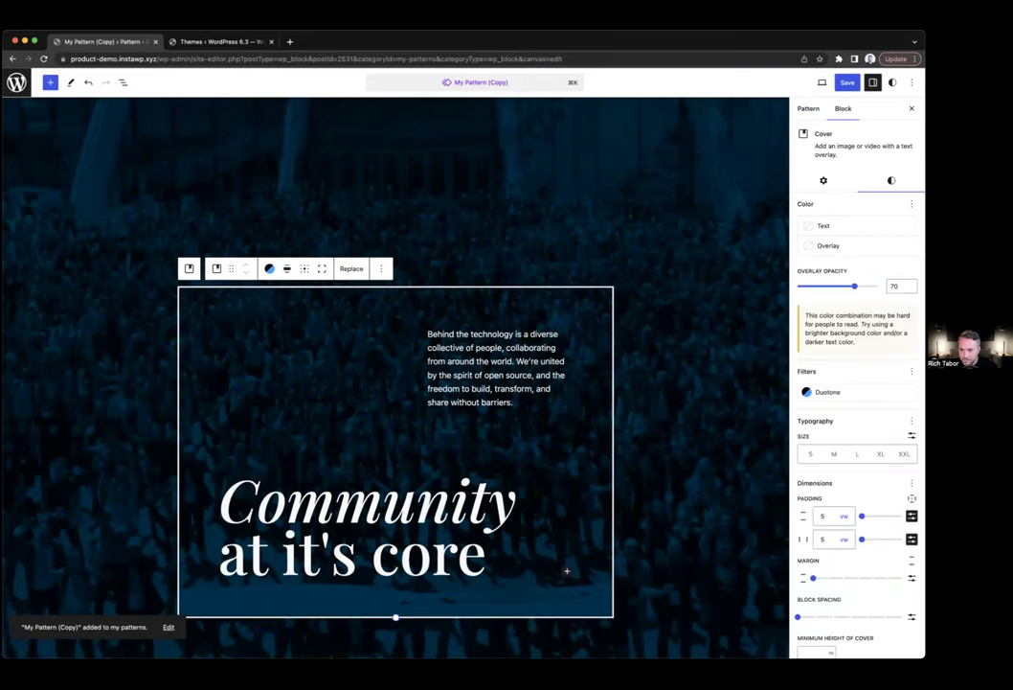
pyautogui.click(826, 391)
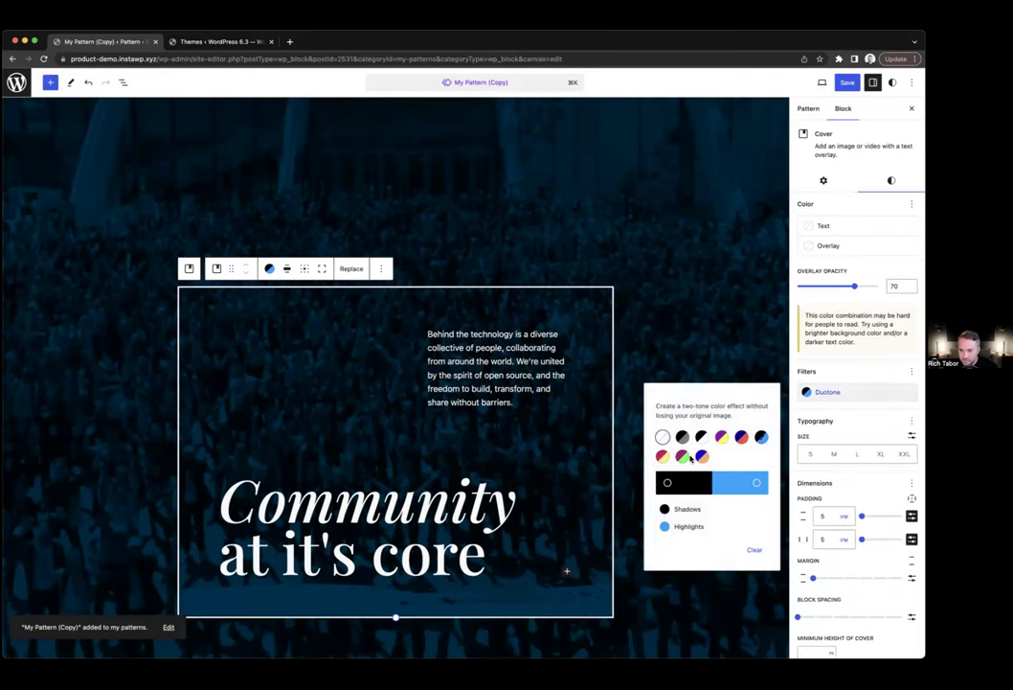
pyautogui.click(661, 455)
# - Apply the red-and-yellow duotone filter to the outer Cover block of the pattern copy
pyautogui.click(706, 238)
pyautogui.click(892, 180)
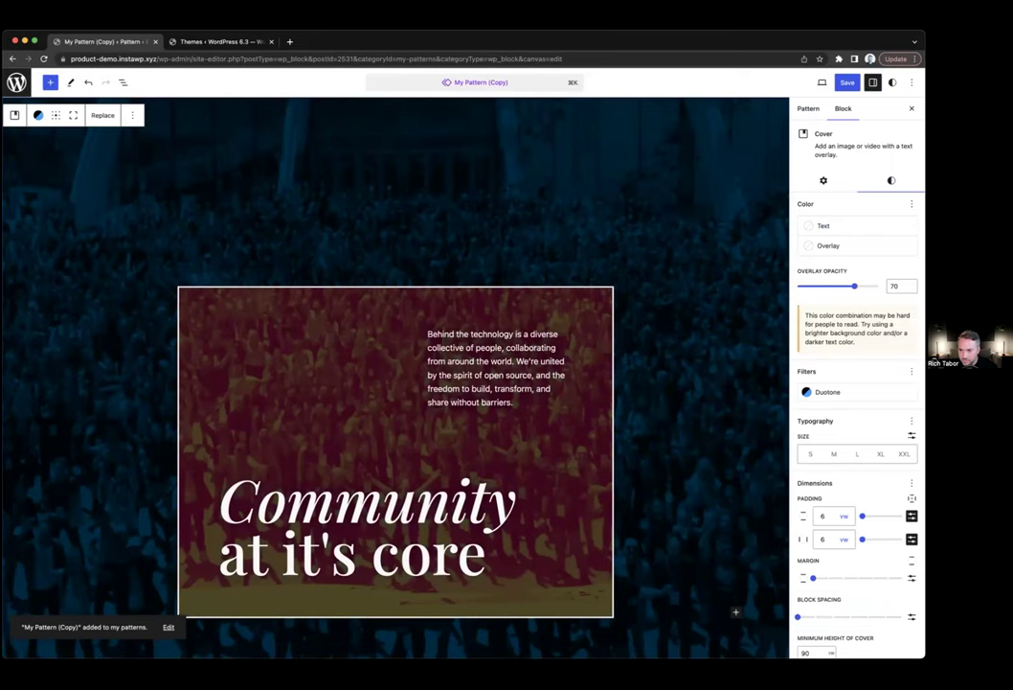
pyautogui.click(828, 392)
pyautogui.click(661, 456)
pyautogui.click(565, 185)
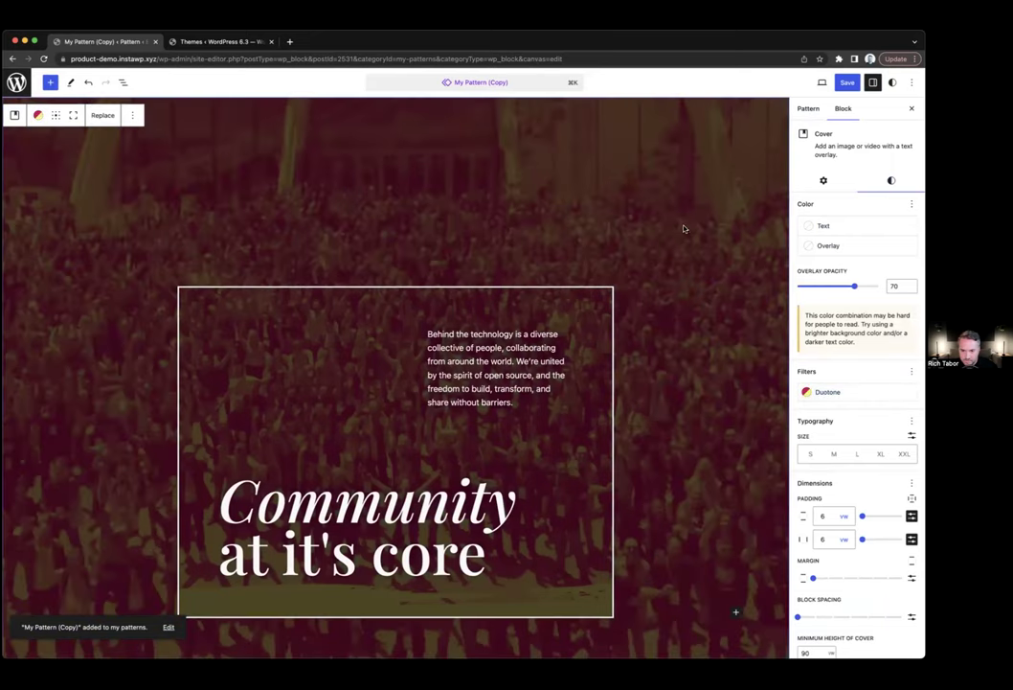
# - Save the pattern copy and go back through the patterns list to the Design overview
pyautogui.press('super+s')
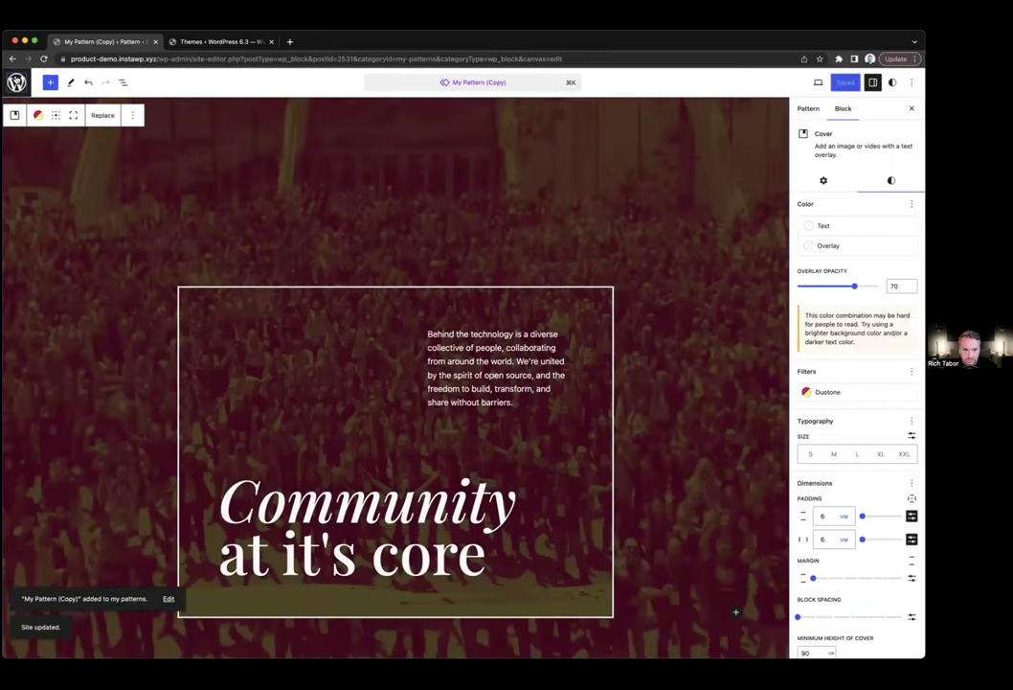
pyautogui.click(16, 82)
pyautogui.click(18, 128)
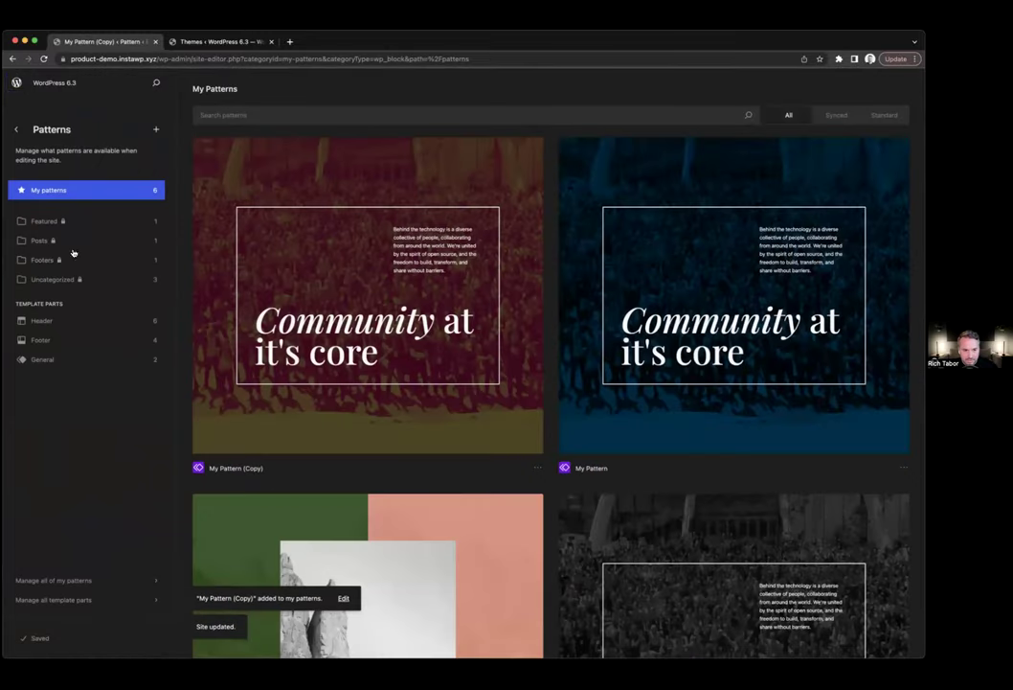
pyautogui.click(14, 128)
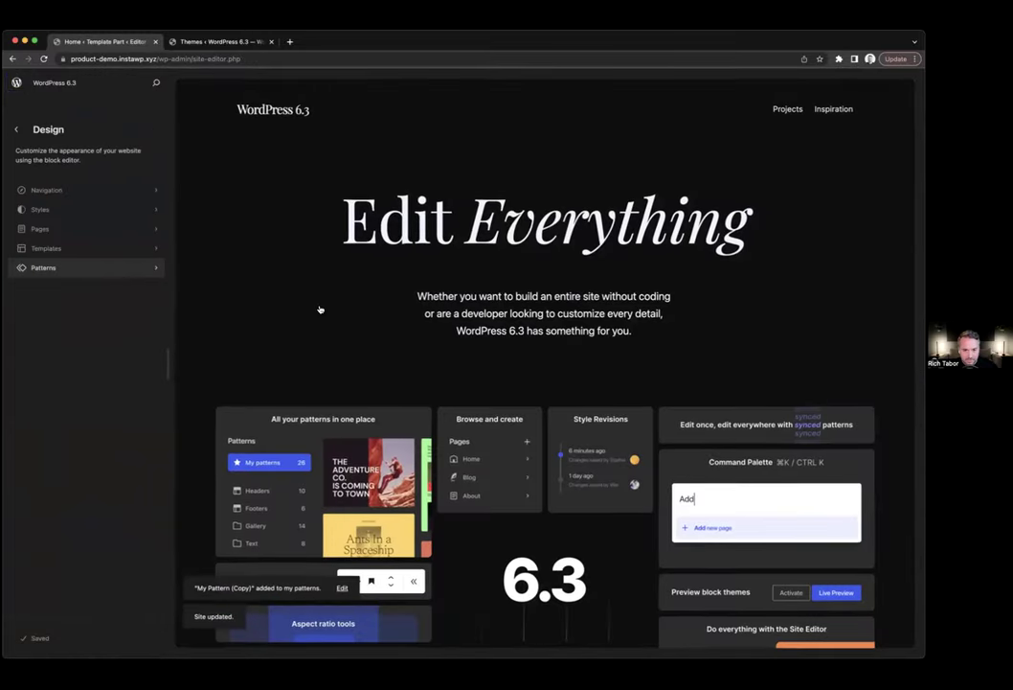
# - Open the Home template for editing and detach its "My Pattern" block from the synced pattern
pyautogui.scroll(-5, 320, 308)
pyautogui.scroll(-10, 321, 309)
pyautogui.click(435, 242)
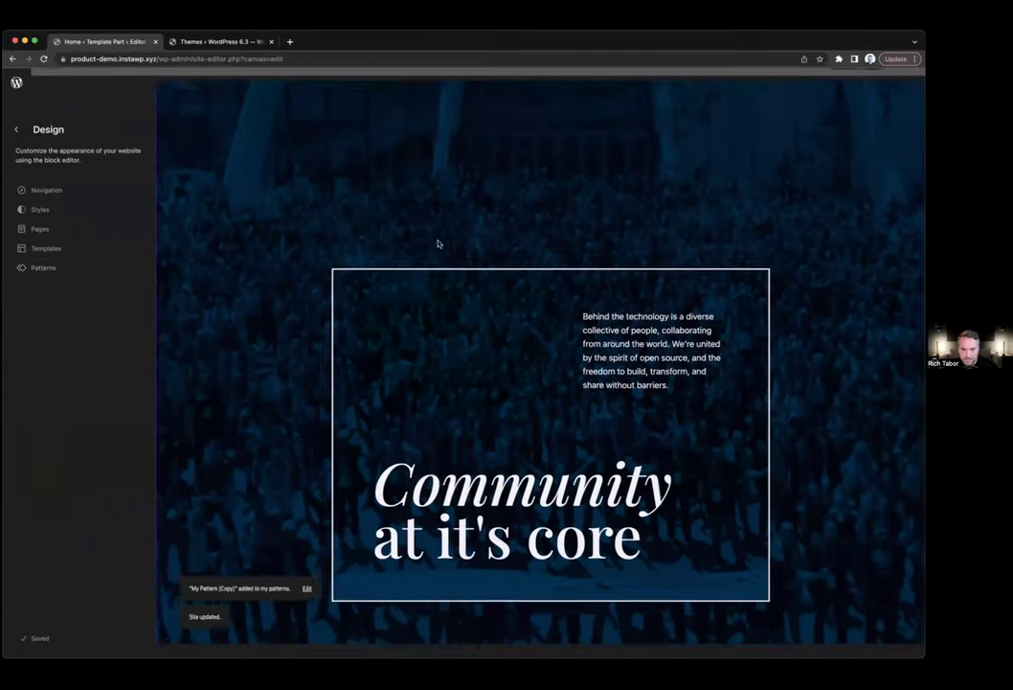
pyautogui.click(728, 133)
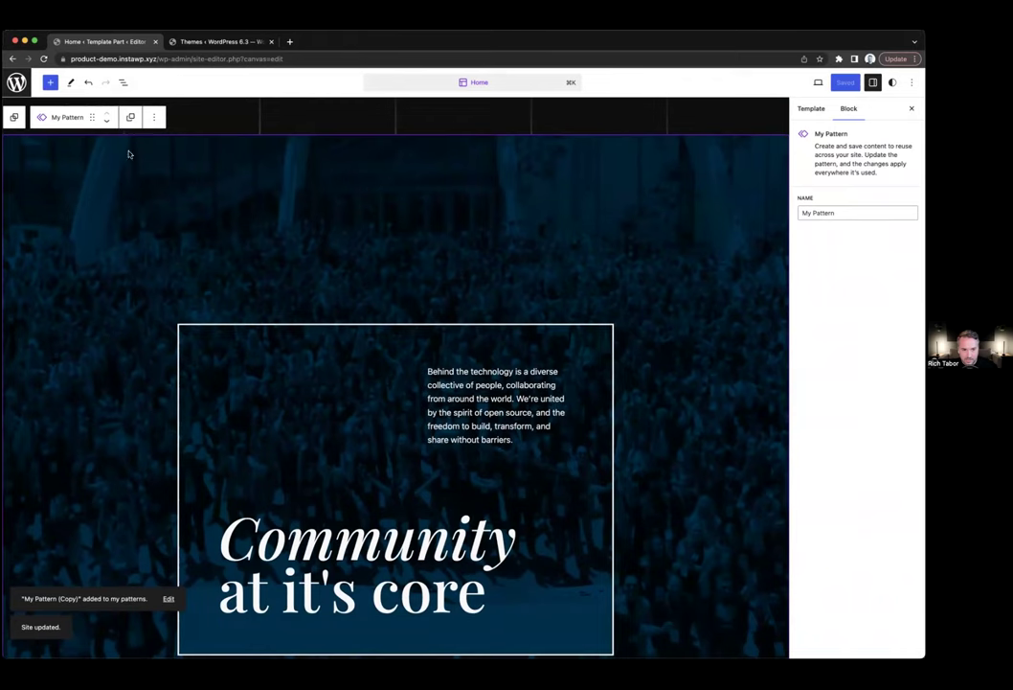
pyautogui.click(153, 118)
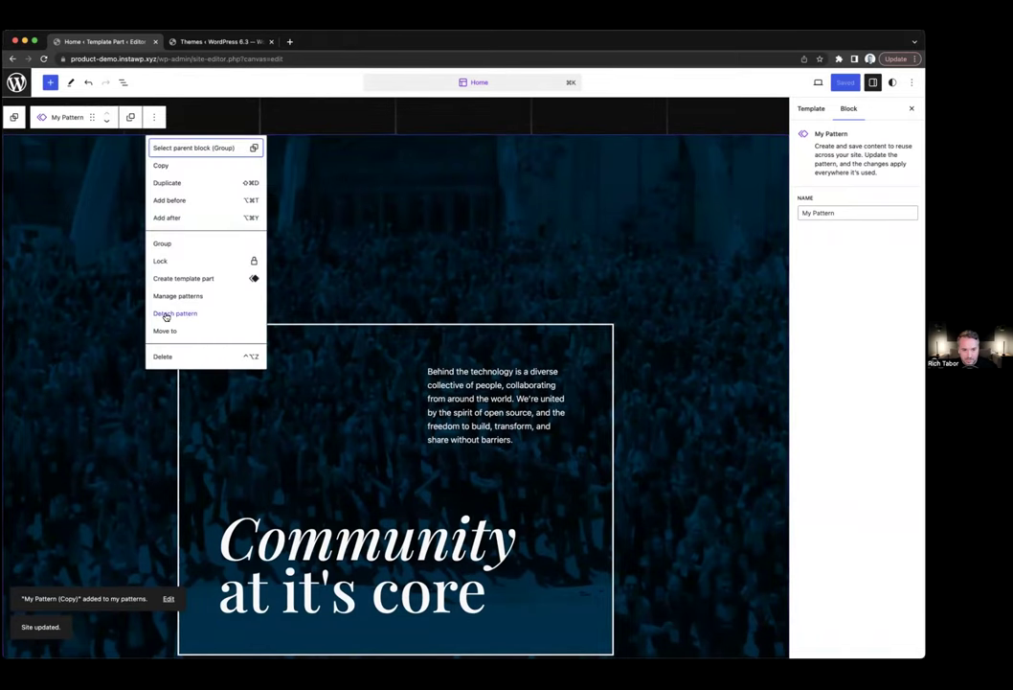
pyautogui.click(175, 314)
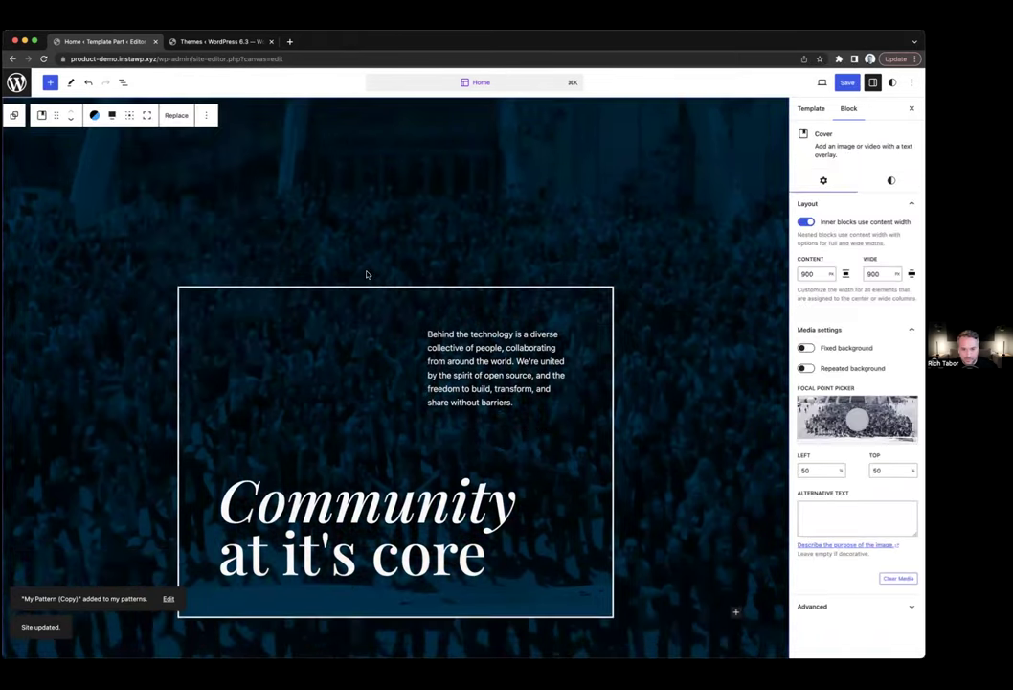
# - Apply the purple-and-yellow duotone filter to the detached outer Cover block
pyautogui.scroll(1, 366, 275)
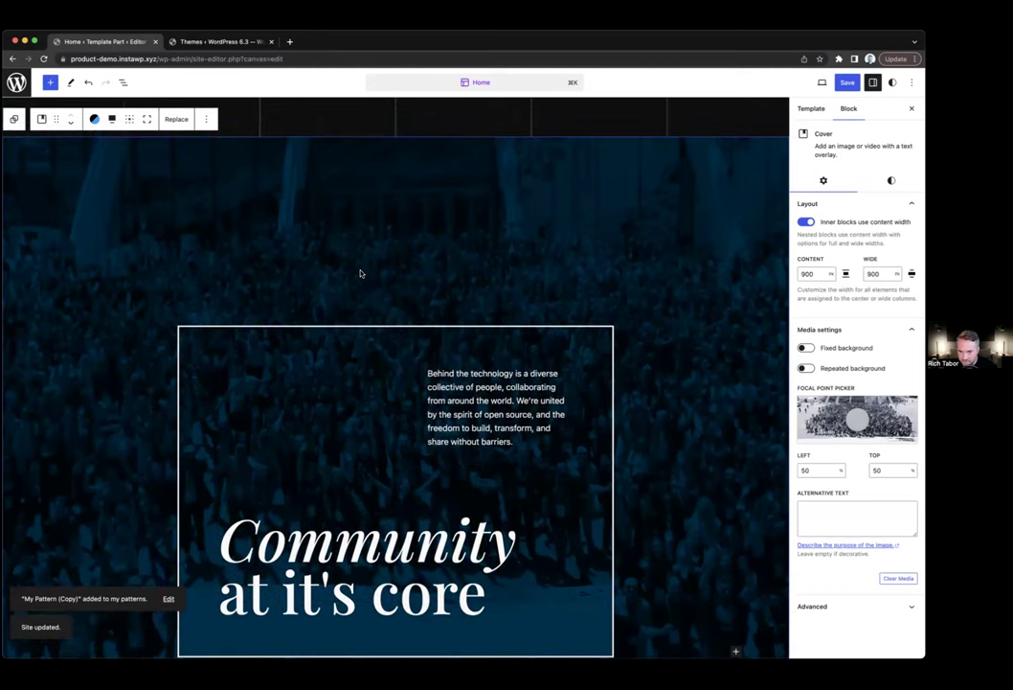
pyautogui.click(891, 181)
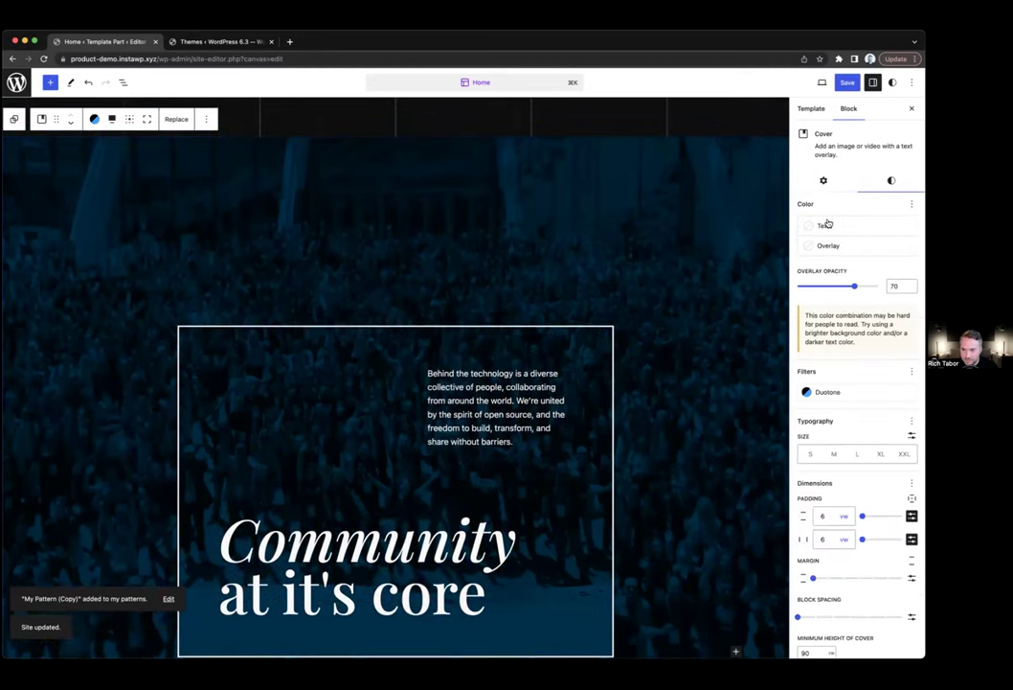
pyautogui.click(827, 392)
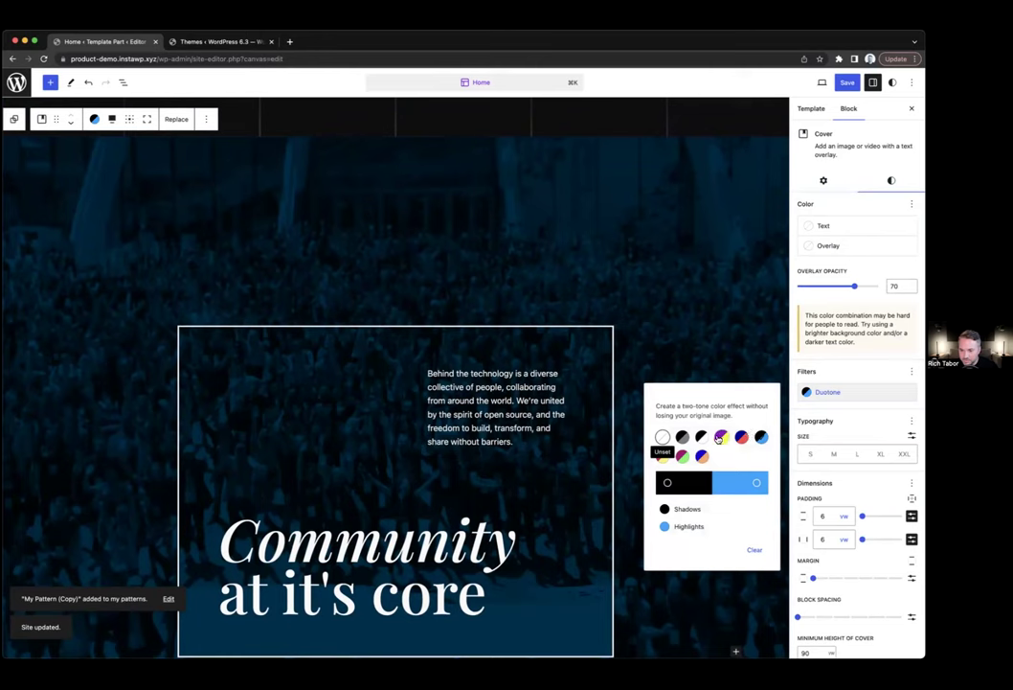
pyautogui.click(721, 437)
# - Apply the purple-and-yellow duotone filter to the inner Cover block and adjust its overlay opacity
pyautogui.click(594, 362)
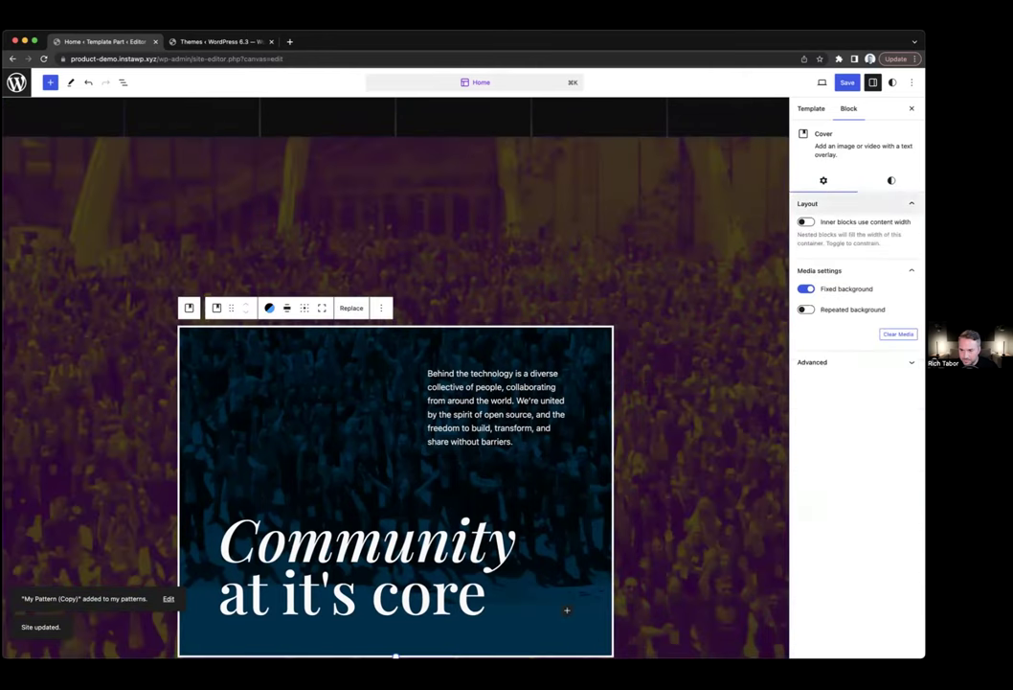
pyautogui.click(890, 180)
pyautogui.click(827, 392)
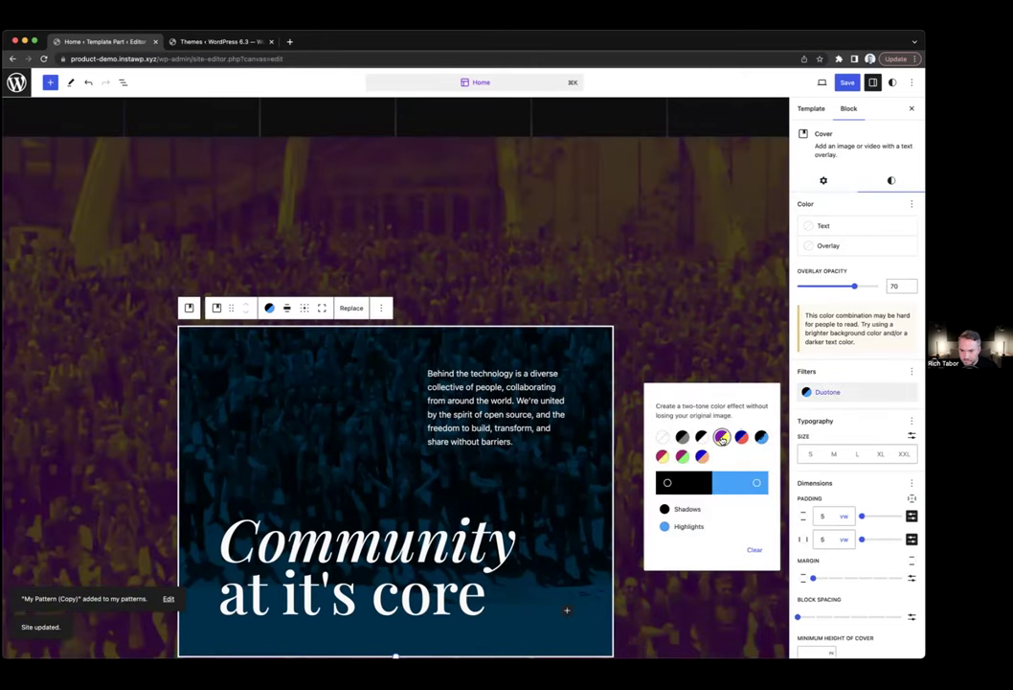
pyautogui.click(721, 437)
pyautogui.moveTo(854, 285); pyautogui.dragTo(862, 286)
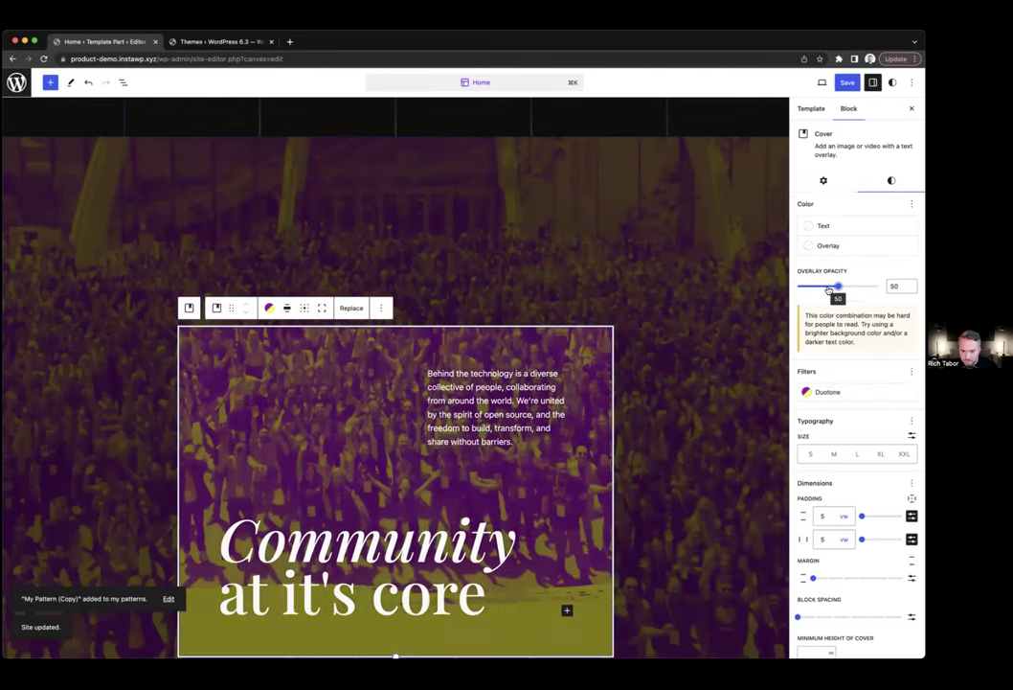
# - Set the outer Cover block's overlay opacity to 90 and check the effect on the template
pyautogui.click(745, 252)
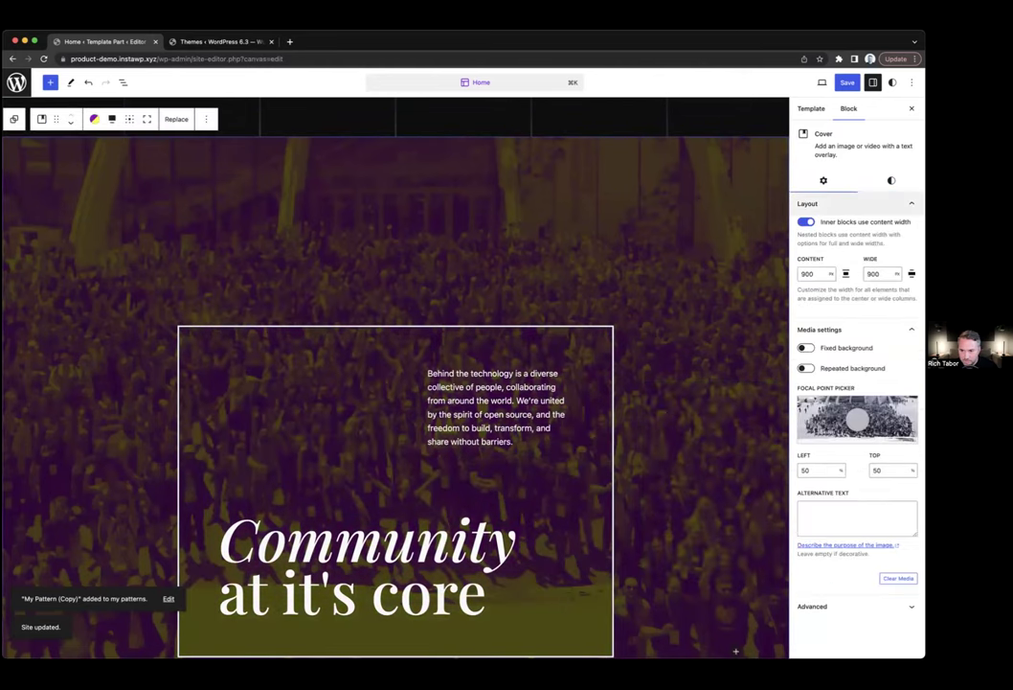
pyautogui.click(890, 180)
pyautogui.moveTo(850, 285); pyautogui.dragTo(871, 285)
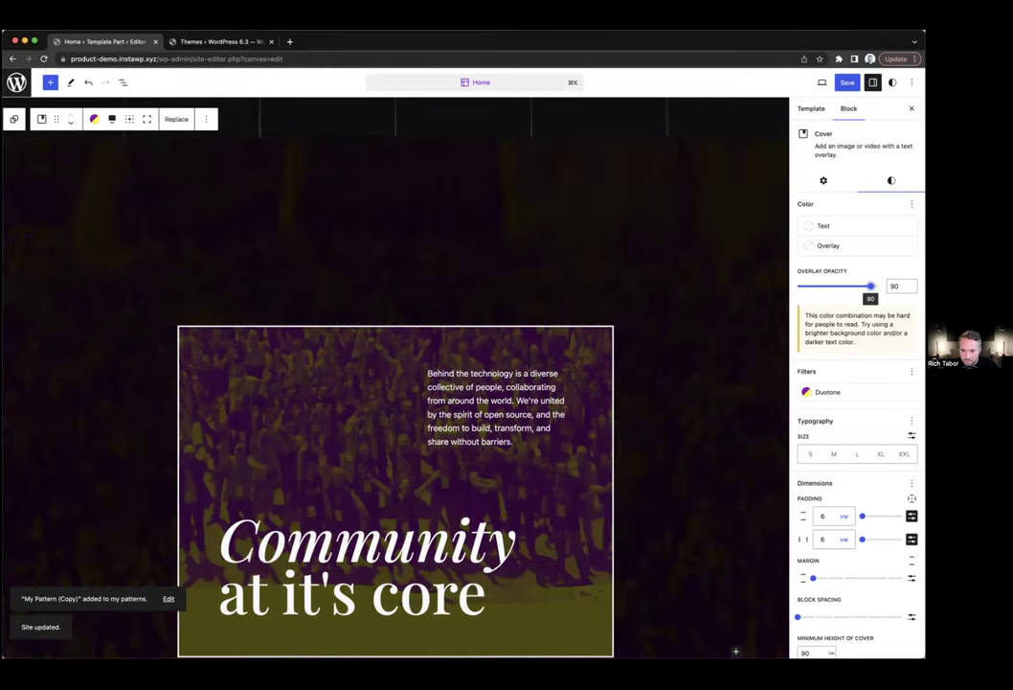
pyautogui.scroll(-5, 676, 264)
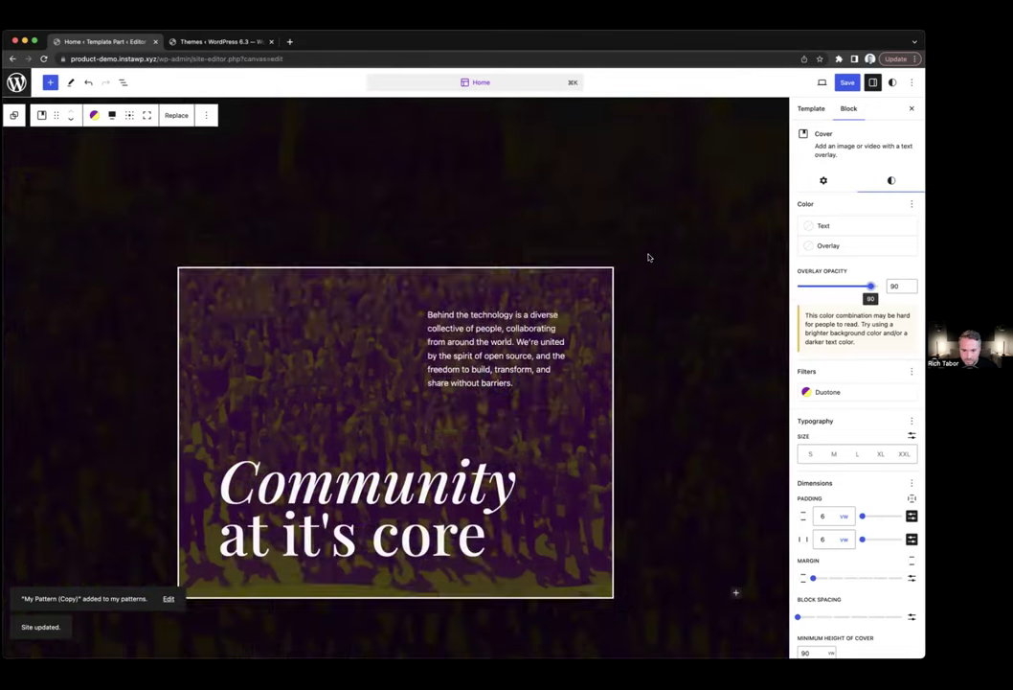
pyautogui.scroll(5, 676, 265)
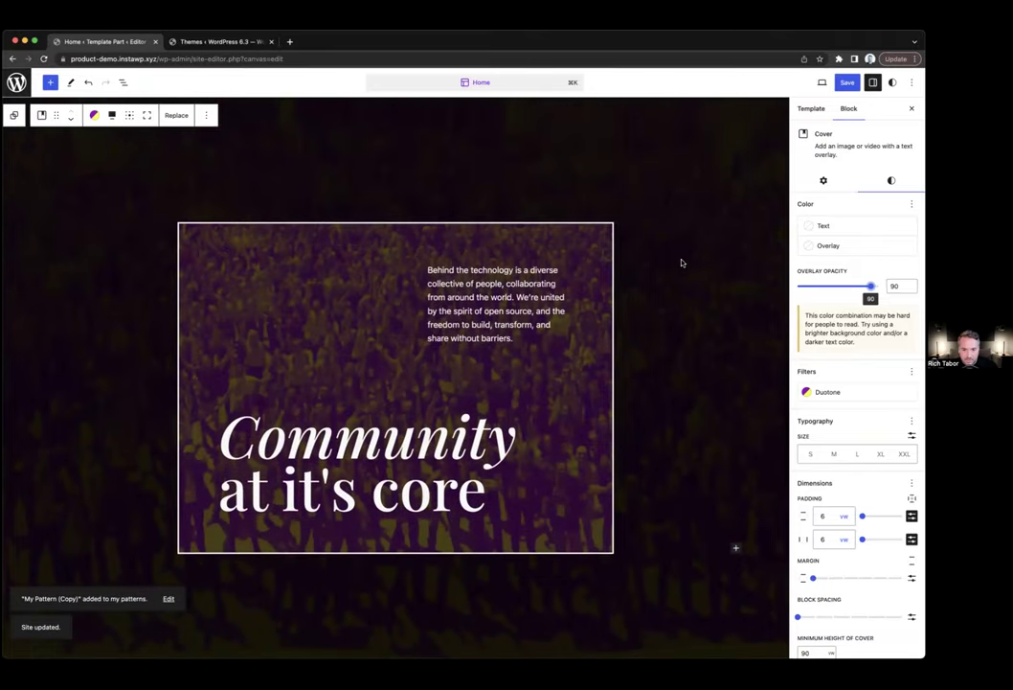
# - Save the Home template and leave its editor for the Design overview
pyautogui.press('super+s')
pyautogui.press('Return')
pyautogui.click(16, 82)
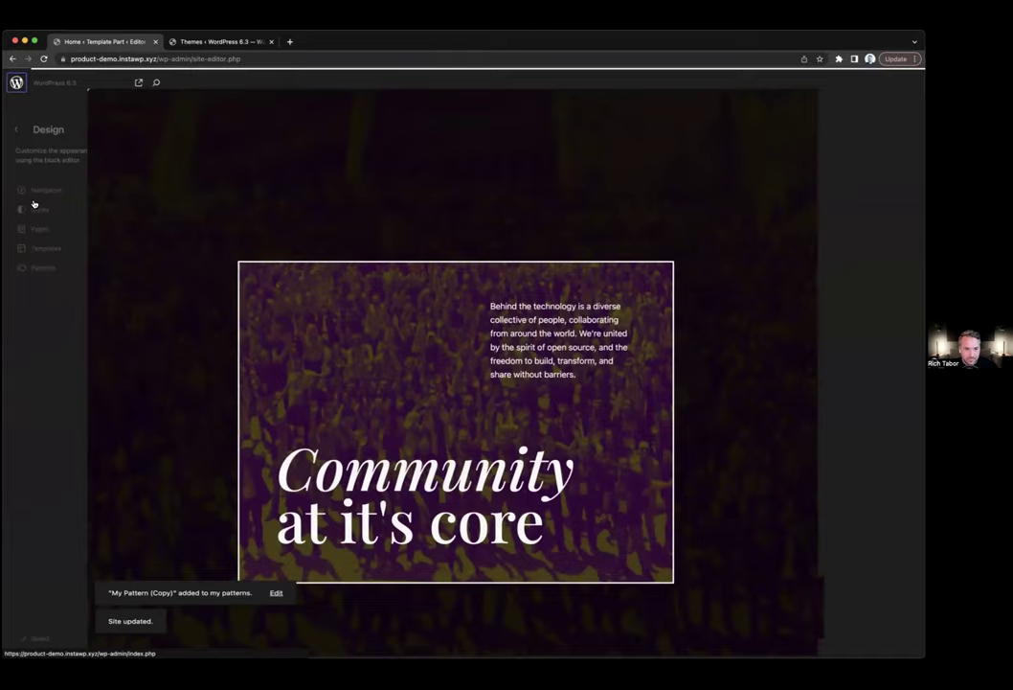
# - Open the Patterns section and compare "My Pattern (Copy)", "My Pattern" and the other custom patterns
pyautogui.click(71, 267)
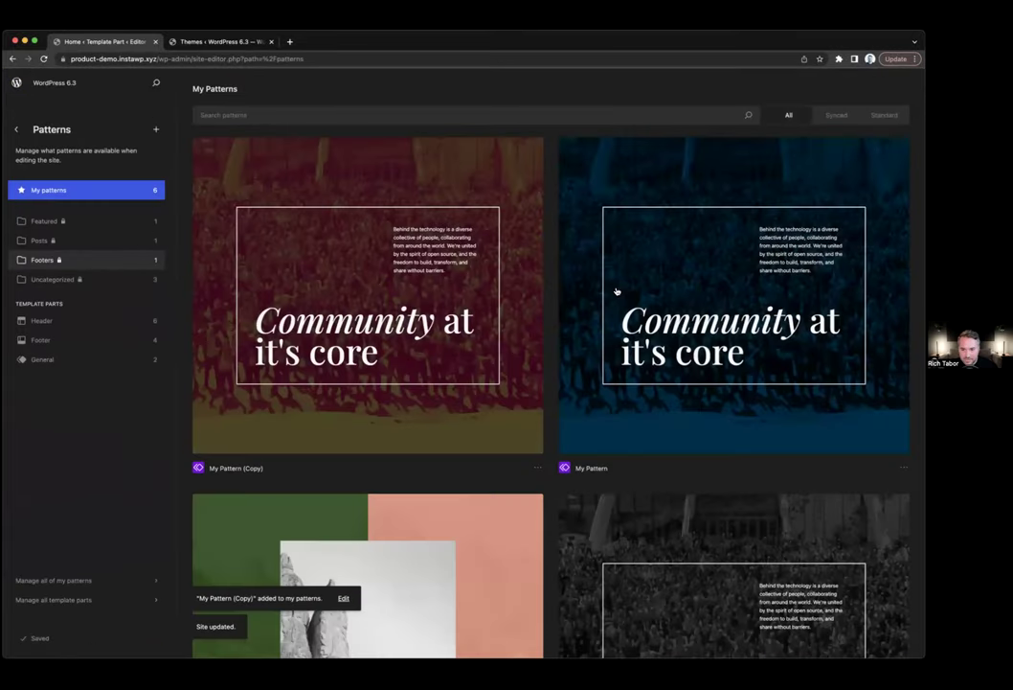
pyautogui.scroll(-3, 677, 241)
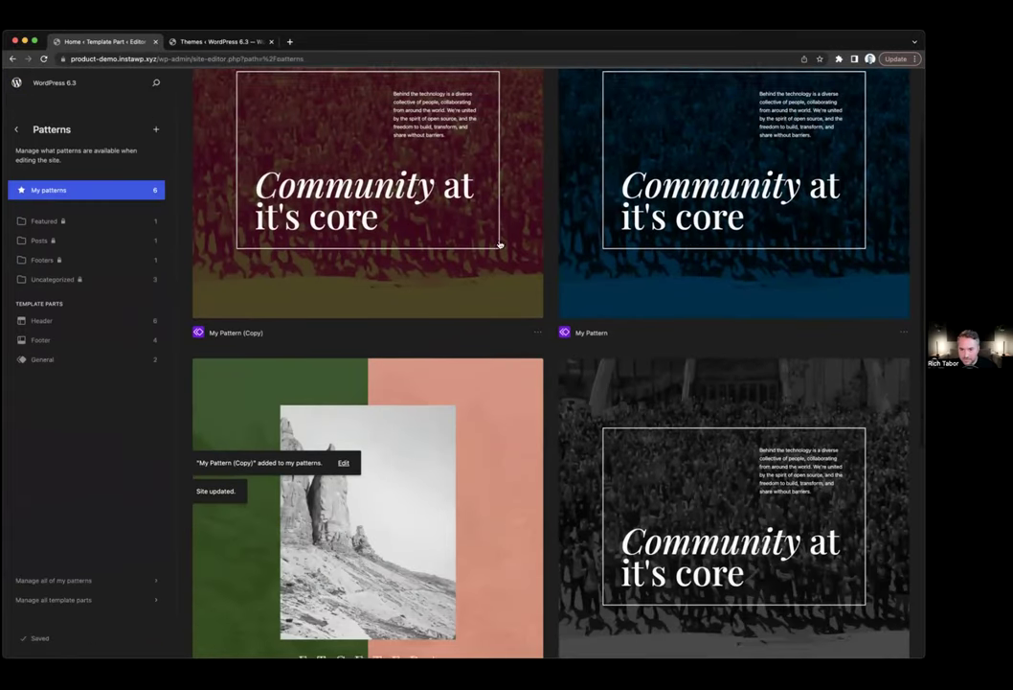
pyautogui.scroll(2, 433, 253)
pyautogui.scroll(-3, 451, 254)
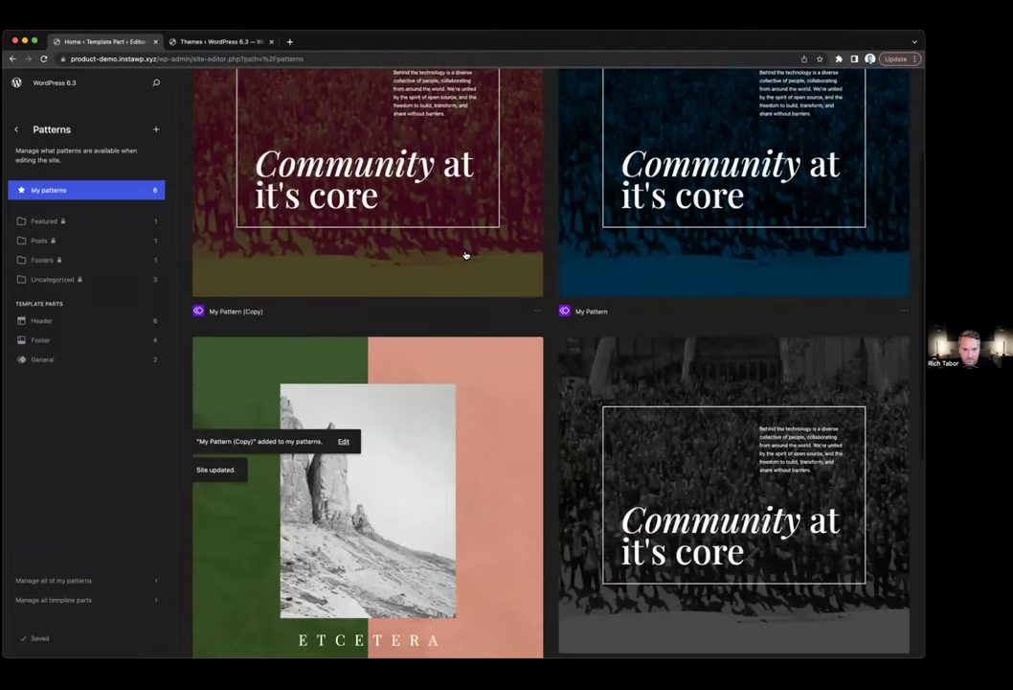
pyautogui.scroll(-5, 465, 255)
pyautogui.scroll(3, 495, 260)
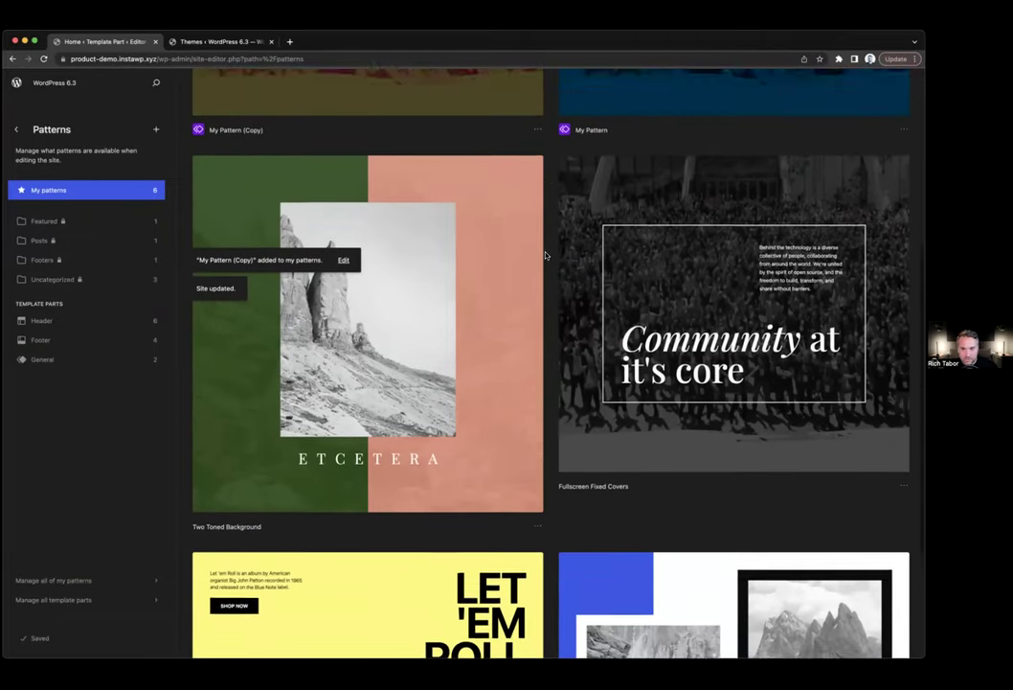
pyautogui.scroll(5, 549, 256)
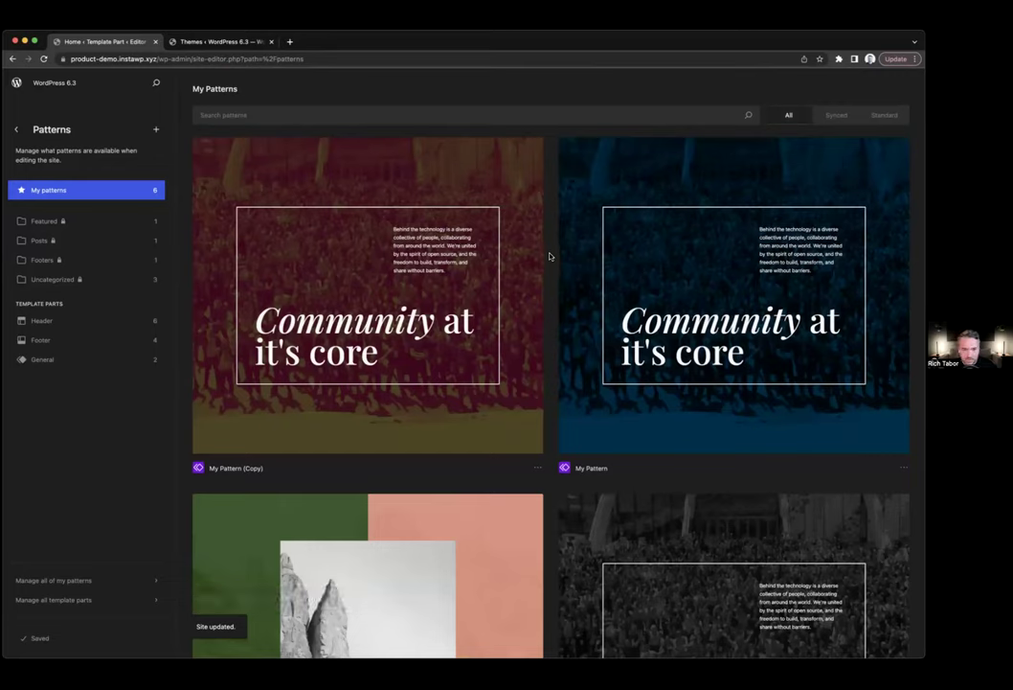
# - Browse the custom patterns, open "Two Toned Background" to view it and return to My Patterns
pyautogui.scroll(-3, 549, 256)
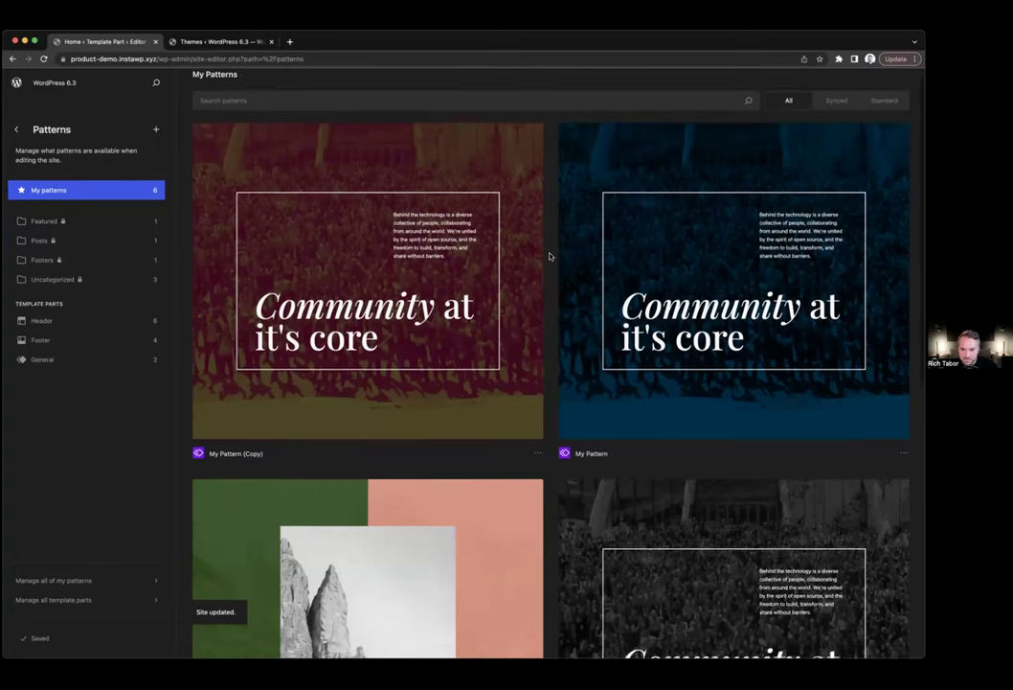
pyautogui.scroll(-8, 509, 299)
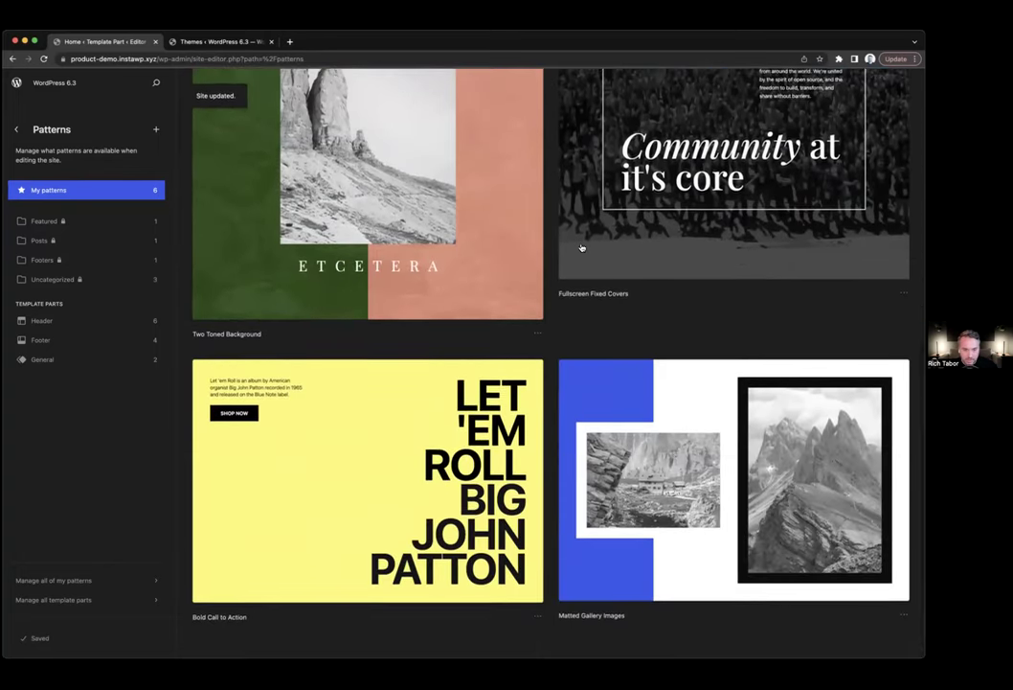
pyautogui.scroll(8, 652, 273)
pyautogui.scroll(3, 534, 251)
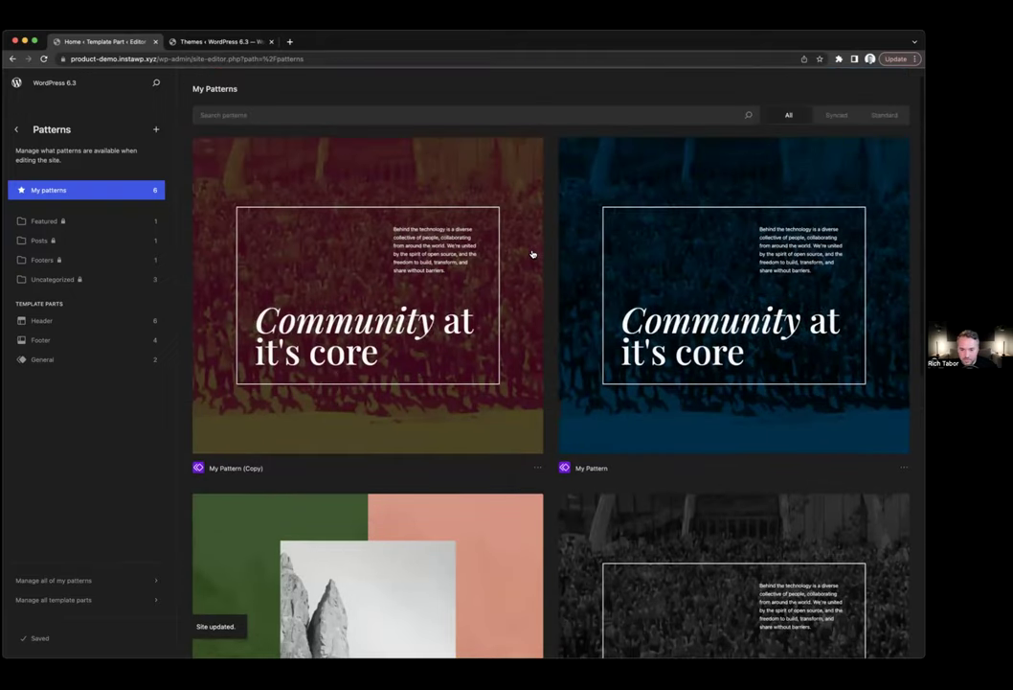
pyautogui.scroll(-4, 484, 333)
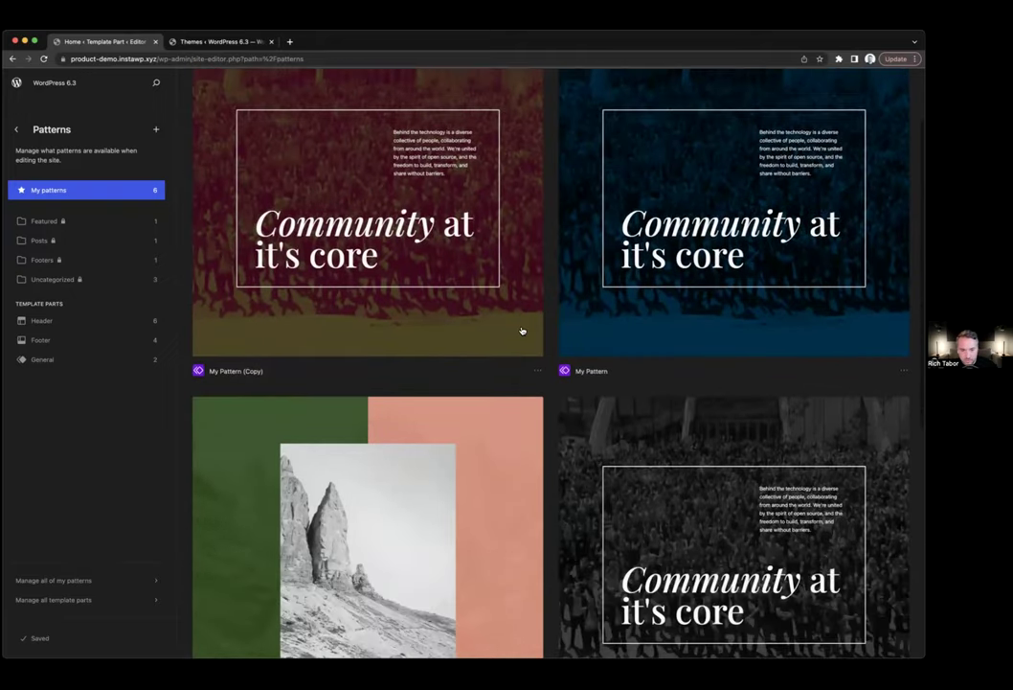
pyautogui.click(479, 383)
pyautogui.click(14, 133)
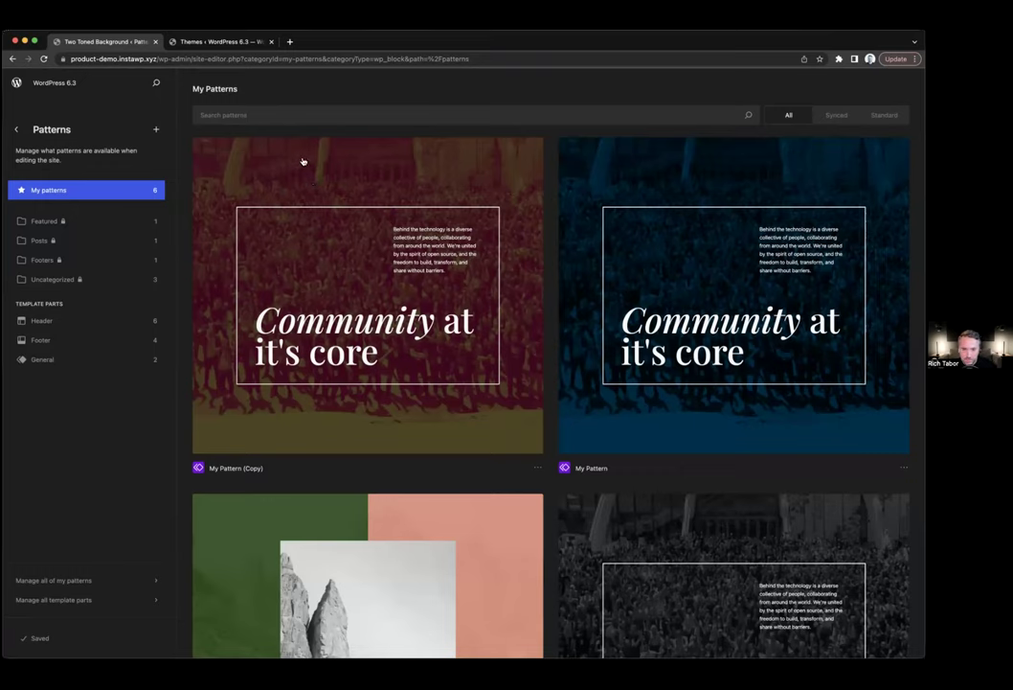
# - Look through the My Patterns grid once more and go back to the Design overview
pyautogui.scroll(-1, 302, 158)
pyautogui.scroll(1, 302, 158)
pyautogui.scroll(-5, 356, 163)
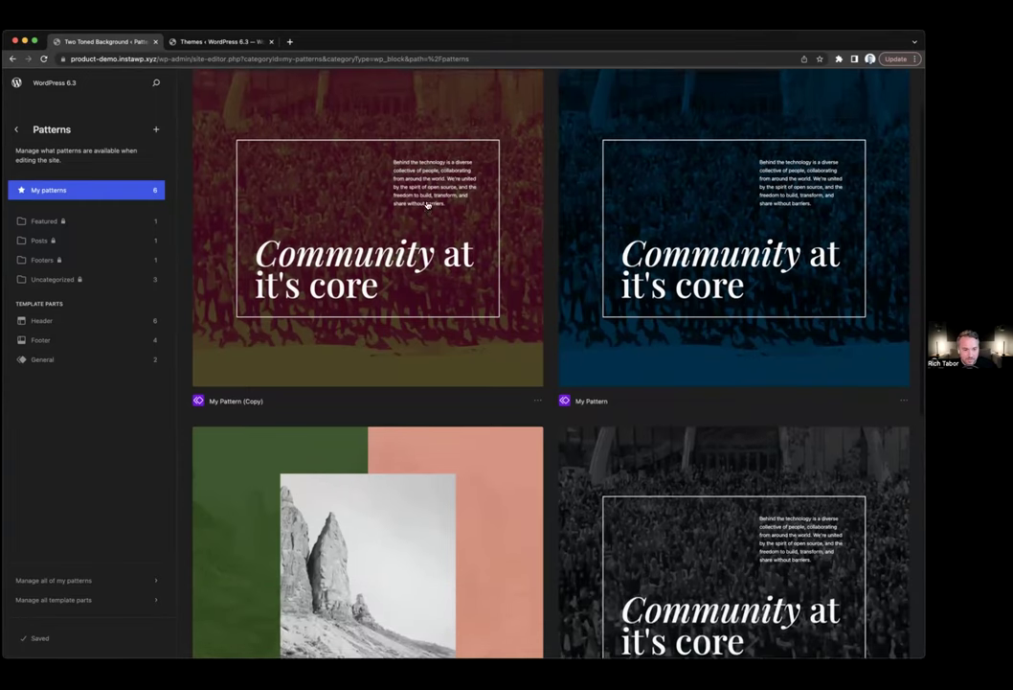
pyautogui.scroll(-9, 355, 208)
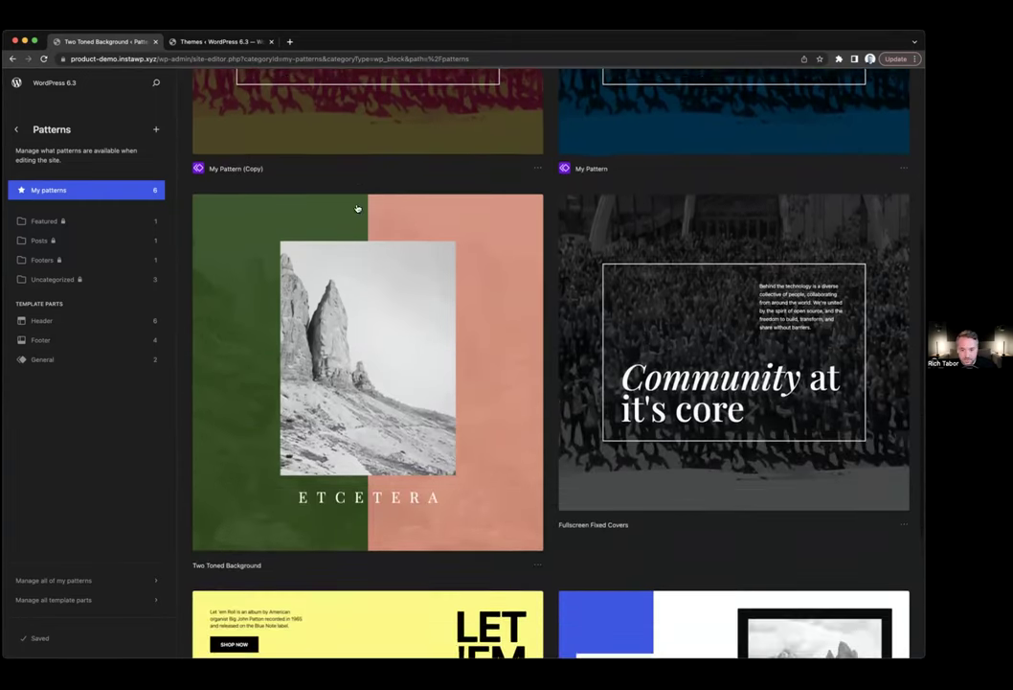
pyautogui.scroll(10, 368, 364)
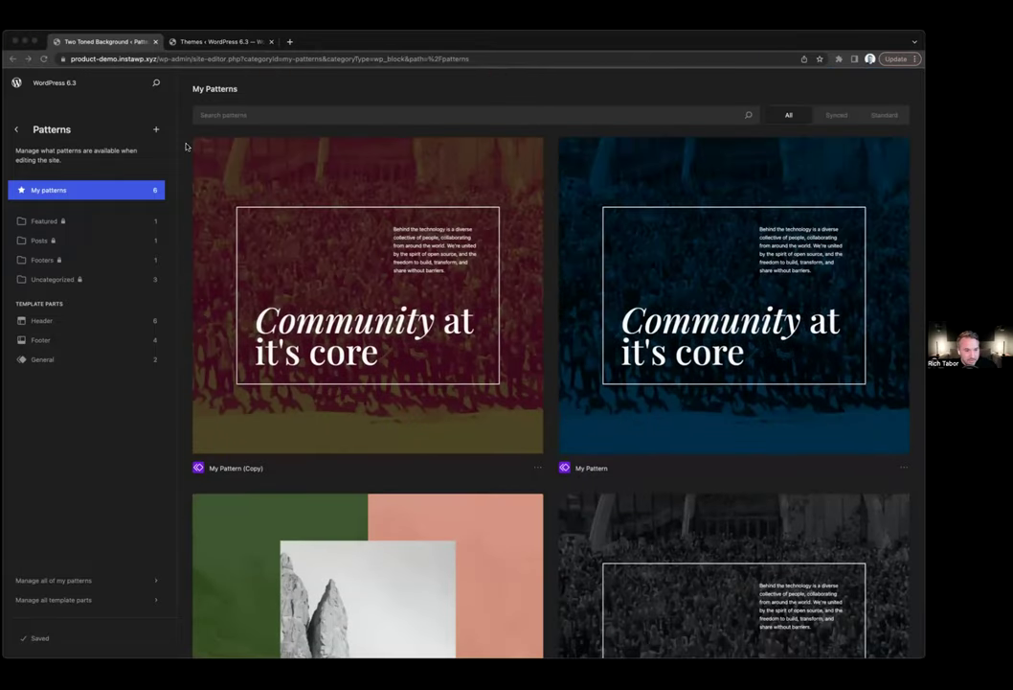
pyautogui.click(15, 130)
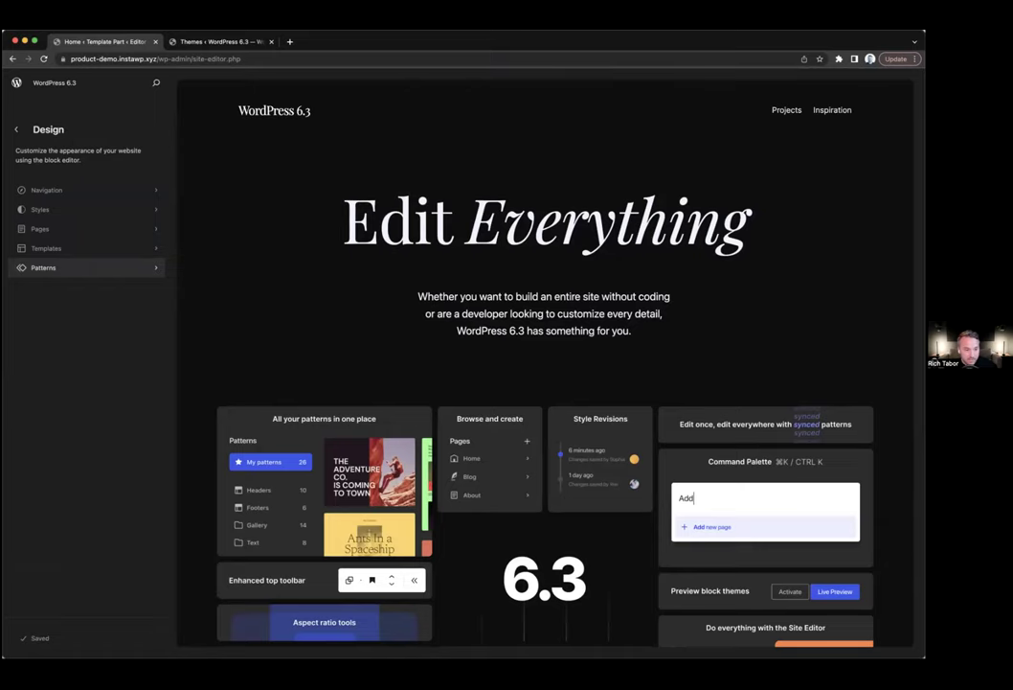
# - Open the global styles revision history and preview the third revision, from 3 hours ago, down the Home template
pyautogui.click(93, 209)
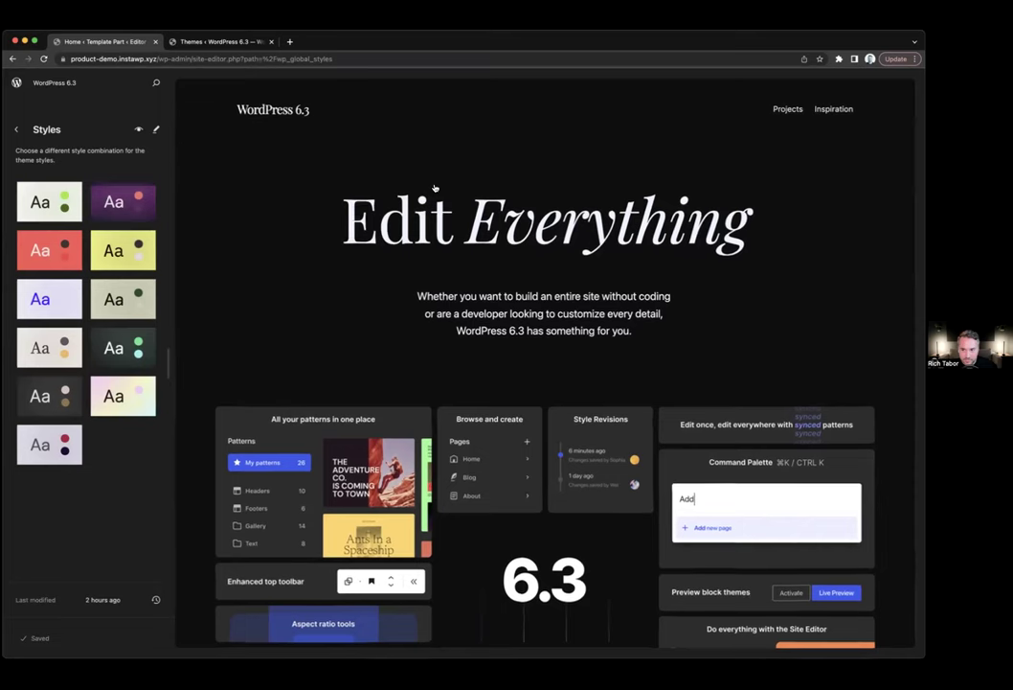
pyautogui.click(50, 603)
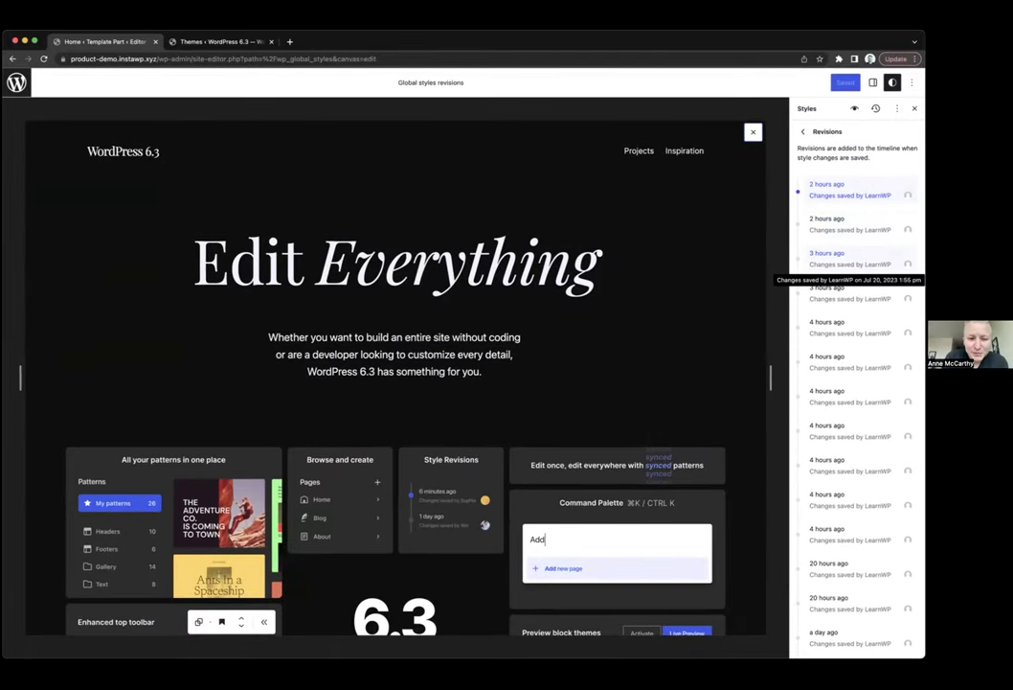
pyautogui.click(828, 256)
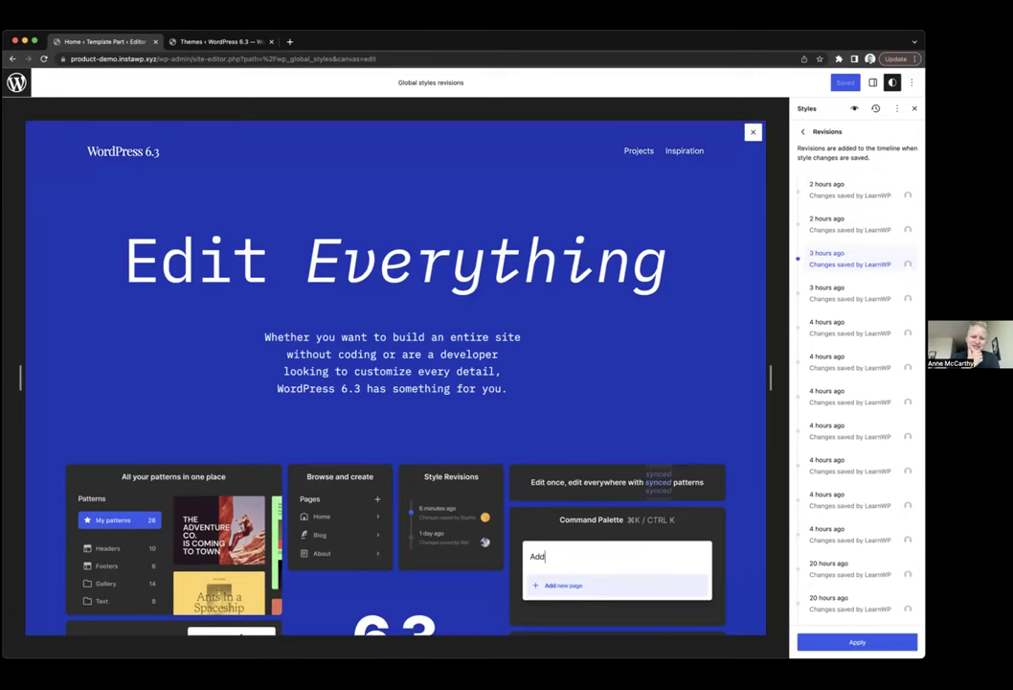
pyautogui.scroll(-2, 855, 383)
pyautogui.scroll(-5, 704, 266)
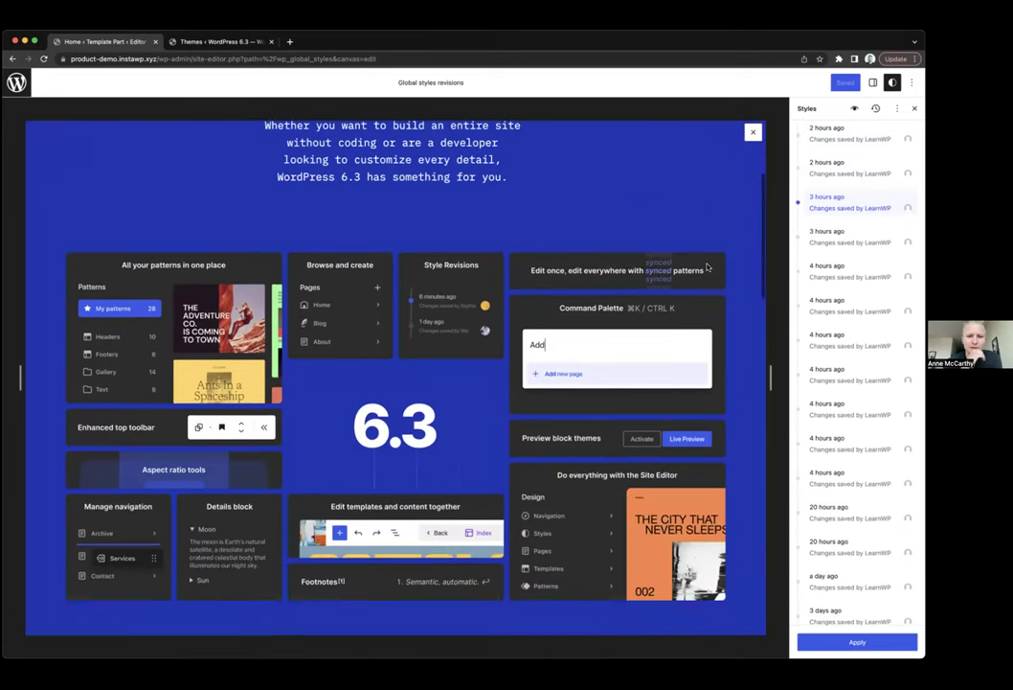
pyautogui.scroll(-1, 707, 268)
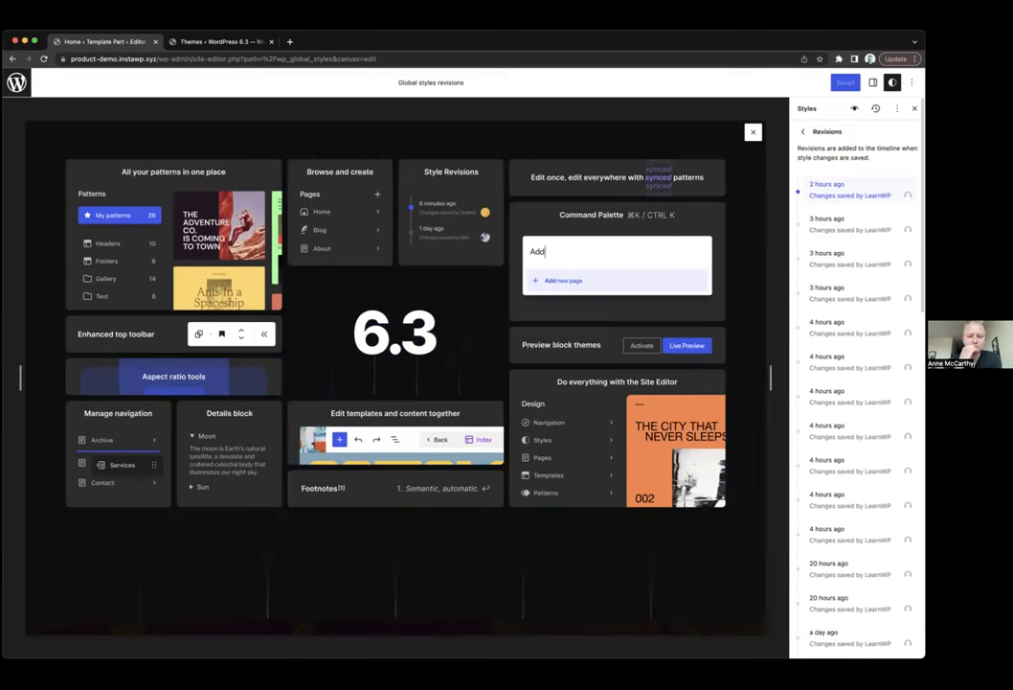
# - Select the blue monospace revision from 3 hours ago again and review it up to the site header
pyautogui.click(829, 257)
pyautogui.scroll(4, 690, 259)
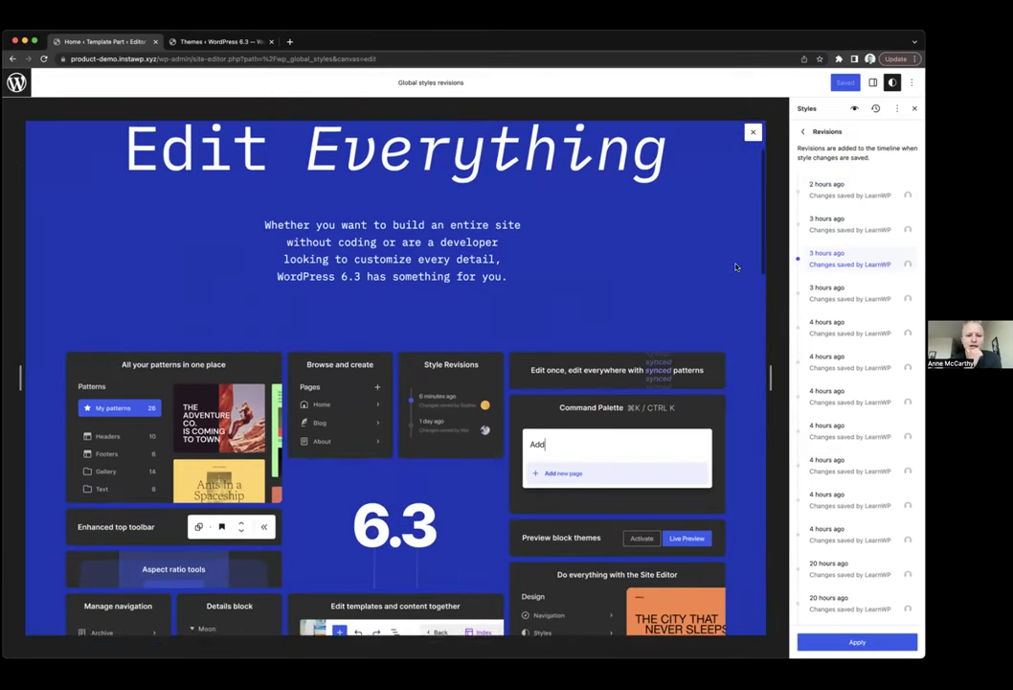
pyautogui.scroll(2, 736, 267)
# - Preview the most recent style revision from 3 days ago and examine it down to the Community cover
pyautogui.scroll(-5, 832, 412)
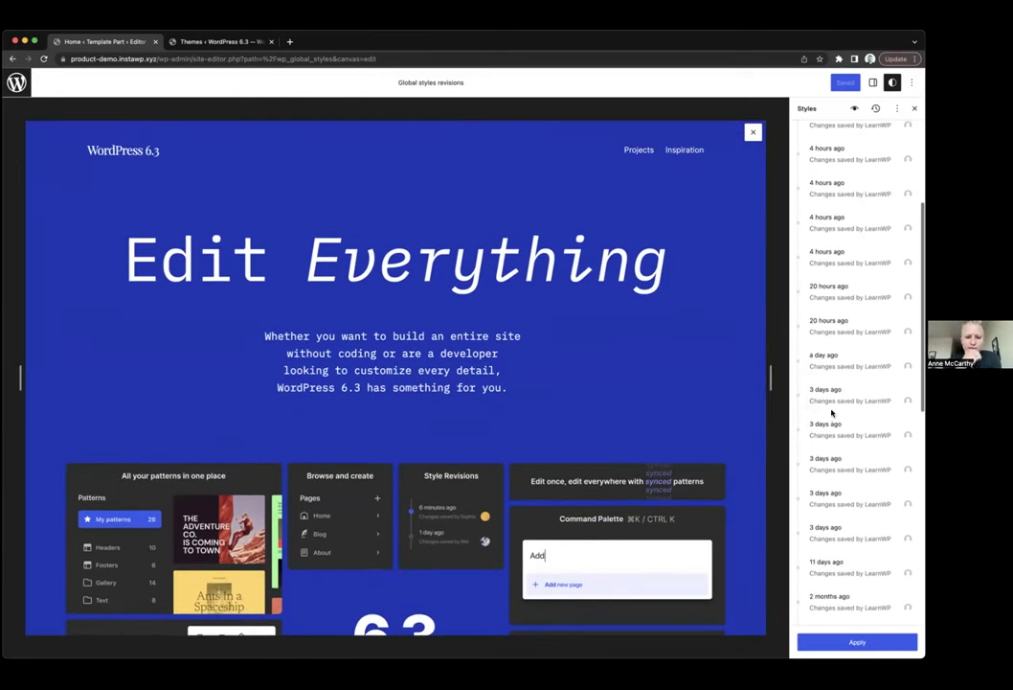
pyautogui.click(829, 393)
pyautogui.scroll(-3, 718, 399)
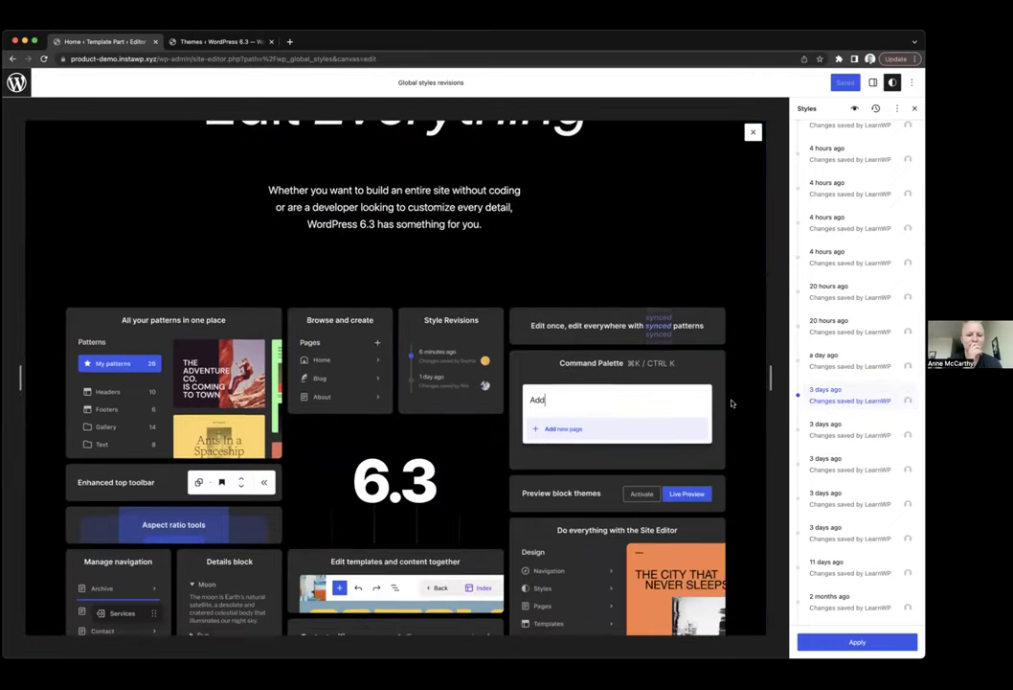
pyautogui.scroll(-10, 746, 405)
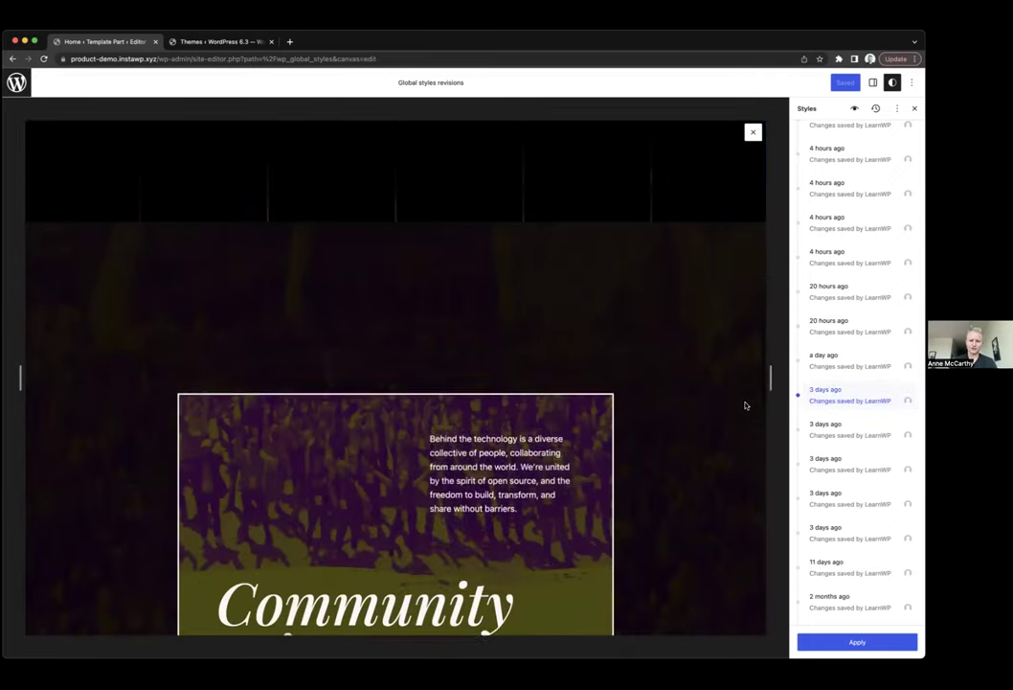
pyautogui.scroll(10, 745, 406)
pyautogui.scroll(-5, 852, 383)
pyautogui.scroll(8, 852, 383)
pyautogui.scroll(3, 857, 383)
# - Preview the latest style revision from 2 hours ago and compare it with an earlier one from 3 days ago
pyautogui.click(829, 195)
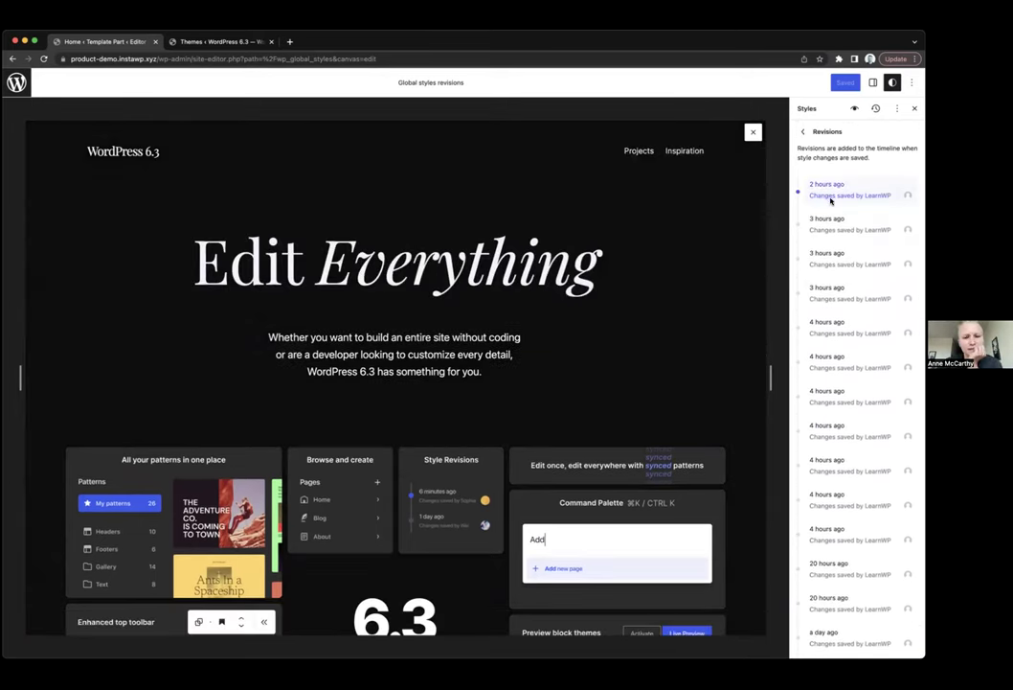
pyautogui.scroll(-8, 500, 317)
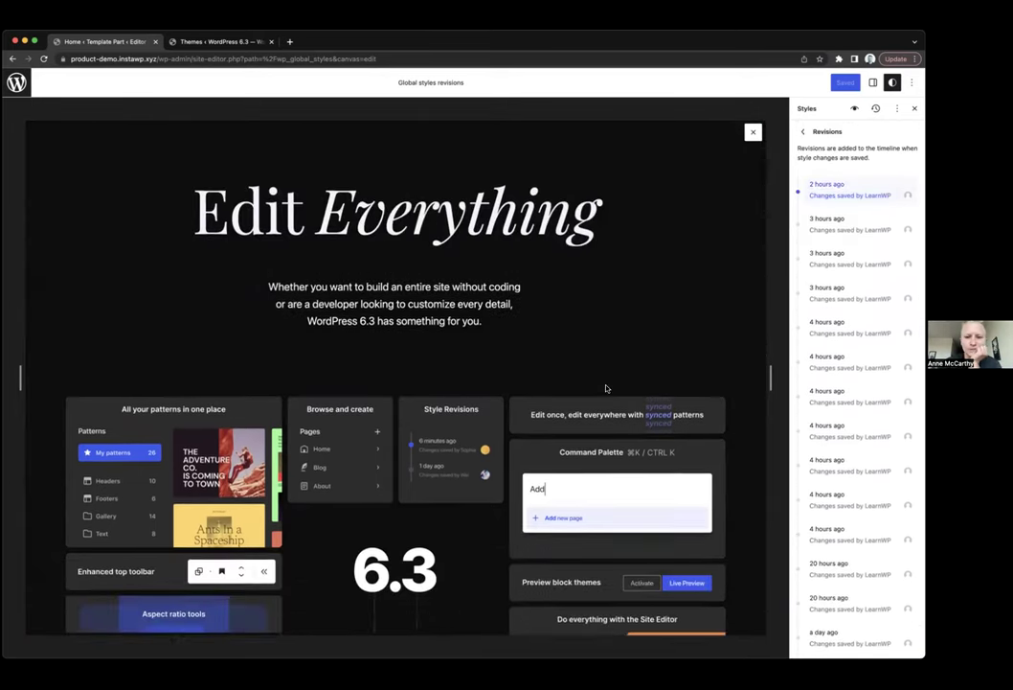
pyautogui.scroll(3, 606, 388)
pyautogui.scroll(-5, 825, 418)
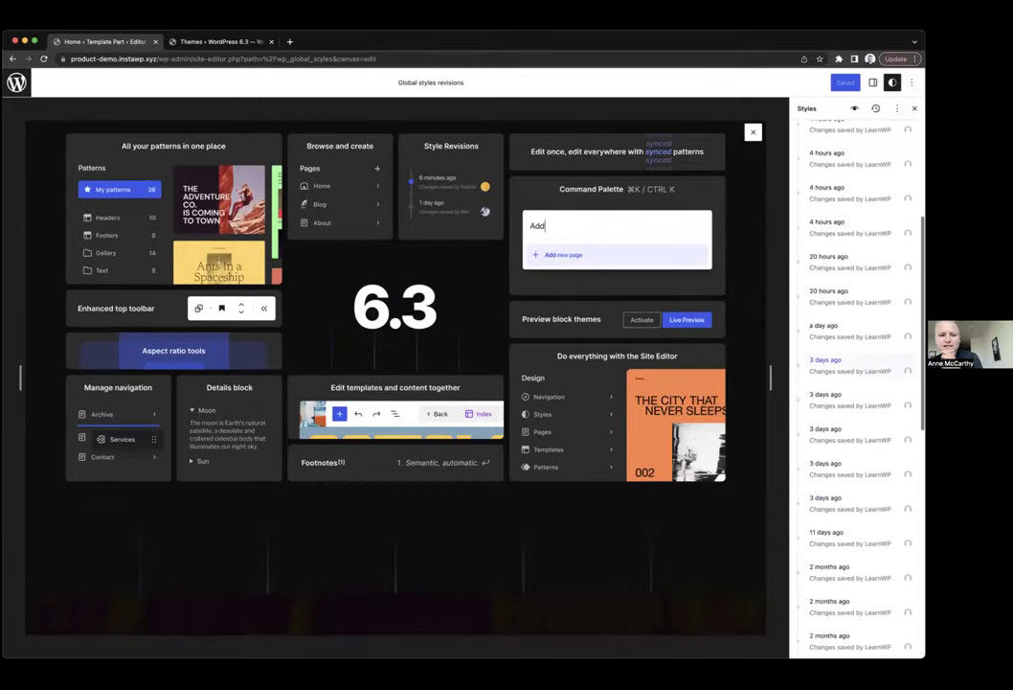
pyautogui.click(843, 403)
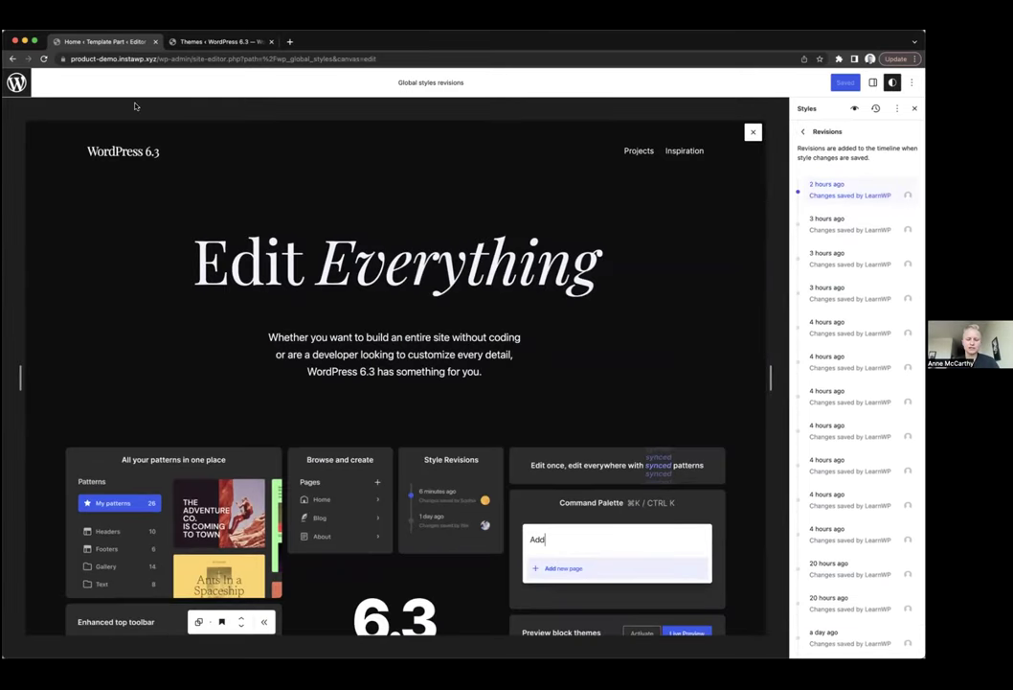
# - Close the style revisions without applying any, hide the Styles settings and show them again
pyautogui.click(754, 128)
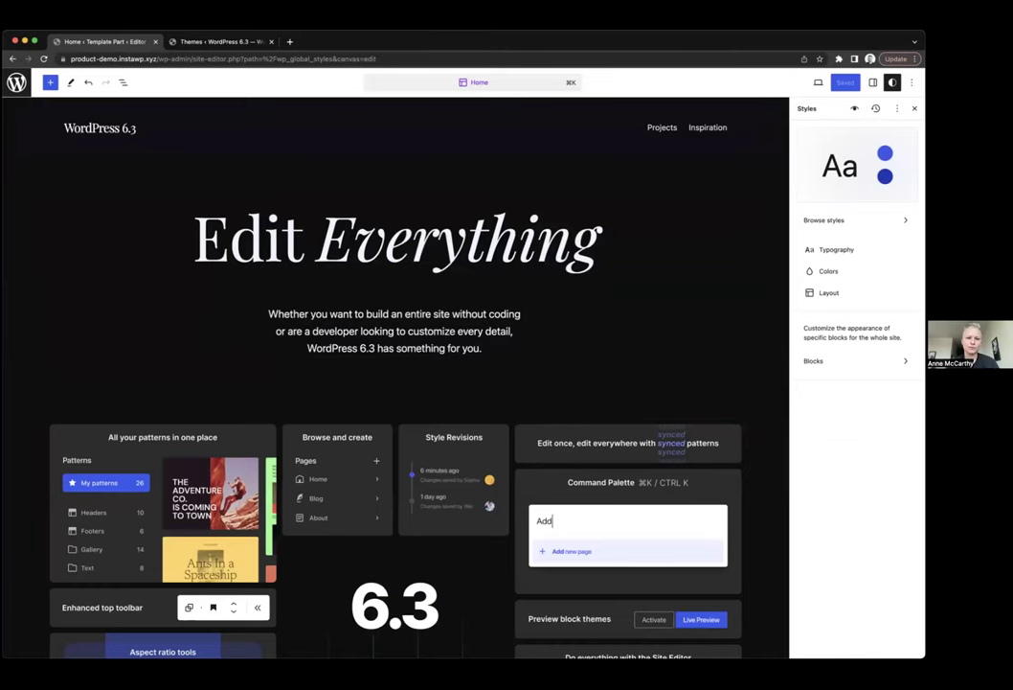
pyautogui.click(892, 82)
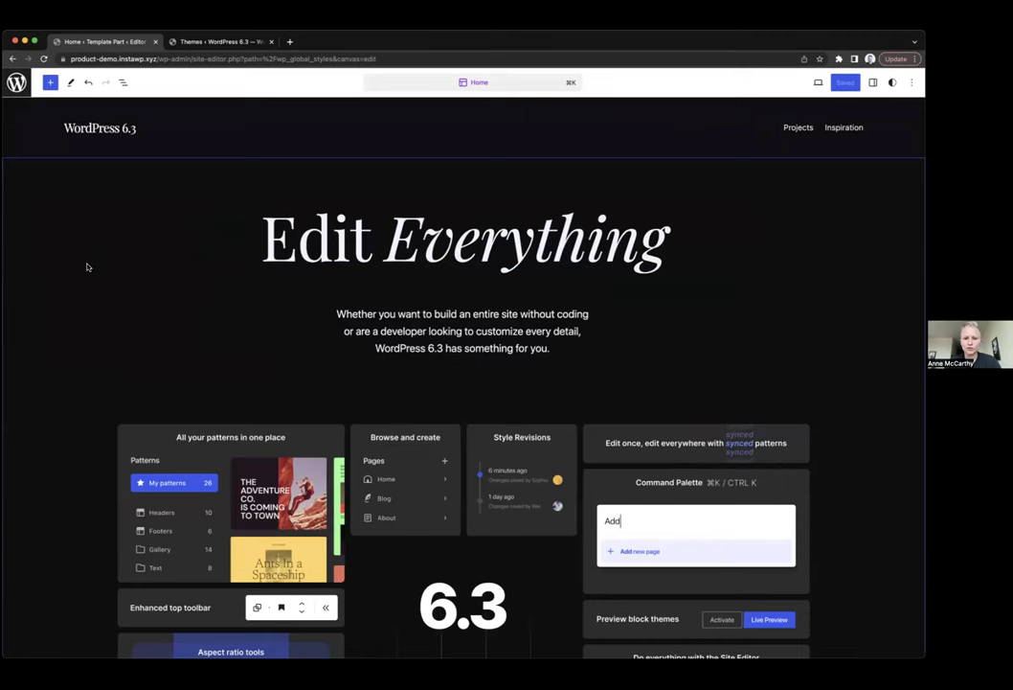
pyautogui.click(892, 82)
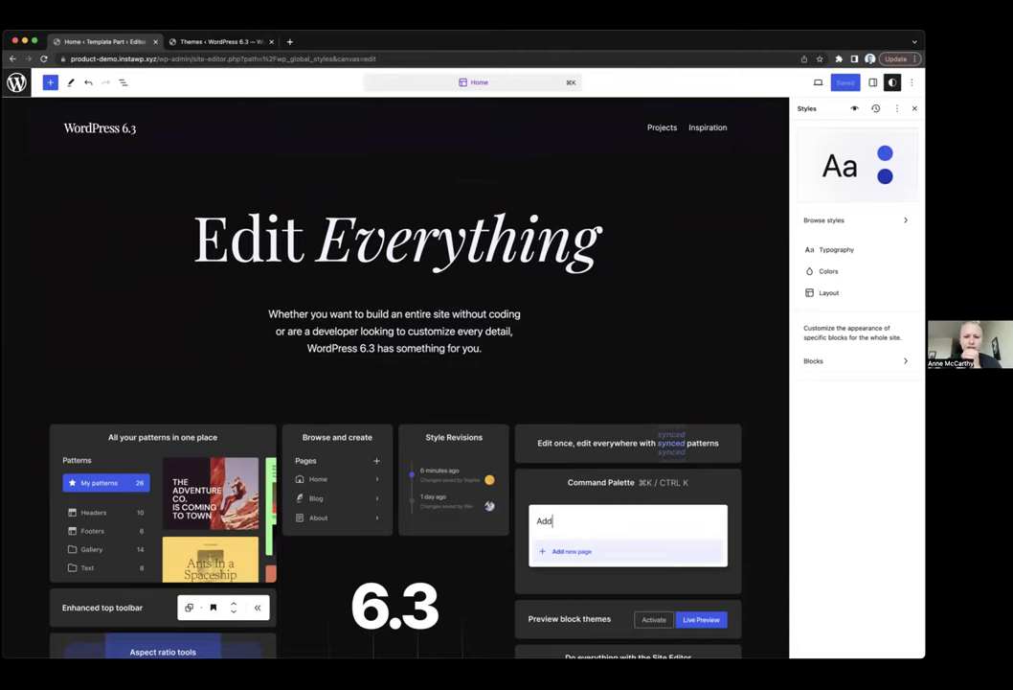
# - Look over the Home template from the hero heading to the start of the Community cover
pyautogui.scroll(-1, 664, 287)
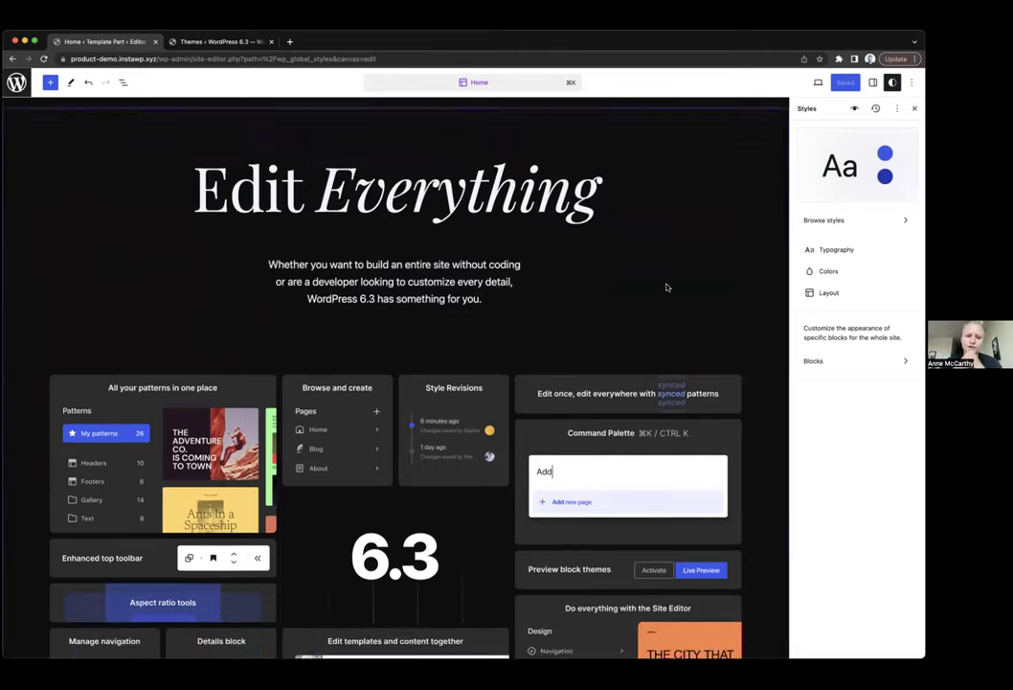
pyautogui.scroll(-5, 668, 287)
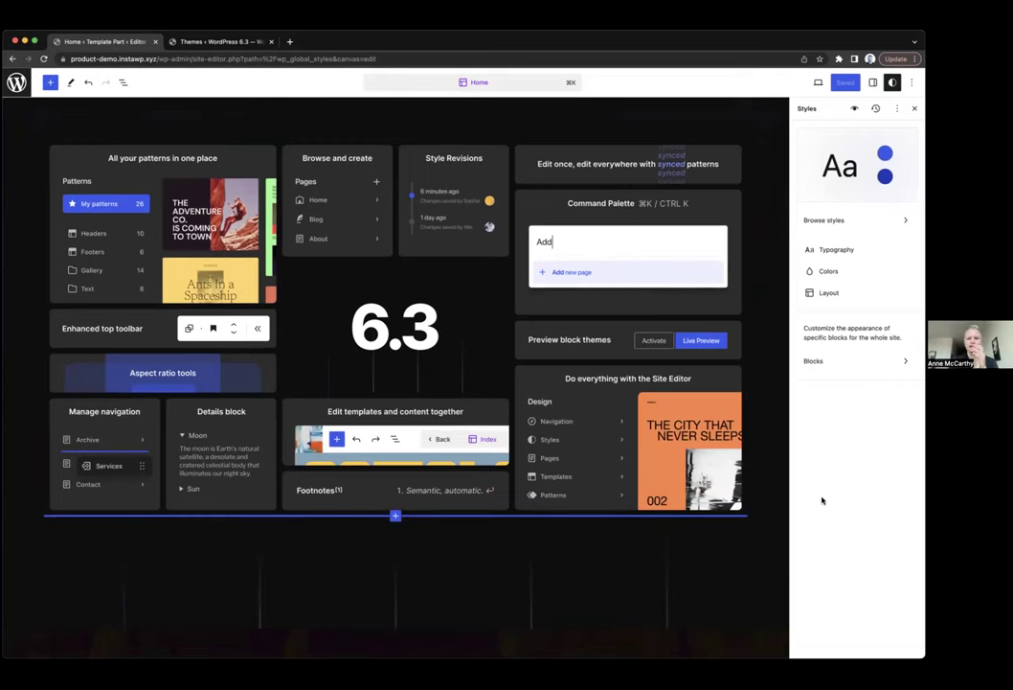
pyautogui.scroll(-4, 778, 494)
pyautogui.scroll(-1, 784, 493)
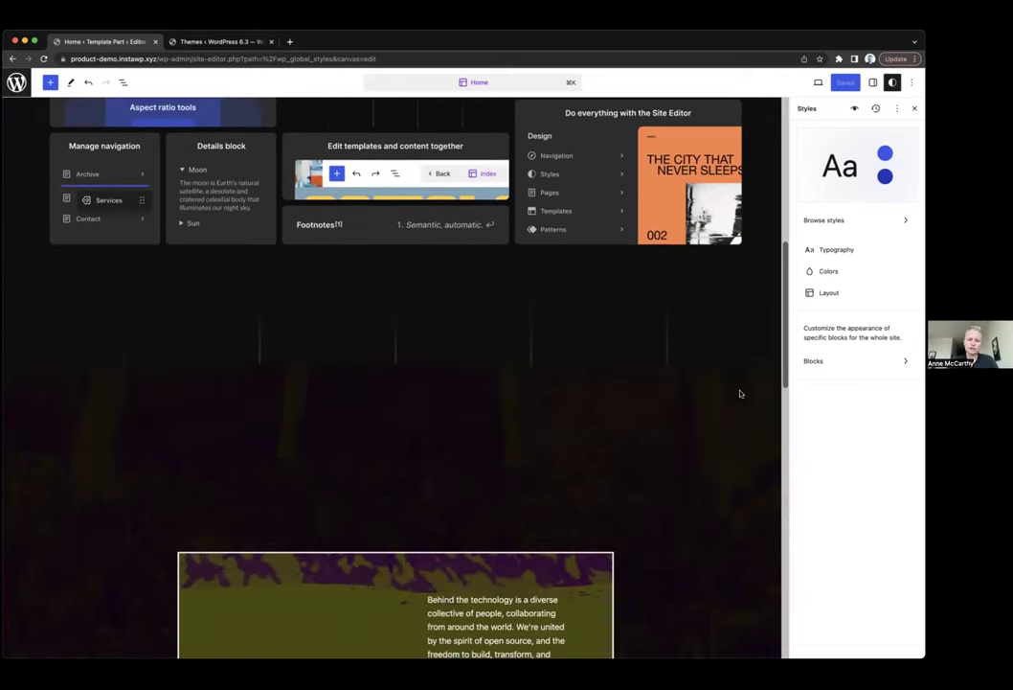
pyautogui.click(739, 391)
pyautogui.scroll(5, 733, 384)
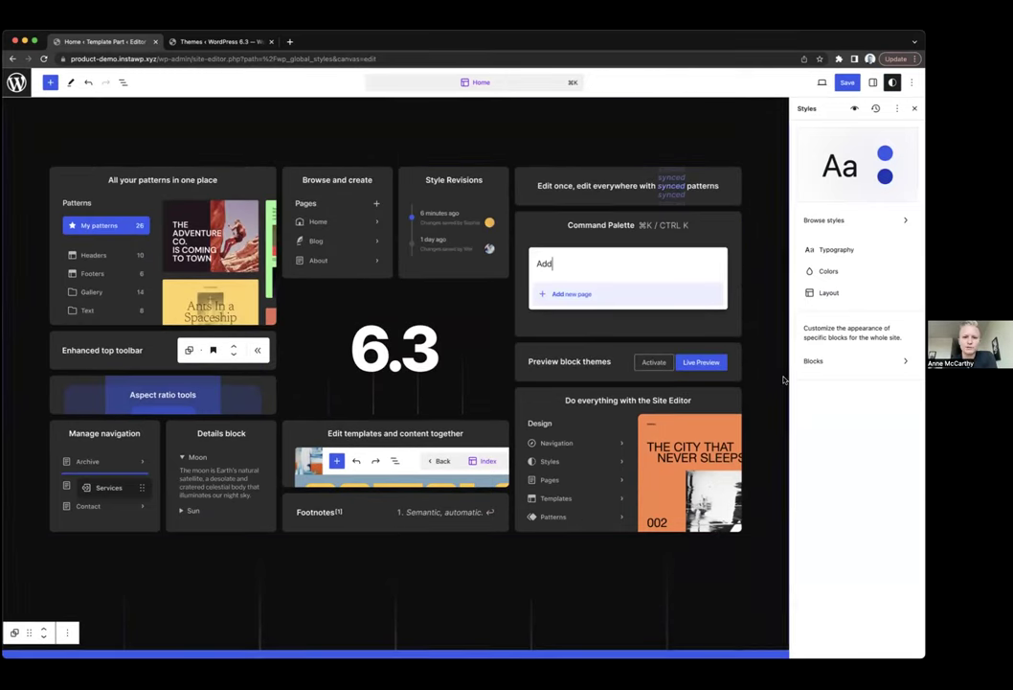
# - Reopen the styles revision history, preview a revision from 3 hours ago and close it without applying
pyautogui.moveTo(394, 537)
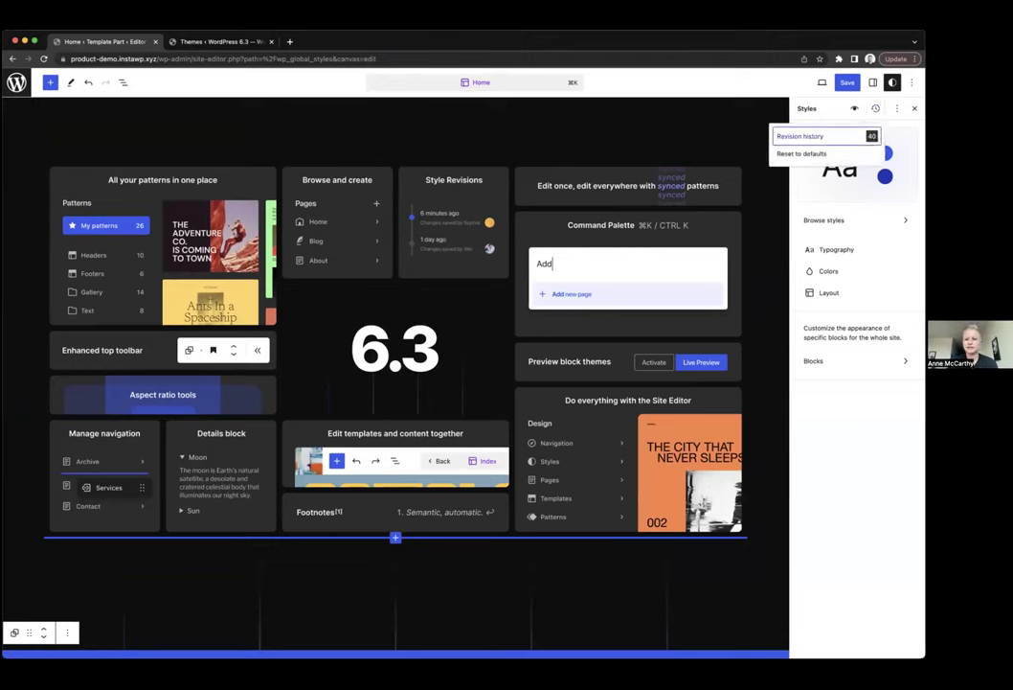
pyautogui.click(801, 136)
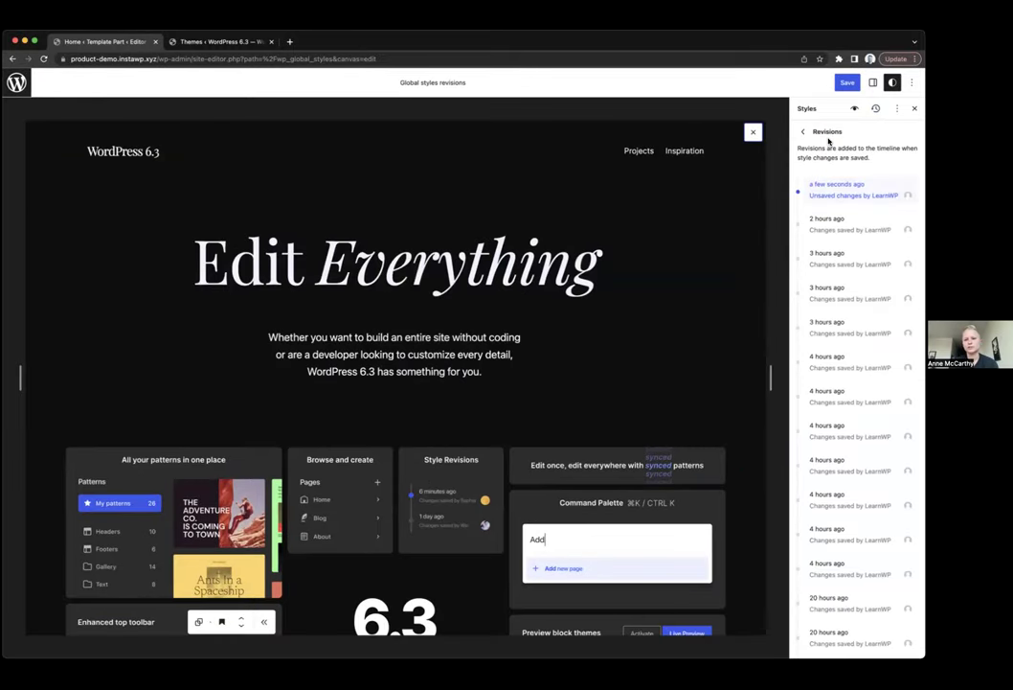
pyautogui.click(830, 268)
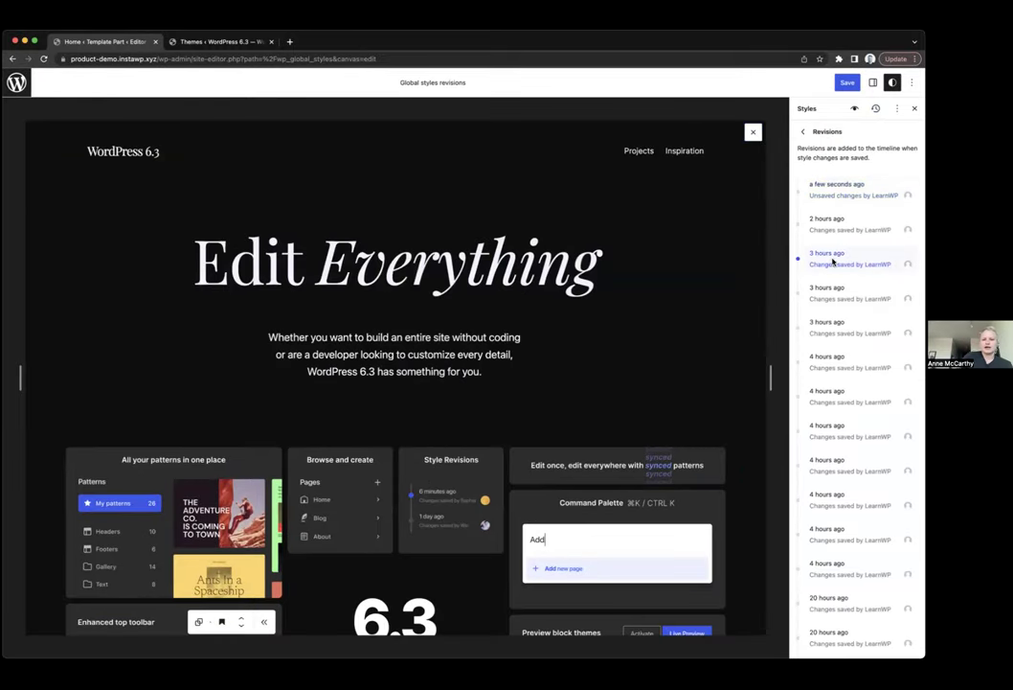
pyautogui.click(753, 133)
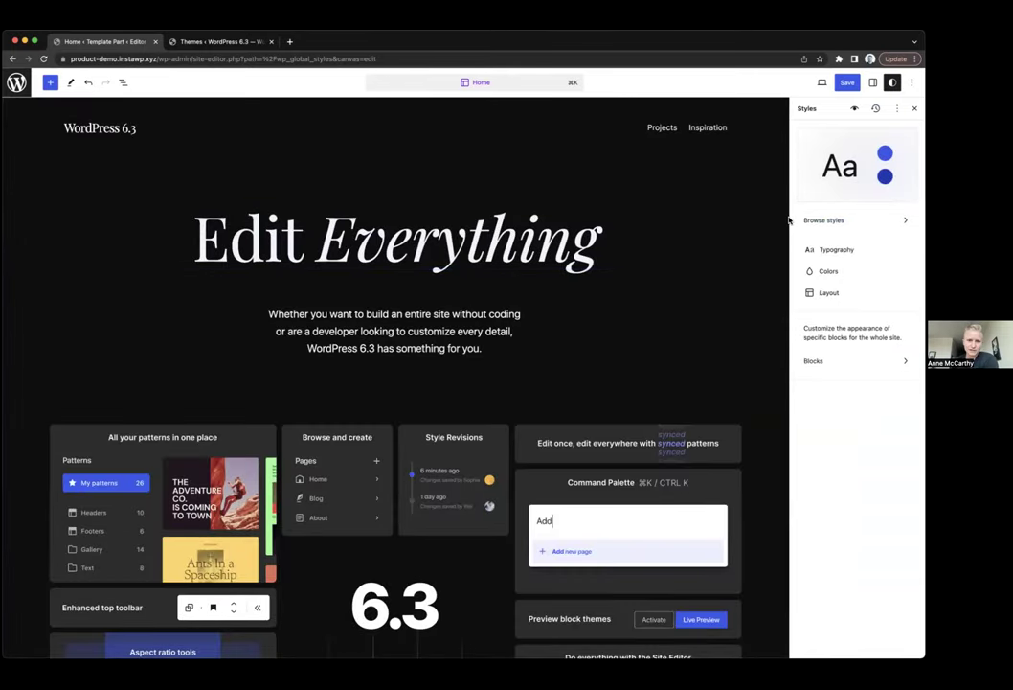
# - Open the Style Book and inspect the style settings of the Heading, Paragraph and List blocks
pyautogui.click(854, 108)
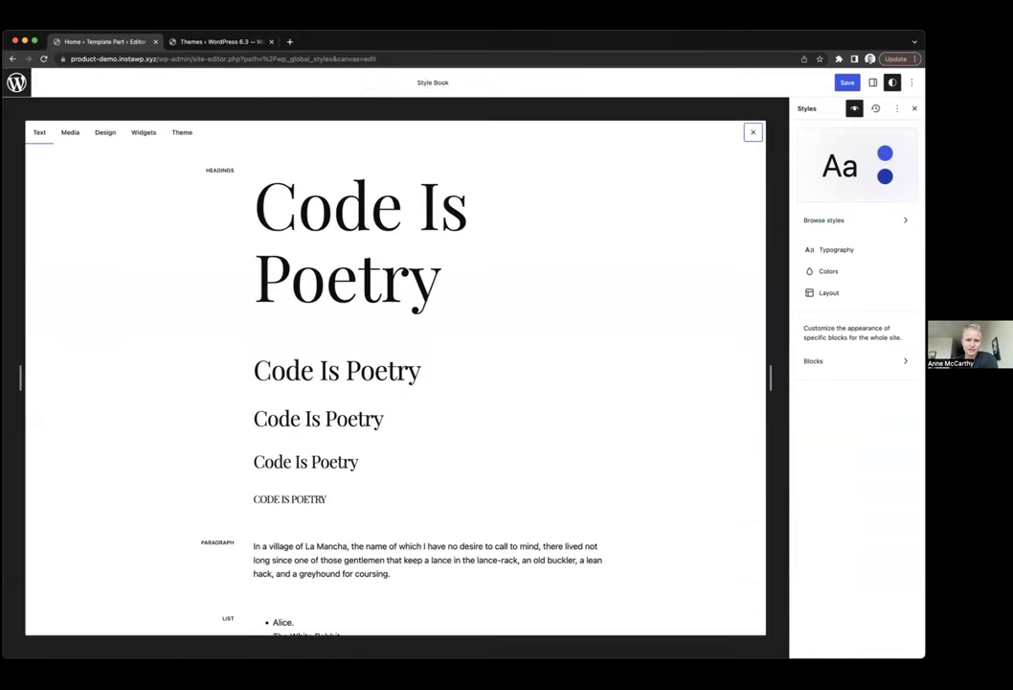
pyautogui.click(388, 277)
pyautogui.scroll(-6, 458, 288)
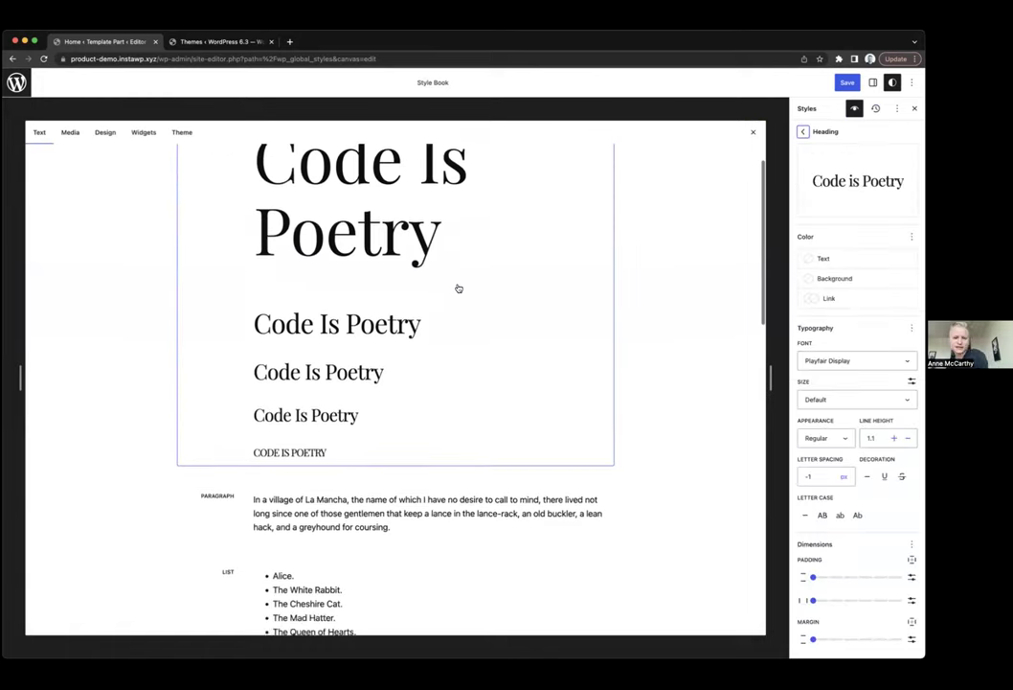
pyautogui.click(343, 297)
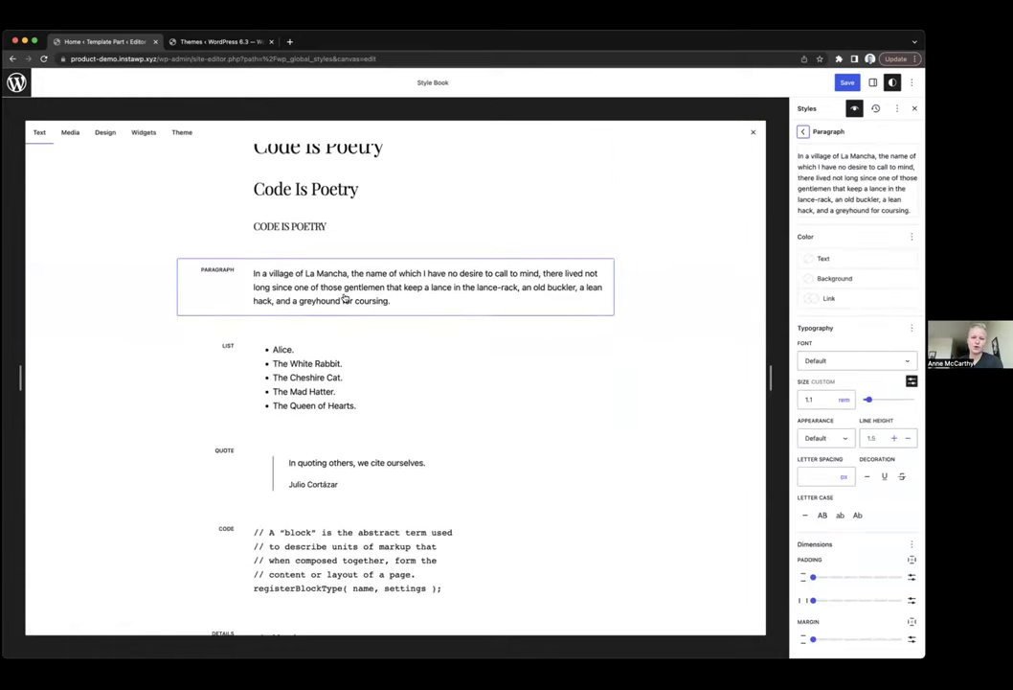
pyautogui.scroll(-3, 341, 300)
pyautogui.click(362, 305)
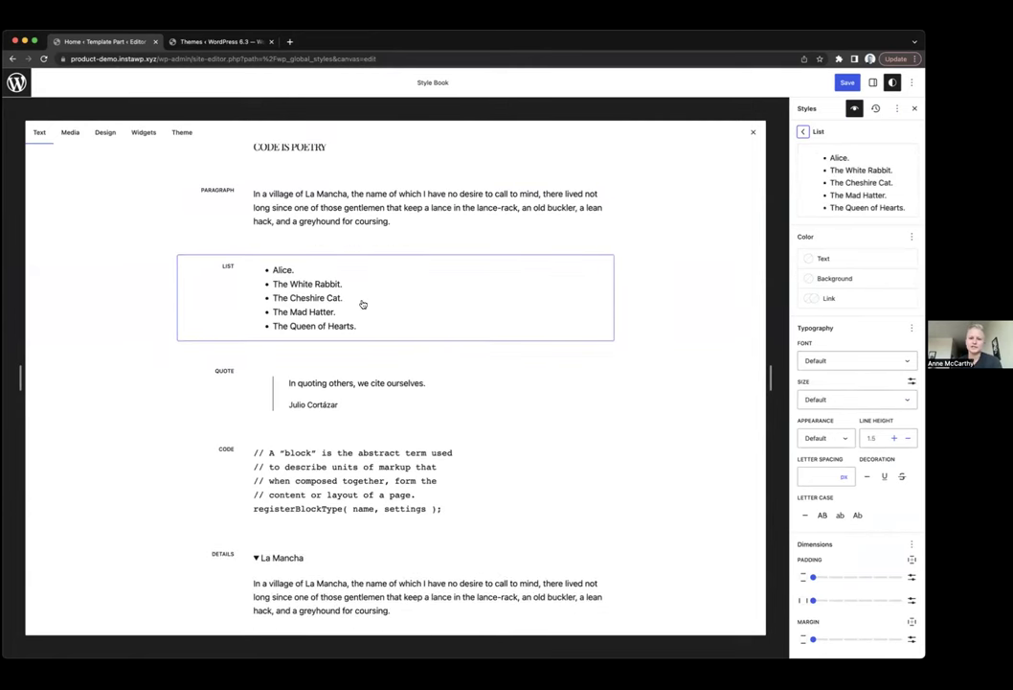
# - Review the style settings of the Quote, Code, Details and Preformatted blocks among the Style Book's text examples
pyautogui.scroll(-3, 363, 307)
pyautogui.click(365, 310)
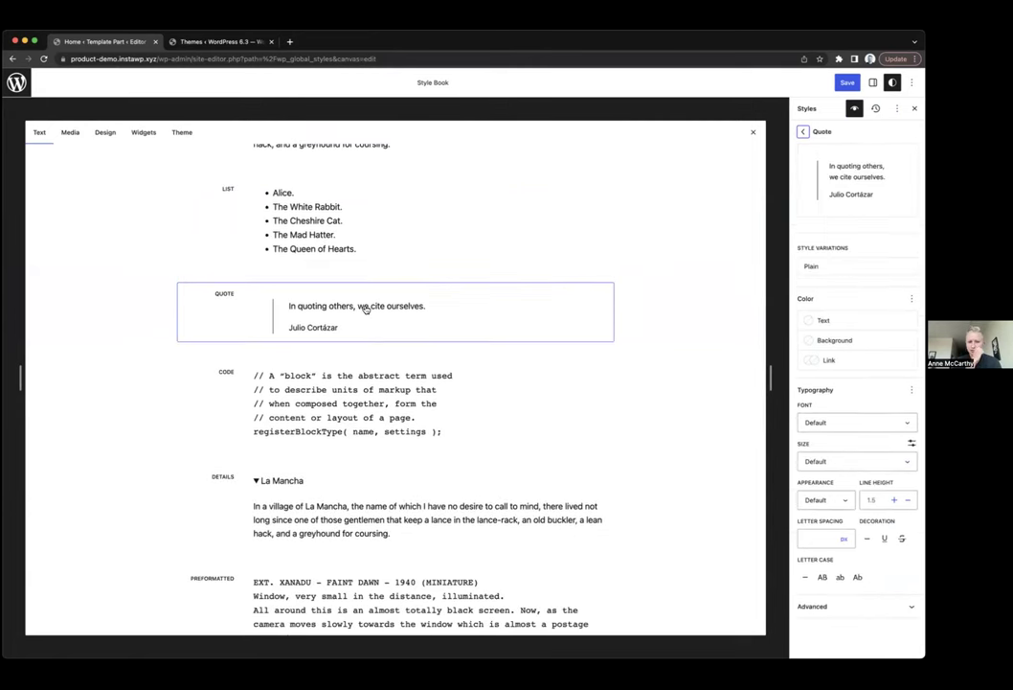
pyautogui.scroll(-3, 373, 321)
pyautogui.click(381, 324)
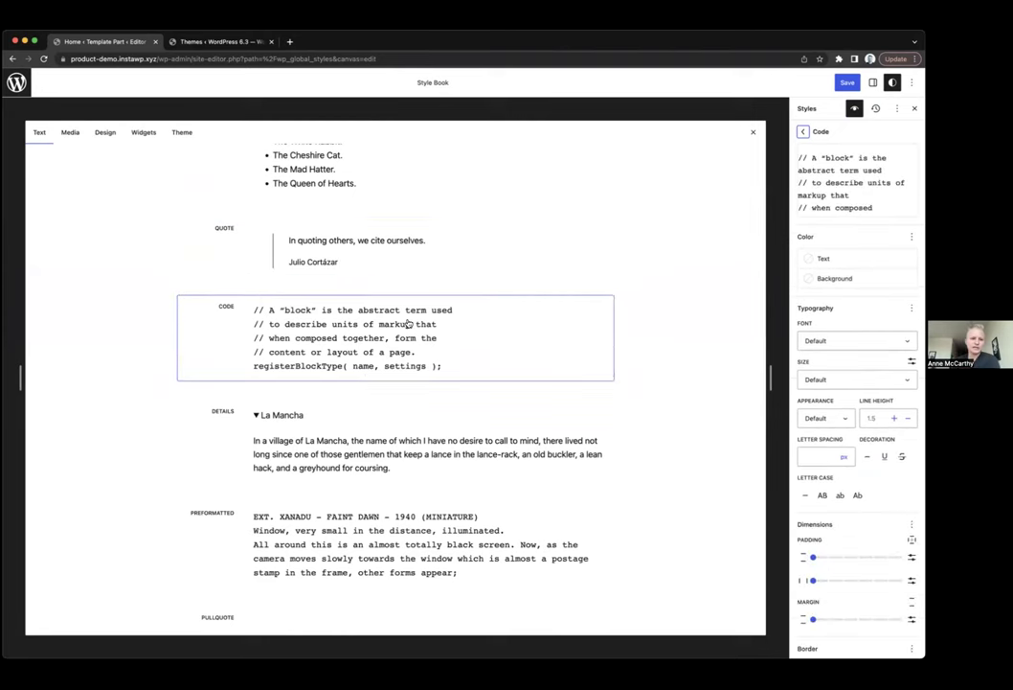
pyautogui.scroll(-5, 393, 324)
pyautogui.click(415, 305)
pyautogui.click(399, 381)
# - Review the style settings of the Button, Buttons, Columns and Group blocks among the Style Book's design examples
pyautogui.click(105, 133)
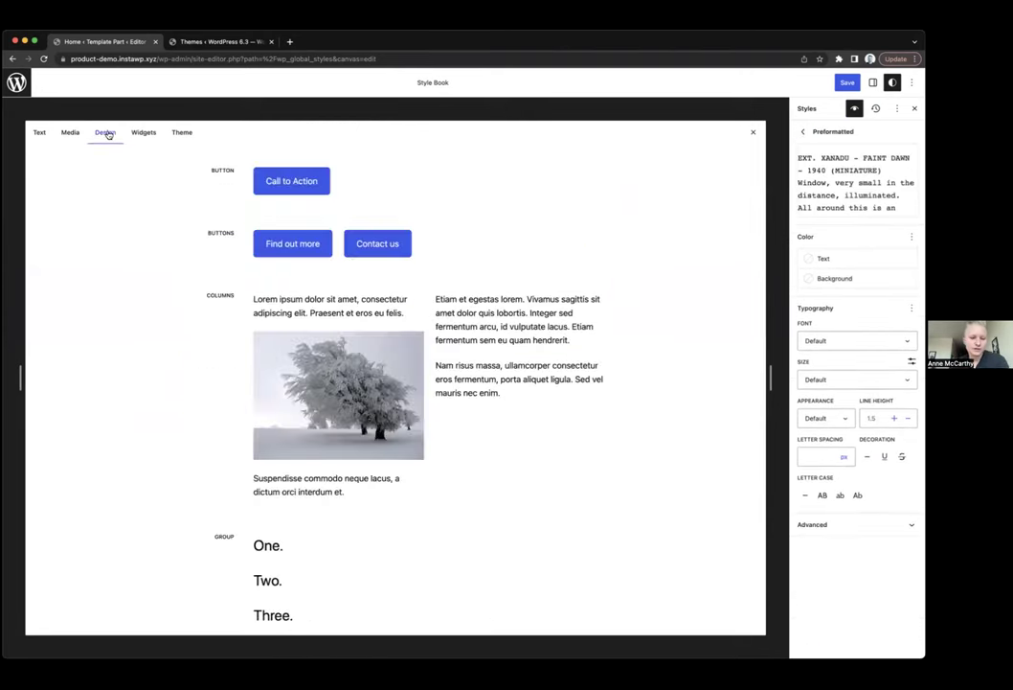
pyautogui.click(327, 184)
pyautogui.click(415, 243)
pyautogui.click(539, 312)
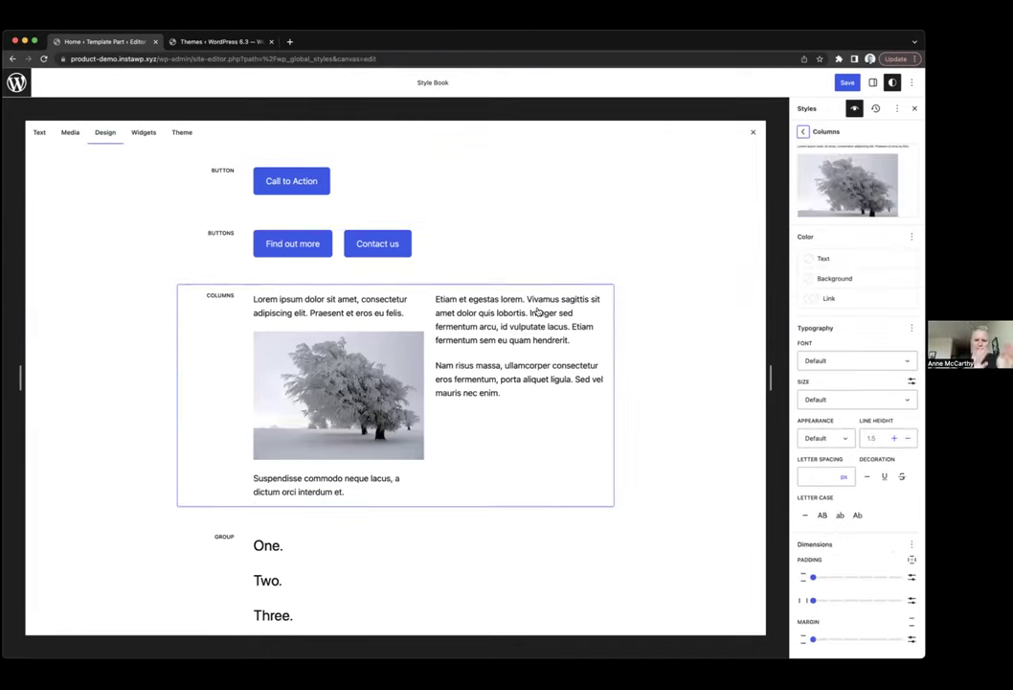
pyautogui.scroll(-5, 539, 312)
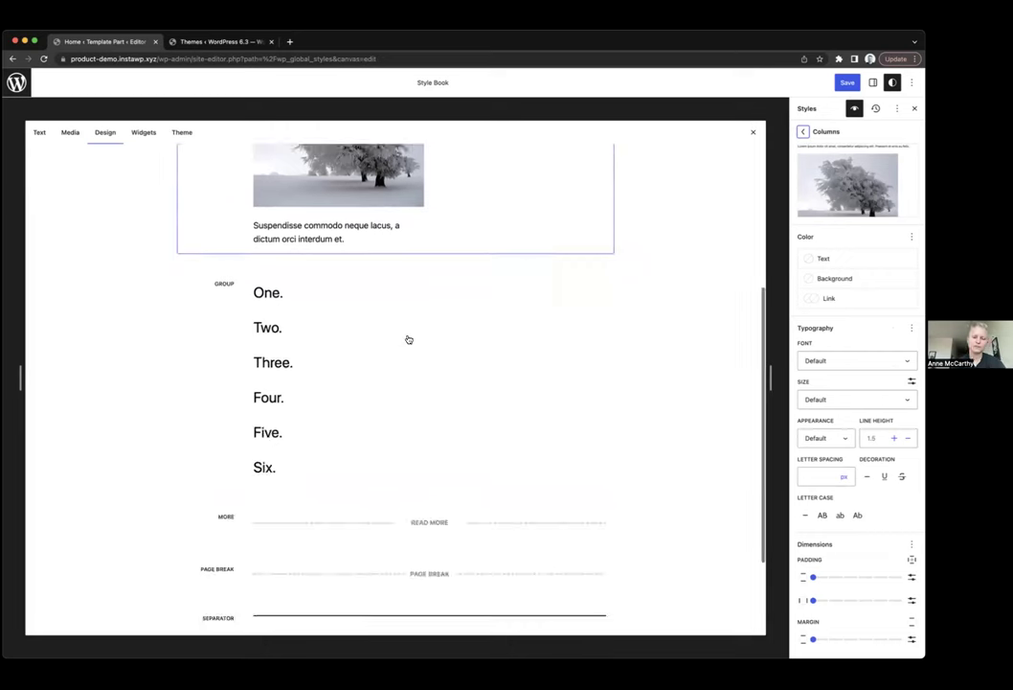
pyautogui.click(408, 339)
pyautogui.scroll(-3, 437, 342)
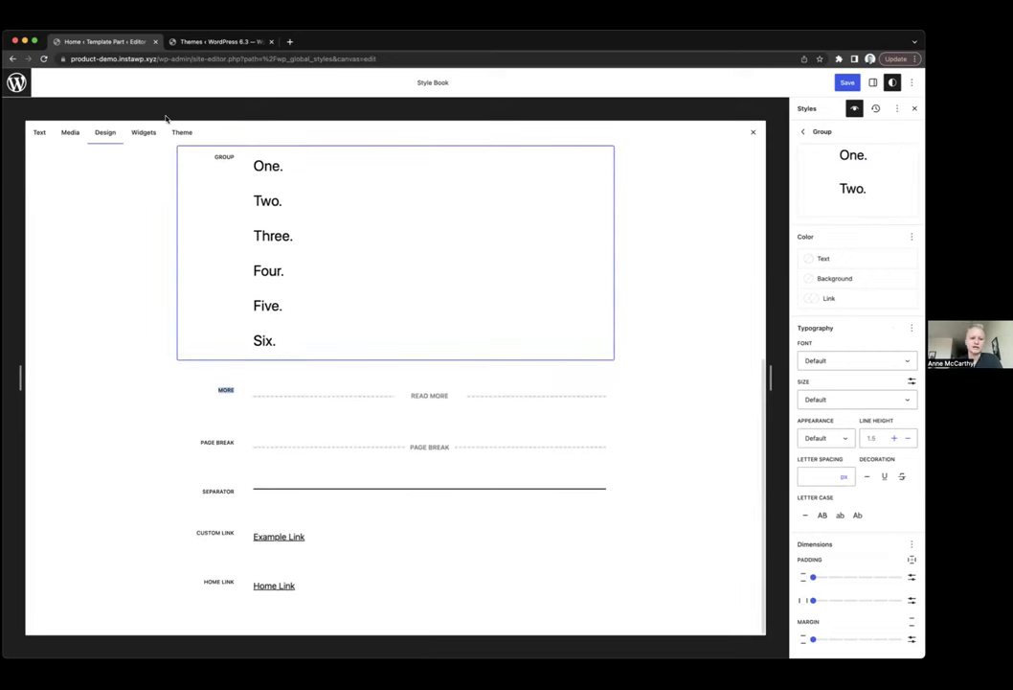
# - Examine the Image block's styles and its Rounded variation among the media examples, and return to the Blocks list
pyautogui.click(74, 132)
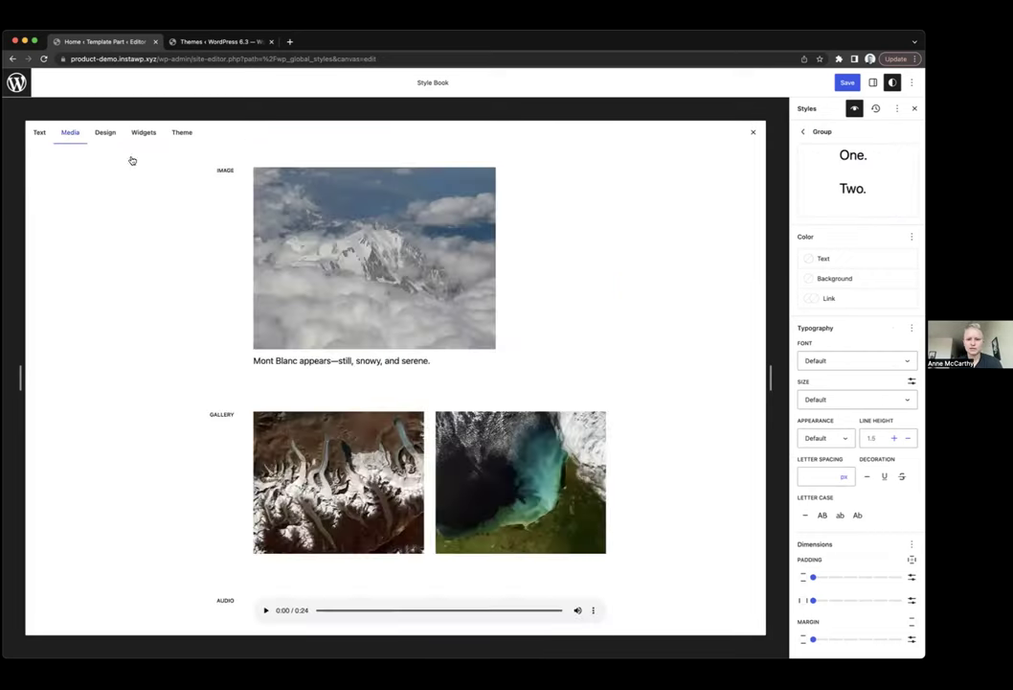
pyautogui.click(351, 277)
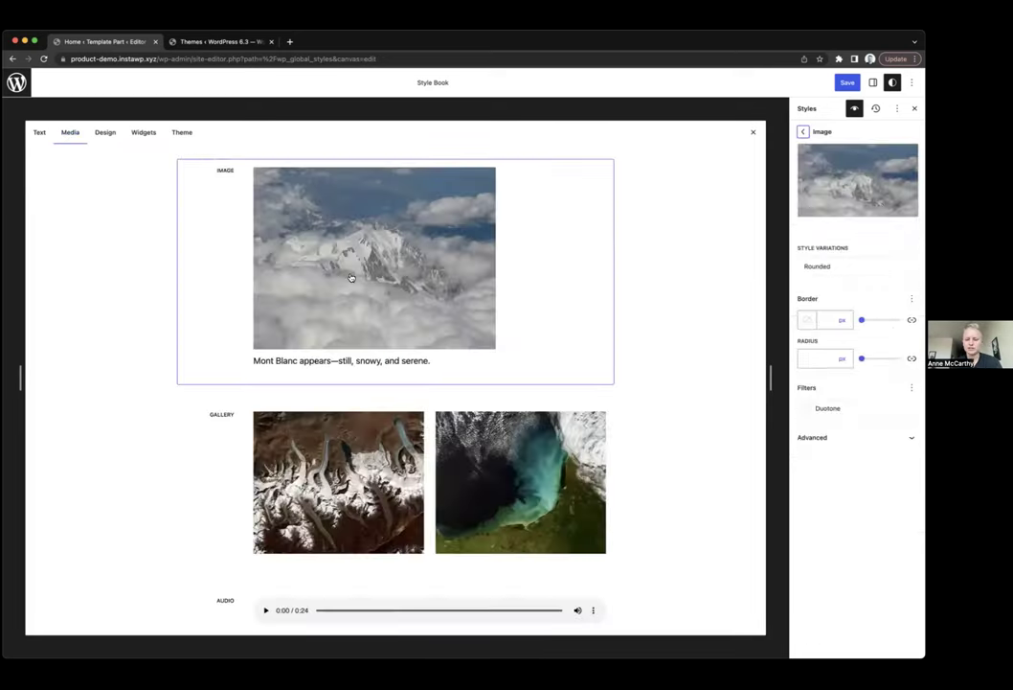
pyautogui.click(815, 267)
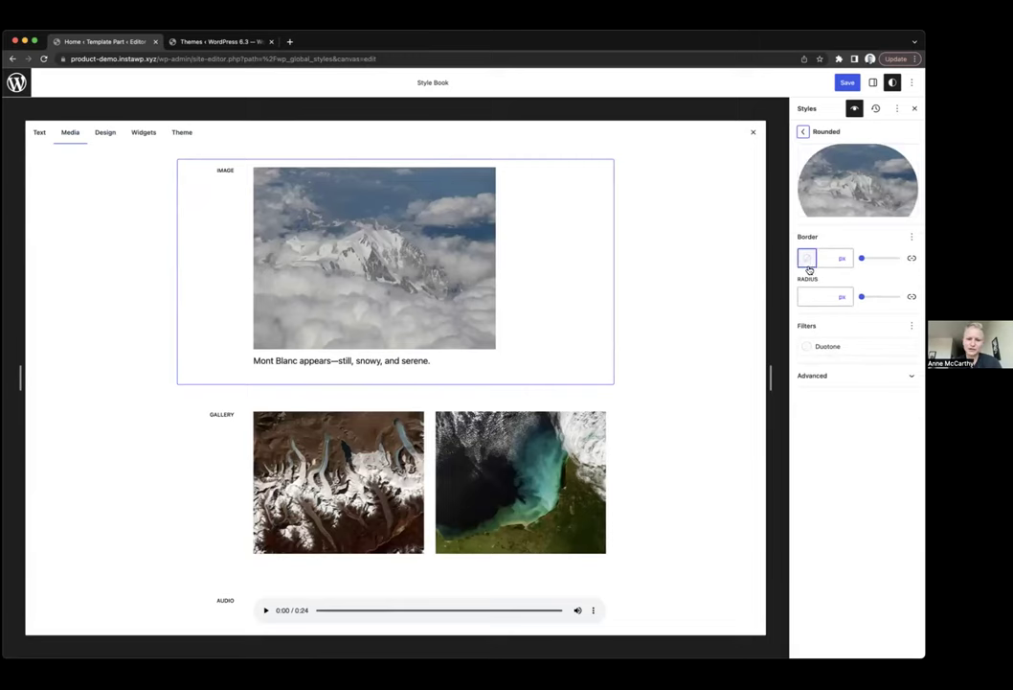
pyautogui.click(805, 132)
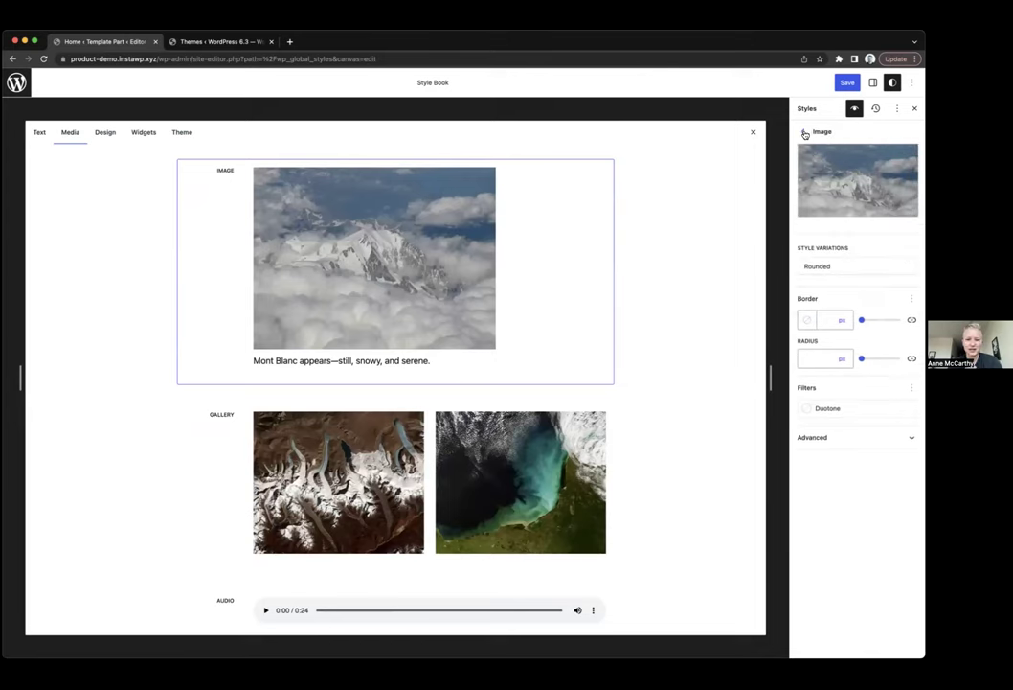
pyautogui.click(803, 133)
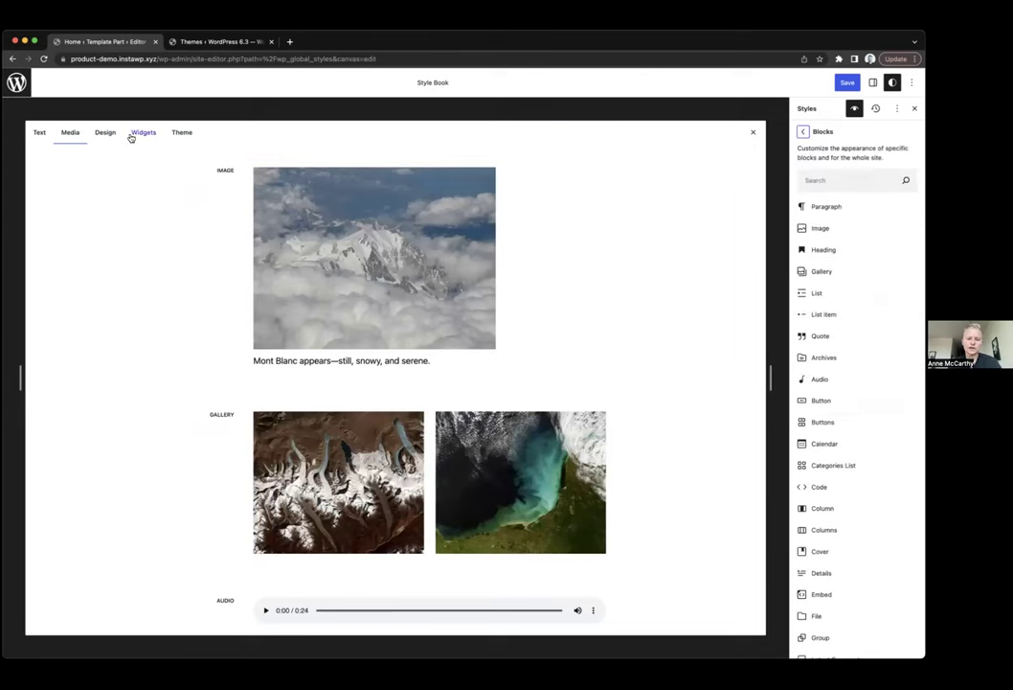
# - Examine the Heading block's styles among the text examples and return to the Blocks list
pyautogui.click(40, 133)
pyautogui.click(430, 285)
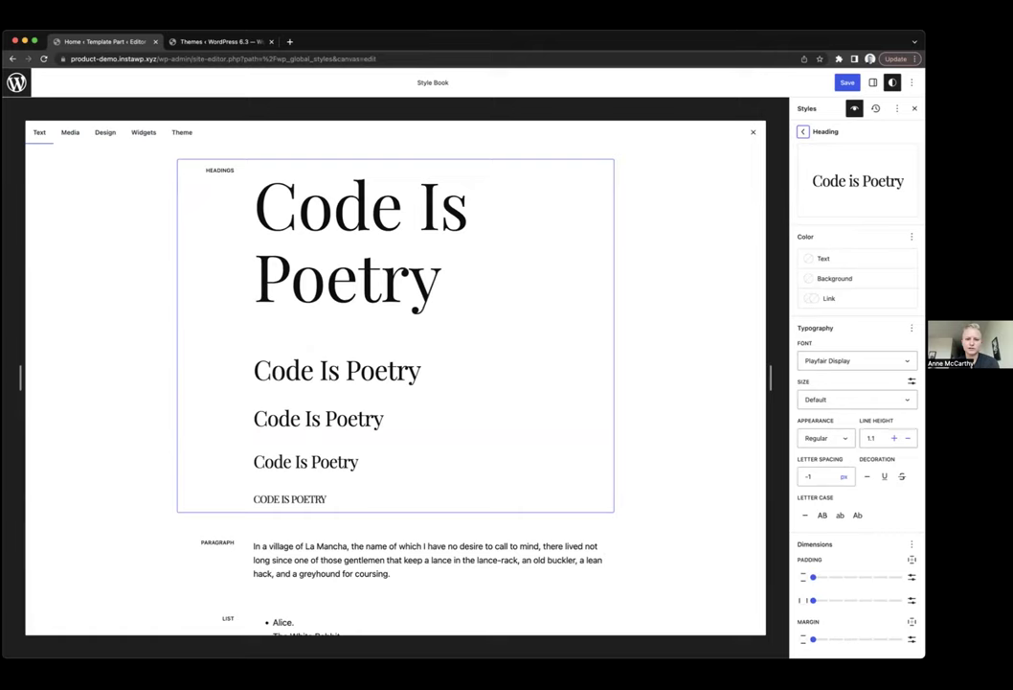
pyautogui.click(803, 131)
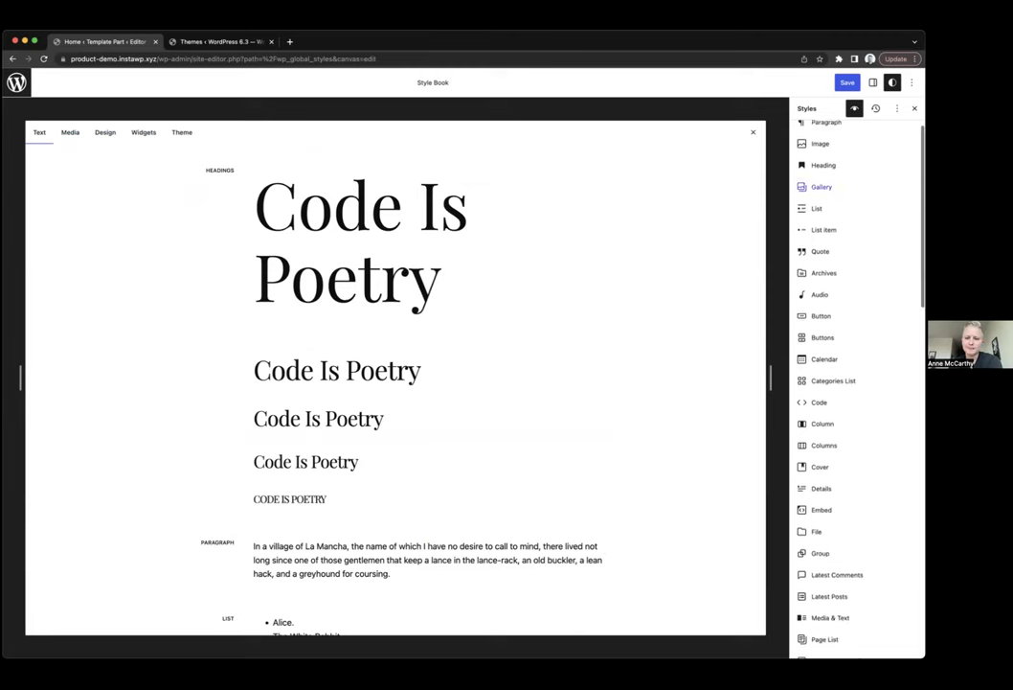
# - Close the Style Book and the Styles settings, and turn on the Top toolbar view option
pyautogui.click(753, 132)
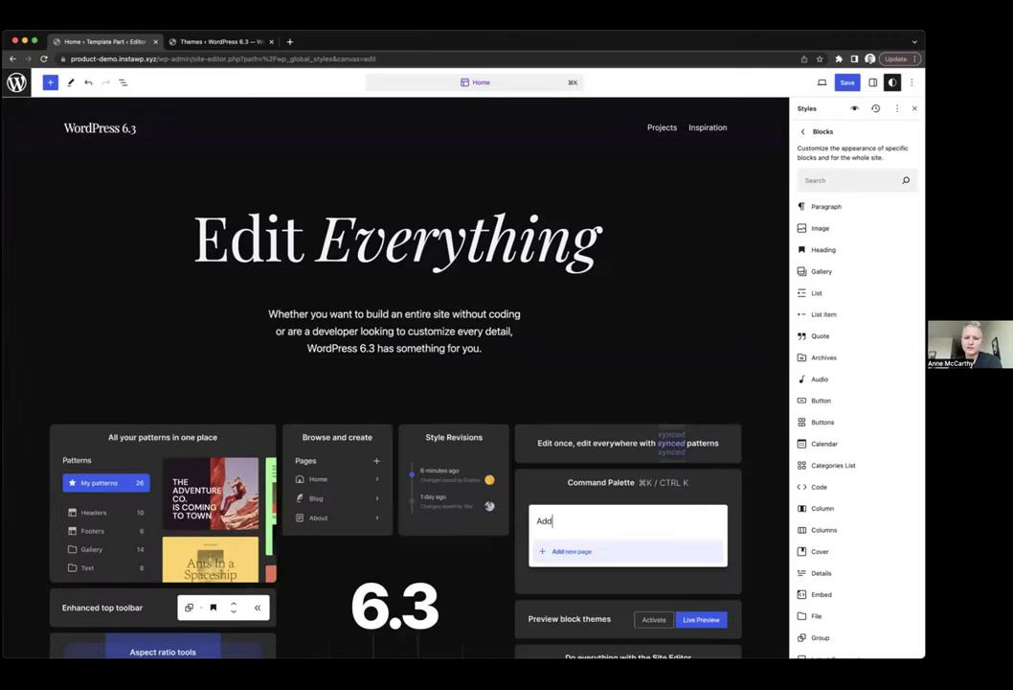
pyautogui.click(914, 108)
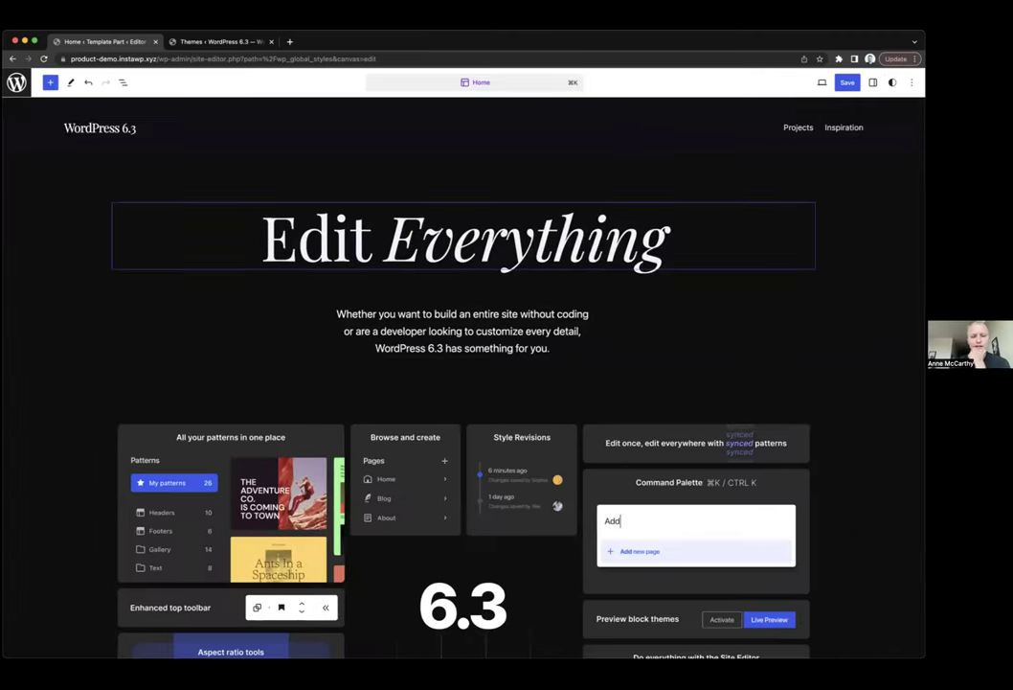
pyautogui.click(912, 82)
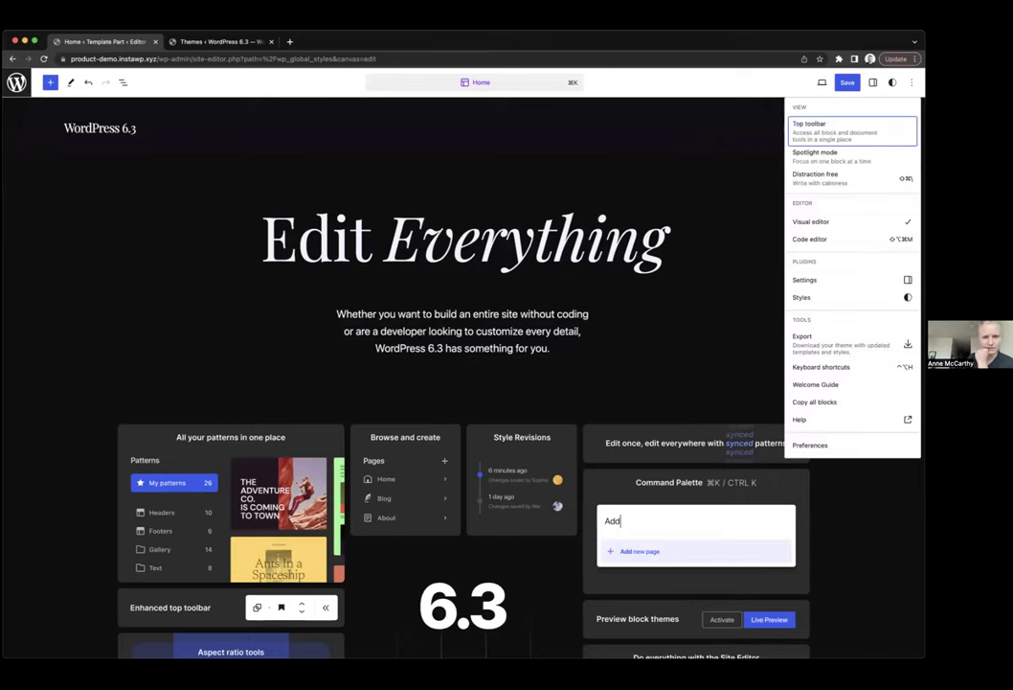
pyautogui.click(830, 135)
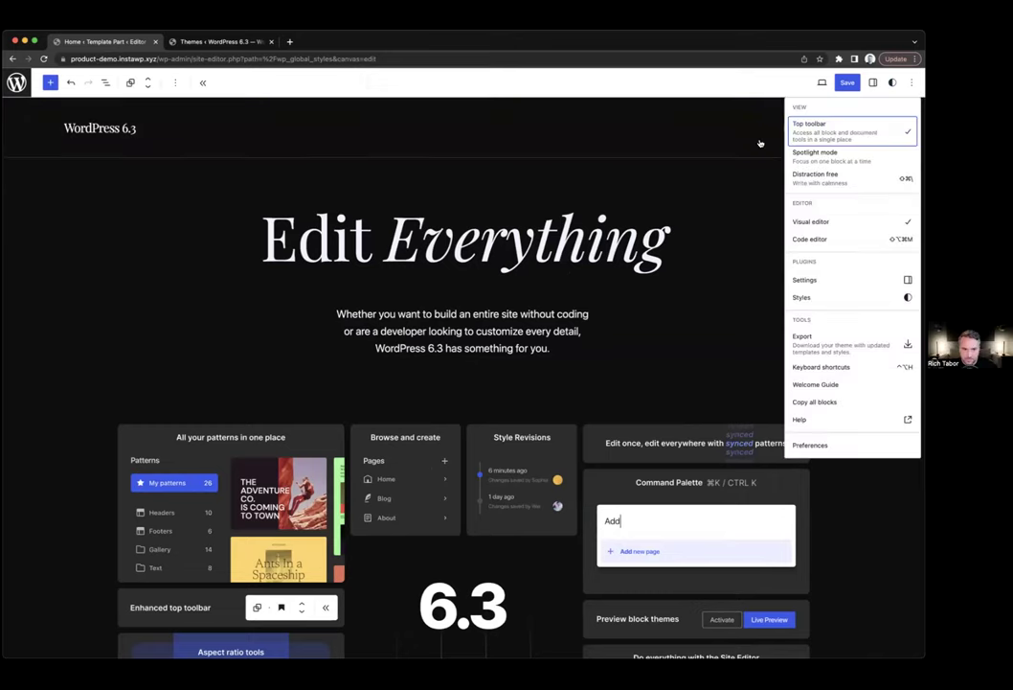
# - Select the "Edit Everything" heading, the intro paragraph and the feature image in turn to examine each block's tools
pyautogui.click(328, 239)
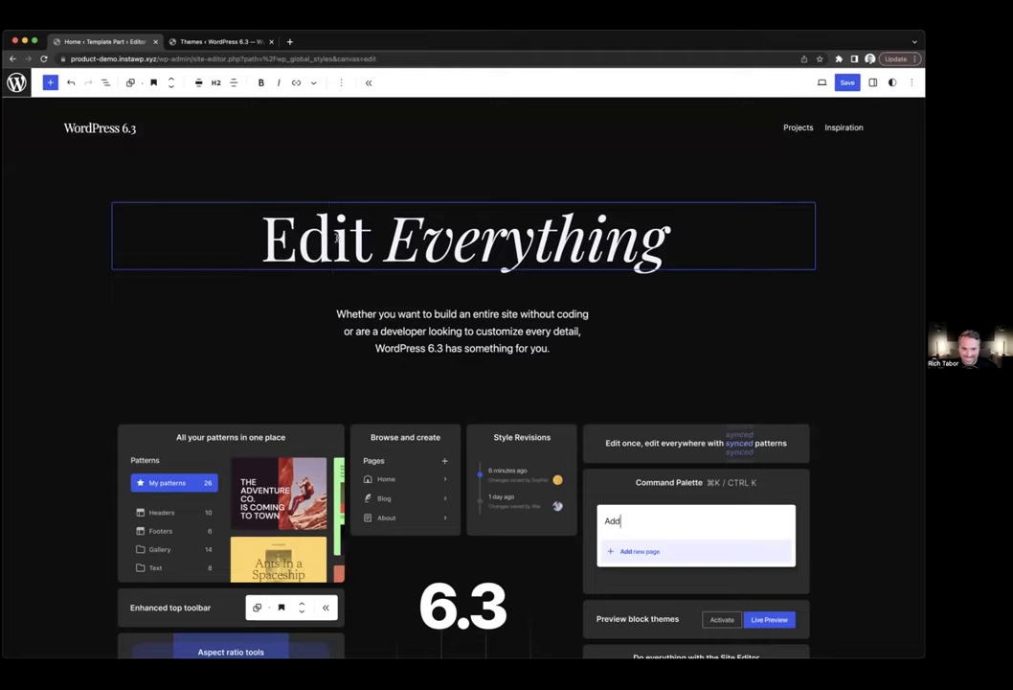
pyautogui.click(384, 310)
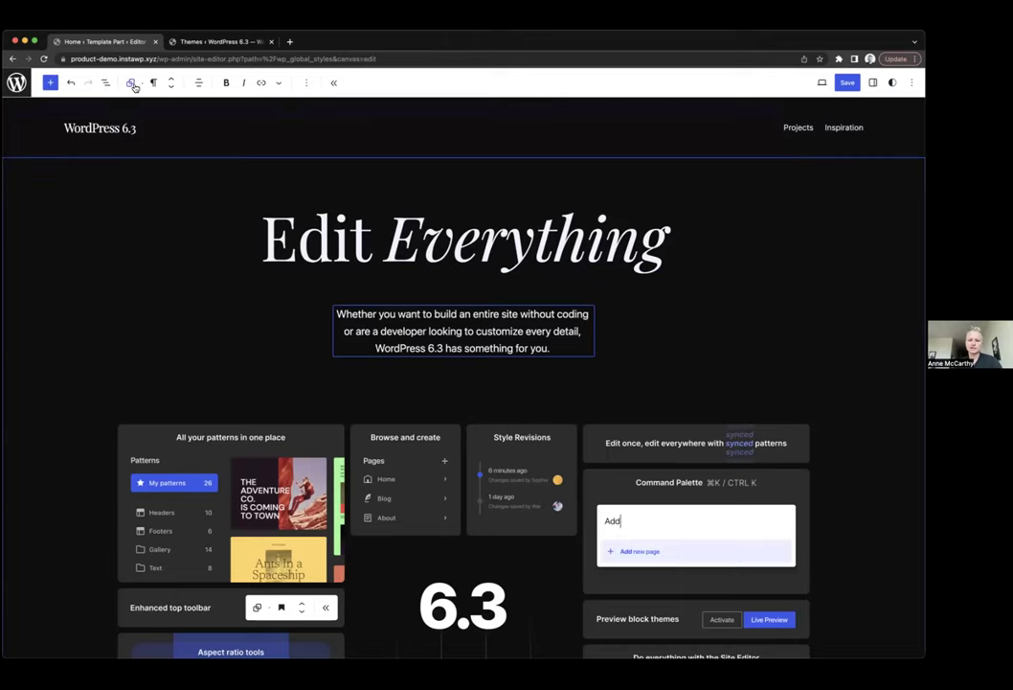
pyautogui.scroll(-5, 397, 234)
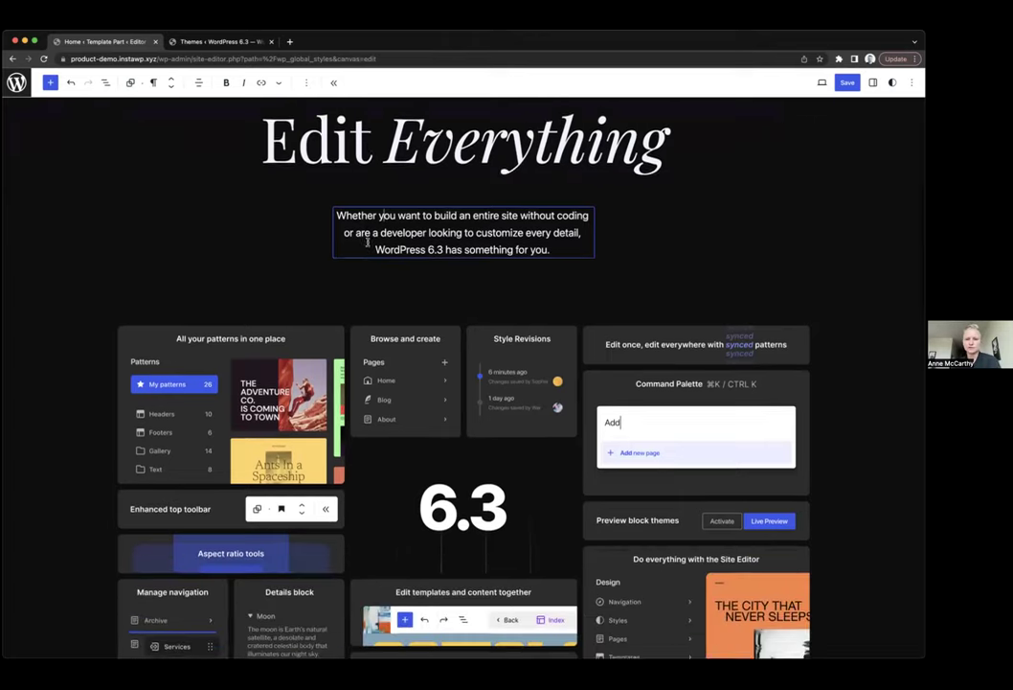
pyautogui.click(393, 236)
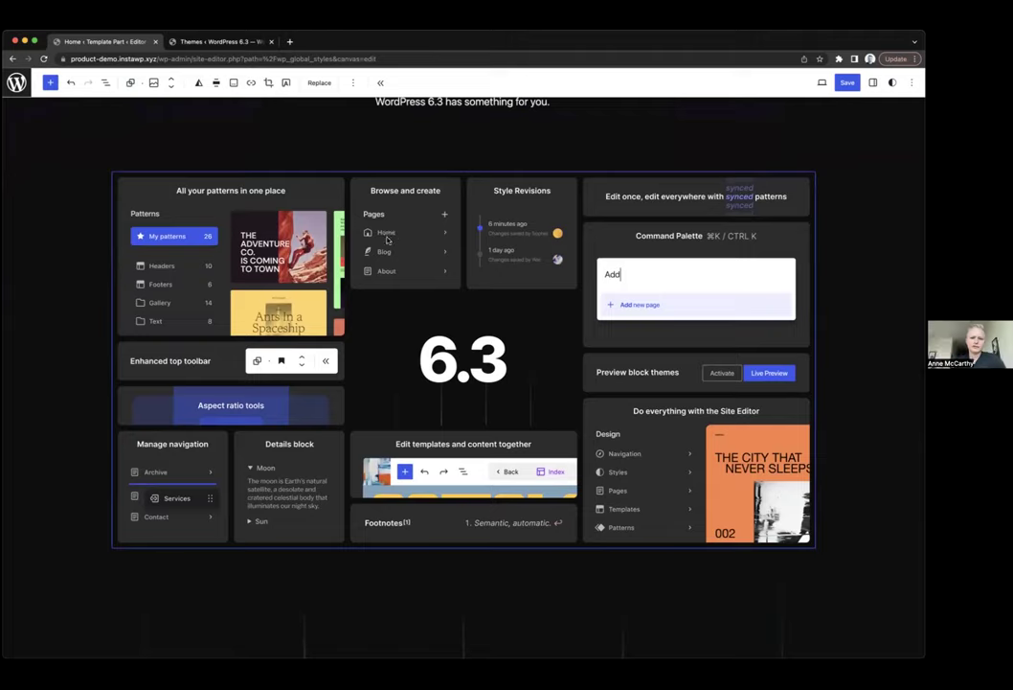
pyautogui.scroll(5, 385, 238)
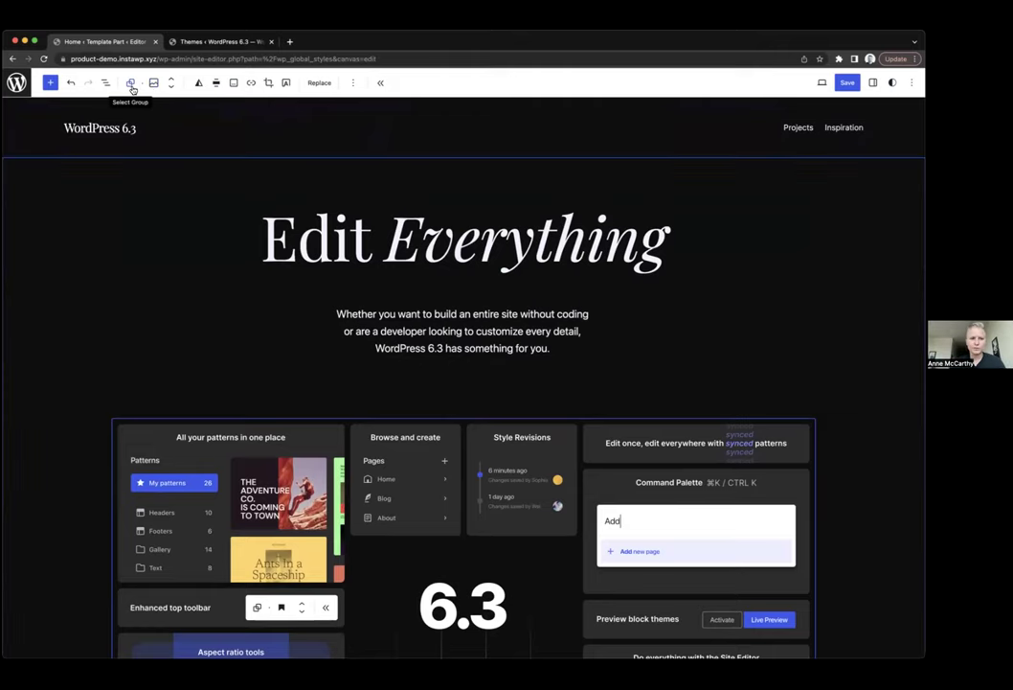
# - Collapse and expand the image's block tools, and select its parent group and the outer group above it
pyautogui.click(380, 83)
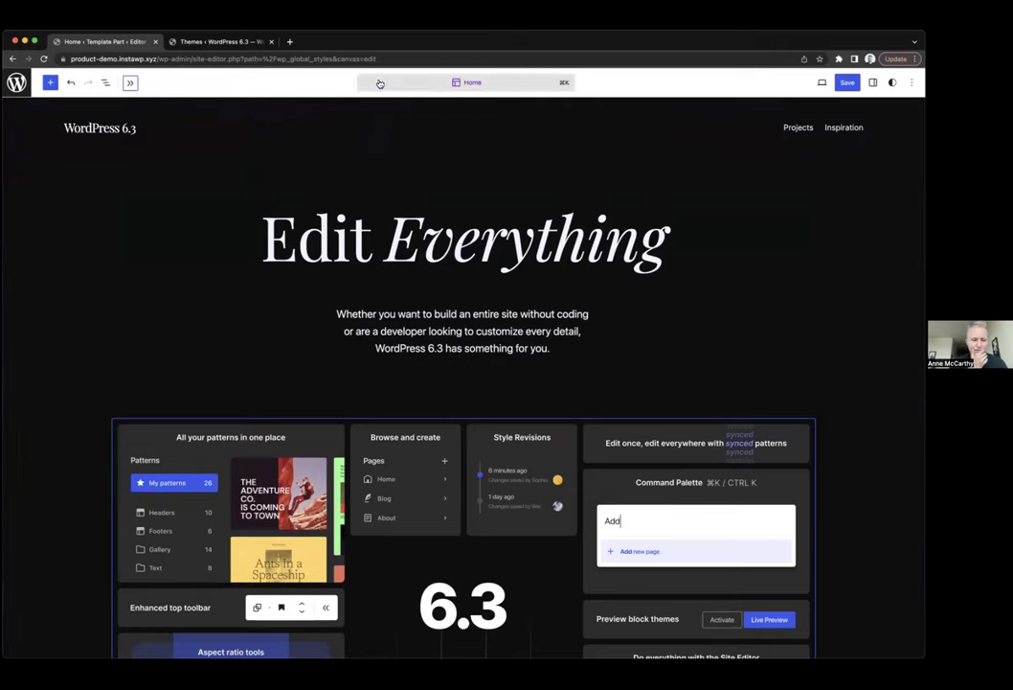
pyautogui.click(130, 84)
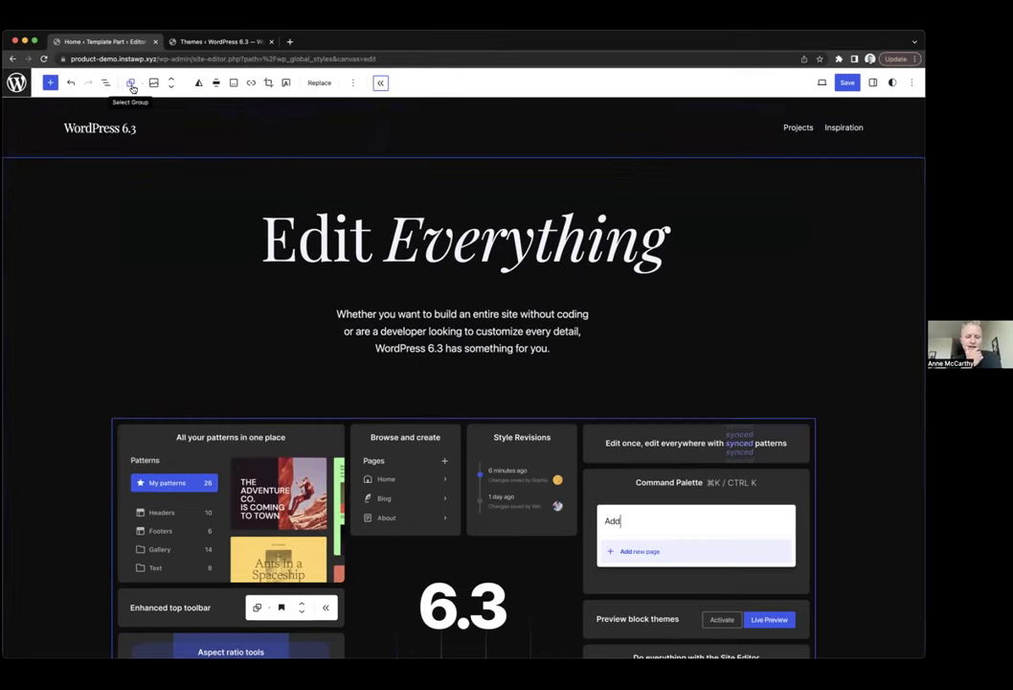
pyautogui.click(130, 84)
pyautogui.click(131, 86)
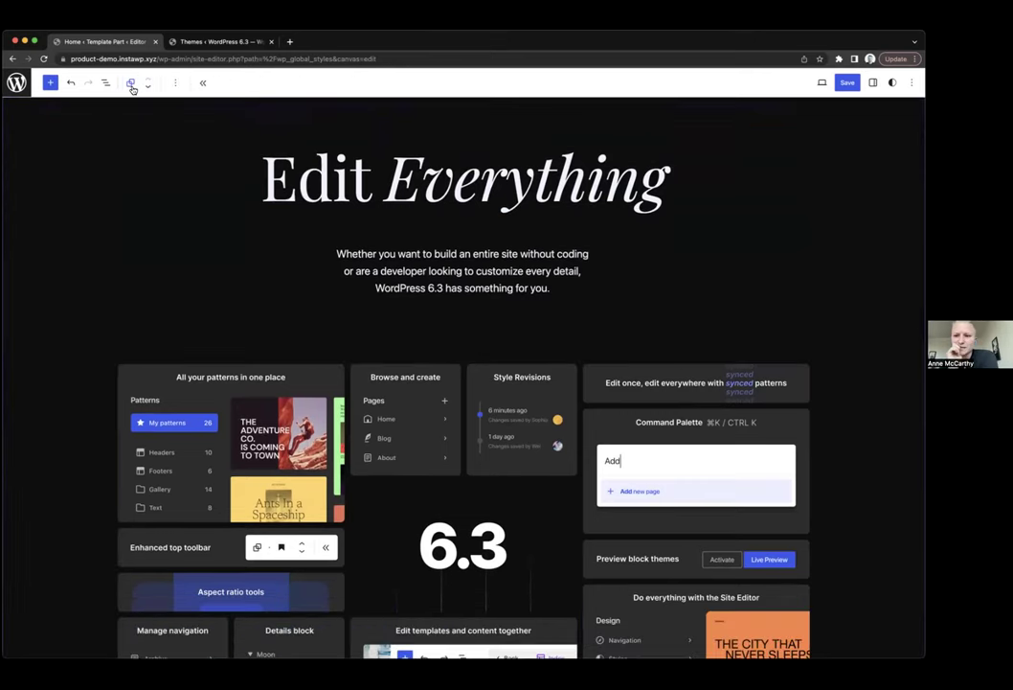
# - Inspect the tools of the heading, its parent group and the intro paragraph, collapsing and restoring the paragraph's block tools
pyautogui.click(361, 182)
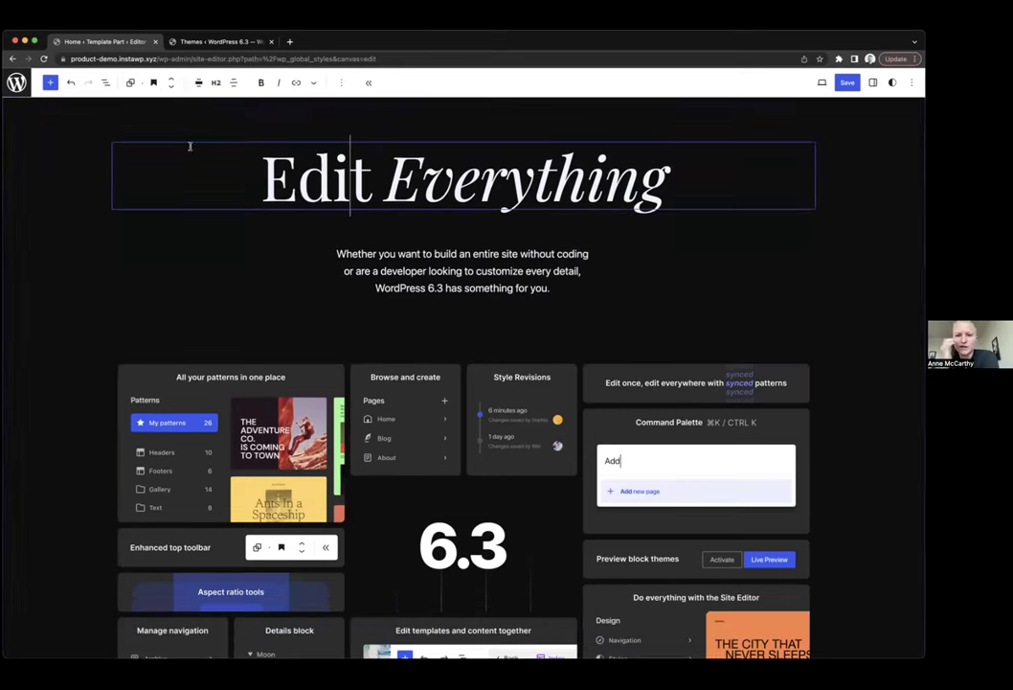
pyautogui.click(129, 84)
pyautogui.scroll(2, 392, 231)
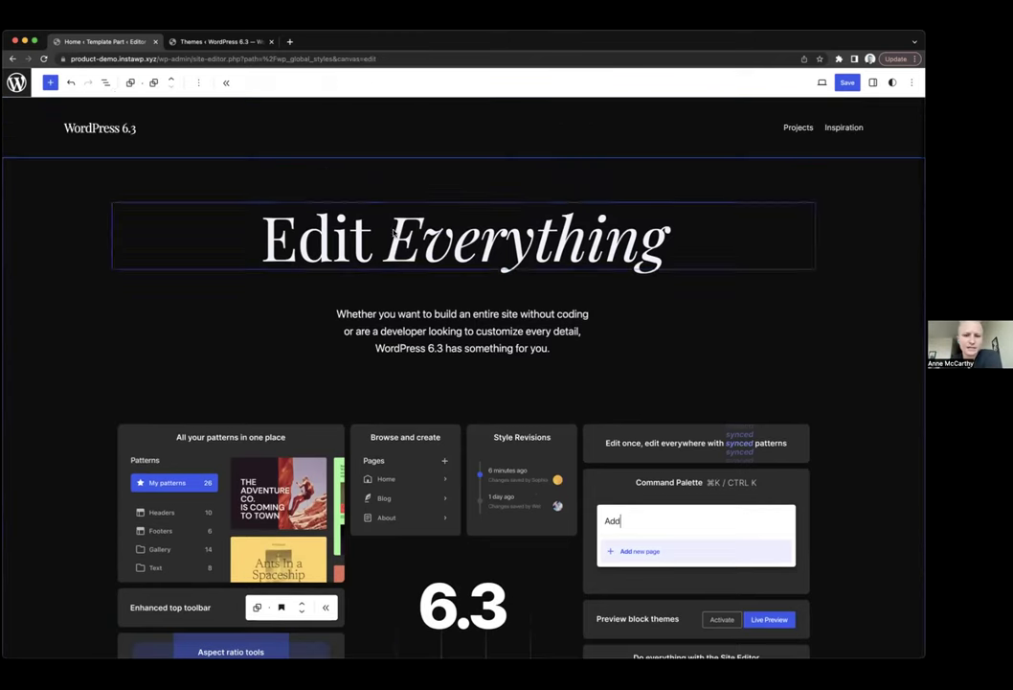
pyautogui.click(397, 314)
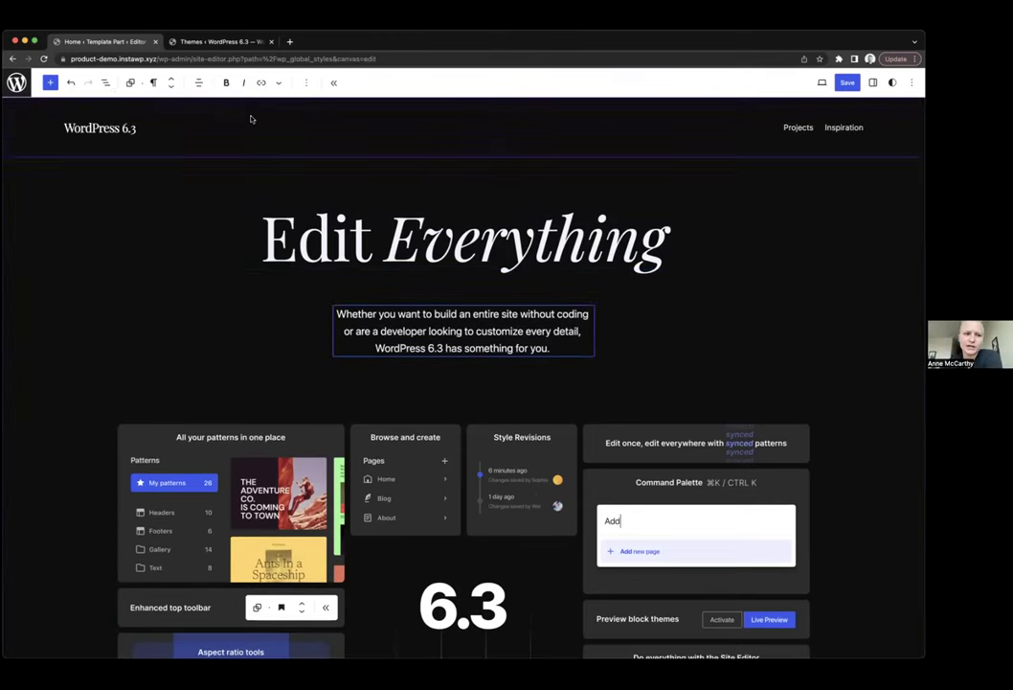
pyautogui.click(333, 86)
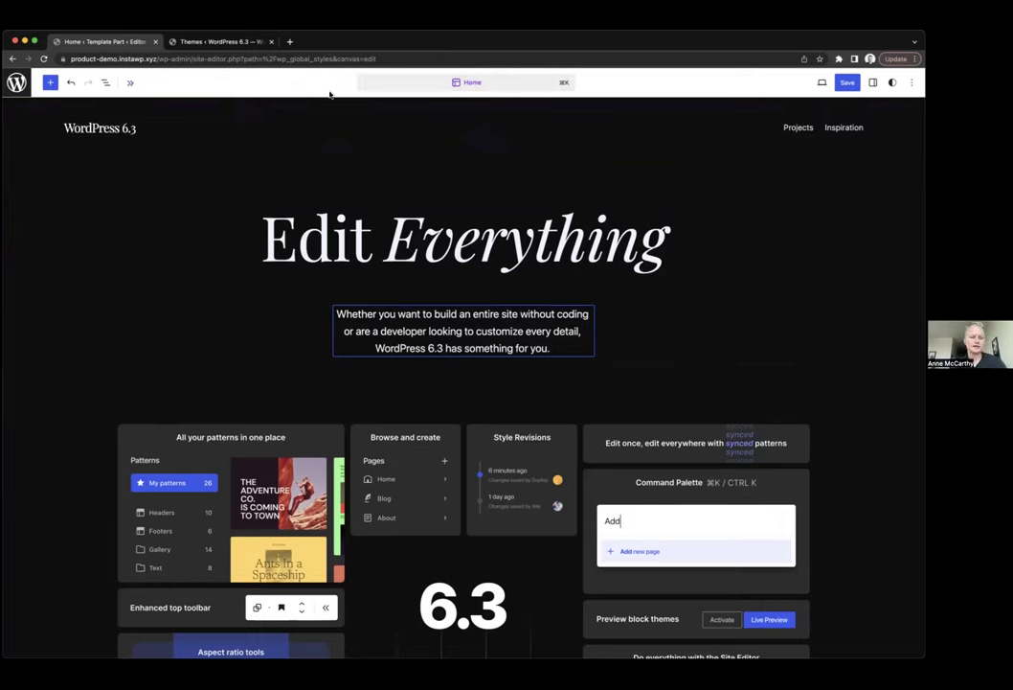
pyautogui.hotkey('alt', 'F10')
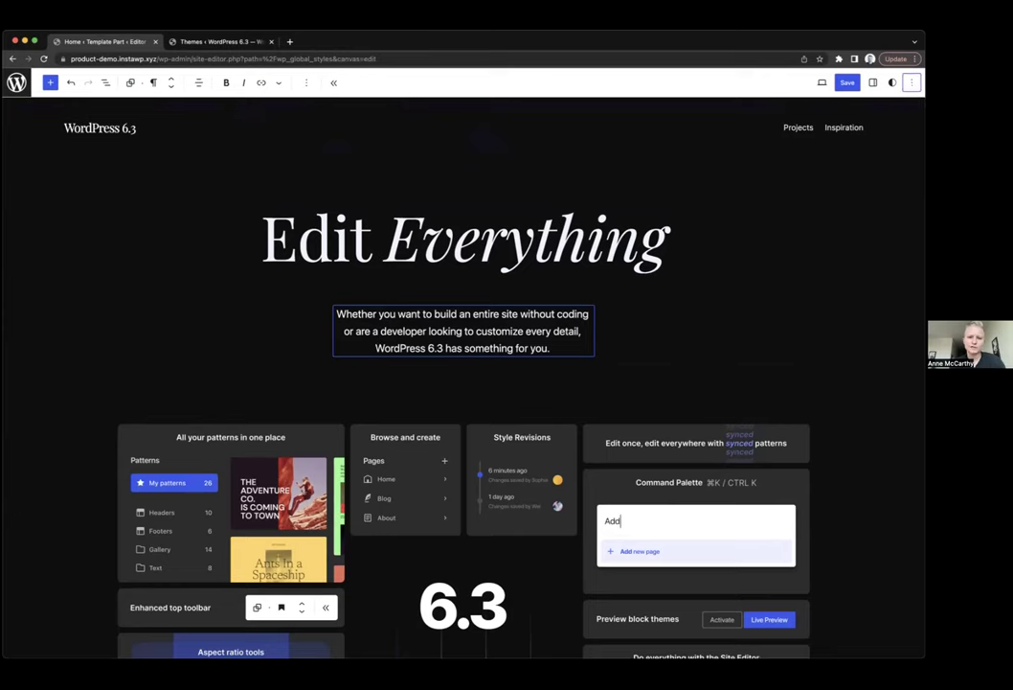
# - Turn off the Top toolbar view option and return to the page canvas
pyautogui.click(911, 82)
pyautogui.click(821, 131)
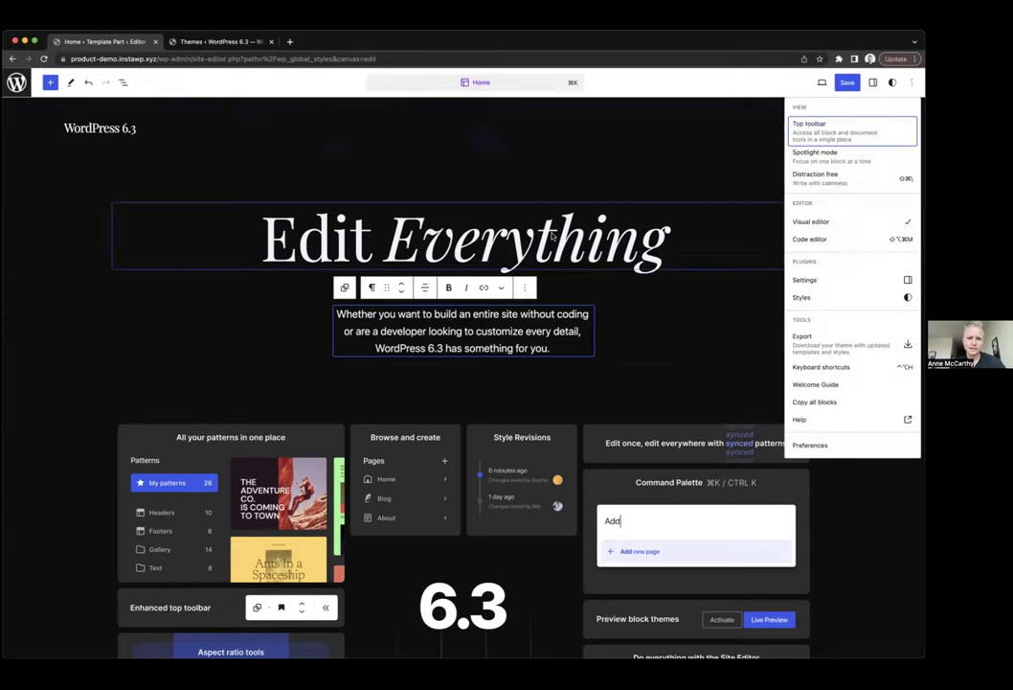
pyautogui.click(552, 236)
# - Select the "Edit Everything" heading and examine how its floating block tools behave over the page content
pyautogui.scroll(-2, 635, 242)
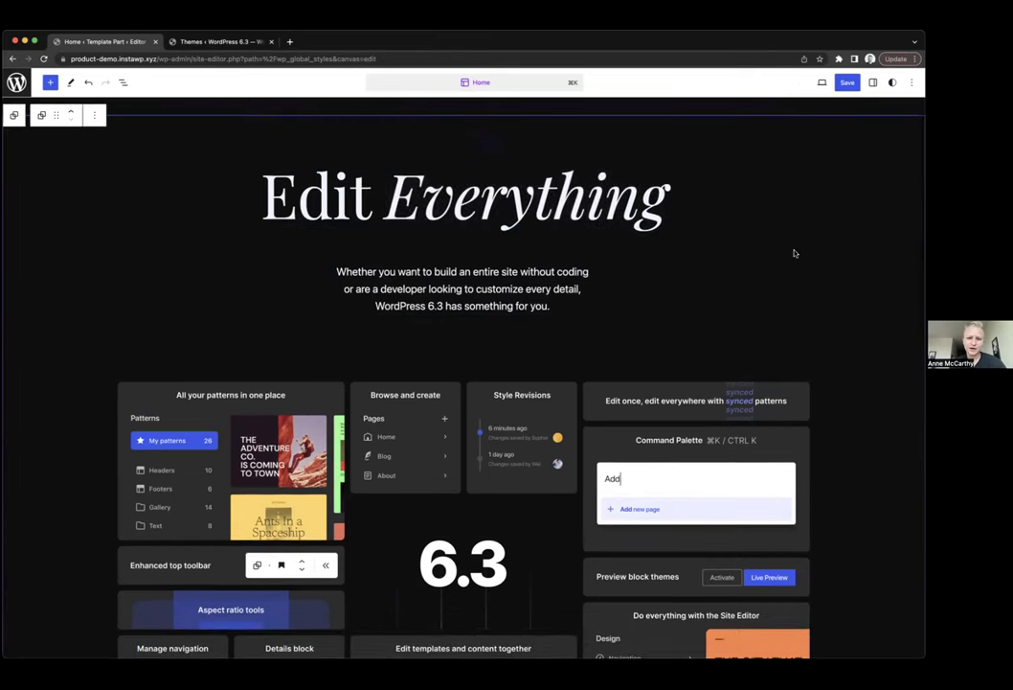
pyautogui.scroll(2, 794, 253)
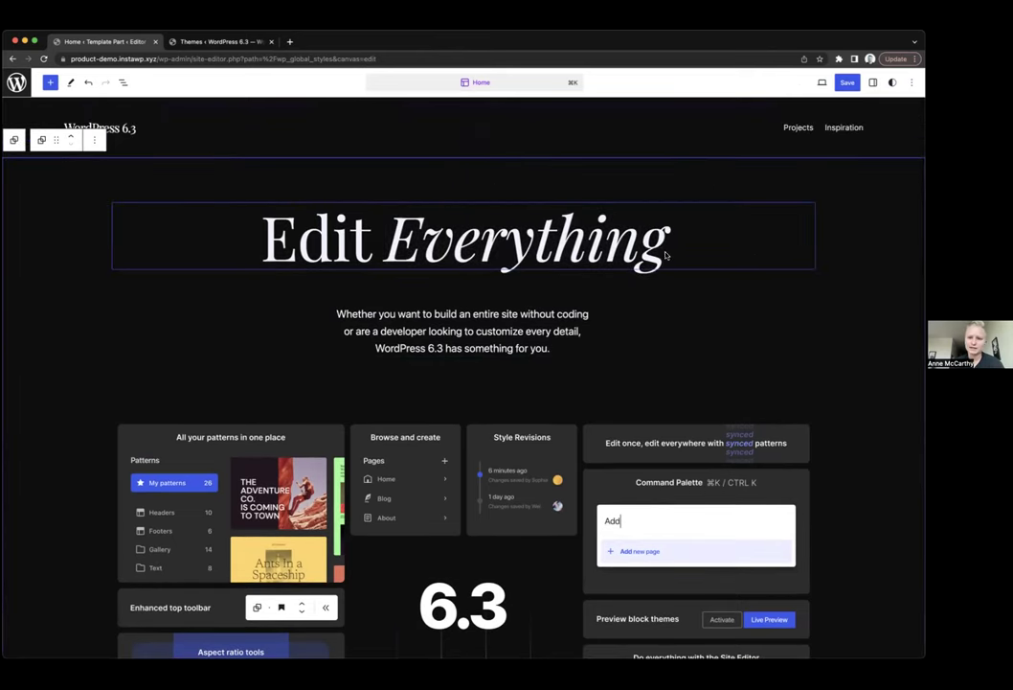
pyautogui.click(663, 255)
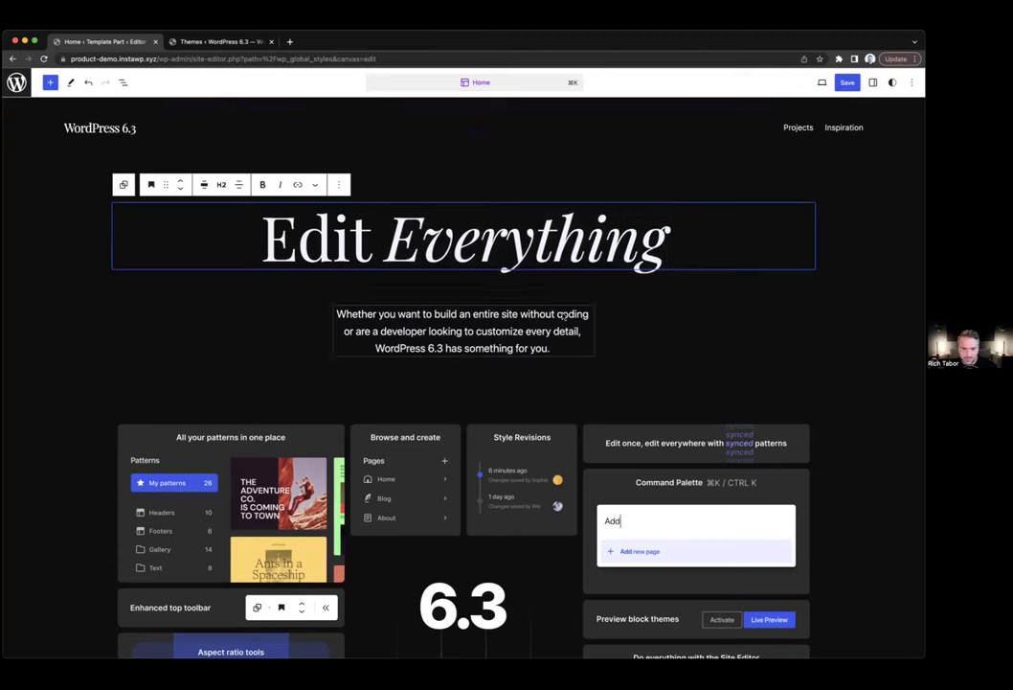
pyautogui.scroll(-3, 374, 300)
pyautogui.scroll(3, 287, 287)
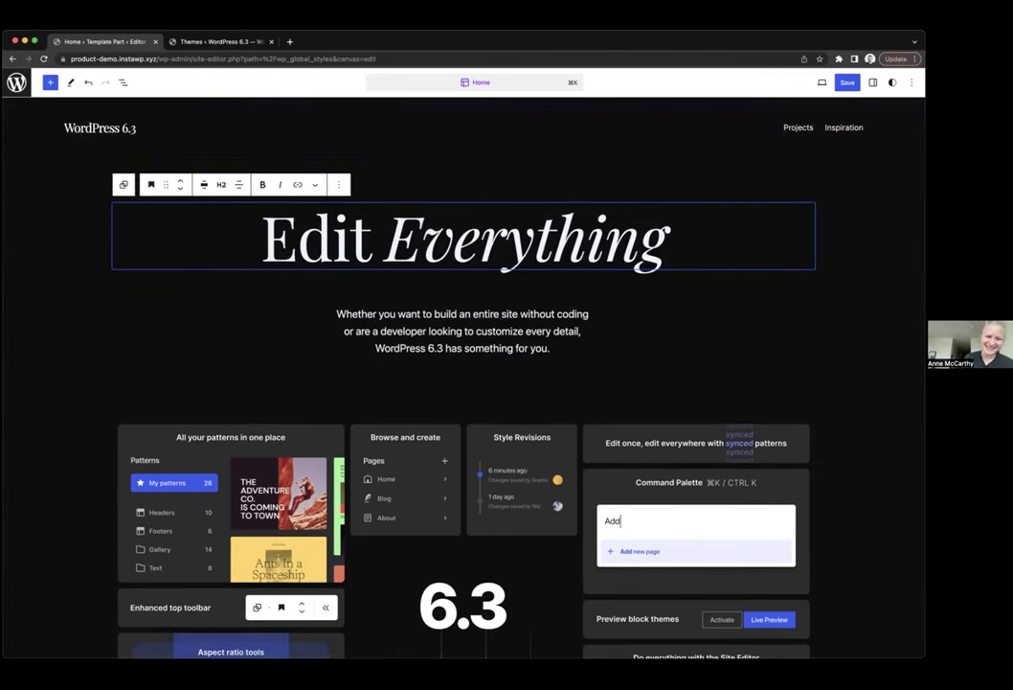
# - Turn on the Top toolbar view option and expand the heading's collapsed block tools
pyautogui.click(911, 83)
pyautogui.click(833, 129)
pyautogui.click(297, 76)
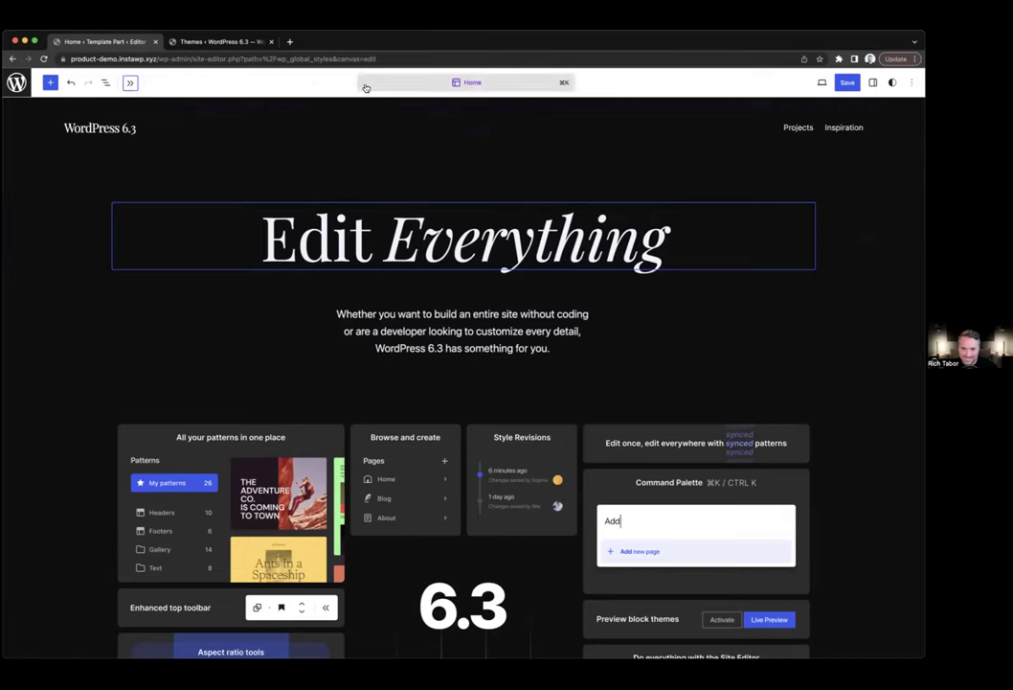
pyautogui.click(131, 83)
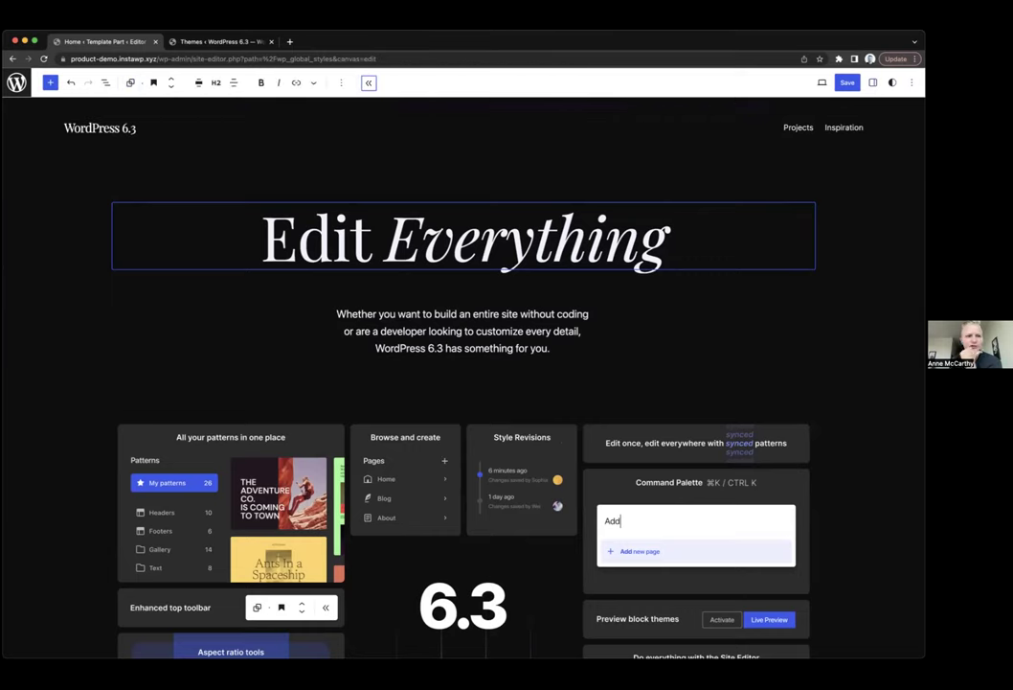
# - Turn the Top toolbar view option back off and return to the heading on the canvas
pyautogui.click(911, 83)
pyautogui.click(822, 123)
pyautogui.click(632, 84)
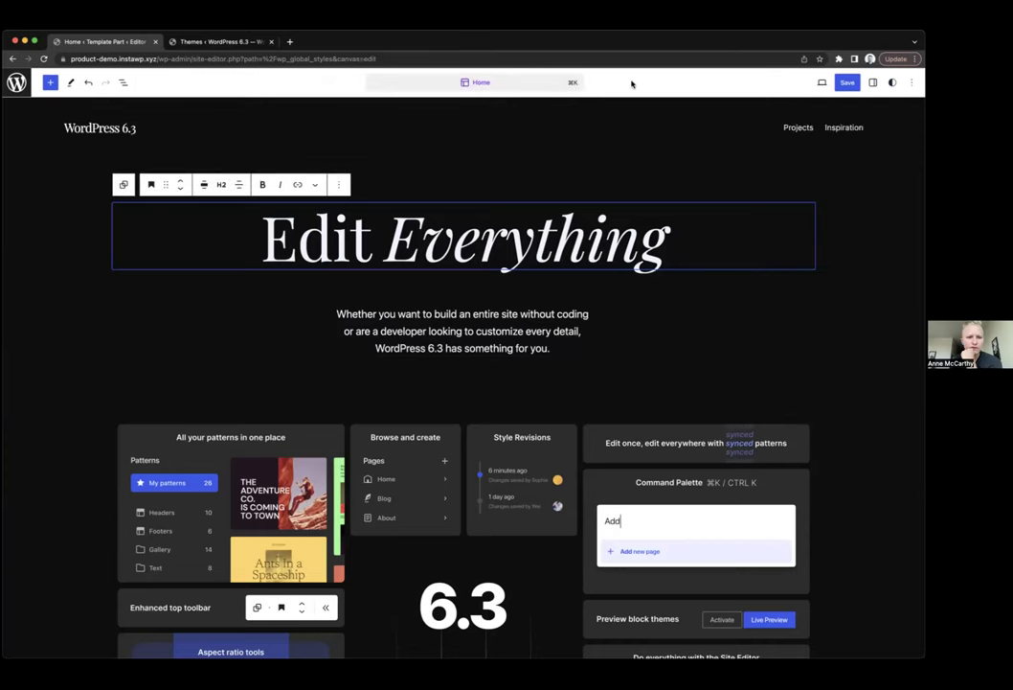
pyautogui.scroll(-1, 663, 141)
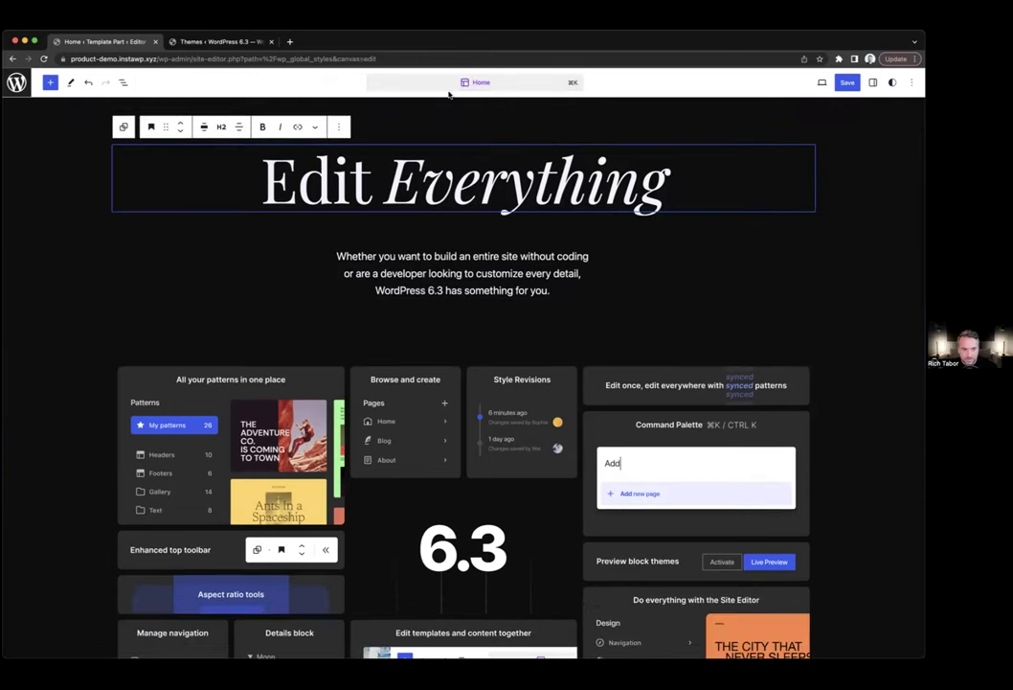
pyautogui.scroll(1, 576, 136)
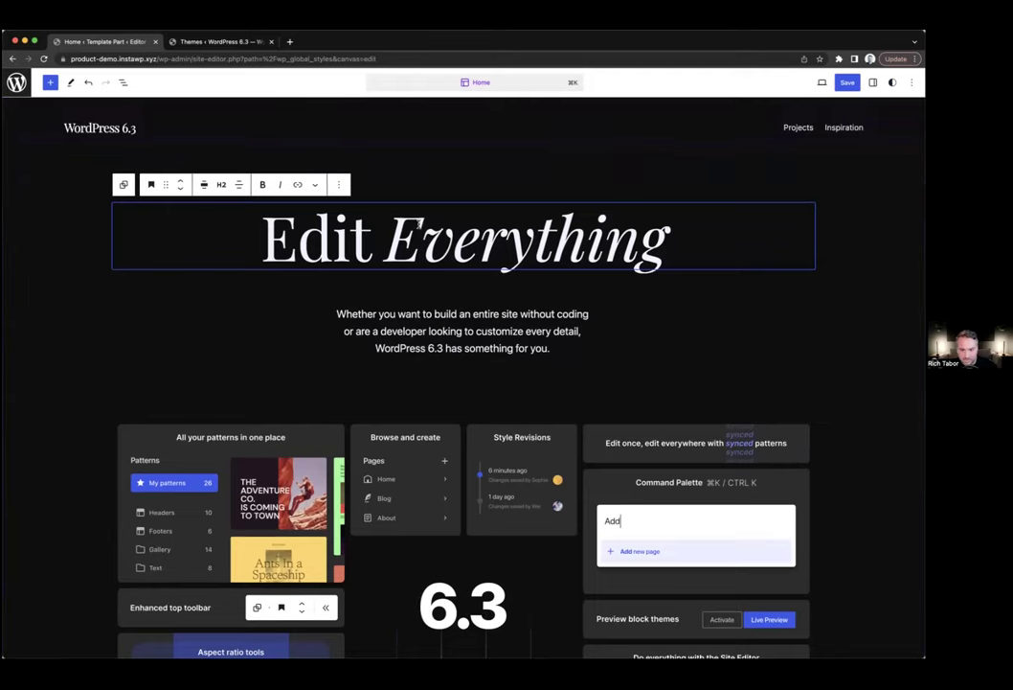
# - Examine the floating block tools of the paragraph and heading in the "Dream it. Build it." section
pyautogui.click(395, 314)
pyautogui.scroll(-10, 397, 303)
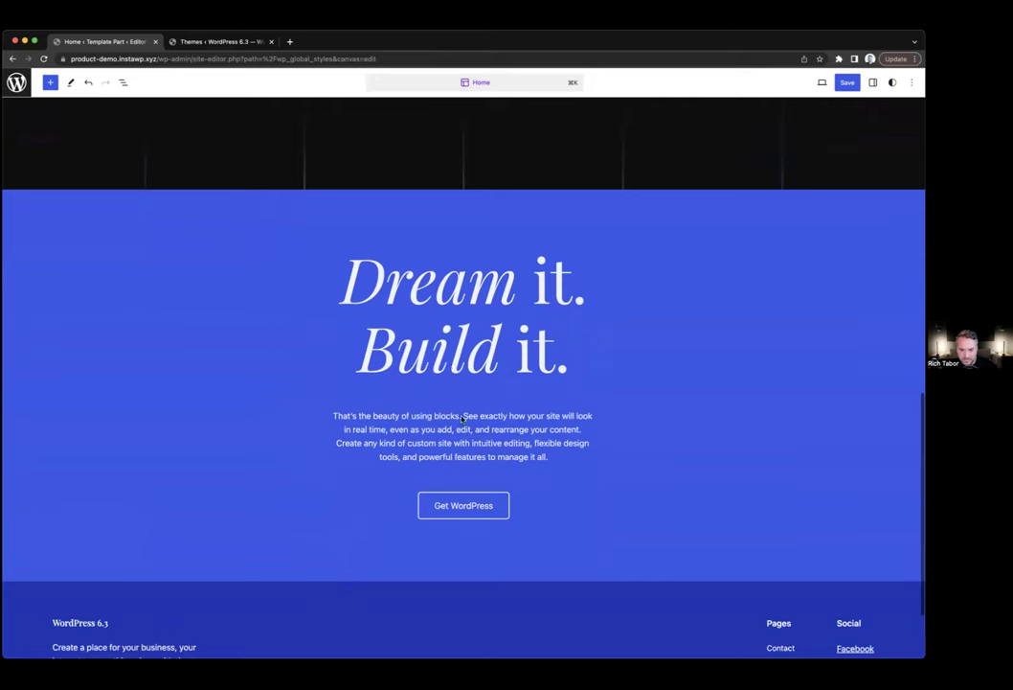
pyautogui.click(461, 418)
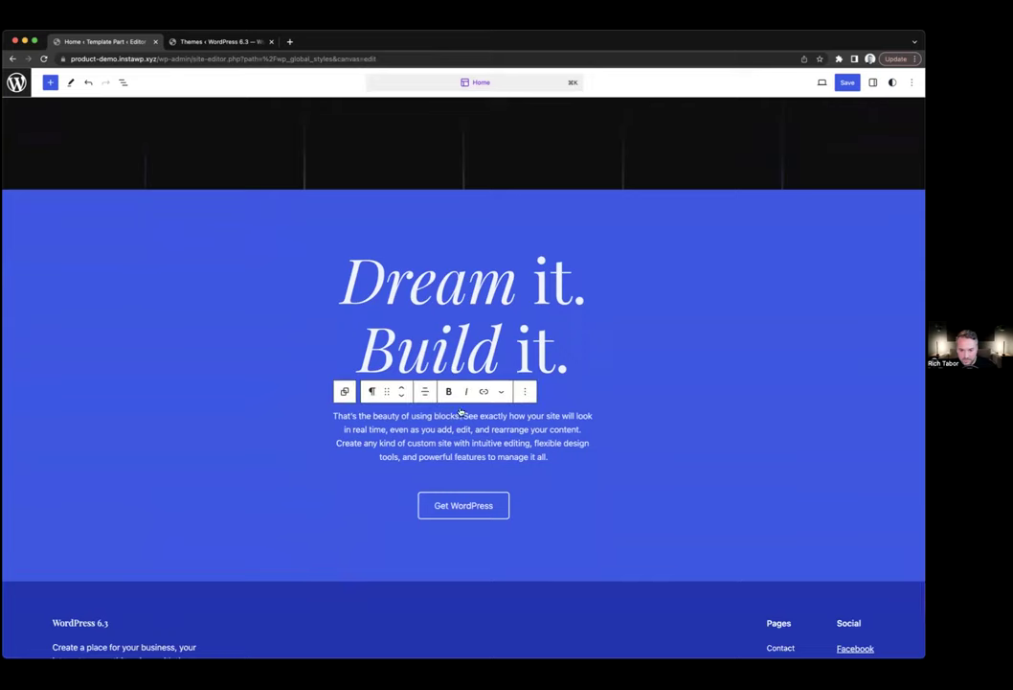
pyautogui.doubleClick(422, 359)
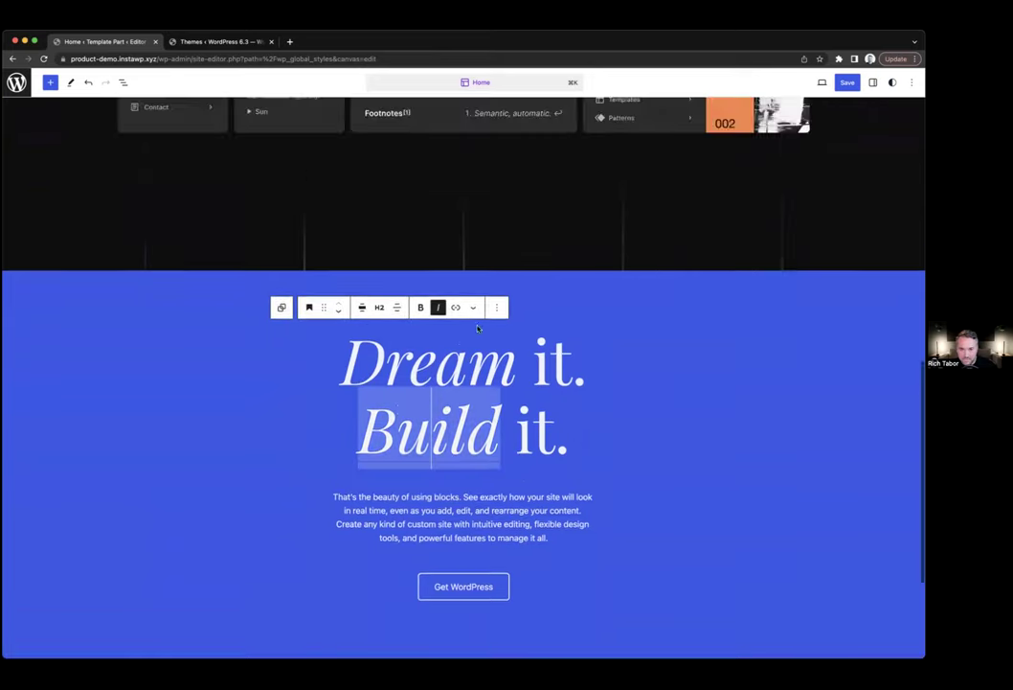
pyautogui.scroll(10, 477, 303)
pyautogui.scroll(1, 477, 305)
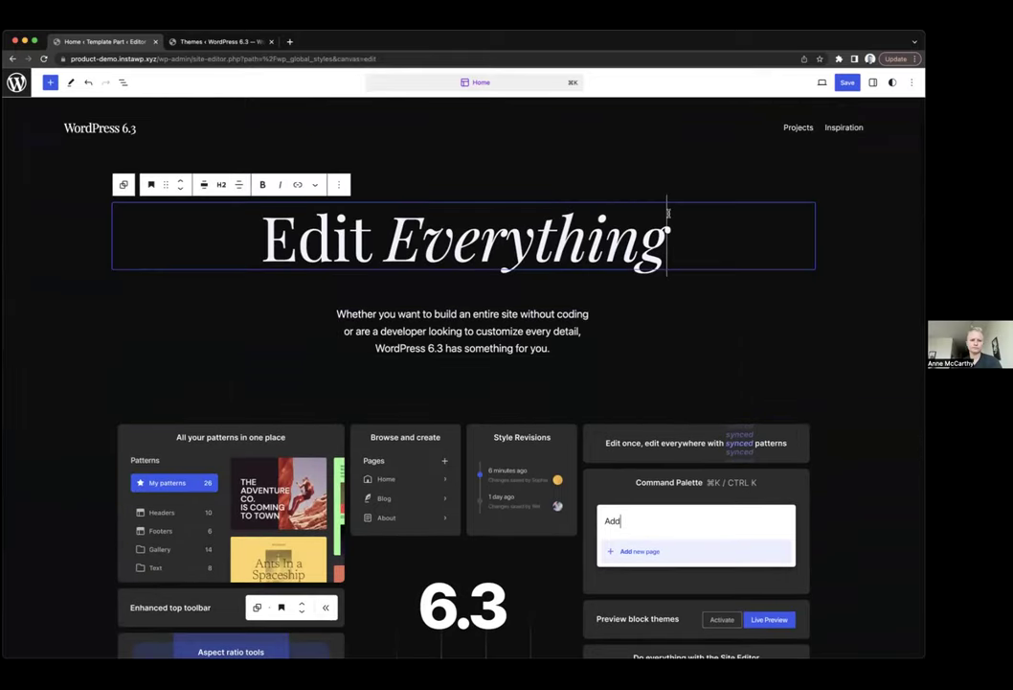
# - Turn on the Distraction free view option and return to the page heading
pyautogui.click(910, 82)
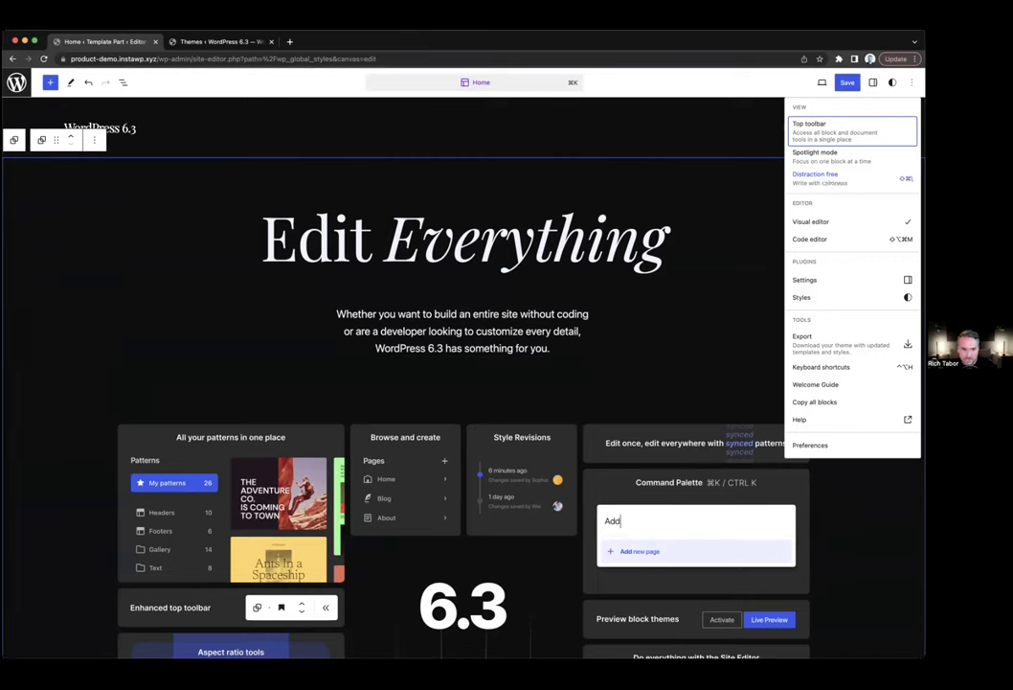
pyautogui.press('Down')
pyautogui.press('Down')
pyautogui.press('Return')
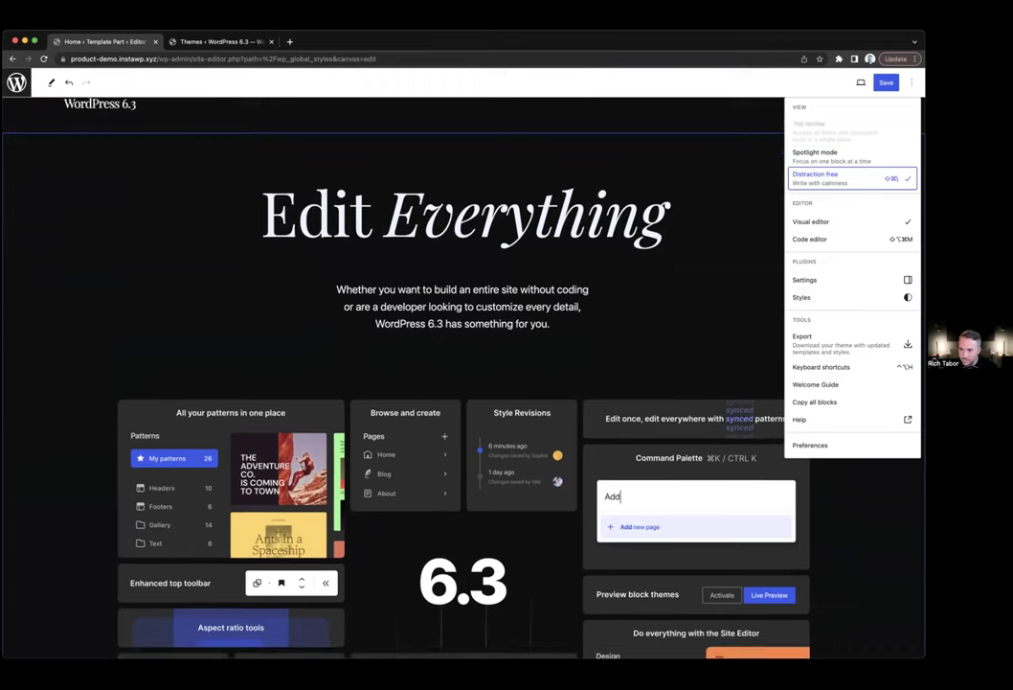
pyautogui.click(591, 231)
# - Replace the word "Edit" in the main heading with "Do"
pyautogui.scroll(-3, 575, 234)
pyautogui.scroll(3, 545, 238)
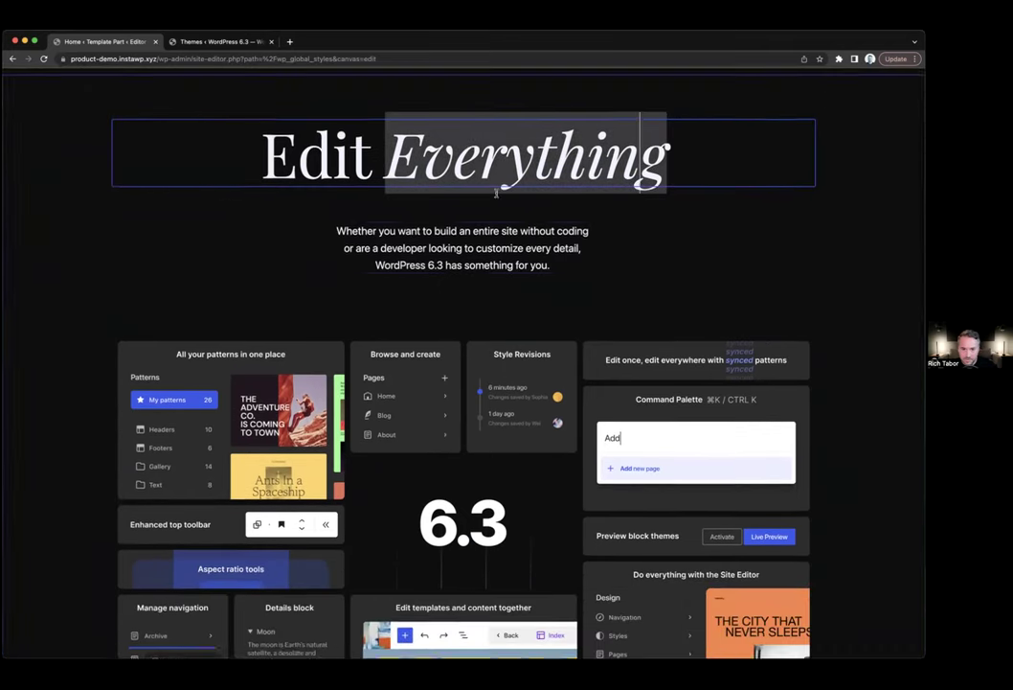
pyautogui.doubleClick(553, 214)
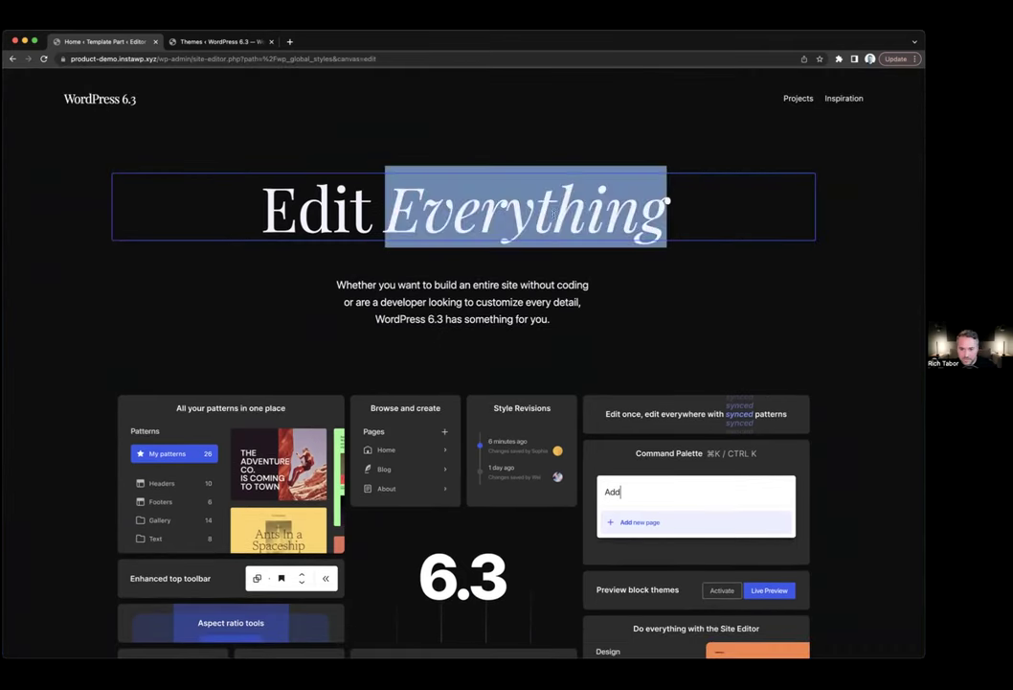
pyautogui.doubleClick(315, 205)
pyautogui.write('Do')
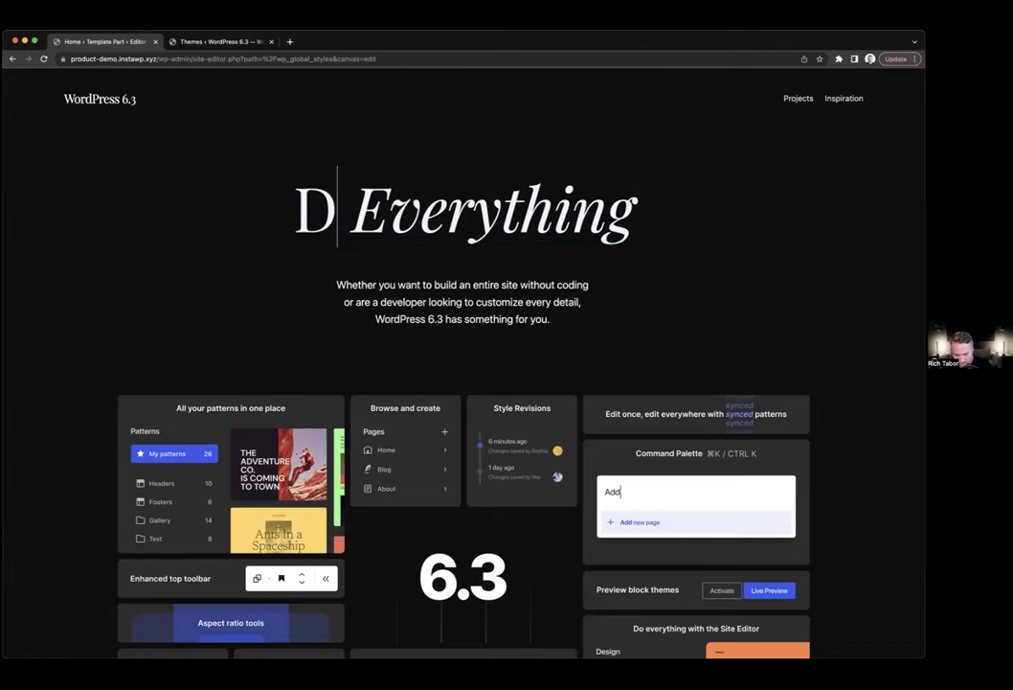
pyautogui.click(467, 316)
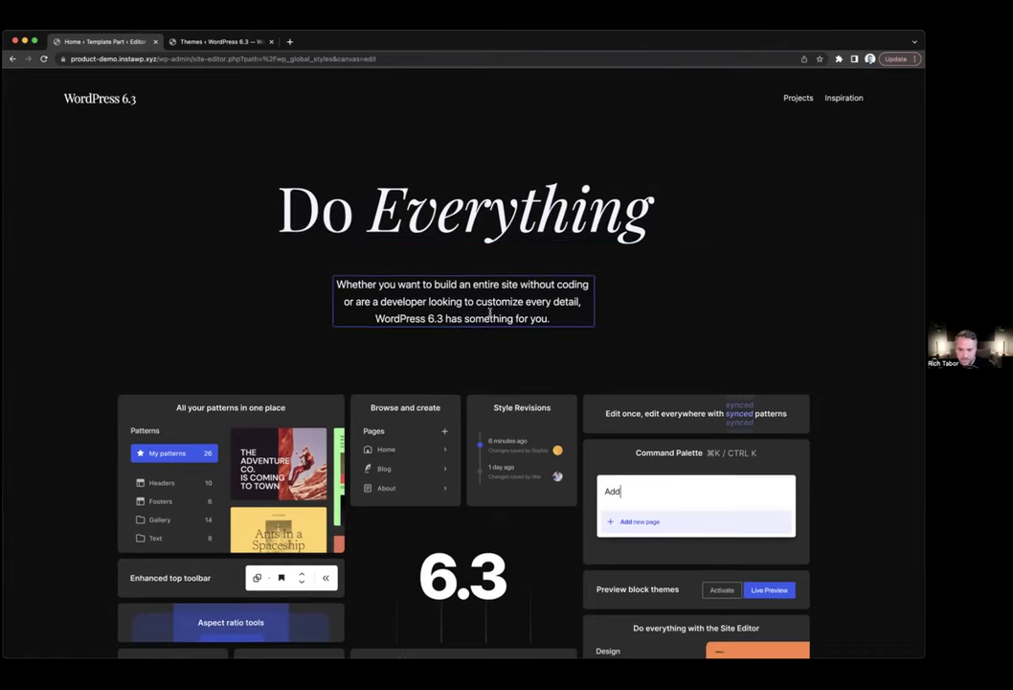
# - Replace the 6.3 feature-grid image below the intro paragraph with the image of colorful website designs
pyautogui.scroll(-5, 490, 314)
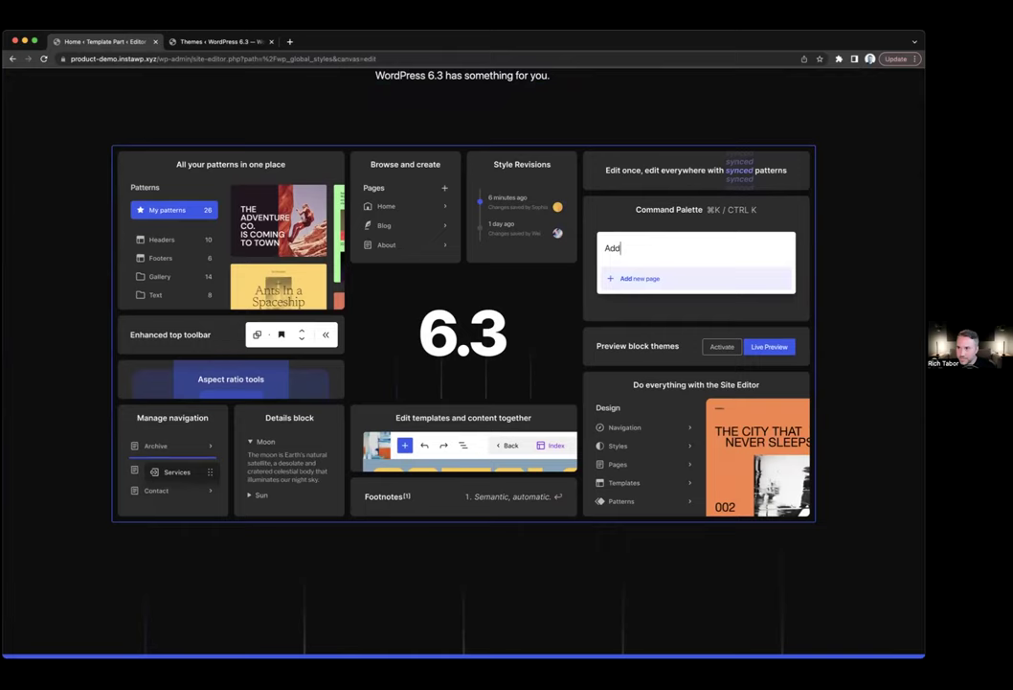
pyautogui.moveTo(581, 188); pyautogui.dragTo(480, 280)
pyautogui.scroll(-2, 567, 291)
pyautogui.scroll(-1, 538, 285)
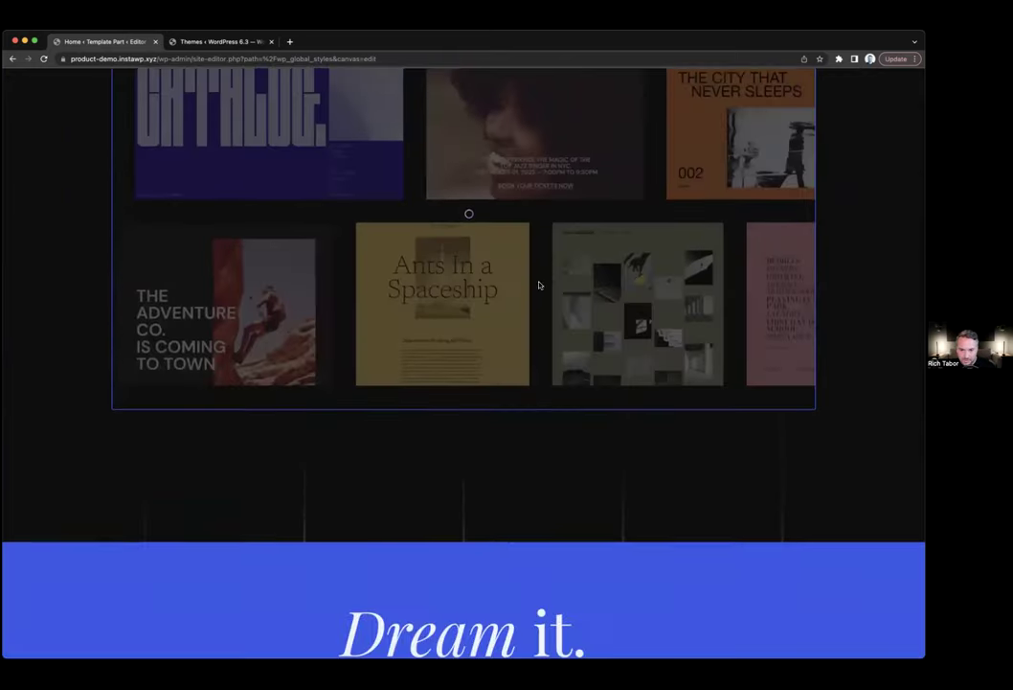
pyautogui.scroll(4, 538, 285)
pyautogui.scroll(-4, 538, 286)
# - Examine the "Dream it. Build it." section and the footer without the editor interface
pyautogui.scroll(-10, 538, 284)
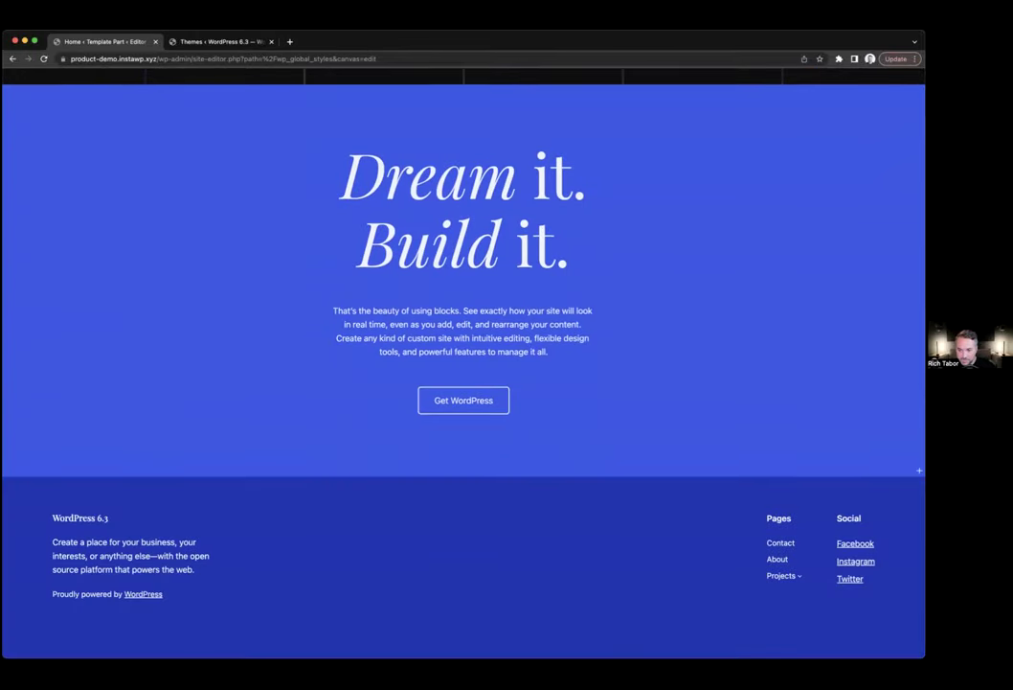
pyautogui.click(920, 470)
pyautogui.press('Escape')
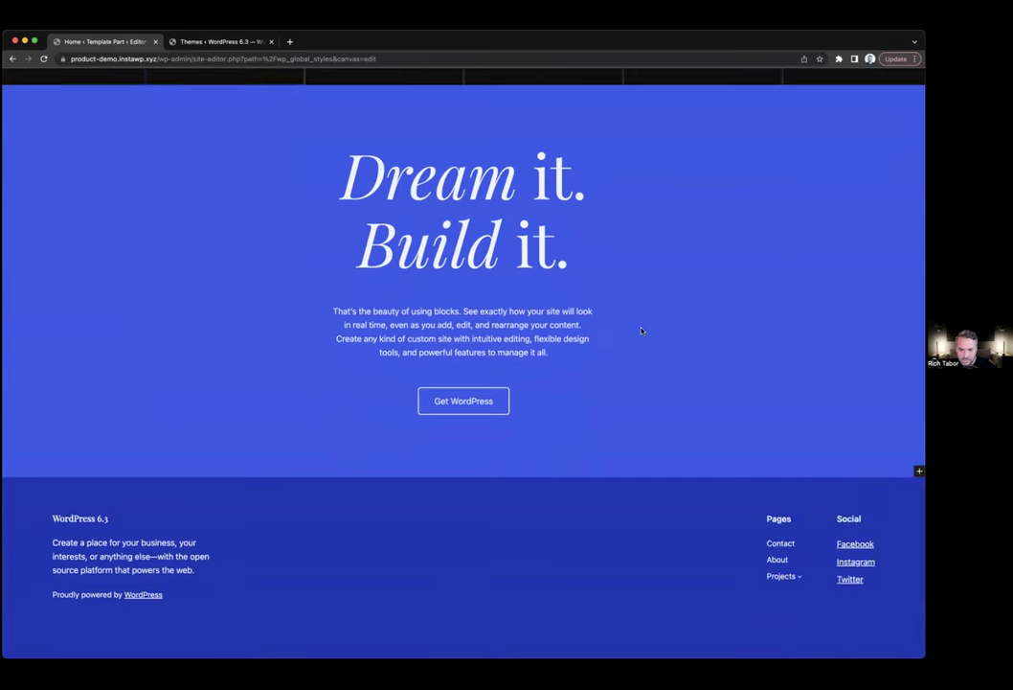
pyautogui.scroll(15, 640, 332)
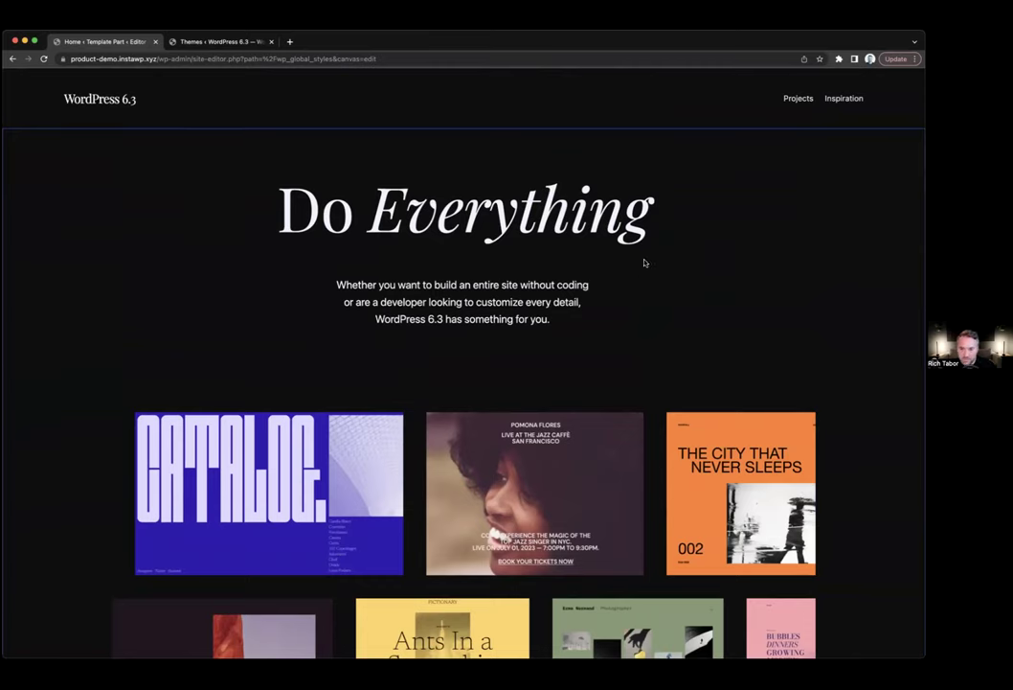
# - Increase the height of the spacer between the main heading and the intro paragraph to about 49 px
pyautogui.click(472, 261)
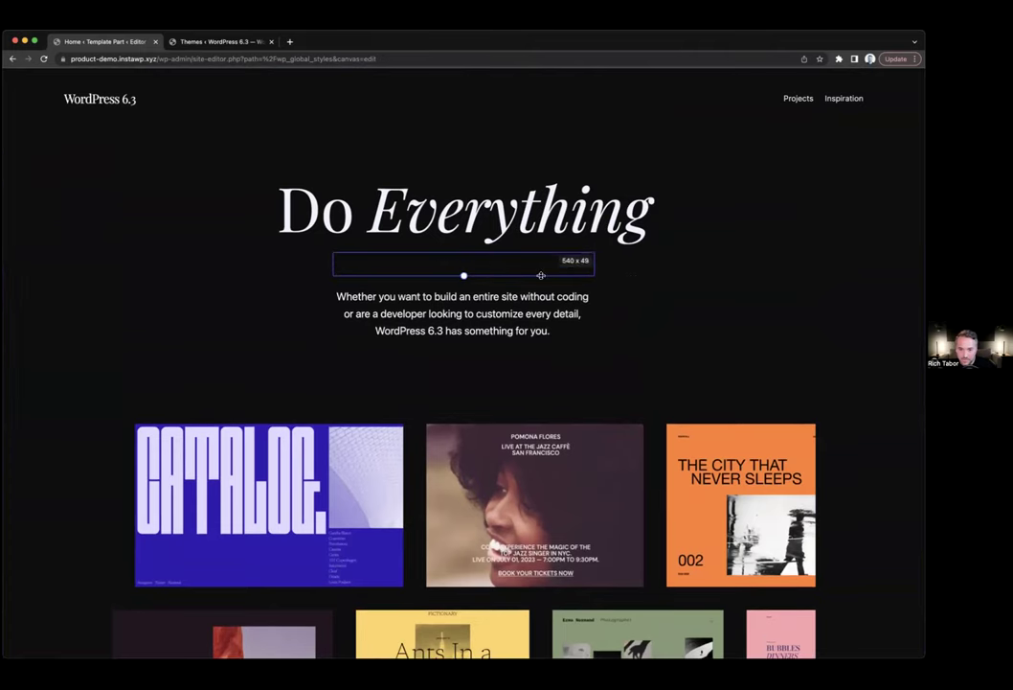
pyautogui.scroll(-5, 828, 268)
pyautogui.scroll(-10, 828, 267)
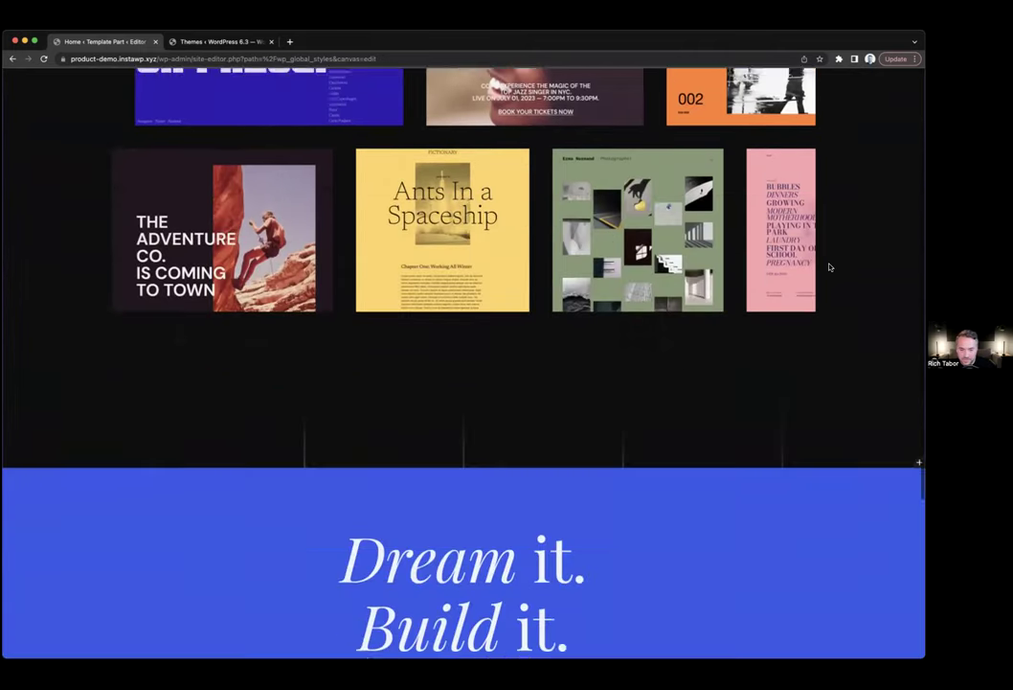
pyautogui.scroll(15, 827, 268)
# - Turn off the Distraction free view option and return to the page canvas with the full editor interface
pyautogui.moveTo(783, 79)
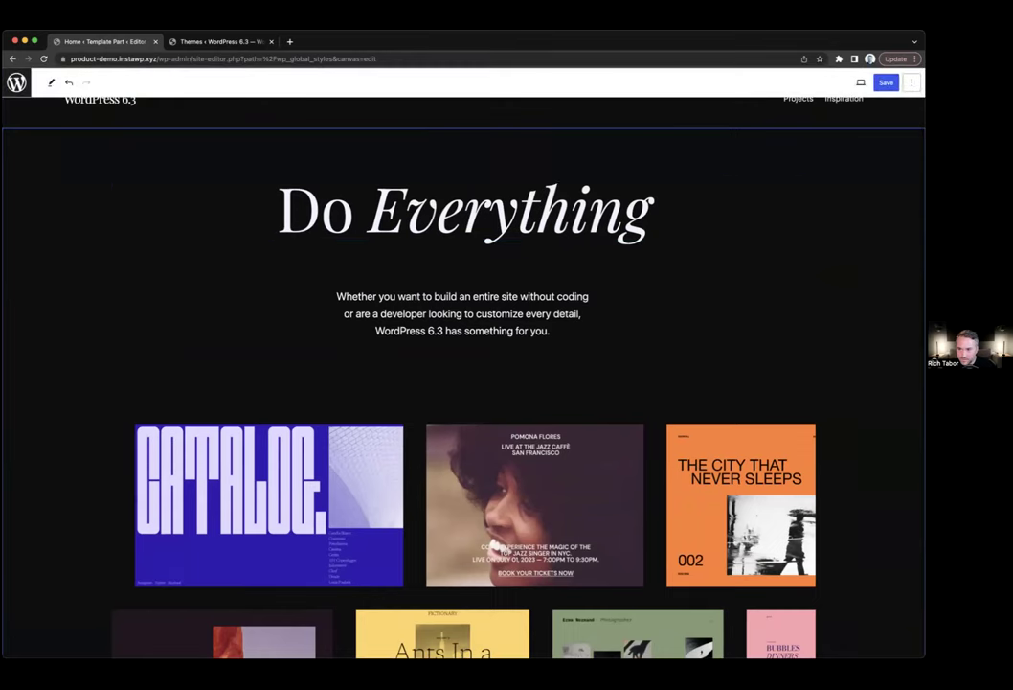
pyautogui.click(912, 82)
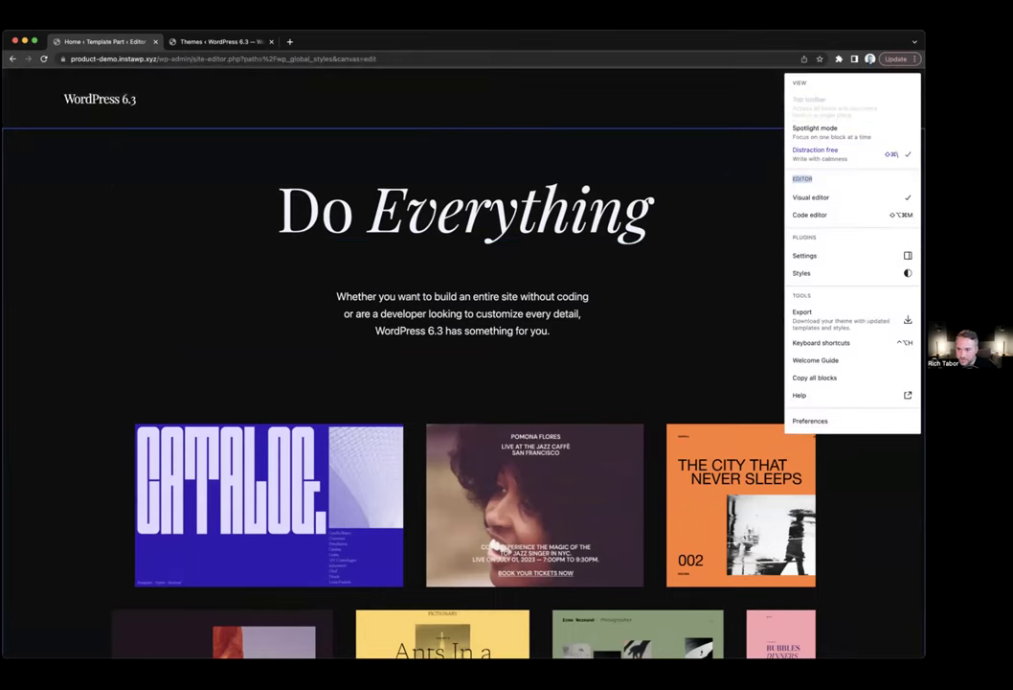
pyautogui.press('super+shift+backslash')
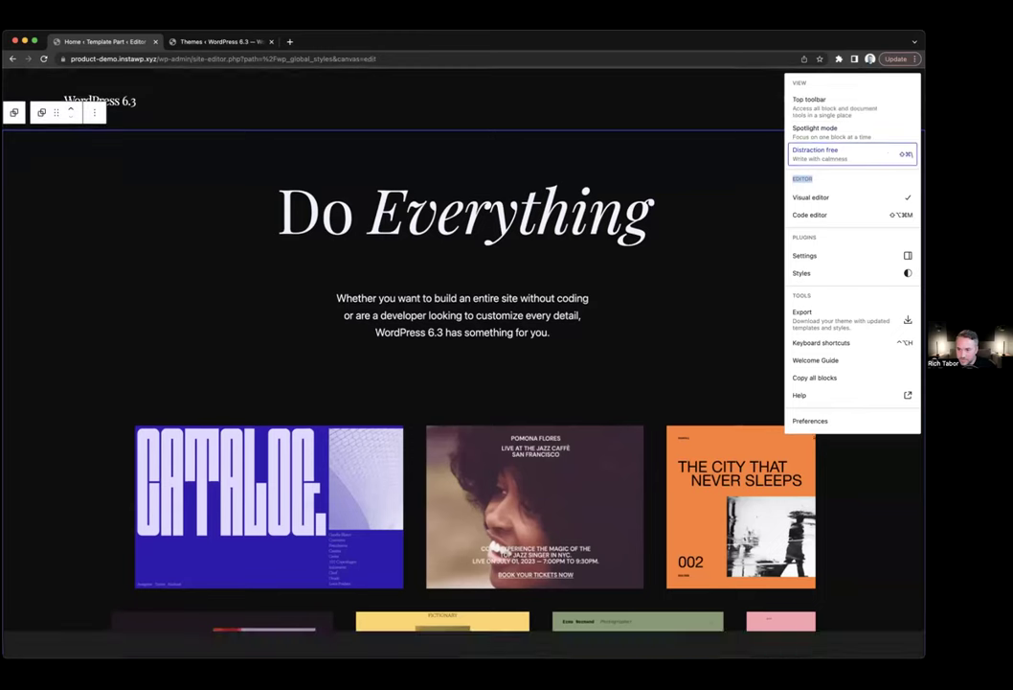
pyautogui.click(709, 192)
pyautogui.scroll(-5, 711, 191)
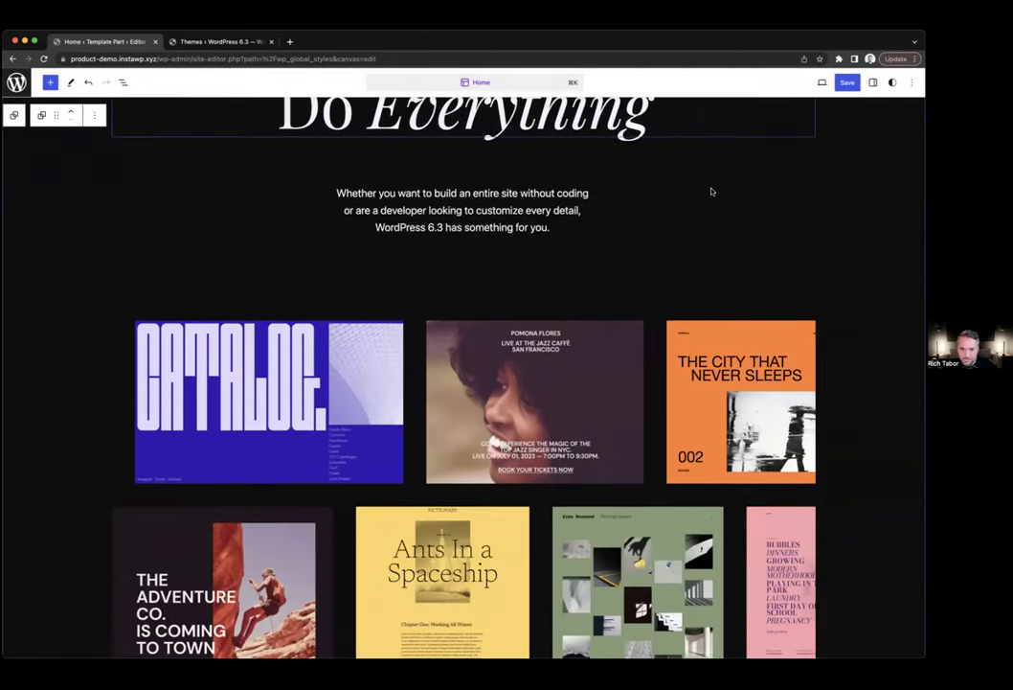
pyautogui.scroll(2, 680, 184)
pyautogui.scroll(3, 676, 182)
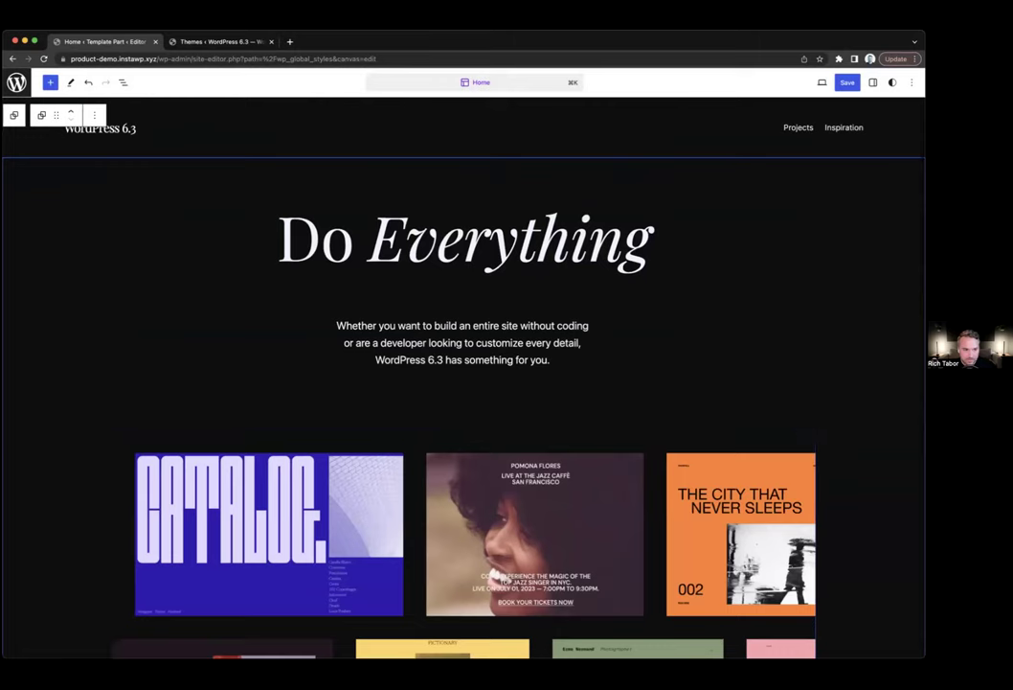
# - Add an empty block after the dark main group, directly above the "Dream it. Build it." section
pyautogui.click(393, 299)
pyautogui.scroll(-10, 388, 302)
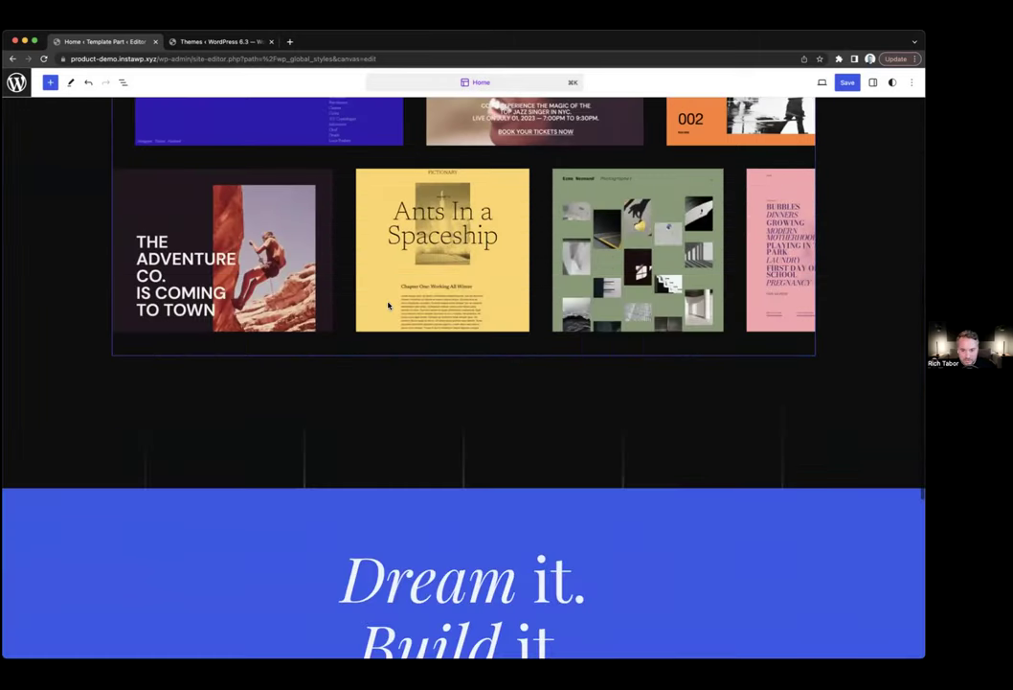
pyautogui.scroll(1, 260, 167)
pyautogui.click(260, 168)
pyautogui.scroll(1, 181, 176)
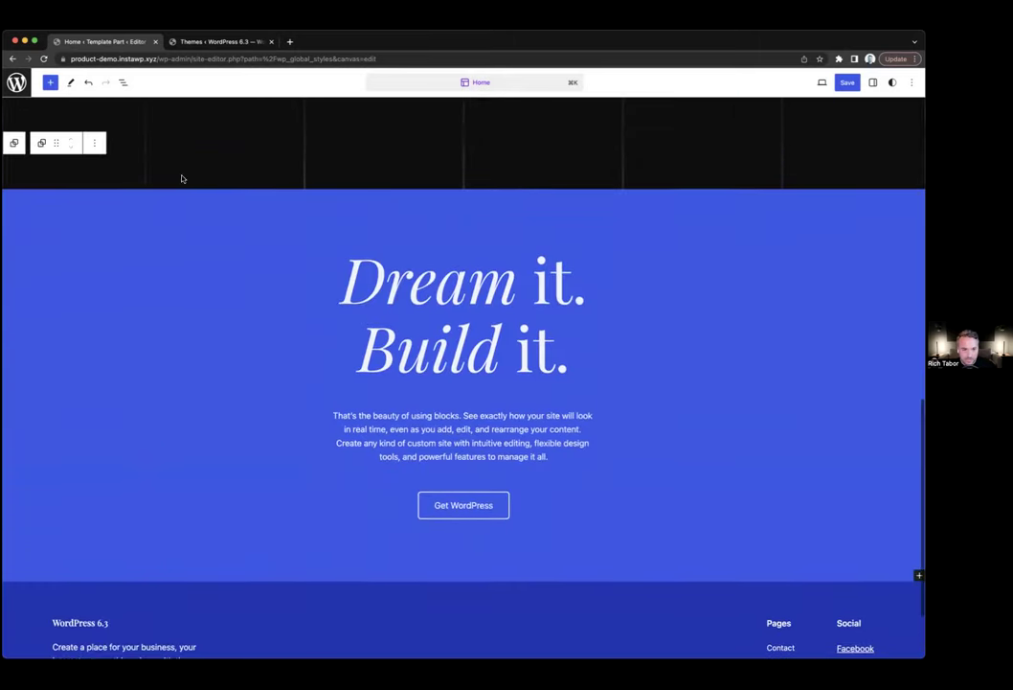
pyautogui.click(93, 144)
pyautogui.click(113, 222)
# - Insert the "Matted Gallery Images" pattern from My patterns in place of the empty block and review it
pyautogui.click(49, 84)
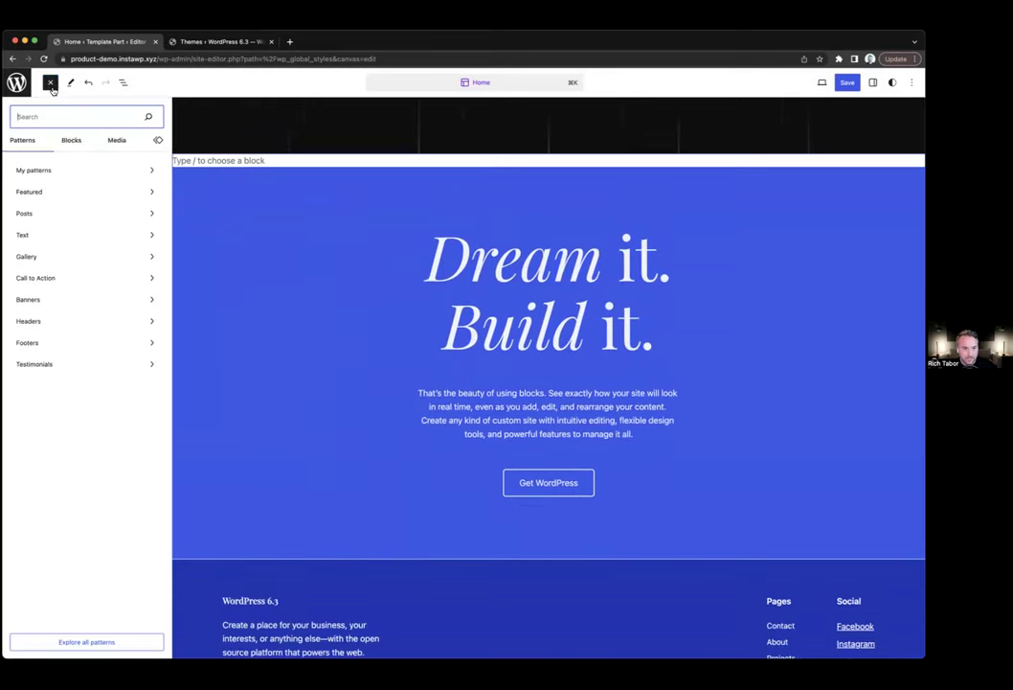
pyautogui.click(75, 169)
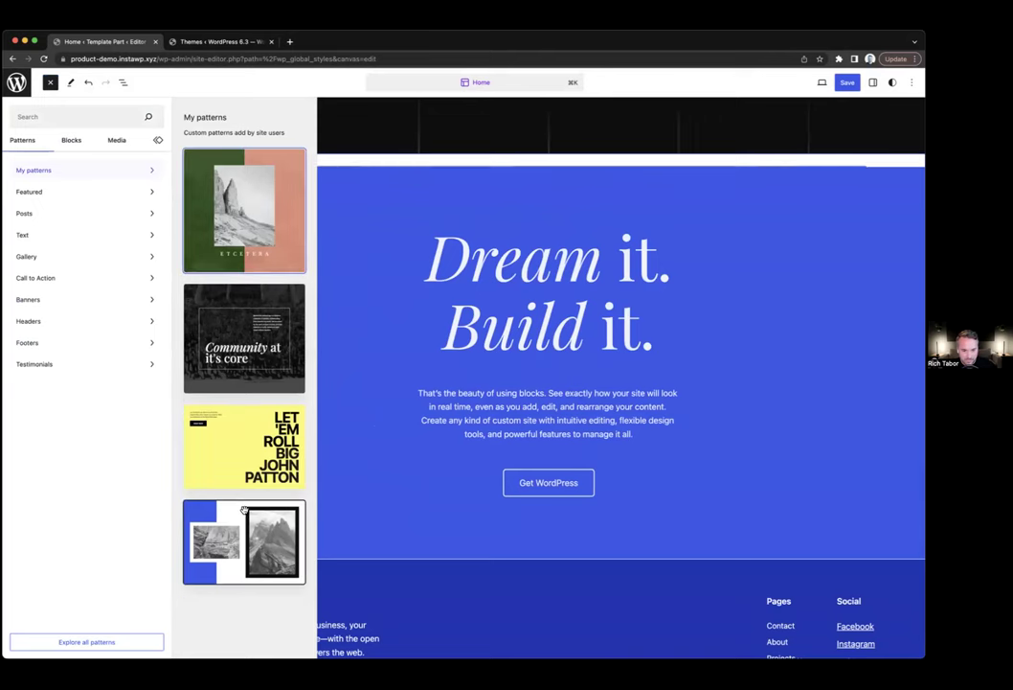
pyautogui.click(242, 516)
pyautogui.click(554, 187)
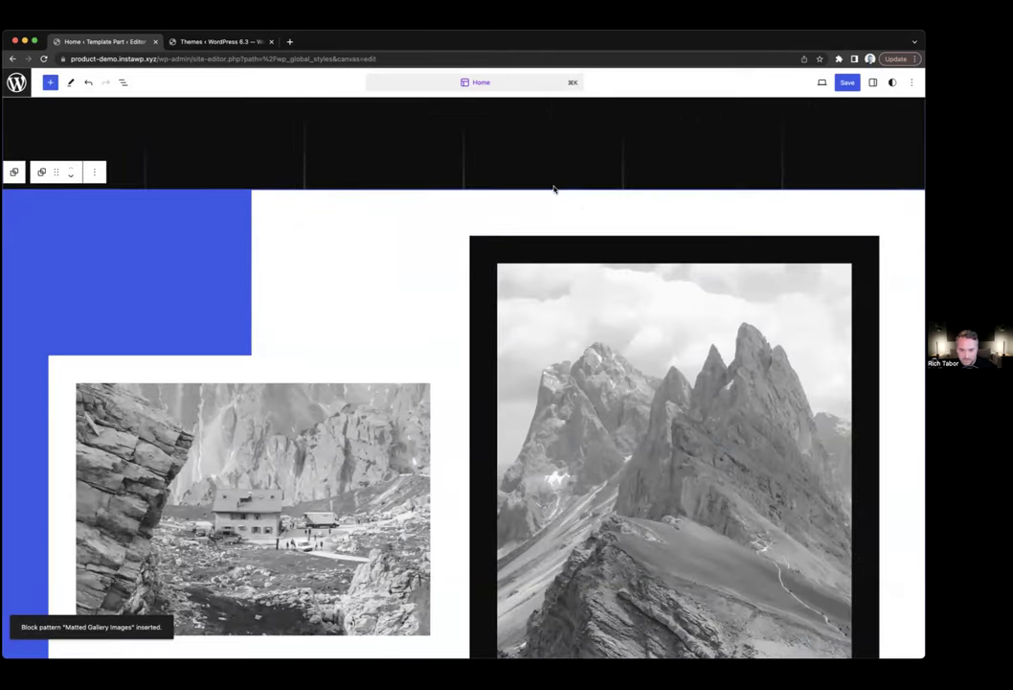
pyautogui.scroll(-3, 585, 214)
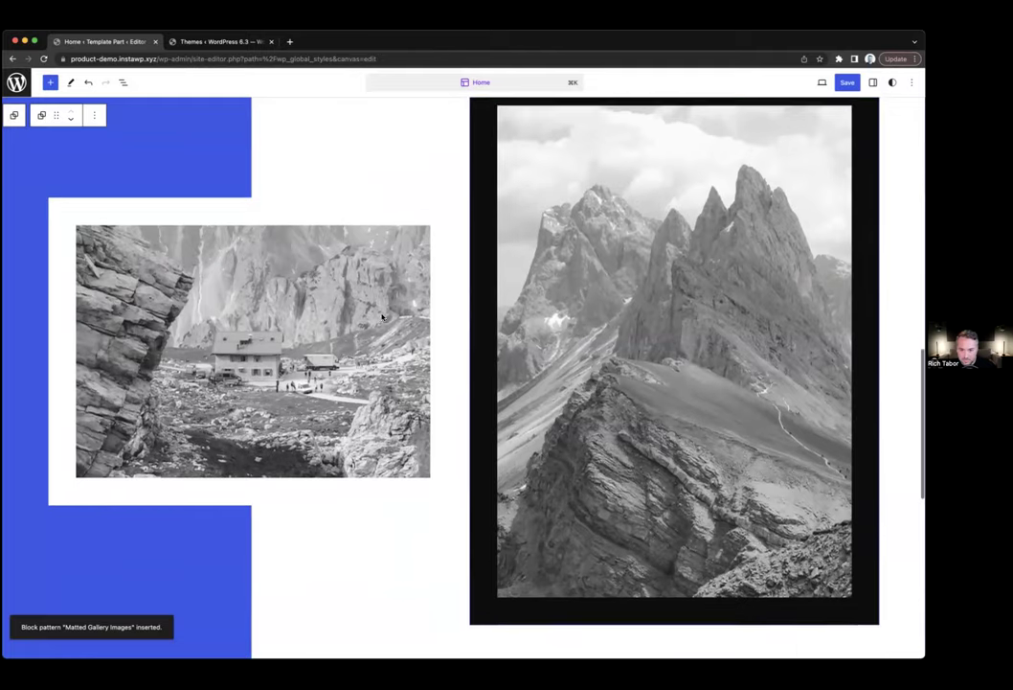
pyautogui.scroll(1, 579, 308)
pyautogui.scroll(-3, 176, 347)
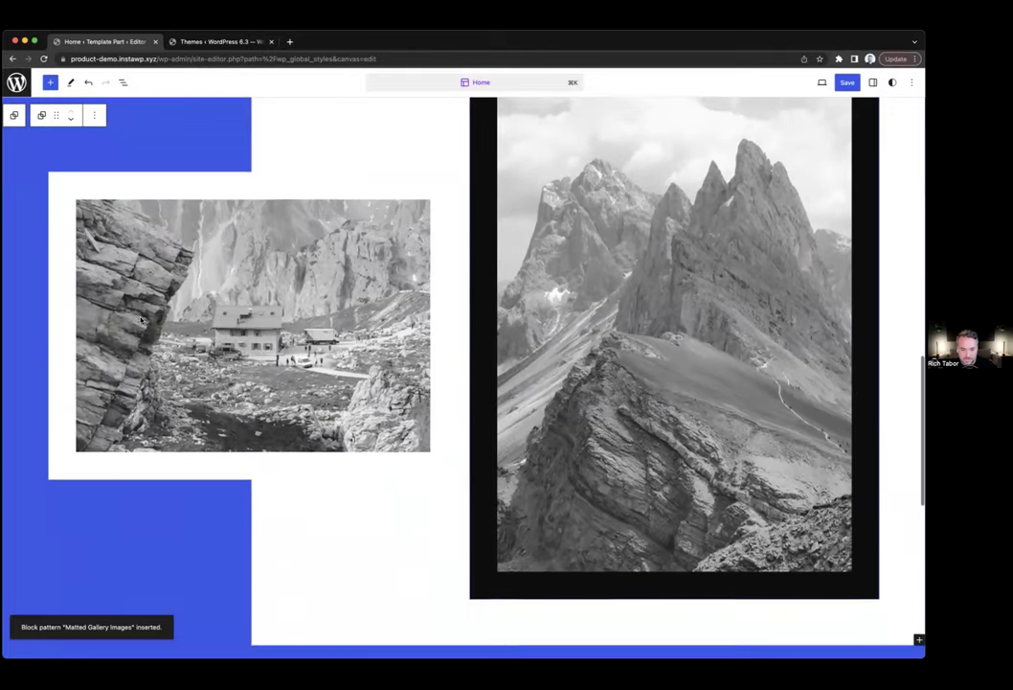
pyautogui.scroll(-5, 221, 400)
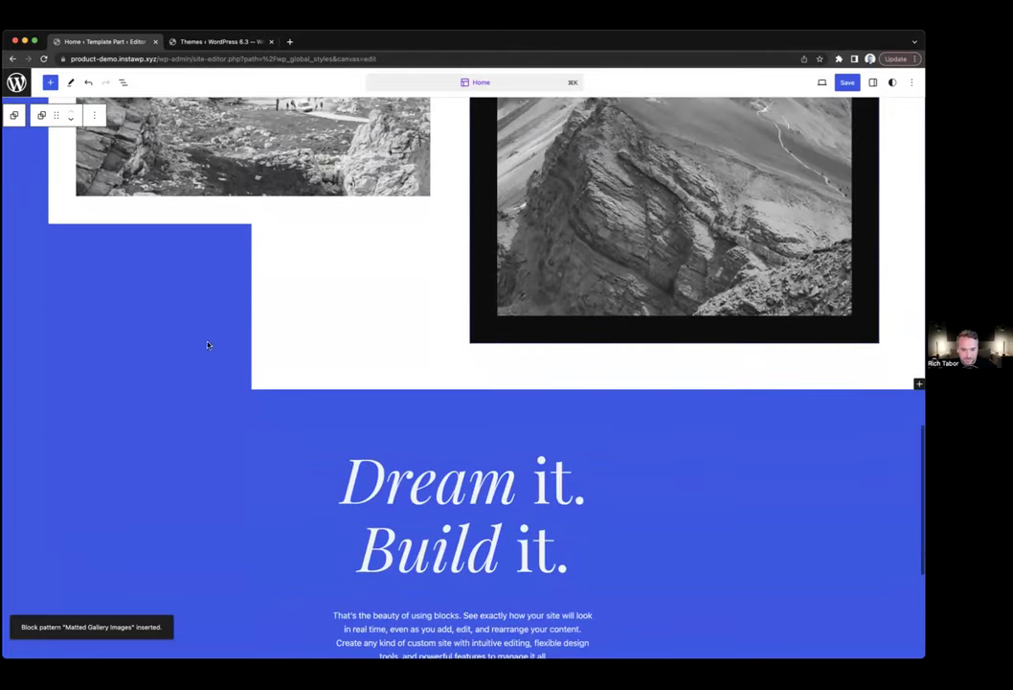
# - Review the inserted matted gallery section from the dark group down to the "Dream it. Build it." heading
pyautogui.scroll(7, 179, 296)
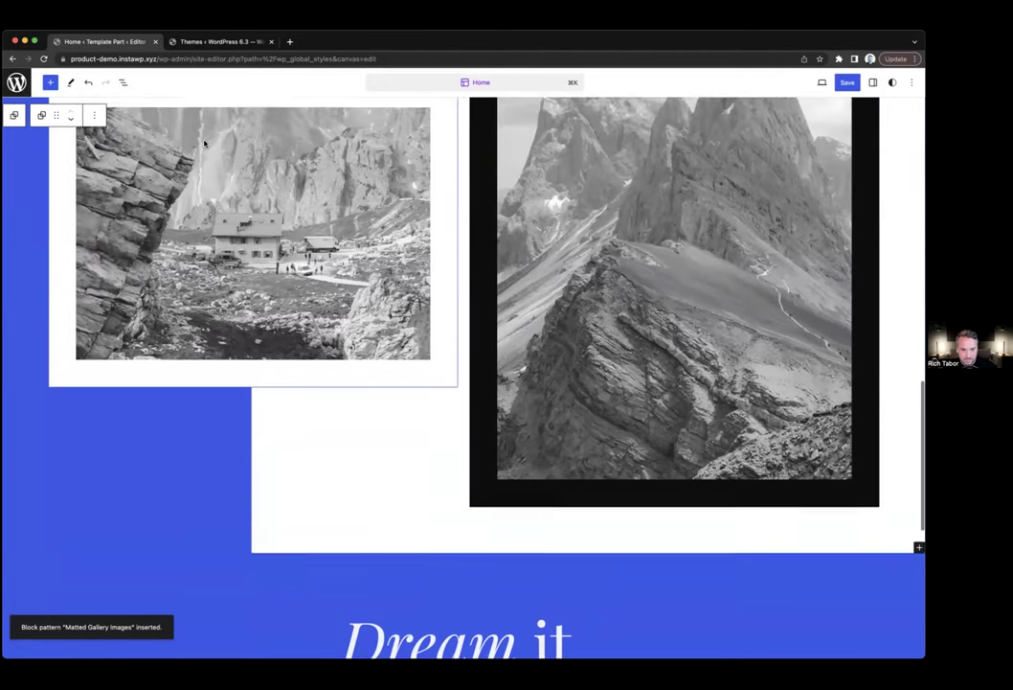
pyautogui.scroll(2, 199, 180)
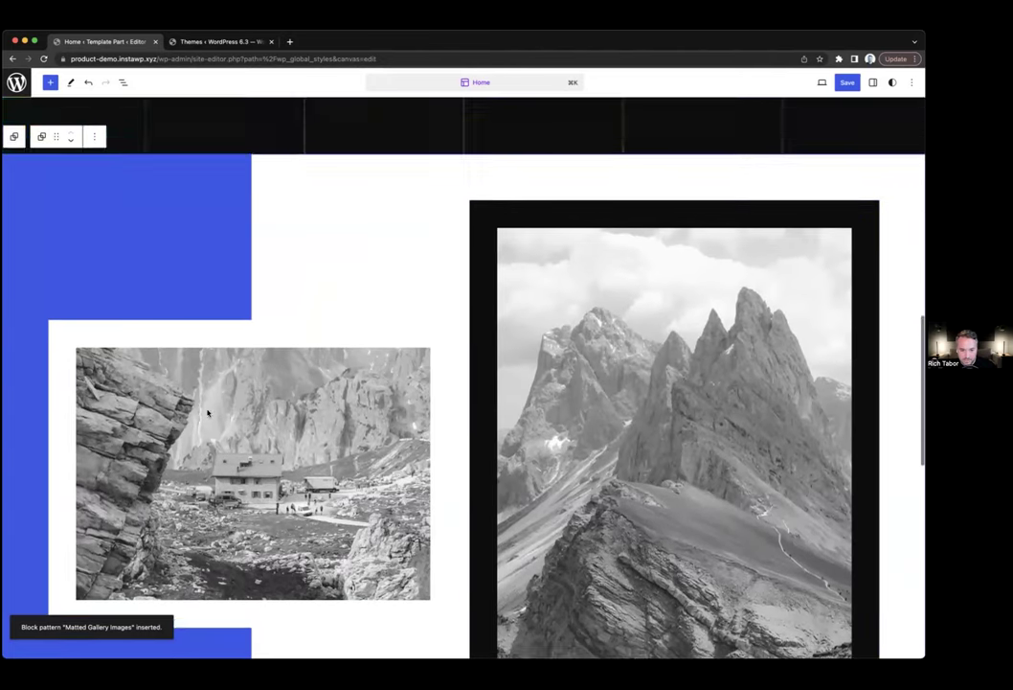
pyautogui.scroll(-3, 236, 421)
pyautogui.scroll(-4, 236, 422)
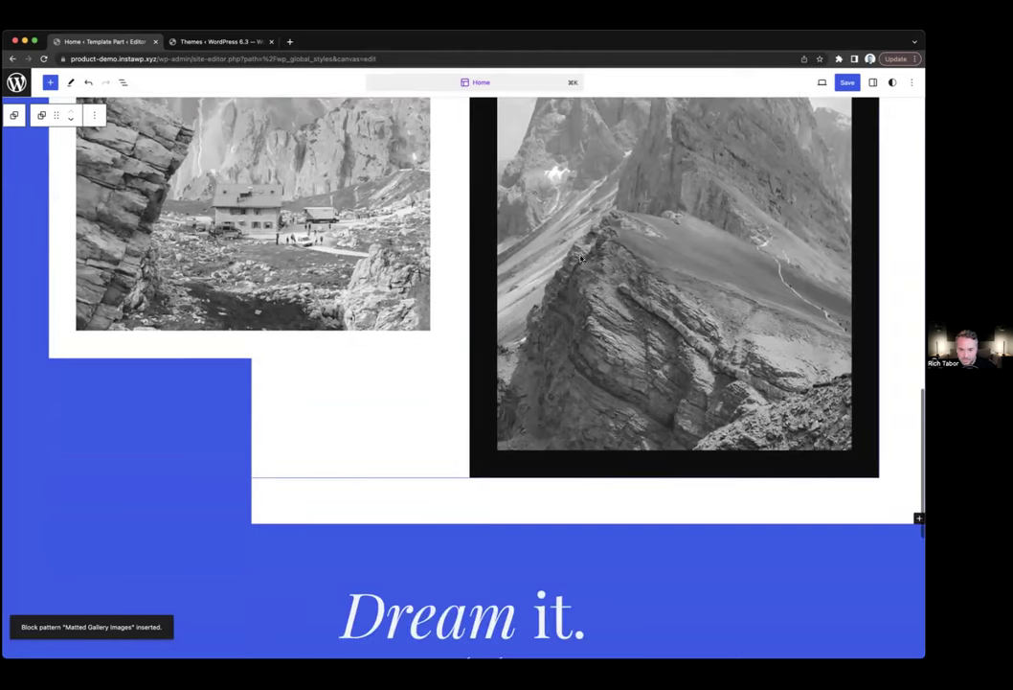
pyautogui.scroll(5, 280, 284)
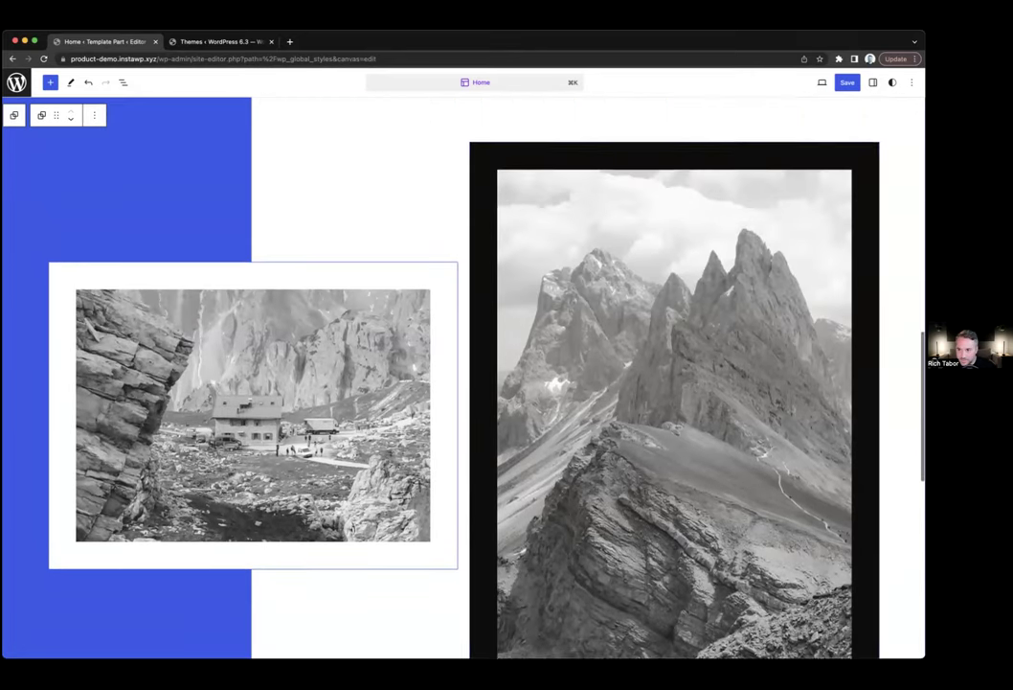
pyautogui.scroll(-2, 566, 229)
pyautogui.scroll(-2, 566, 229)
# - Show the block settings and set the aspect ratio of the black-framed mountain image to Square - 1:1
pyautogui.hotkey('ctrl', 'shift', ',')
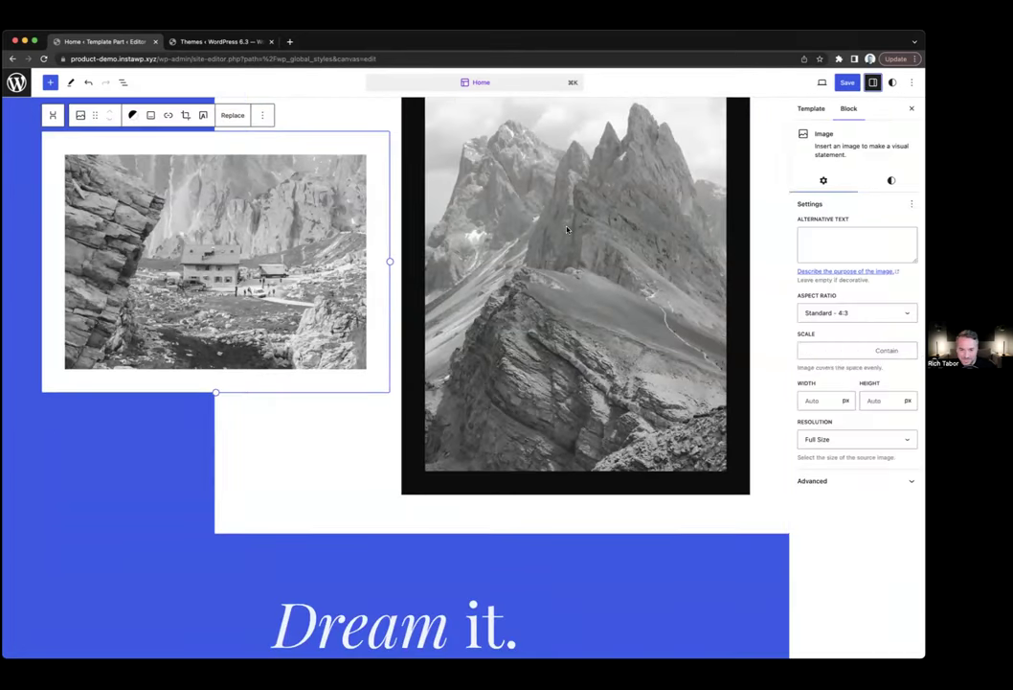
pyautogui.scroll(2, 613, 230)
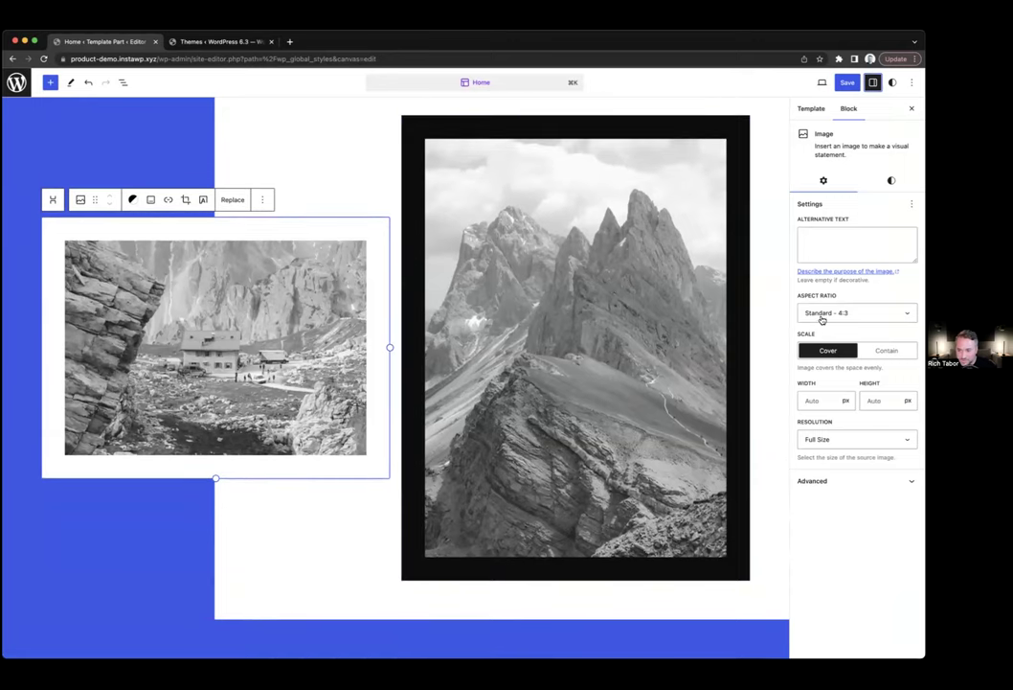
pyautogui.click(628, 312)
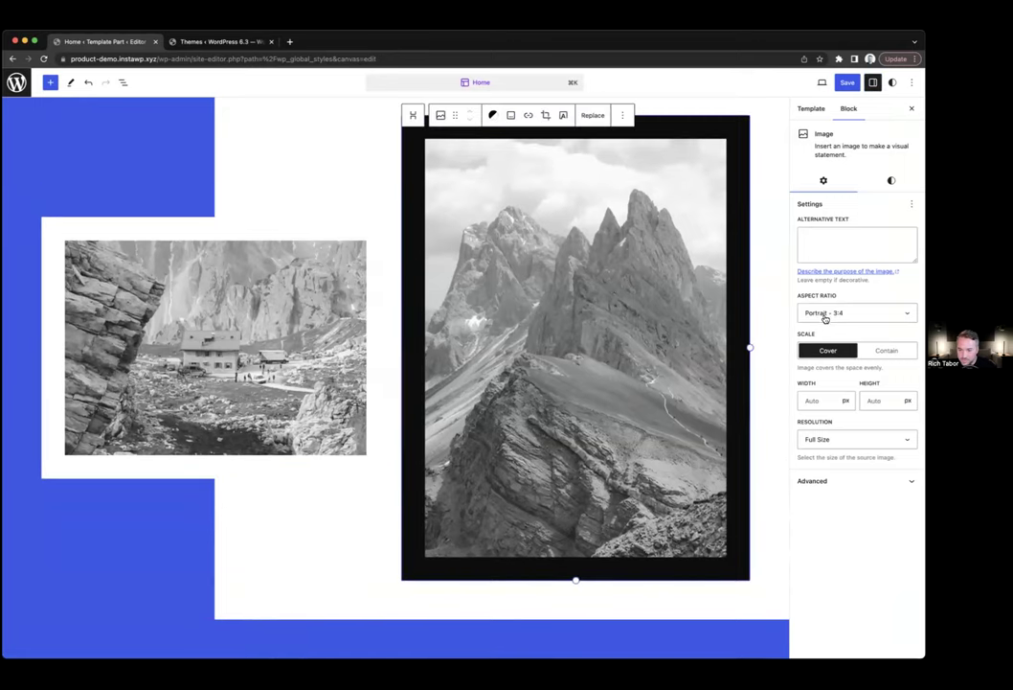
pyautogui.click(853, 312)
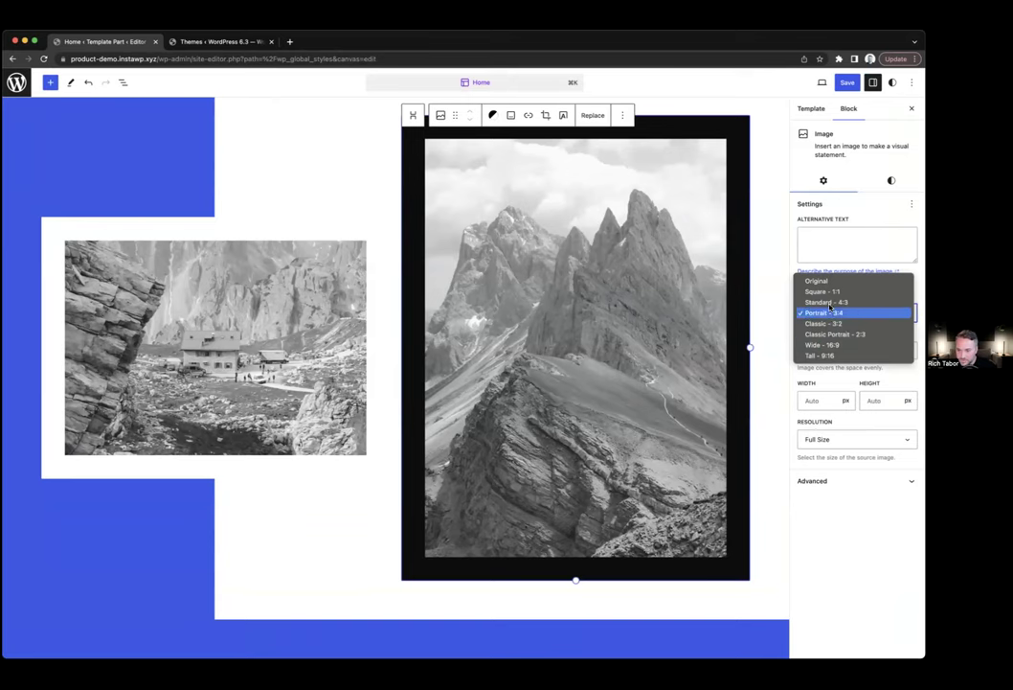
pyautogui.click(830, 313)
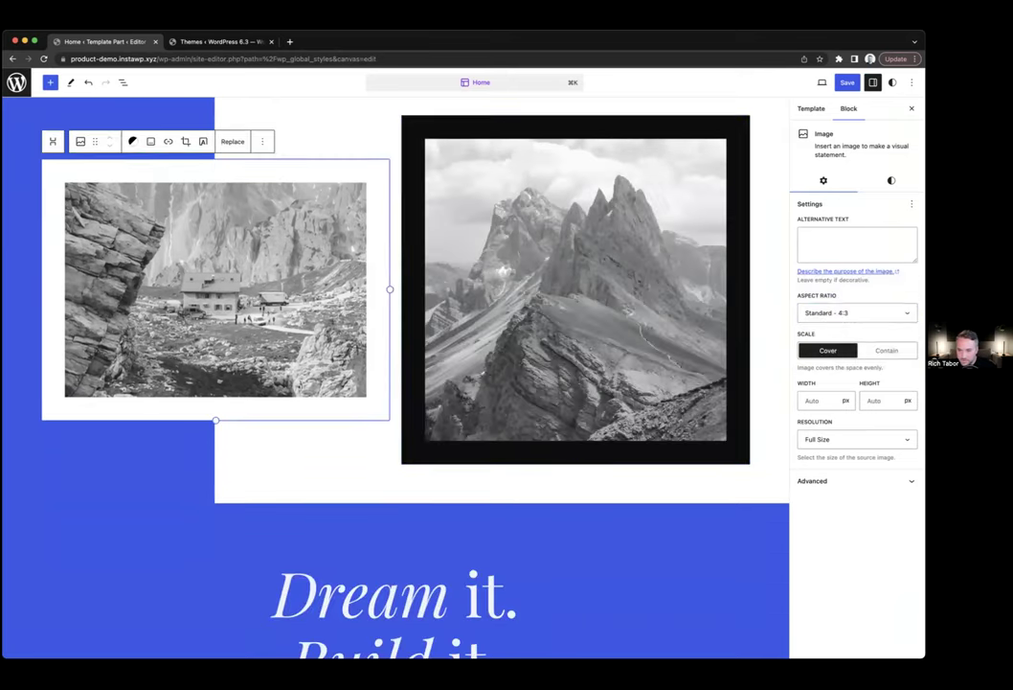
# - Try the Tall - 9:16 aspect ratio on the white-framed house image and return it to Standard - 4:3
pyautogui.click(852, 312)
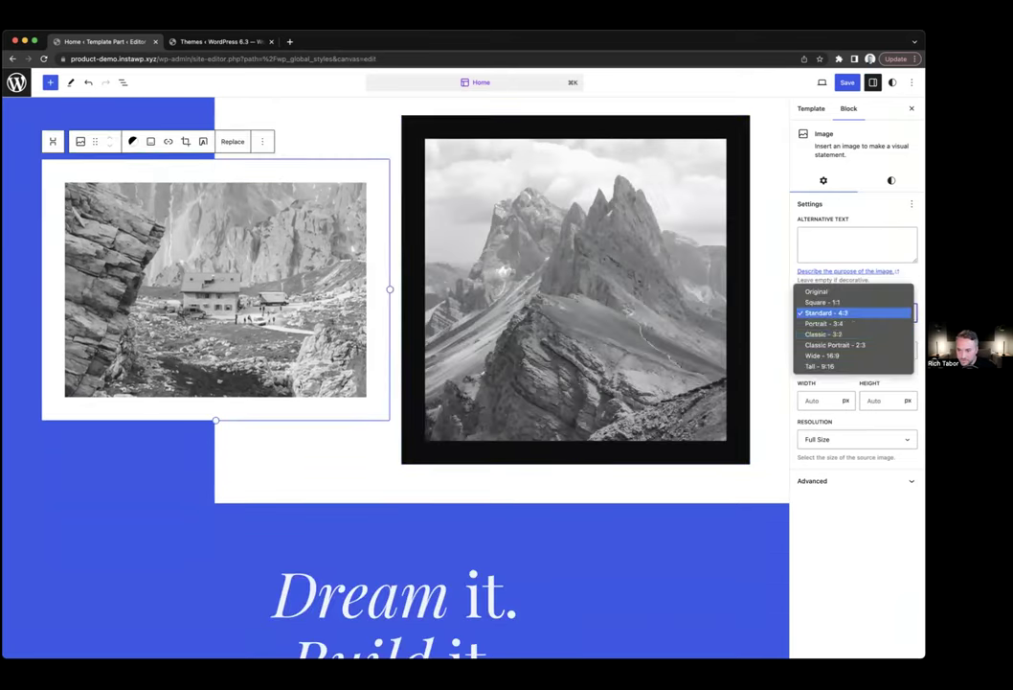
pyautogui.click(819, 366)
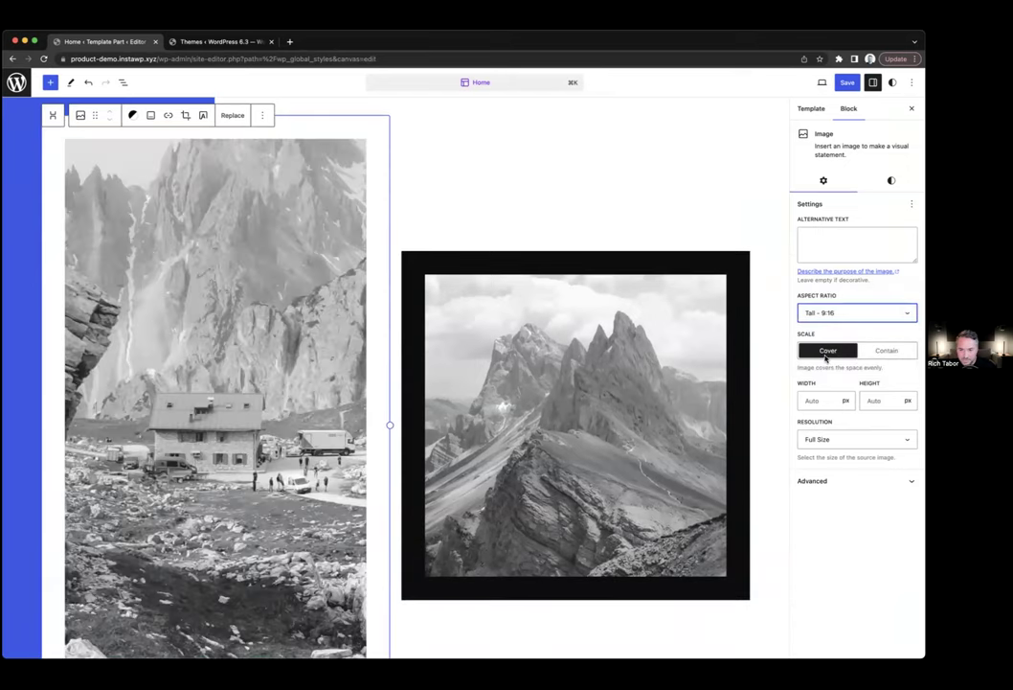
pyautogui.click(826, 312)
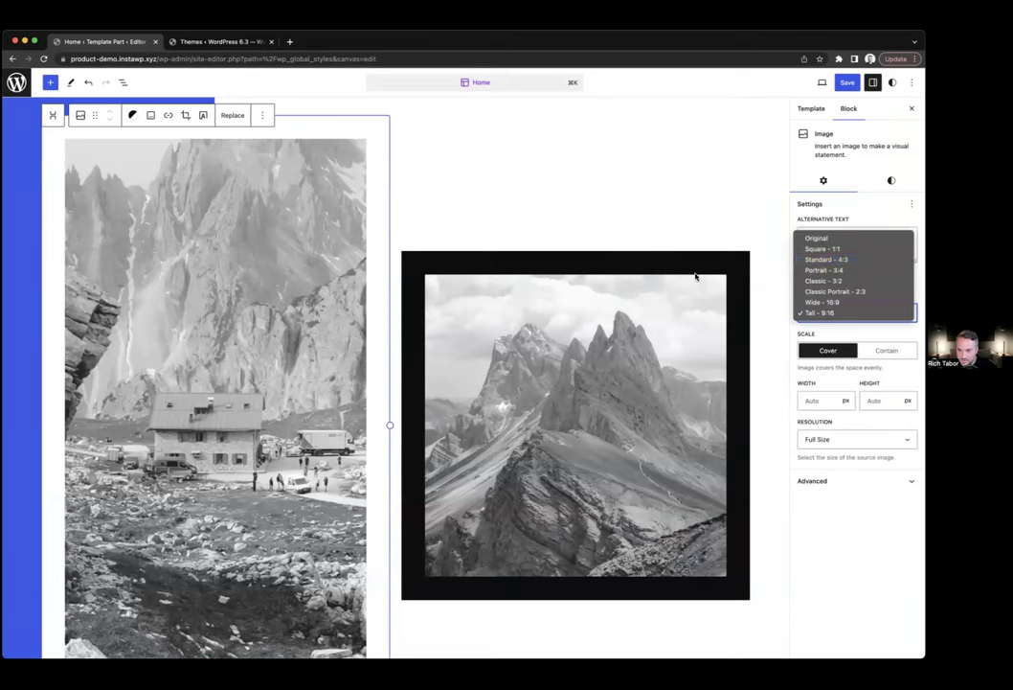
pyautogui.click(499, 262)
# - Switch the black-framed mountain image to the Standard - 4:3 aspect ratio and finally to Portrait - 3:4
pyautogui.click(583, 333)
pyautogui.click(826, 312)
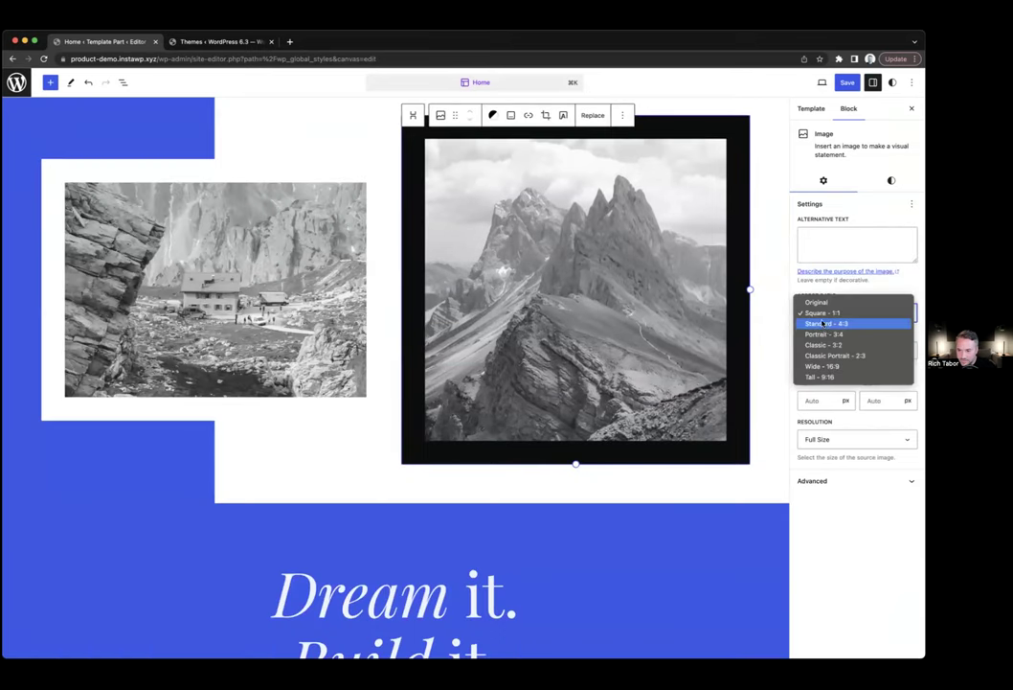
pyautogui.click(824, 331)
pyautogui.click(825, 316)
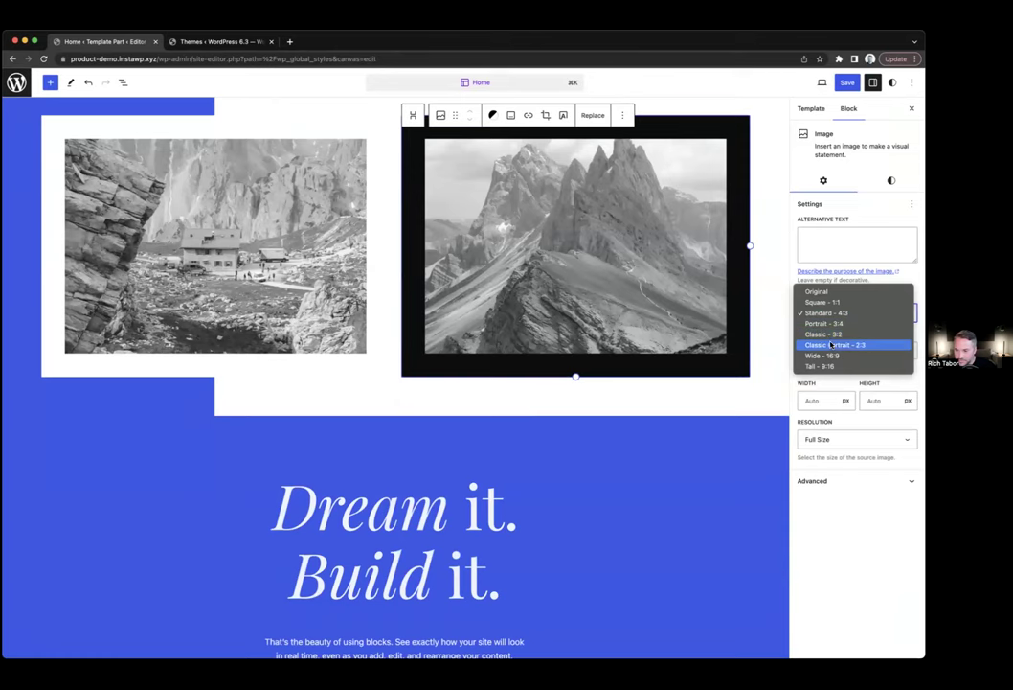
pyautogui.click(823, 323)
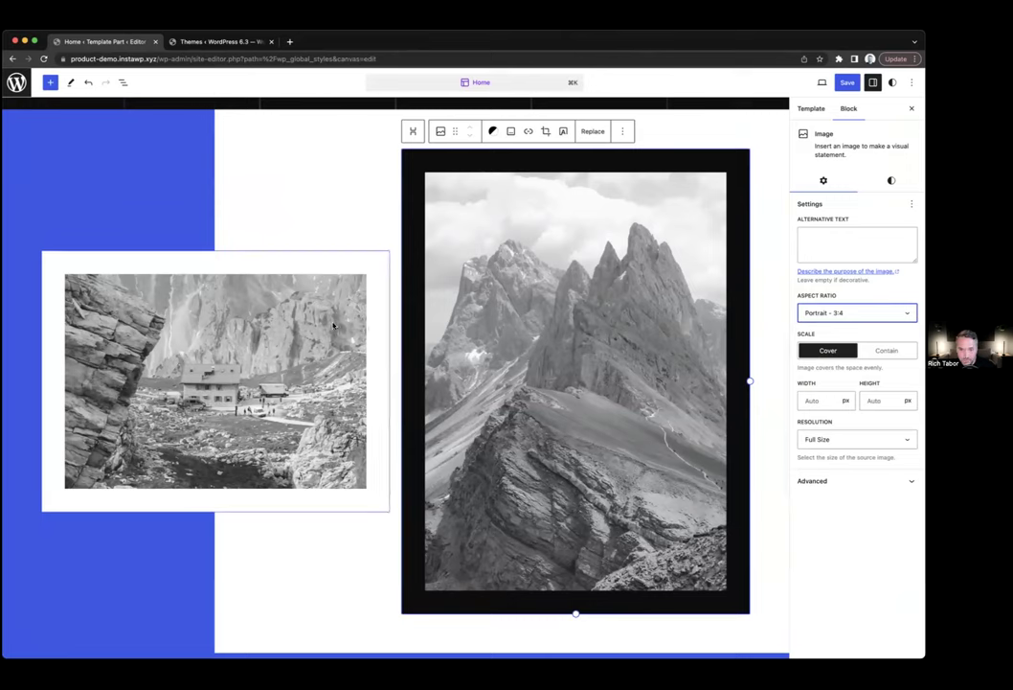
pyautogui.click(592, 131)
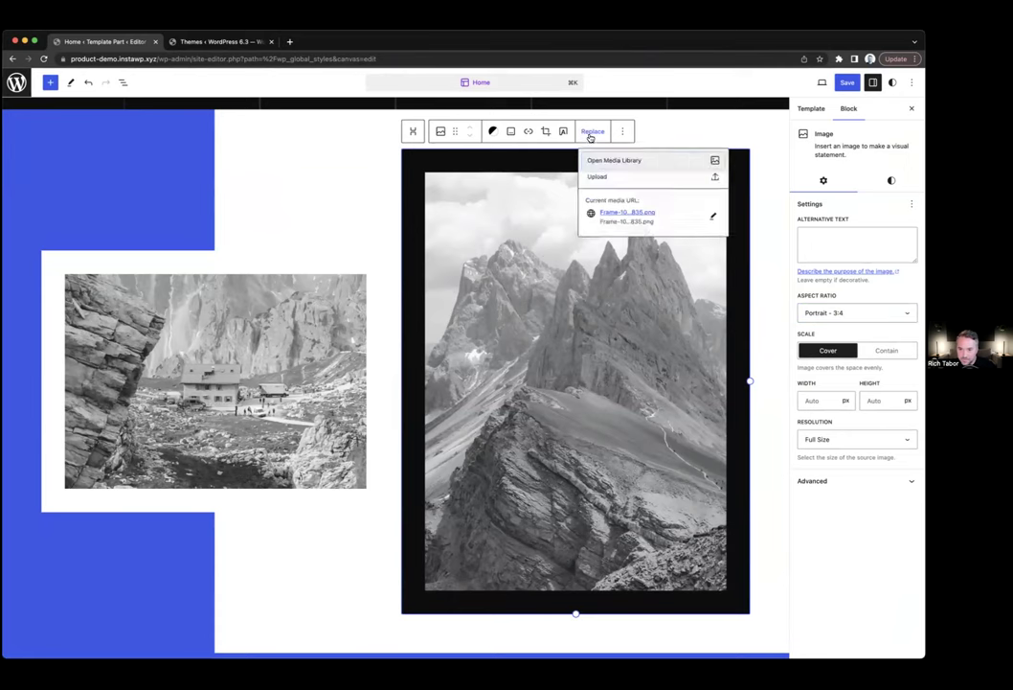
pyautogui.click(609, 163)
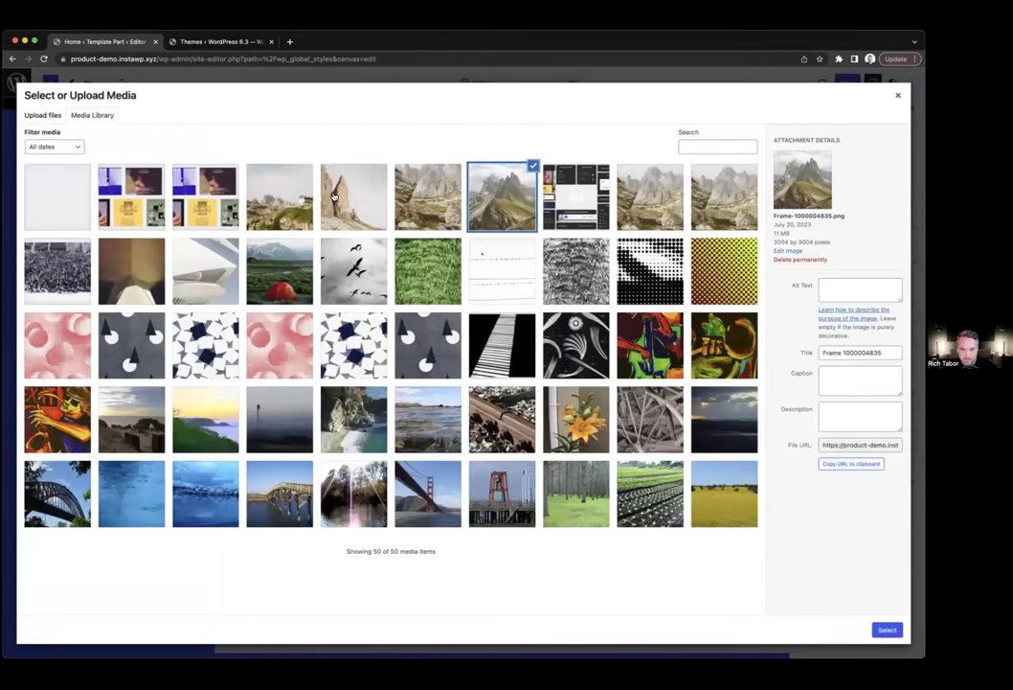
pyautogui.click(335, 196)
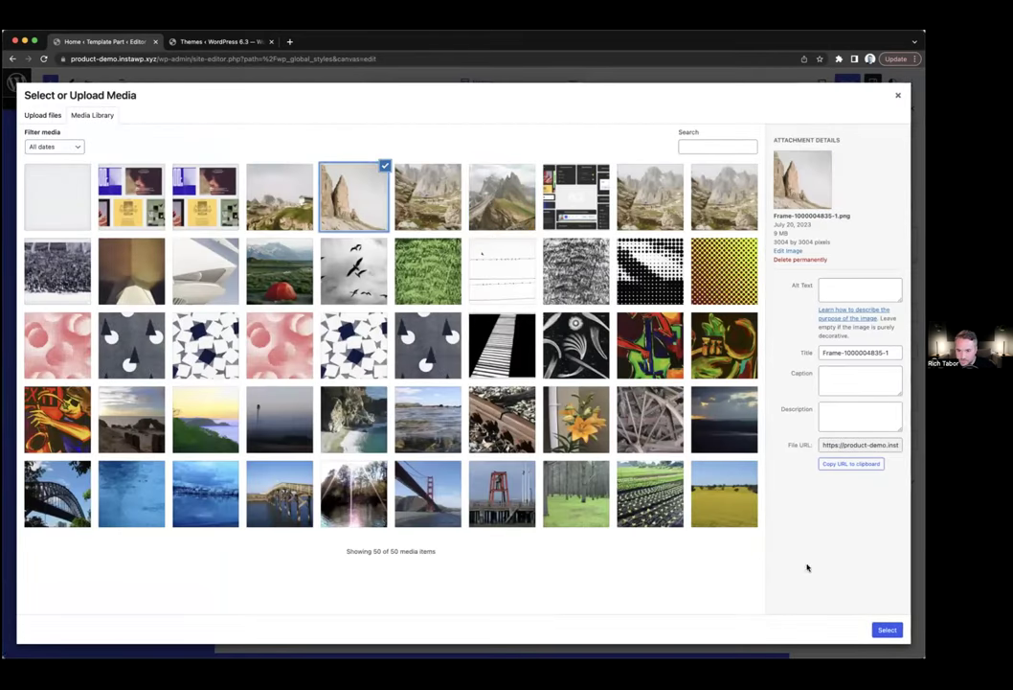
pyautogui.click(888, 630)
pyautogui.scroll(-1, 635, 403)
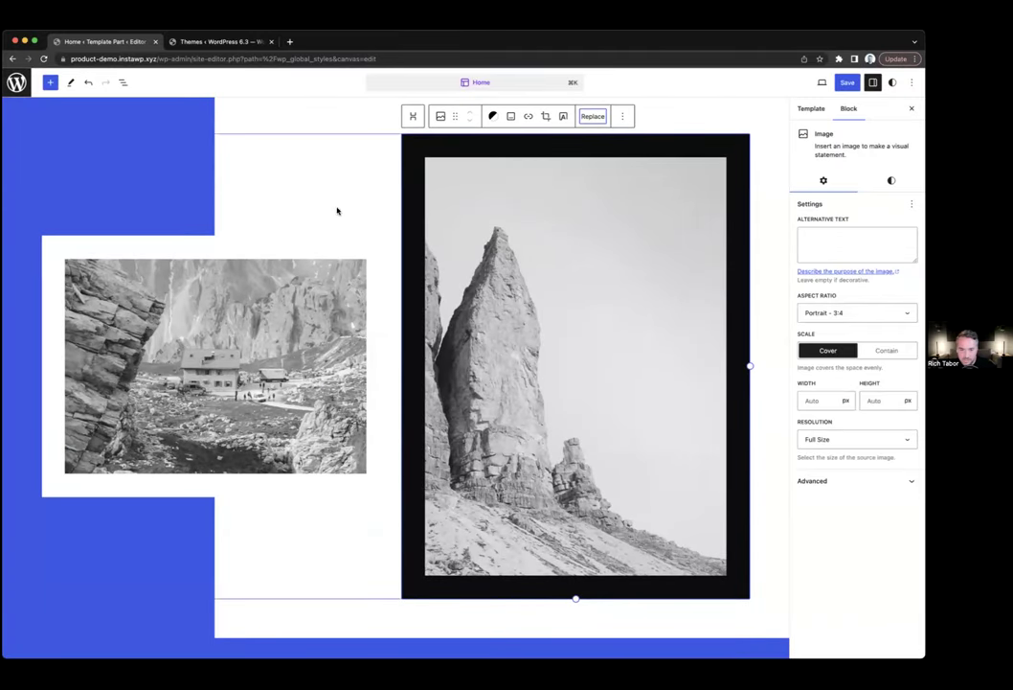
# - Compare the aspect ratio and scale settings of the white-framed house image and the black-framed rock spire image
pyautogui.click(221, 296)
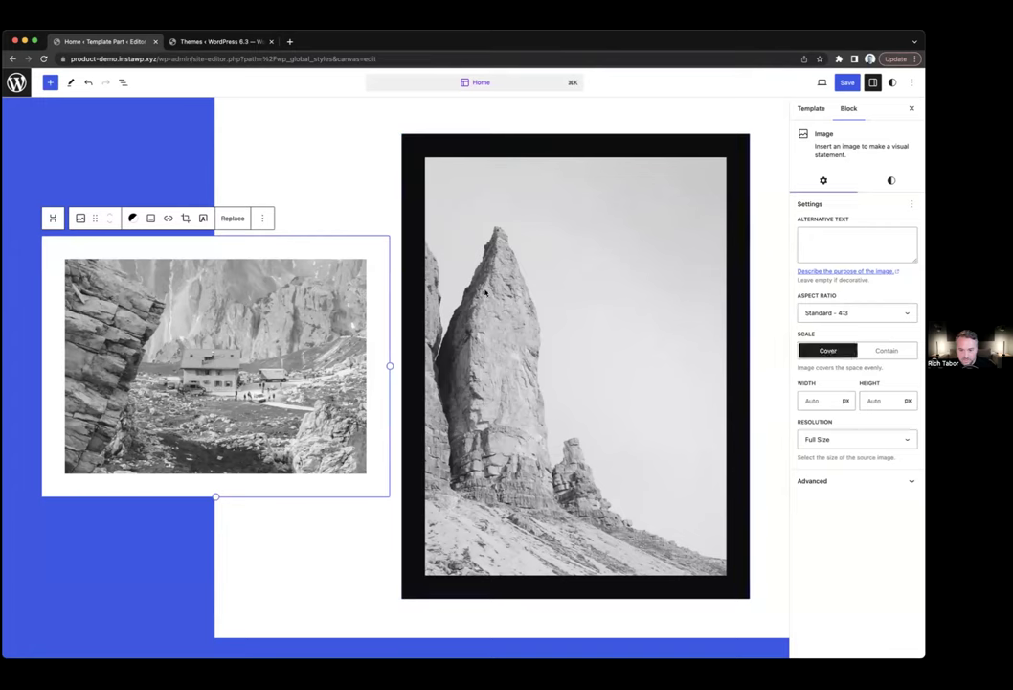
pyautogui.click(555, 339)
pyautogui.scroll(1, 554, 339)
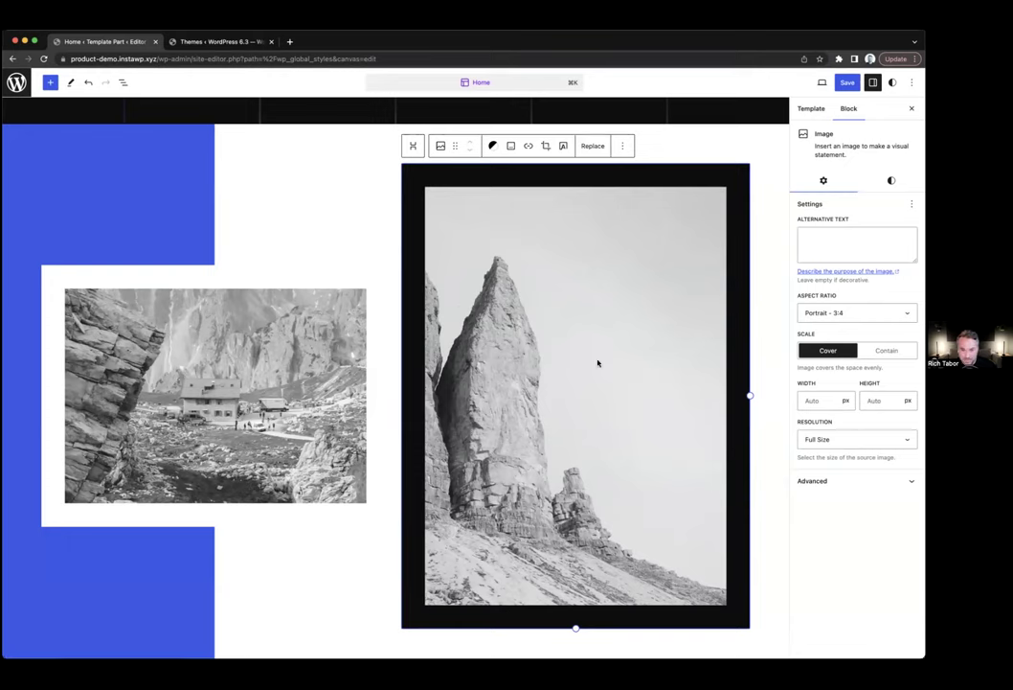
pyautogui.click(327, 407)
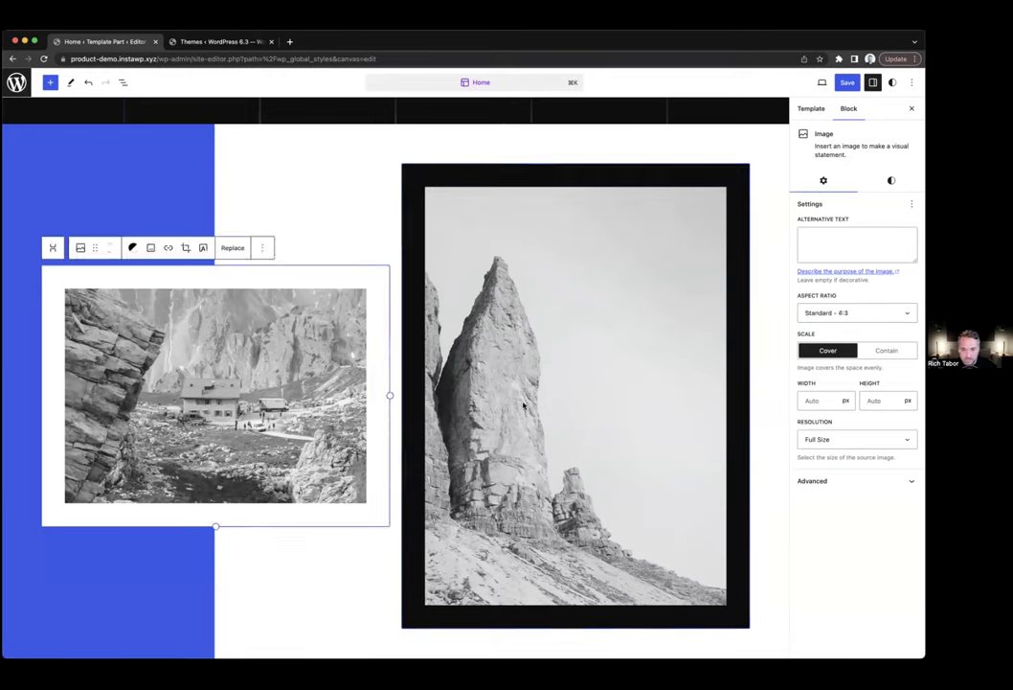
pyautogui.click(499, 405)
pyautogui.scroll(-1, 499, 405)
pyautogui.scroll(-1, 499, 405)
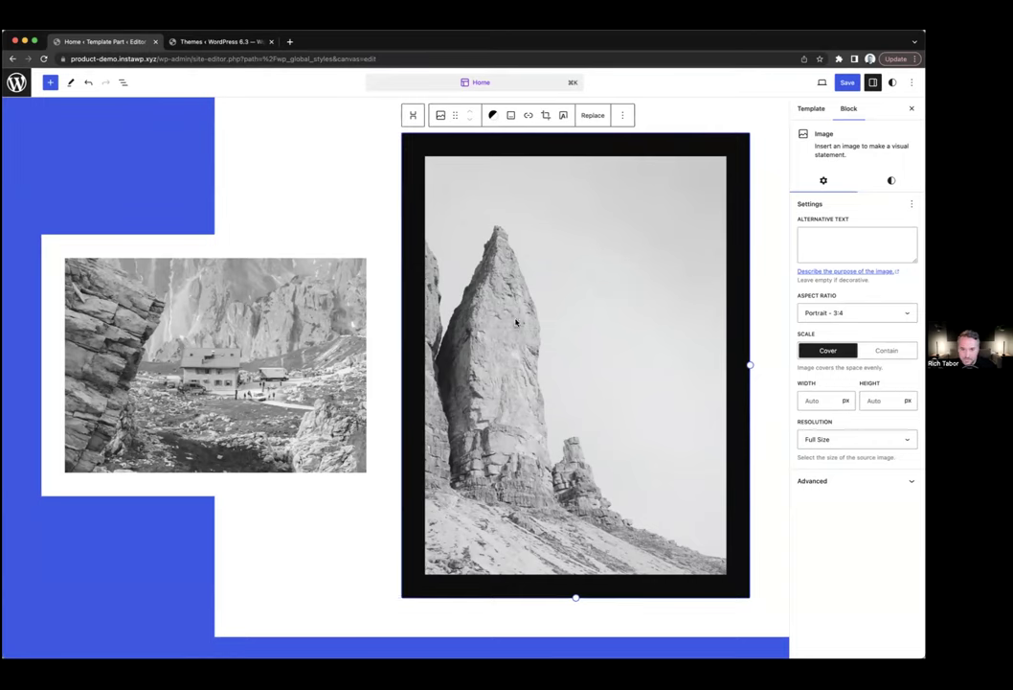
pyautogui.scroll(2, 670, 306)
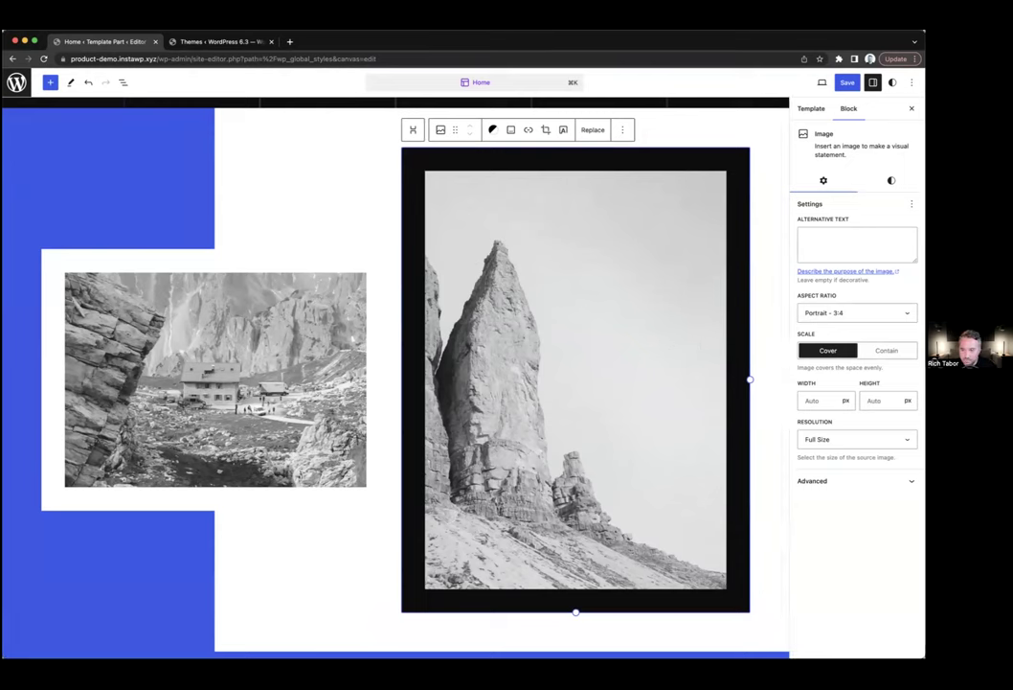
# - Try the Contain scale on the black-framed rock spire image and return it to Cover
pyautogui.click(887, 349)
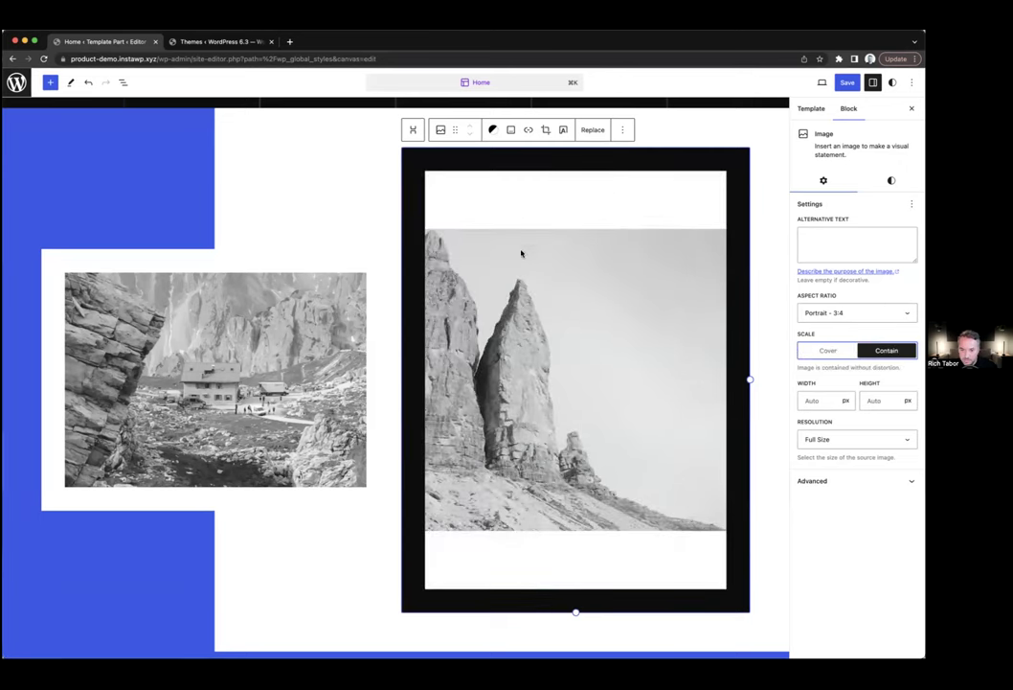
pyautogui.click(828, 350)
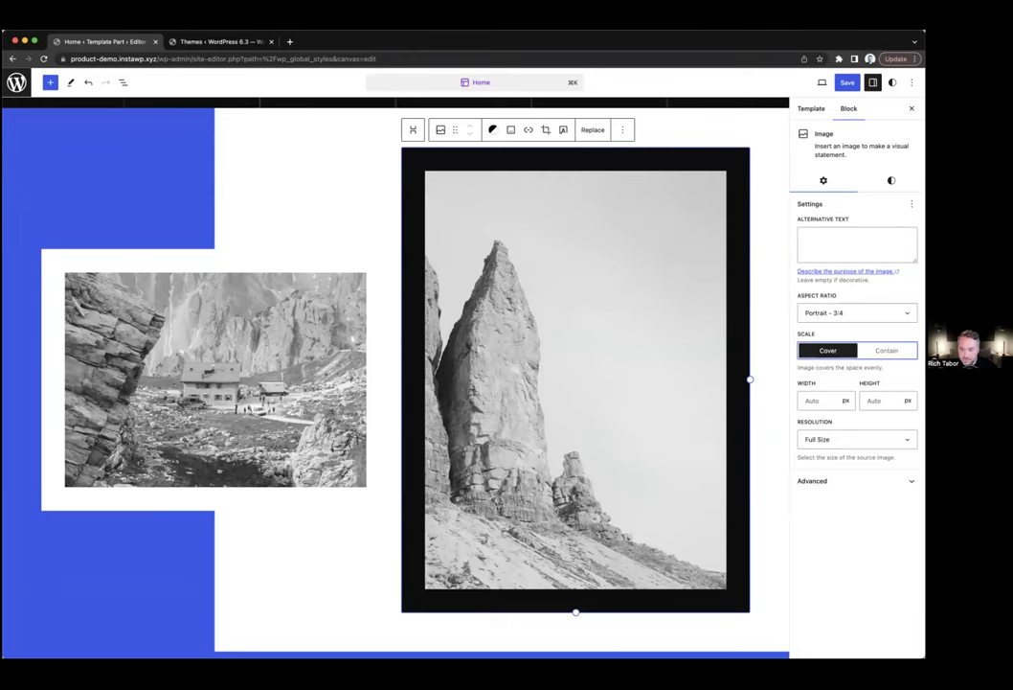
pyautogui.scroll(-2, 631, 373)
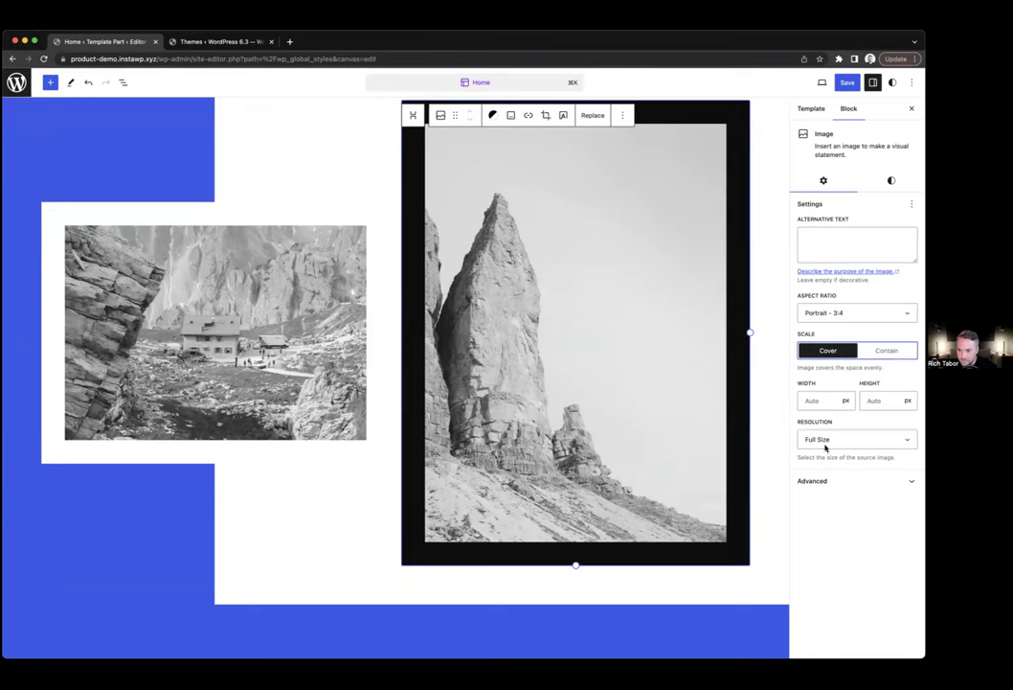
# - Examine the width setting of the rock spire image and the block settings of the house image beside it
pyautogui.press('Tab')
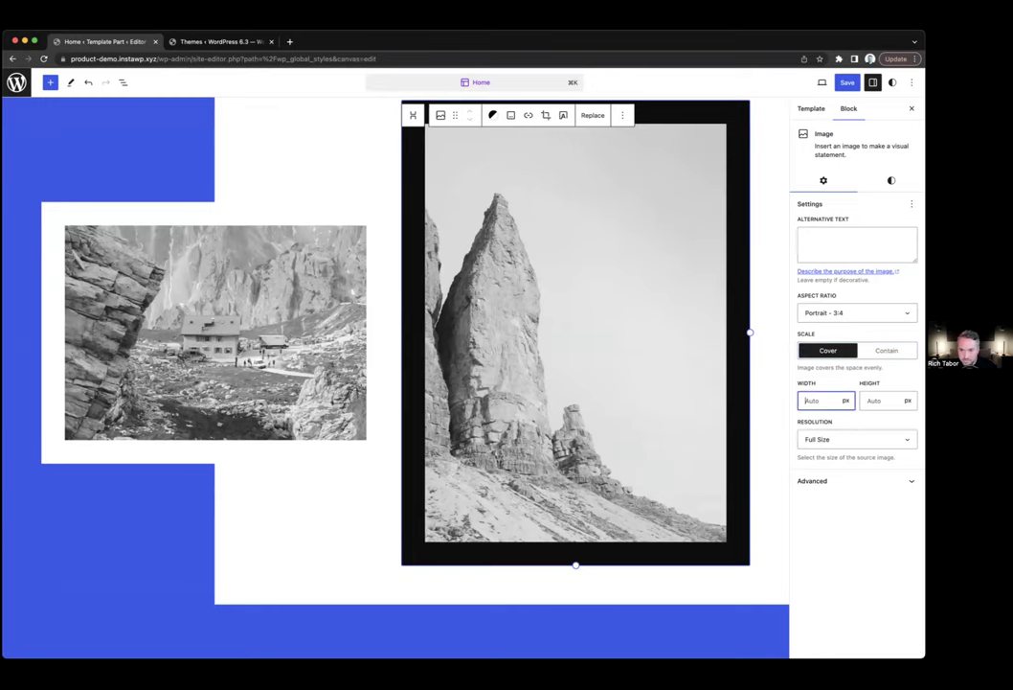
pyautogui.scroll(4, 649, 404)
pyautogui.scroll(-3, 640, 402)
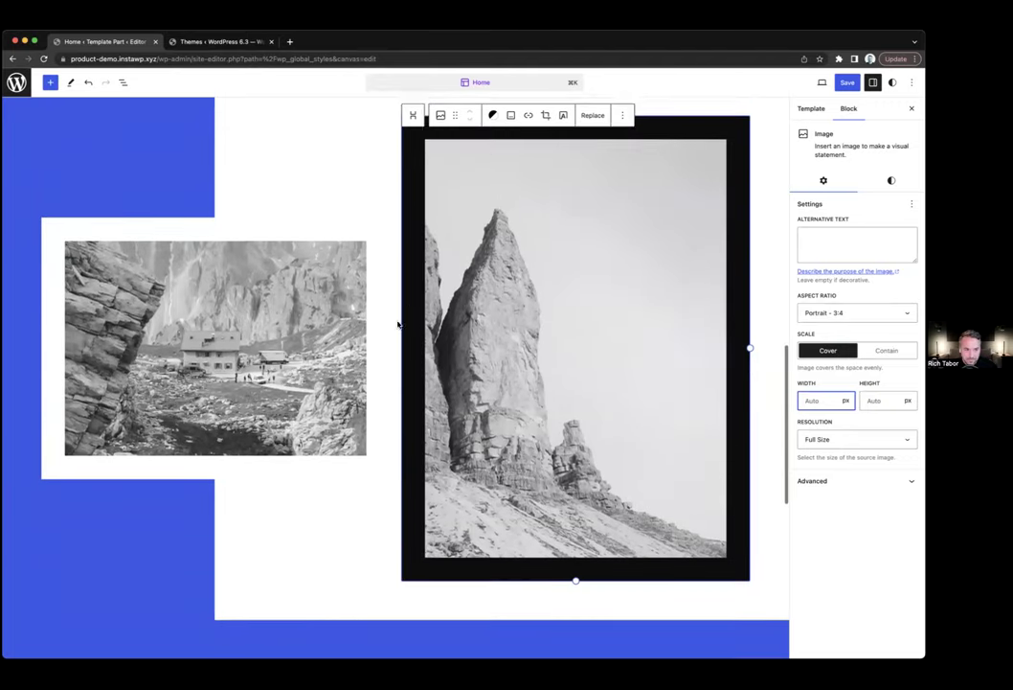
pyautogui.scroll(-2, 398, 325)
pyautogui.scroll(2, 398, 324)
pyautogui.click(381, 326)
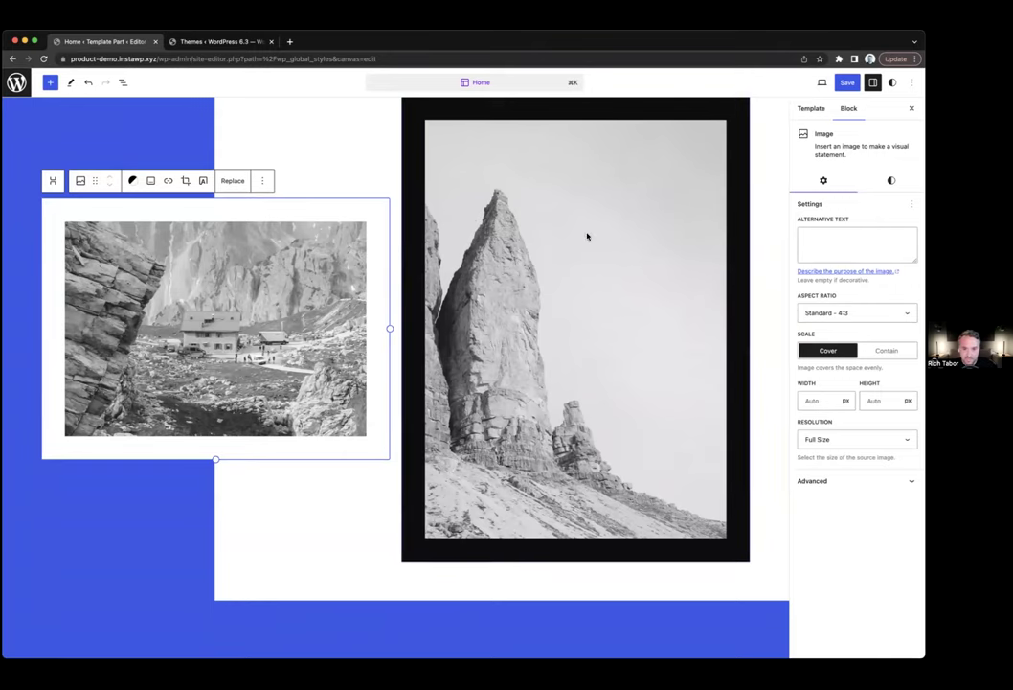
pyautogui.scroll(3, 575, 233)
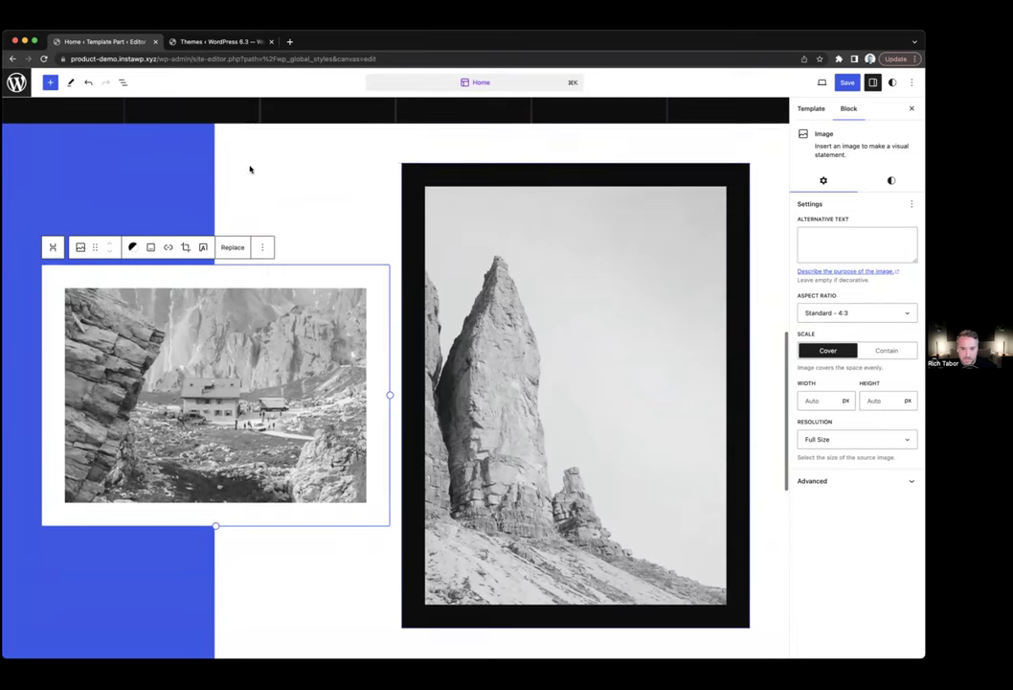
# - Leave the Home template canvas, open the "About WordPress" page for editing and view its content
pyautogui.click(19, 86)
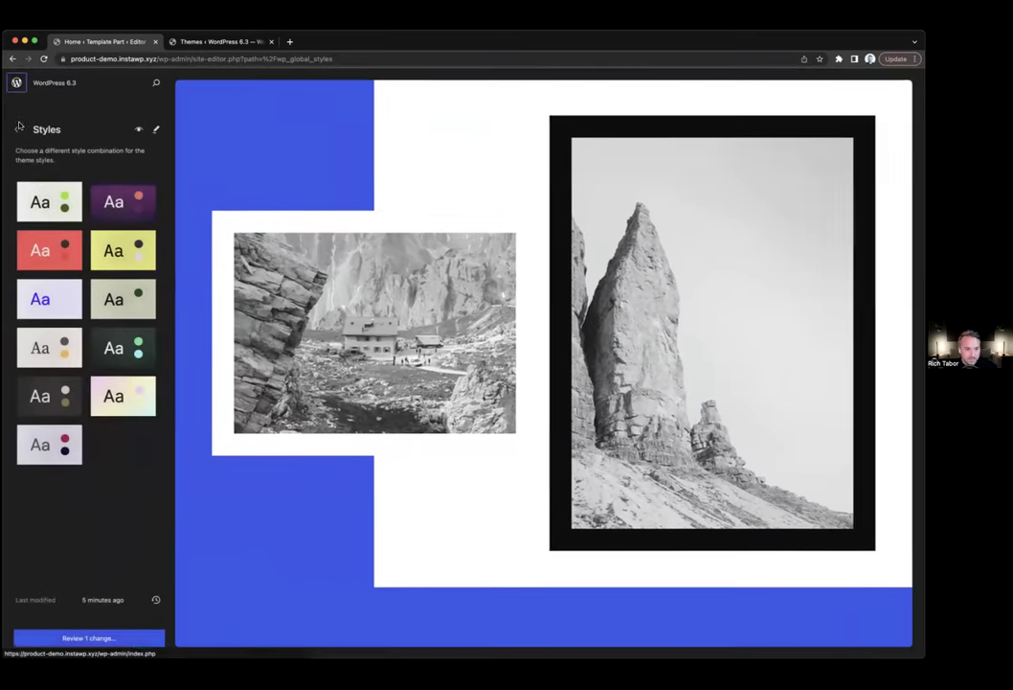
pyautogui.click(59, 230)
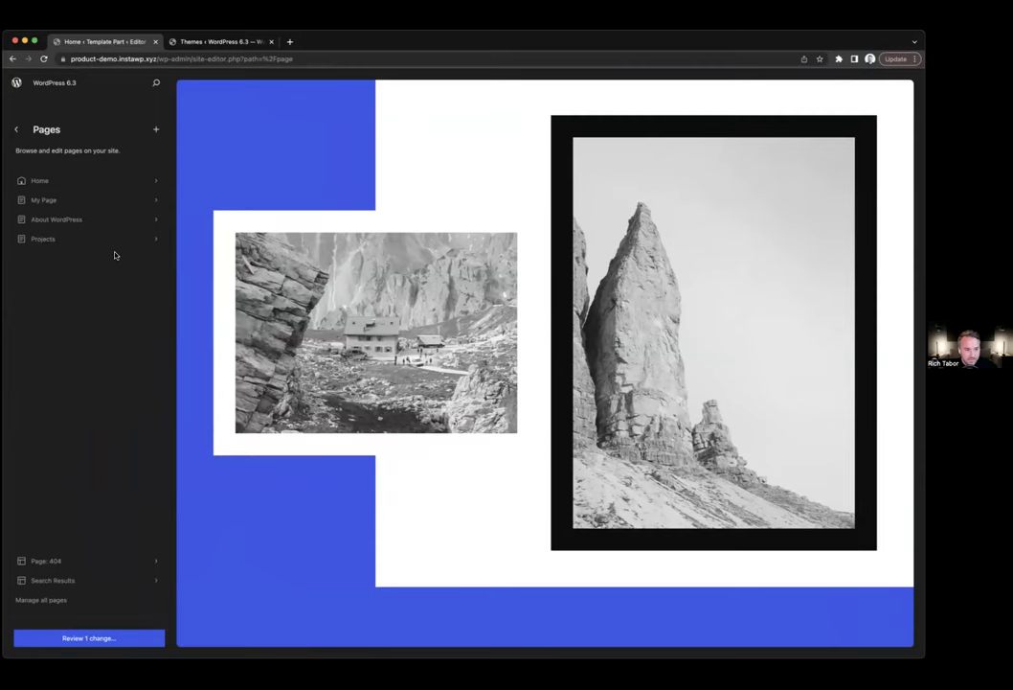
pyautogui.click(60, 220)
pyautogui.click(479, 197)
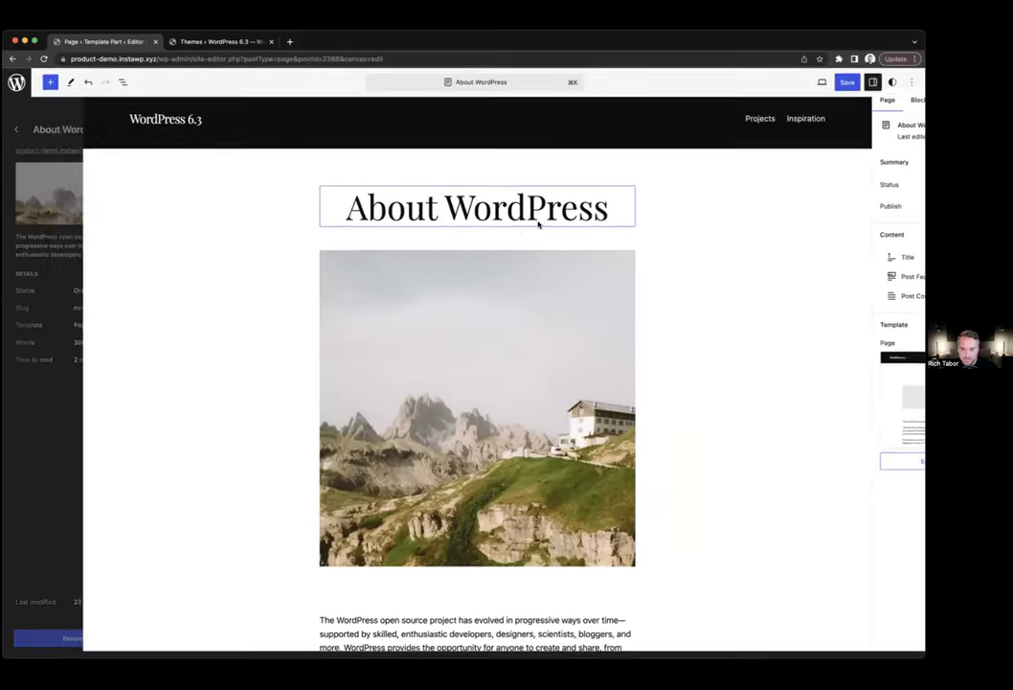
pyautogui.scroll(-6, 464, 238)
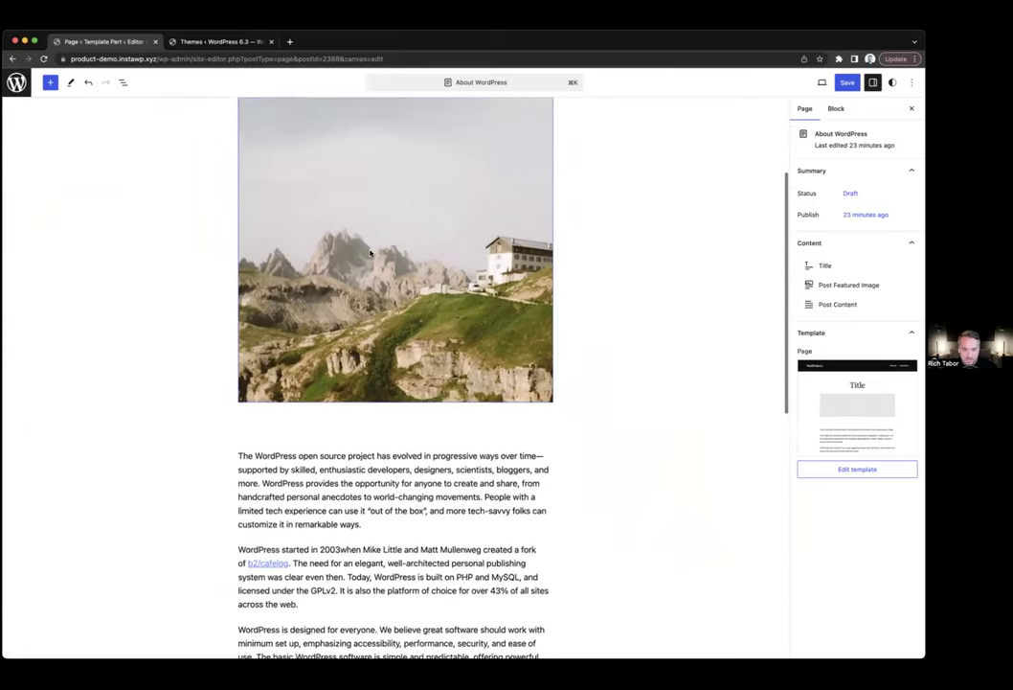
# - Add a footnote after "The WordPress open source project" in the first paragraph of the page
pyautogui.scroll(-6, 347, 248)
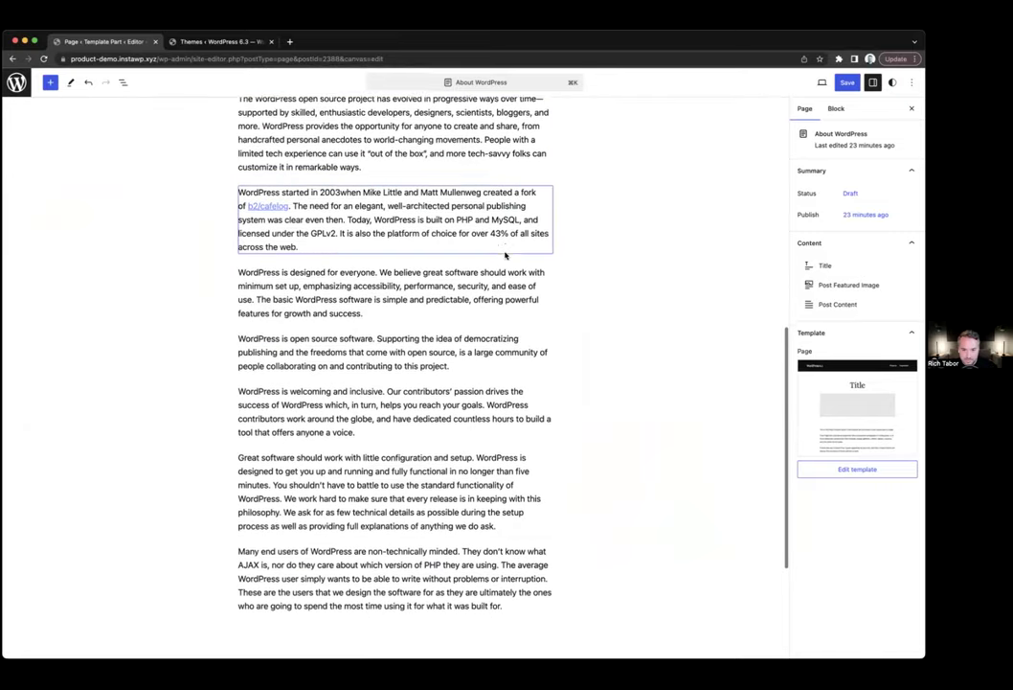
pyautogui.scroll(5, 335, 221)
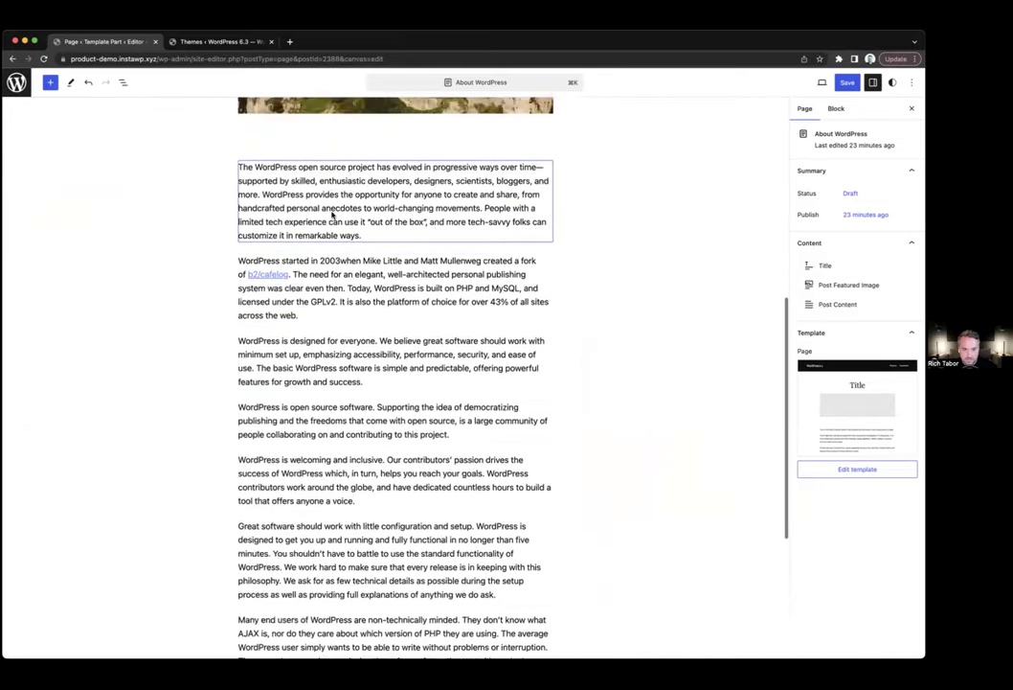
pyautogui.click(371, 190)
pyautogui.moveTo(374, 190); pyautogui.dragTo(237, 189)
pyautogui.click(377, 166)
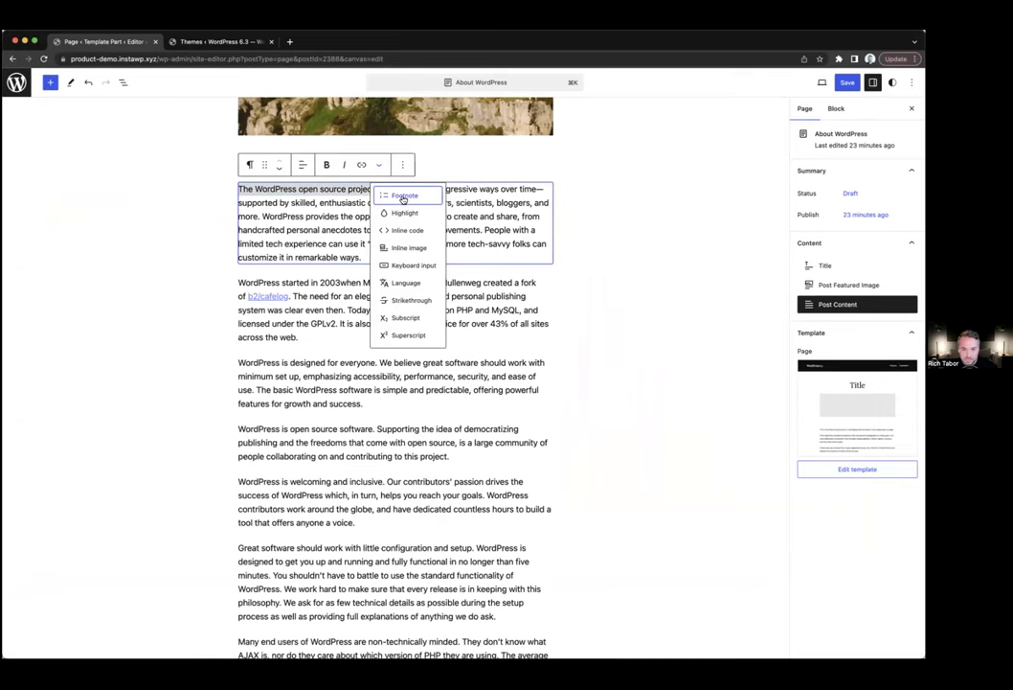
pyautogui.click(405, 196)
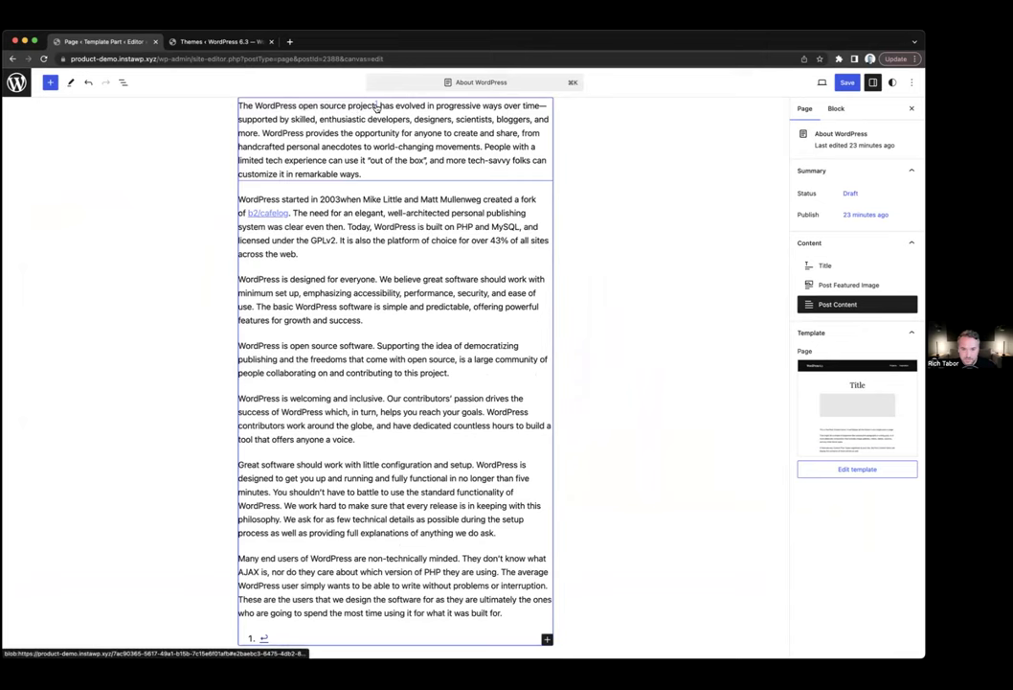
# - Write "Some footnotes about this." as the footnote text and follow its return link to the reference
pyautogui.scroll(-5, 378, 106)
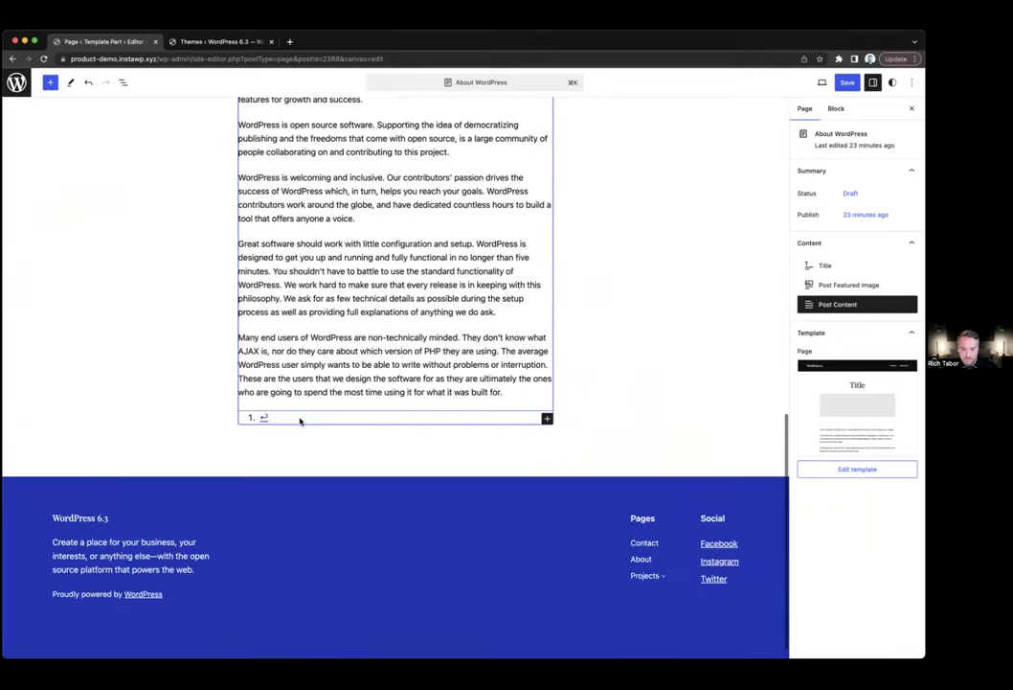
pyautogui.click(278, 418)
pyautogui.click(256, 419)
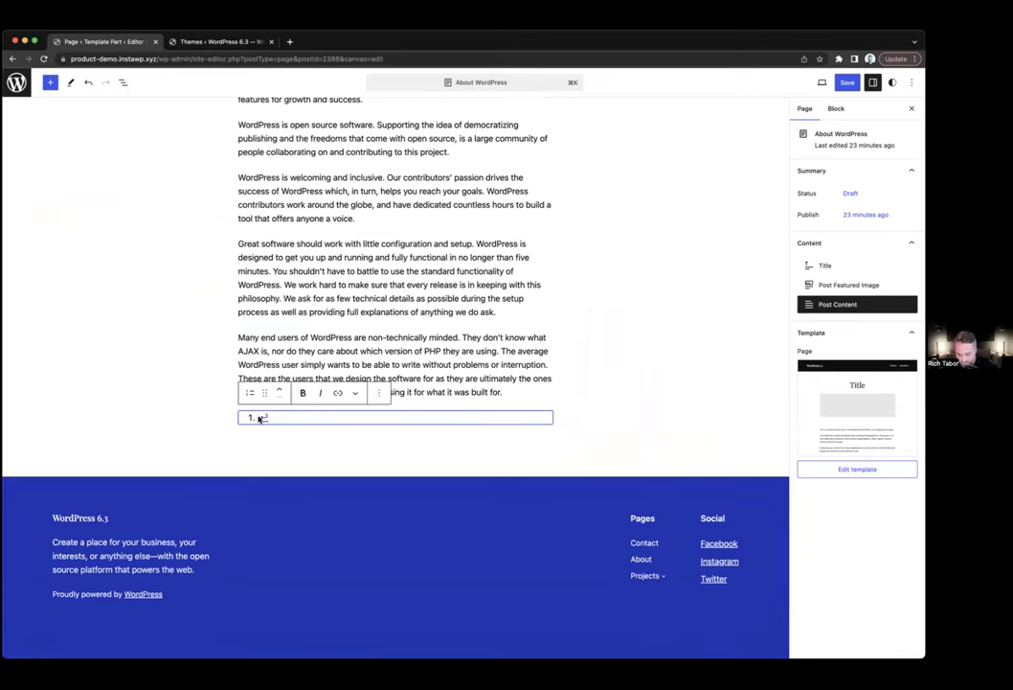
pyautogui.write('Some')
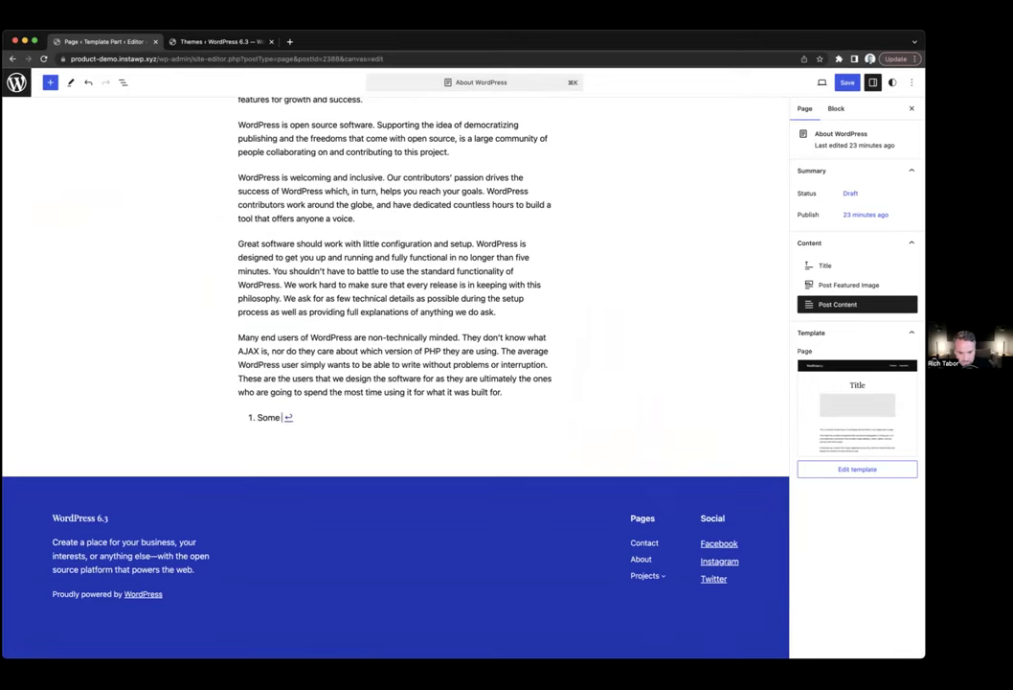
pyautogui.write(' footnotes about this.')
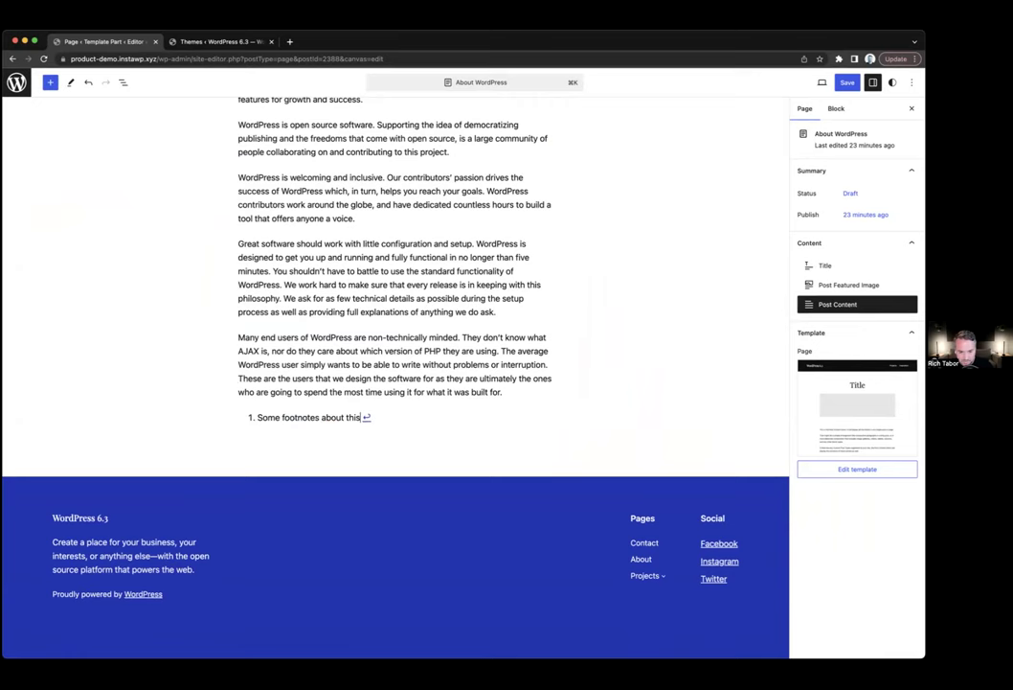
pyautogui.click(368, 417)
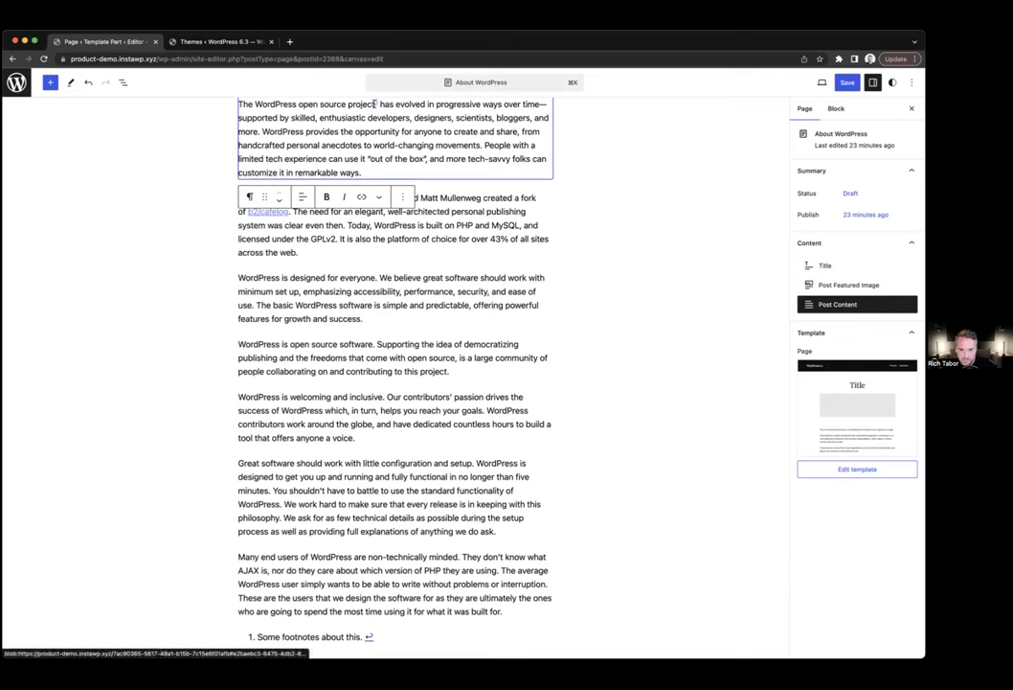
# - Move the Footnotes block above the last paragraph and back below it
pyautogui.scroll(-3, 428, 345)
pyautogui.scroll(-1, 428, 349)
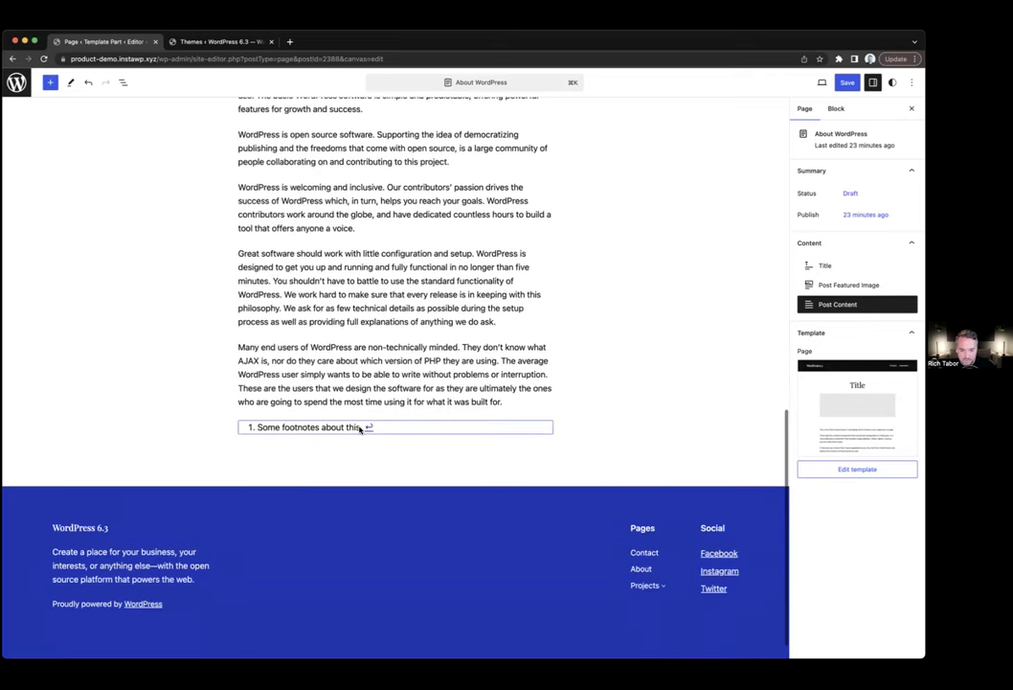
pyautogui.click(288, 427)
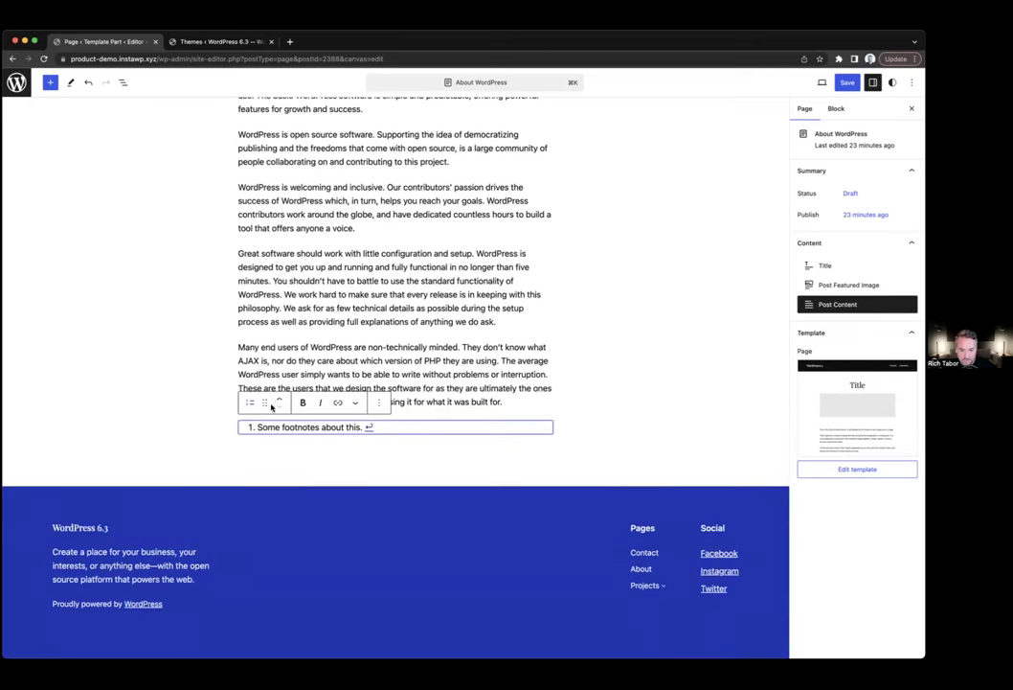
pyautogui.click(280, 399)
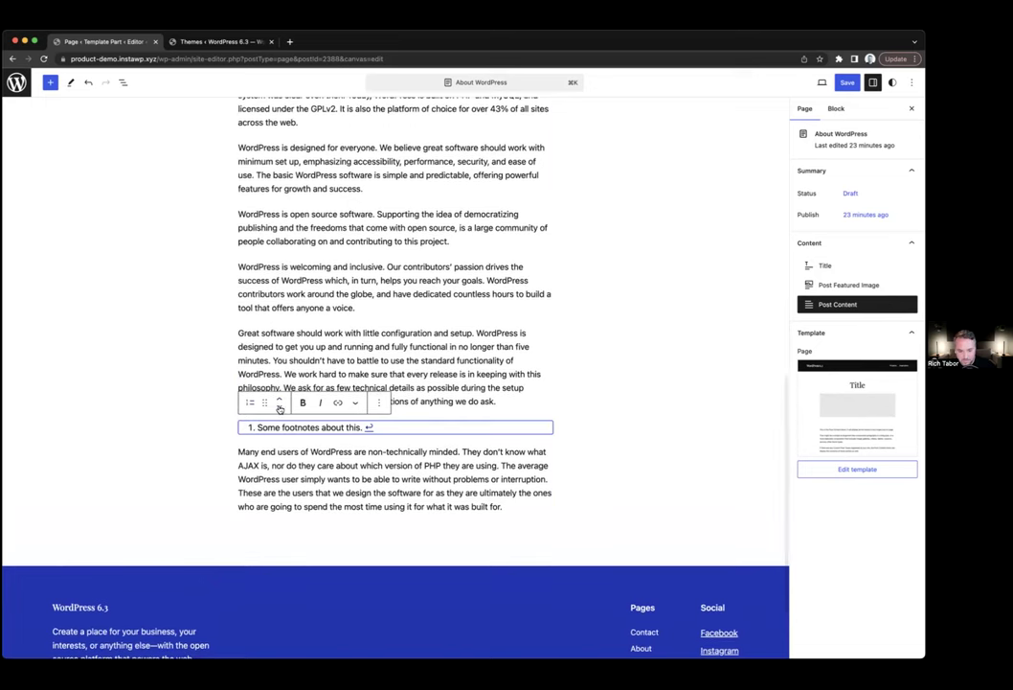
pyautogui.click(280, 406)
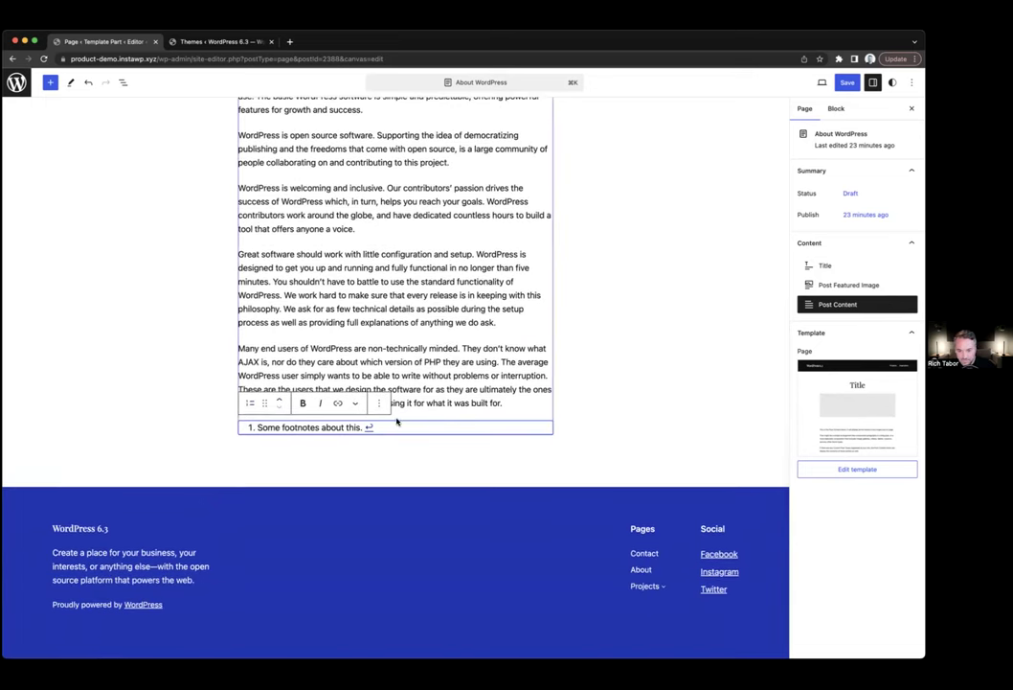
# - Examine the Footnotes block below the last paragraph and the footnote reference in the first paragraph
pyautogui.click(185, 417)
pyautogui.click(237, 408)
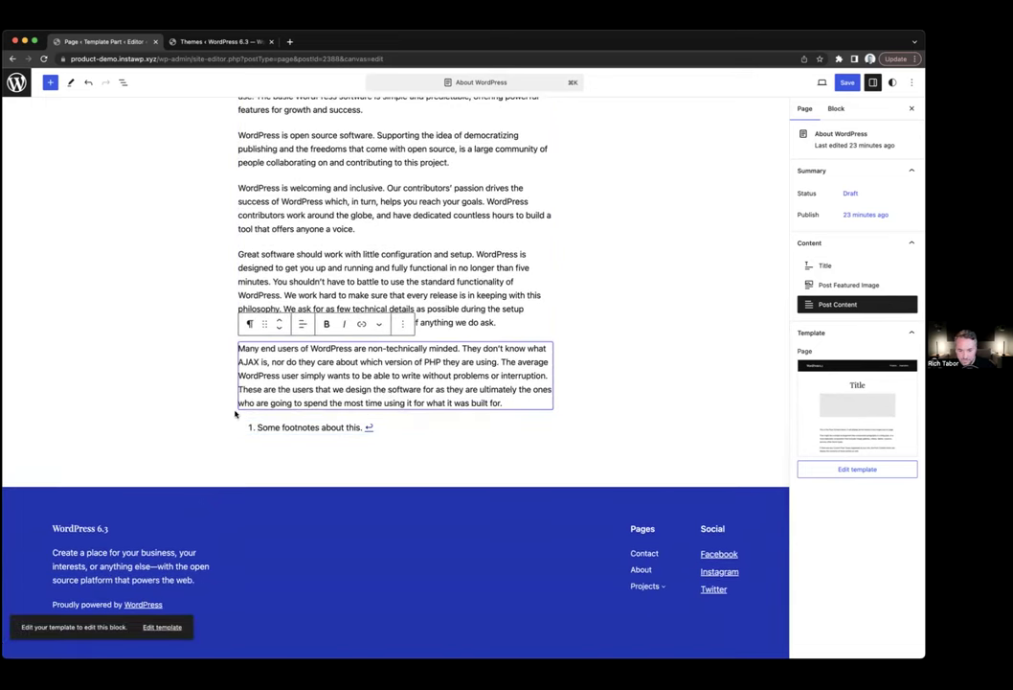
pyautogui.moveTo(393, 418)
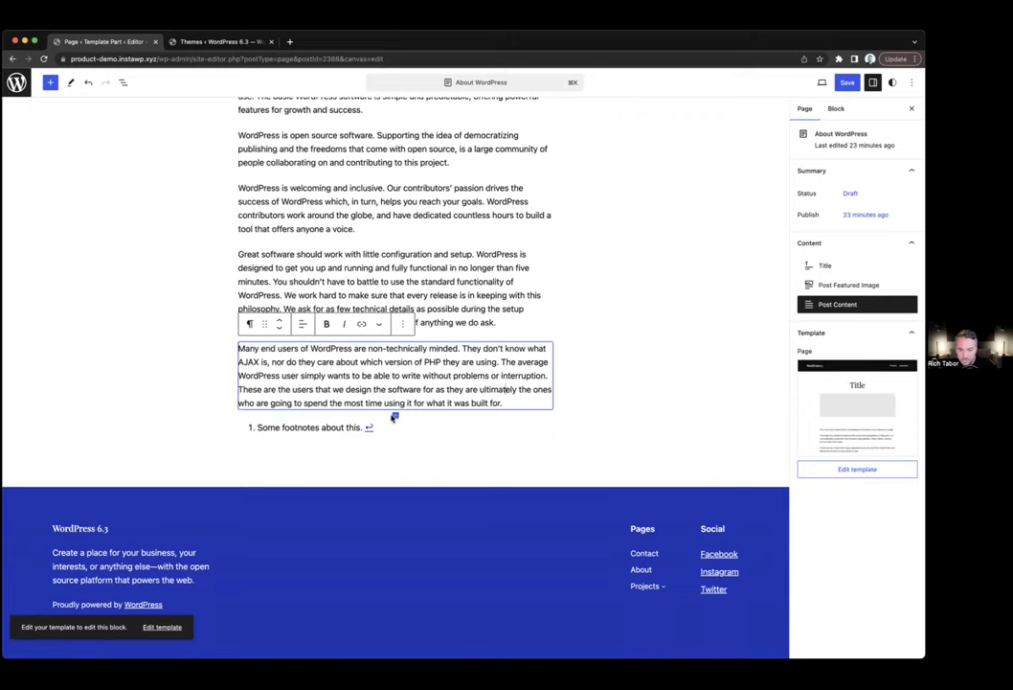
pyautogui.click(322, 429)
pyautogui.scroll(5, 457, 428)
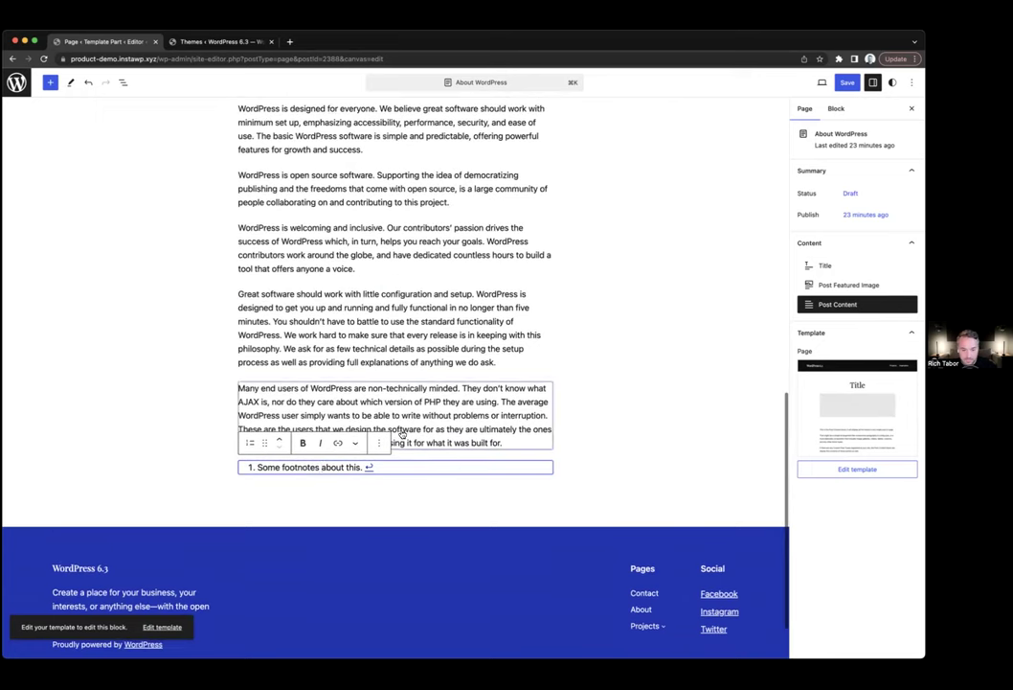
pyautogui.scroll(2, 350, 463)
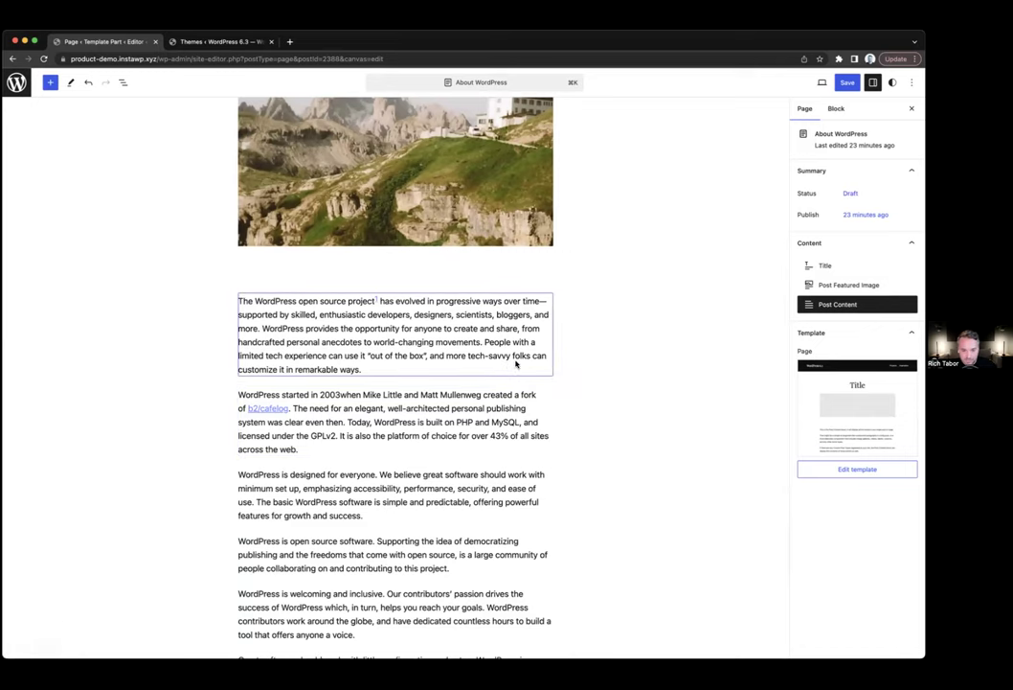
pyautogui.click(486, 358)
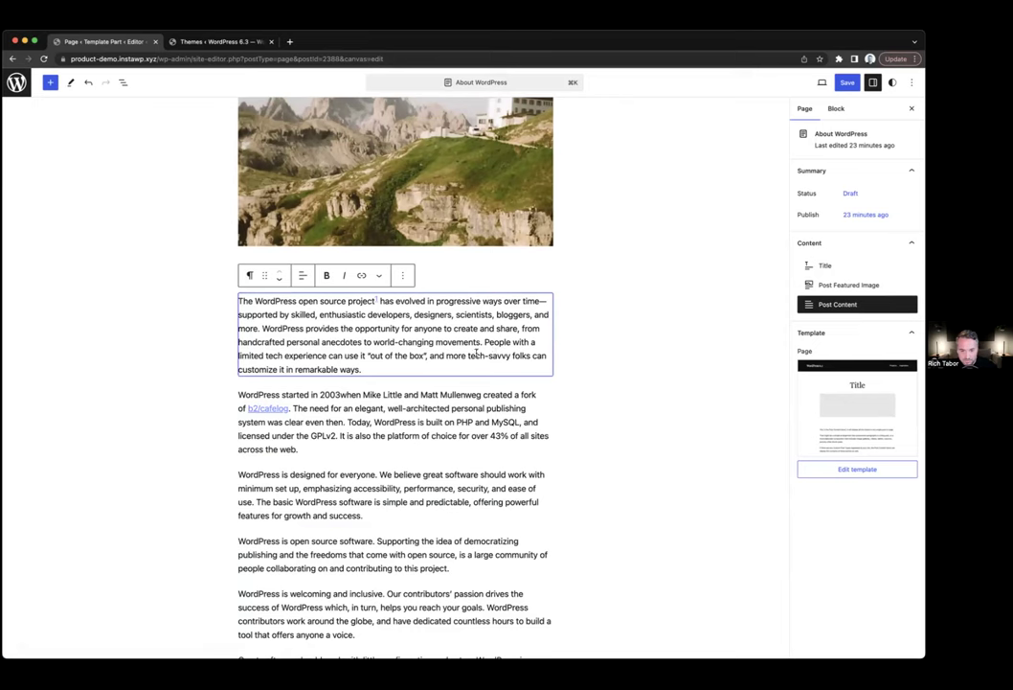
pyautogui.scroll(-8, 491, 355)
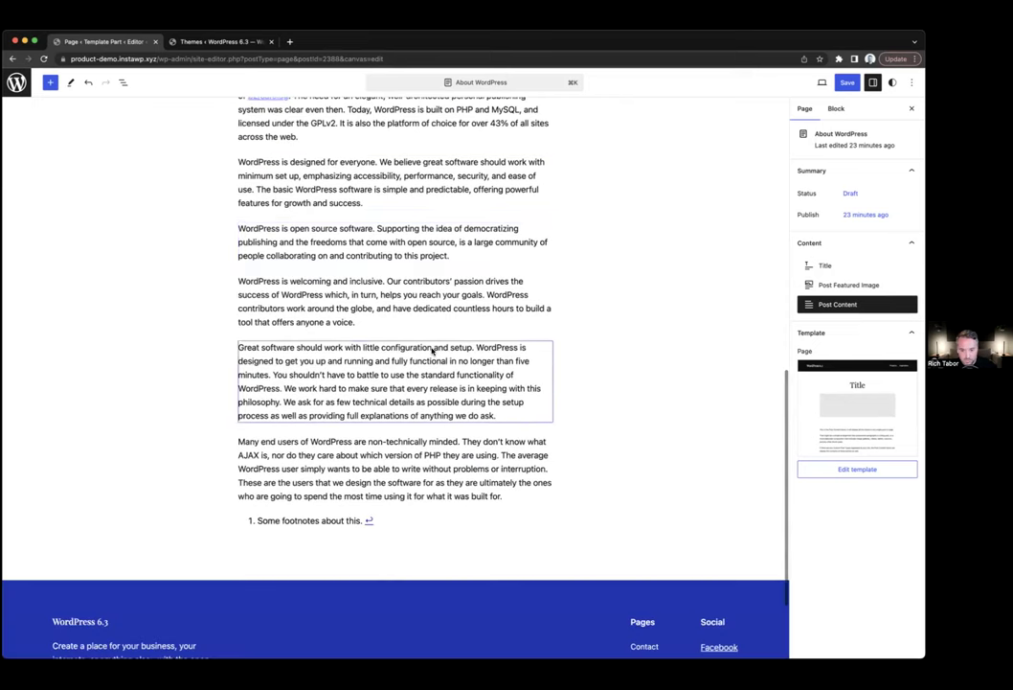
# - View the additional text formatting options for a selected phrase in the "WordPress started in 2003" paragraph without applying any
pyautogui.scroll(4, 366, 243)
pyautogui.click(366, 244)
pyautogui.moveTo(408, 207); pyautogui.dragTo(485, 206)
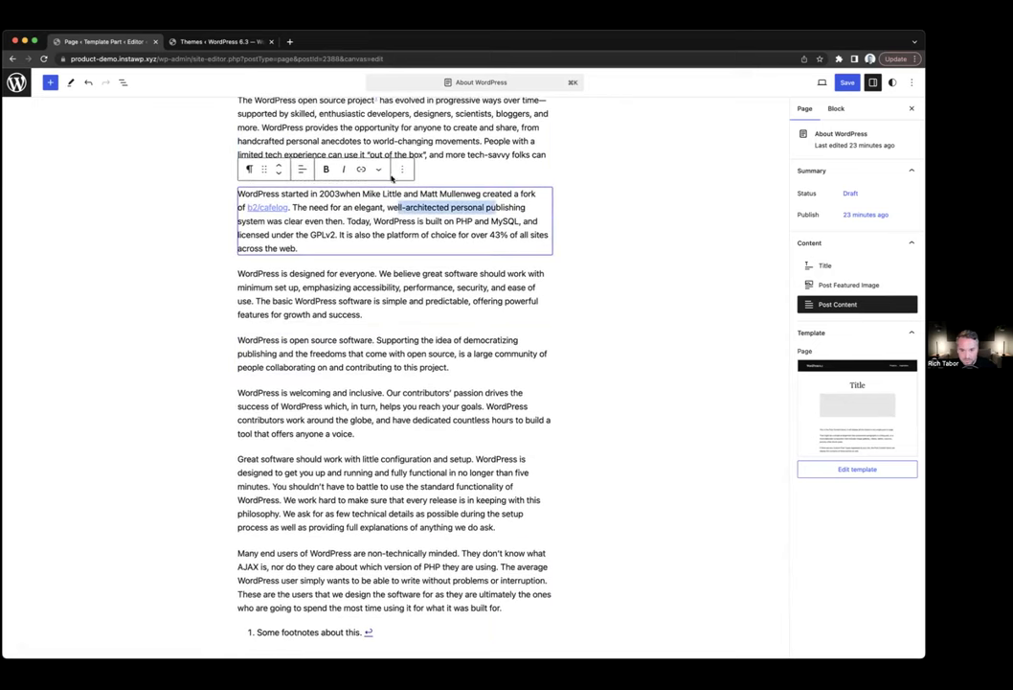
pyautogui.click(379, 169)
pyautogui.click(514, 193)
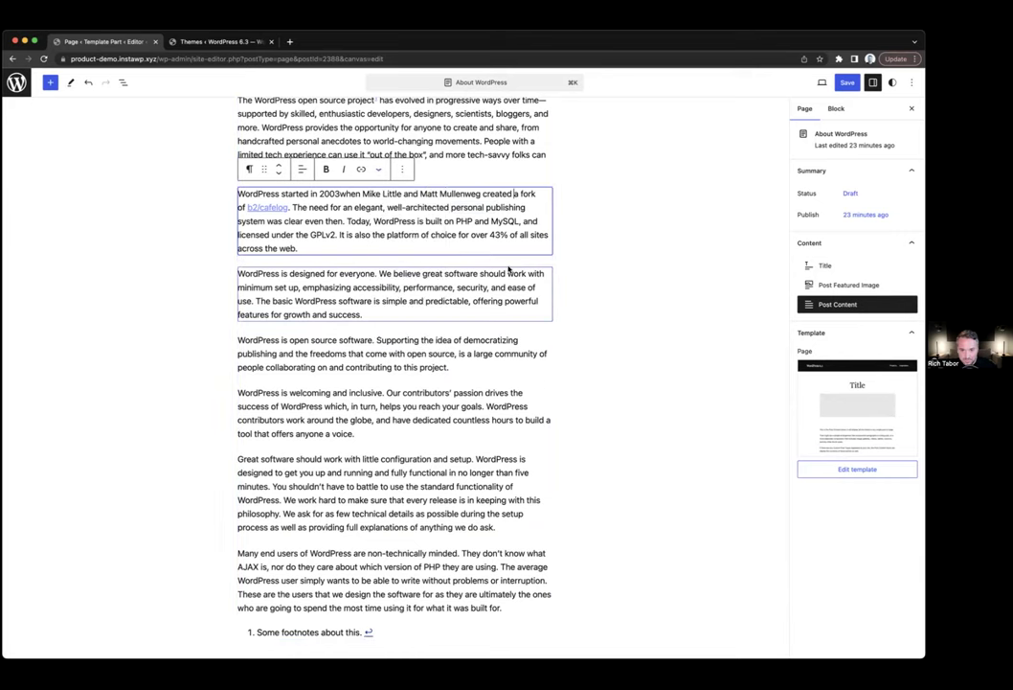
pyautogui.scroll(-5, 508, 271)
pyautogui.click(300, 272)
pyautogui.scroll(5, 276, 271)
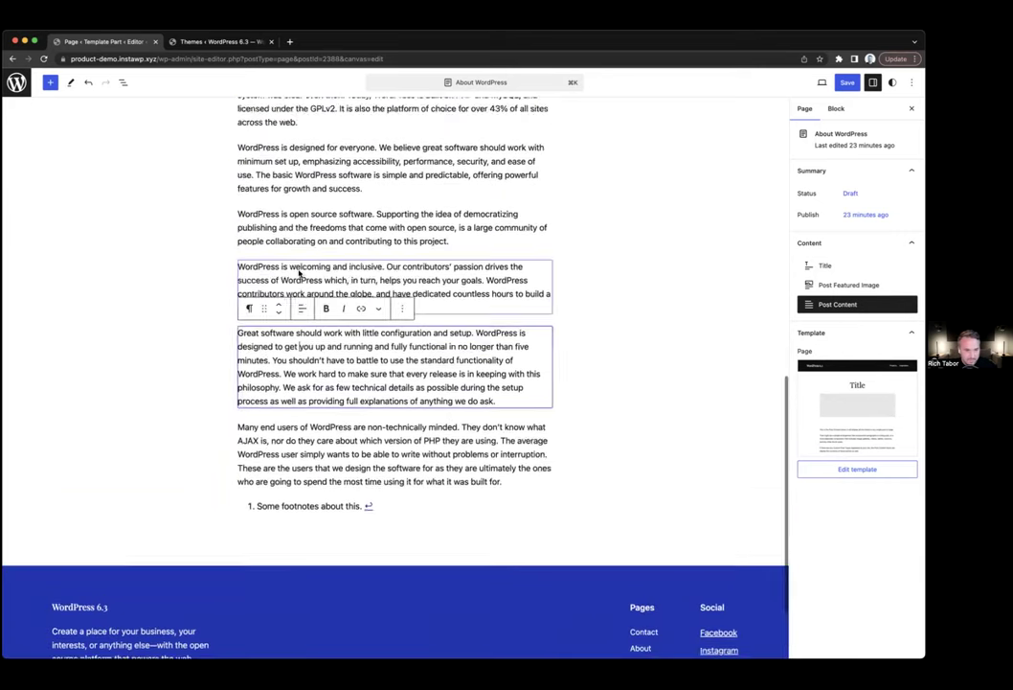
pyautogui.scroll(-3, 278, 268)
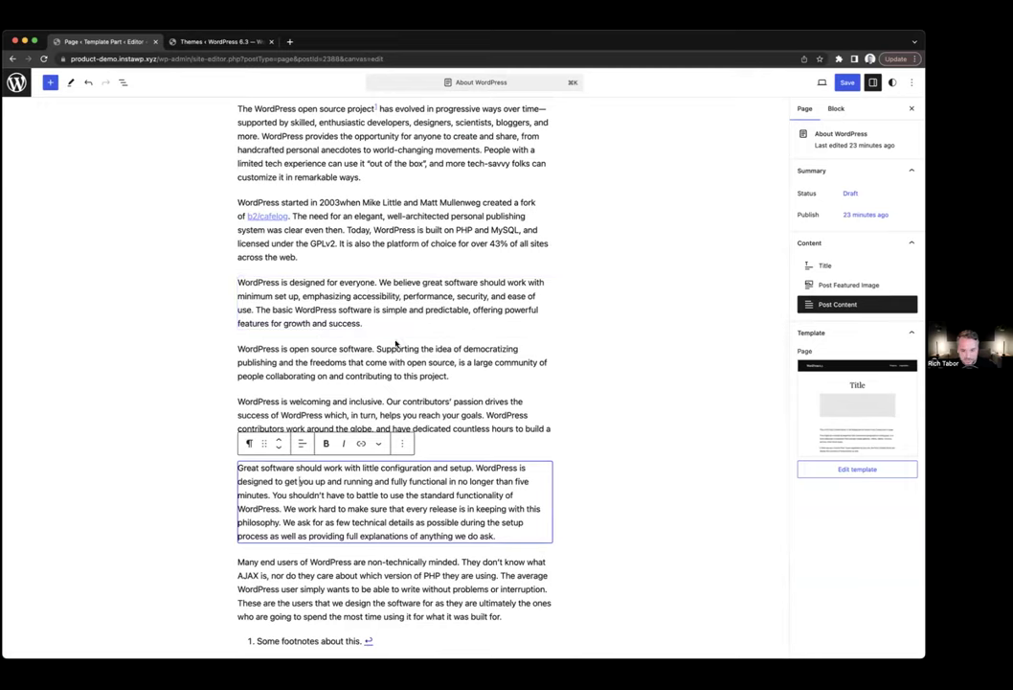
# - Insert a Details block before the "WordPress is designed for everyone." paragraph
pyautogui.click(395, 298)
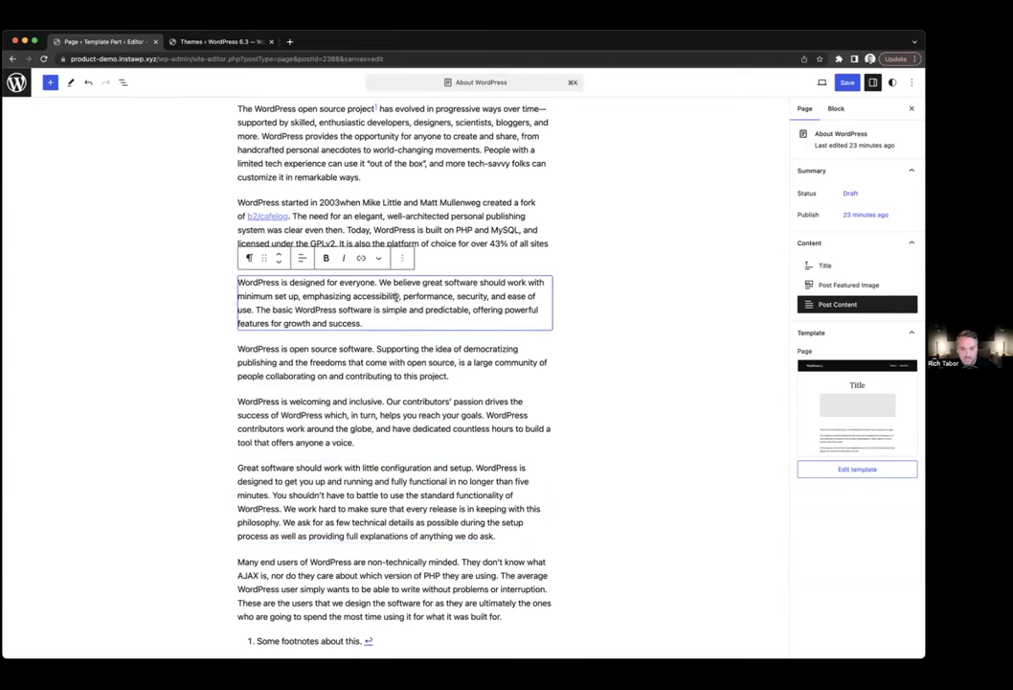
pyautogui.scroll(1, 396, 298)
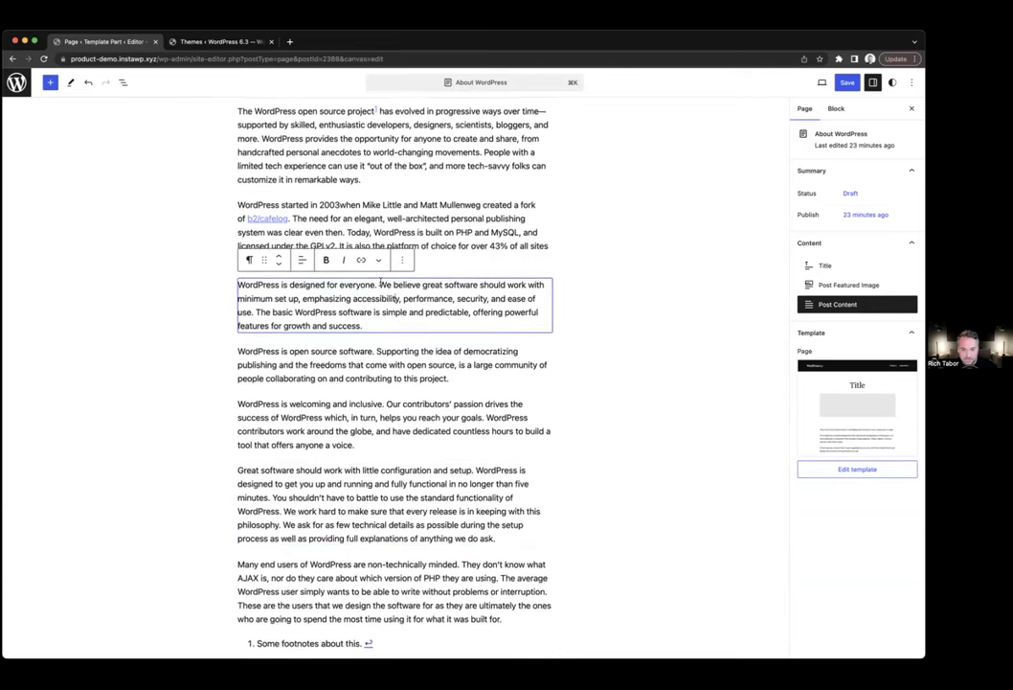
pyautogui.click(402, 260)
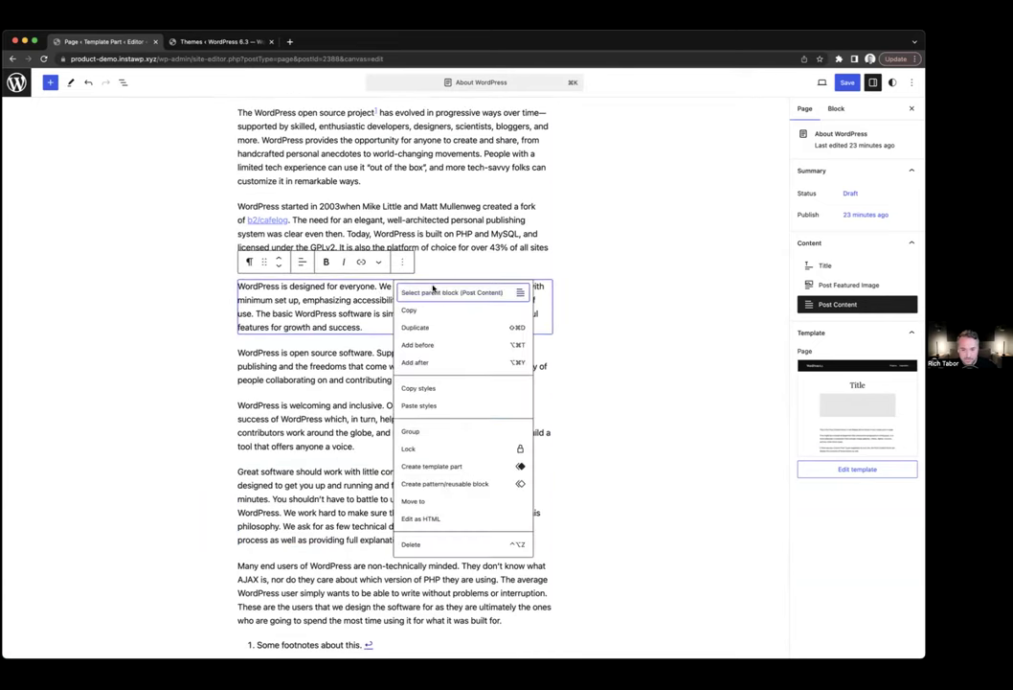
pyautogui.click(418, 345)
pyautogui.write('/')
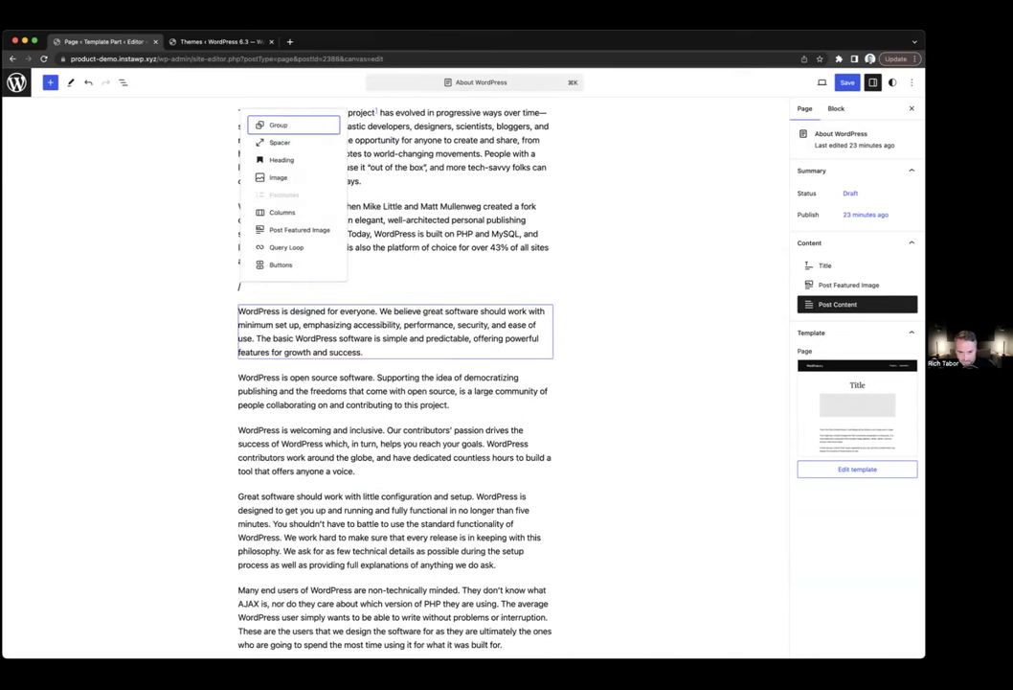
pyautogui.write('de')
pyautogui.press('Return')
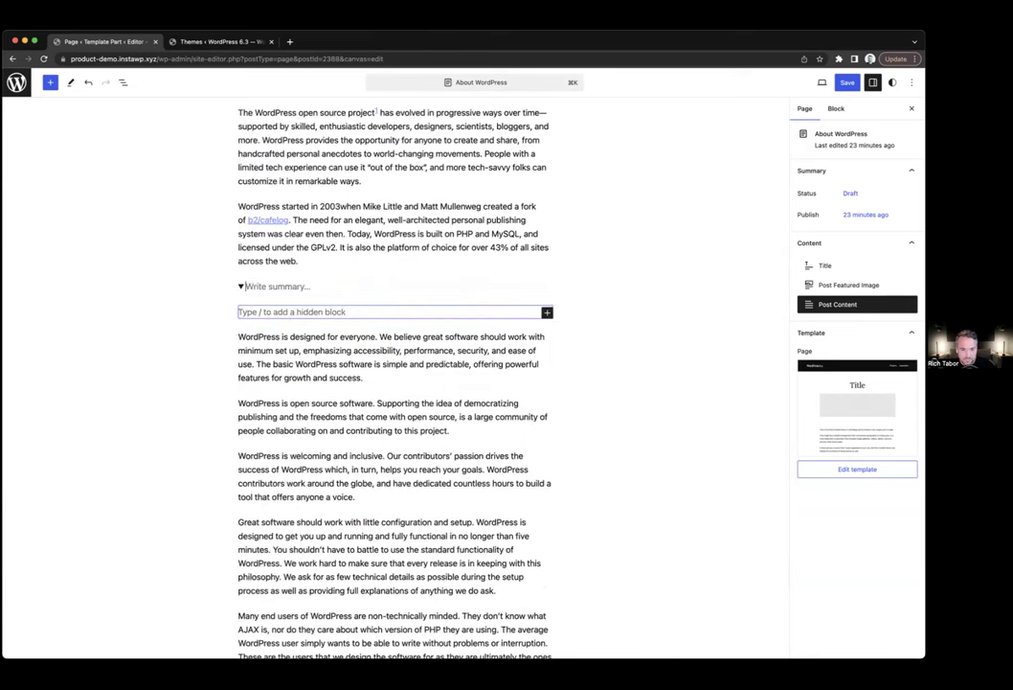
# - Move the sentence "WordPress is designed for everyone." from the paragraph into the Details block's summary
pyautogui.moveTo(379, 336); pyautogui.dragTo(239, 337)
pyautogui.press('super+x')
pyautogui.click(287, 322)
pyautogui.press('super+v')
# - Move the rest of that paragraph, starting "We believe great software", into the Details block's hidden content
pyautogui.click(273, 400)
pyautogui.press('super+a')
pyautogui.press('super+x')
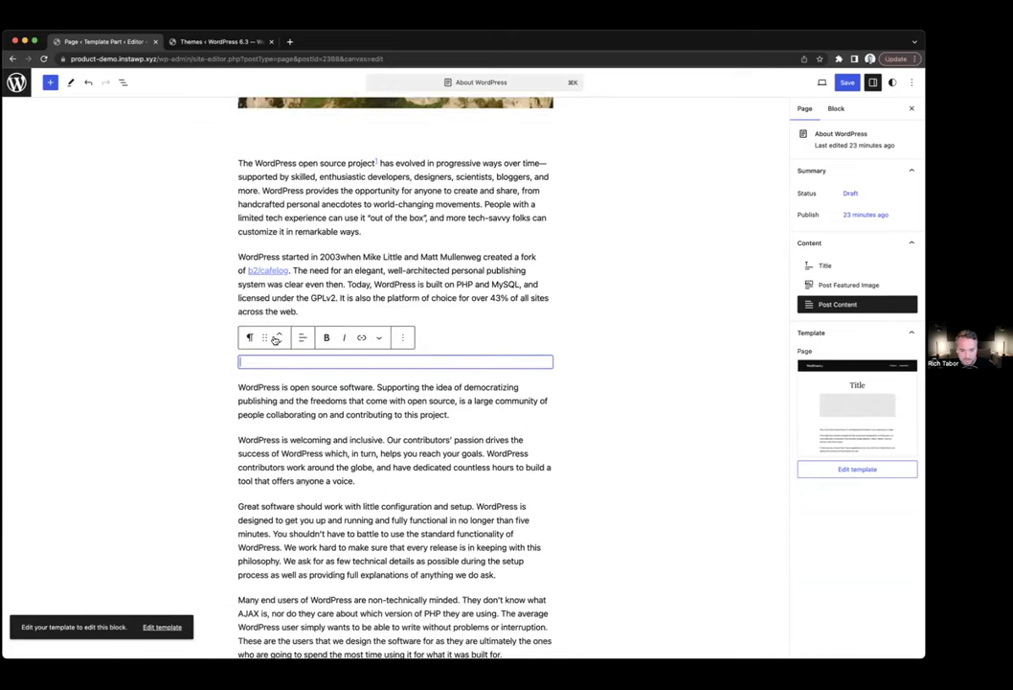
pyautogui.click(286, 337)
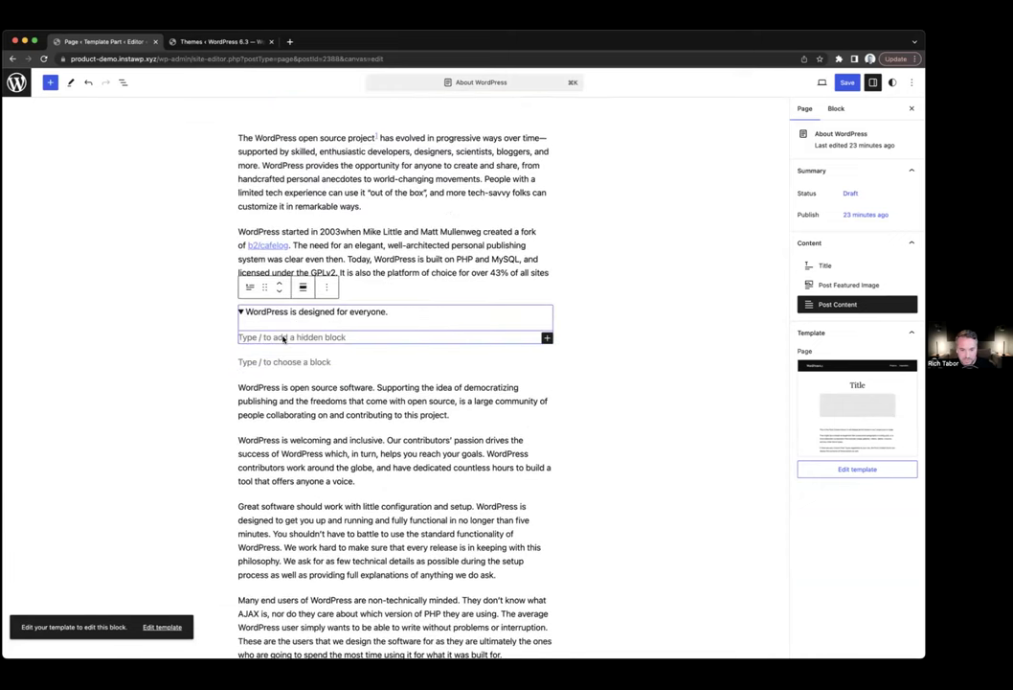
pyautogui.click(267, 337)
pyautogui.press('super+v')
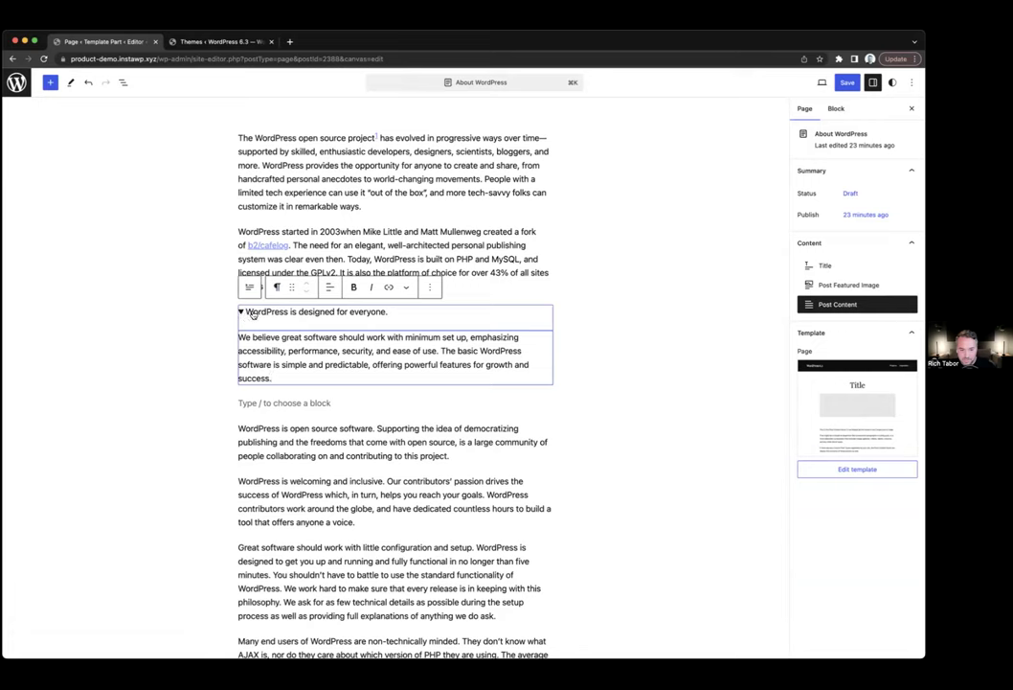
# - Check how the Details block collapses when another block is selected, expand it again and open its block settings
pyautogui.click(613, 300)
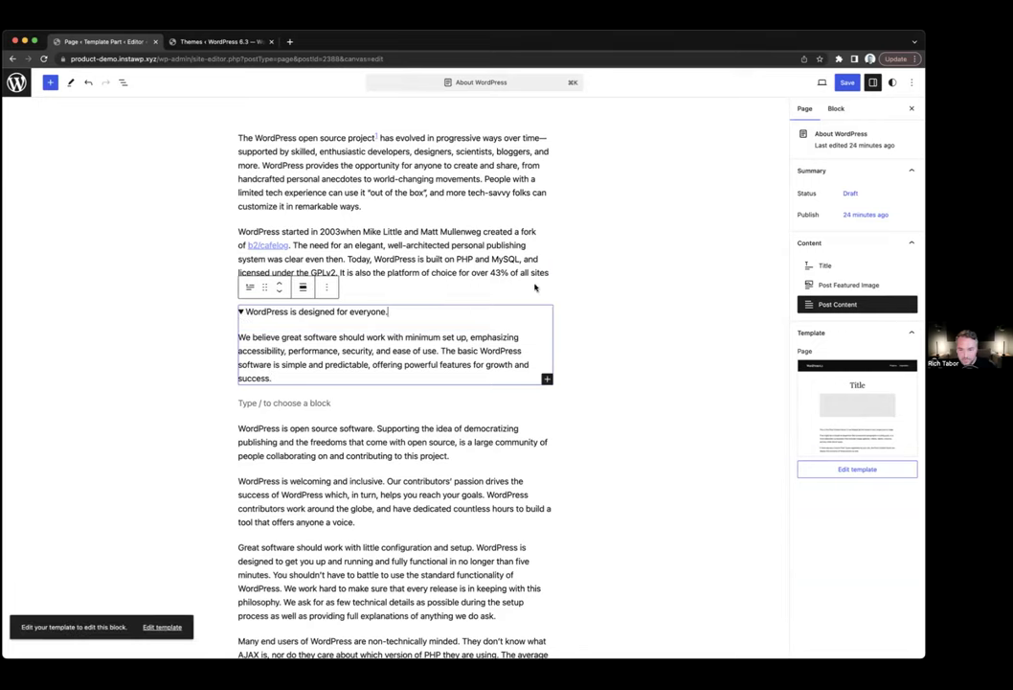
pyautogui.click(415, 259)
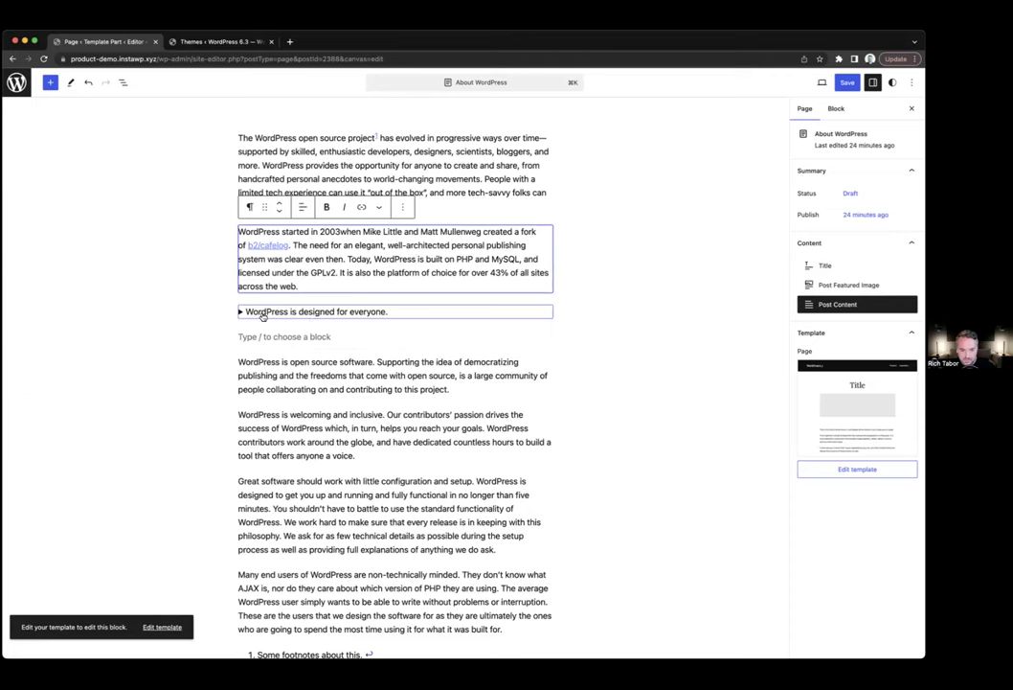
pyautogui.click(328, 313)
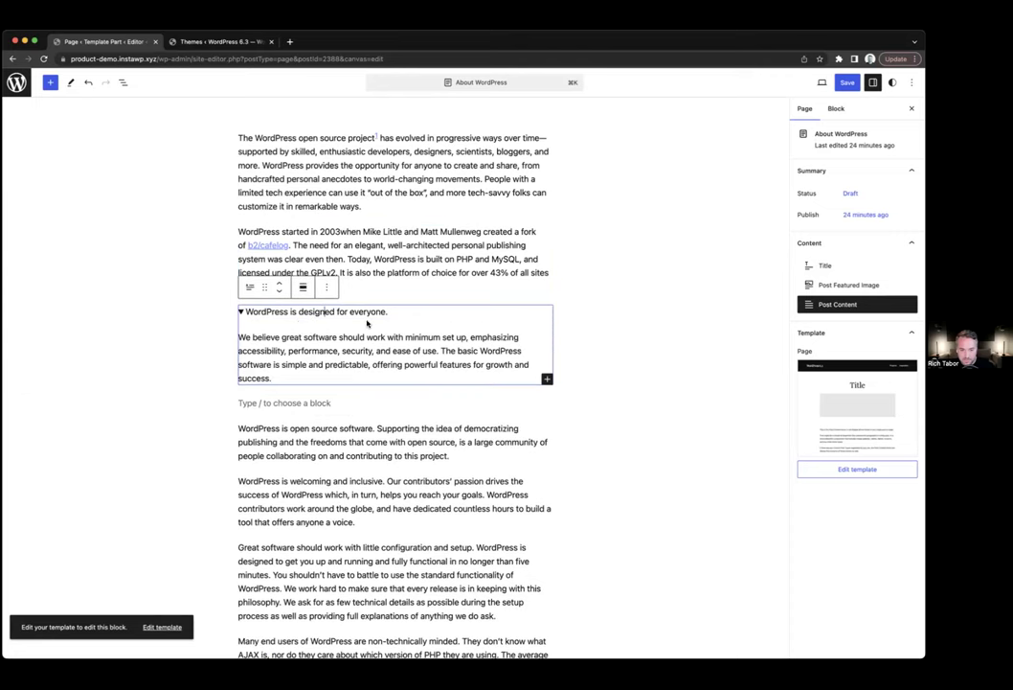
pyautogui.click(837, 108)
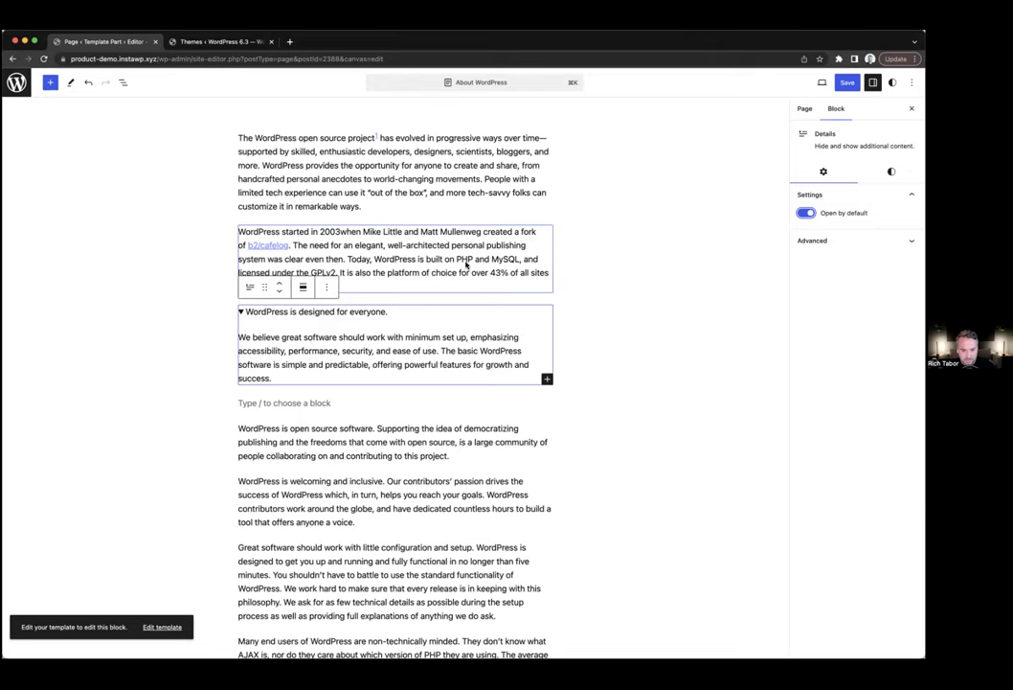
# - Set the Details block's background to the theme's Tertiary color
pyautogui.click(891, 172)
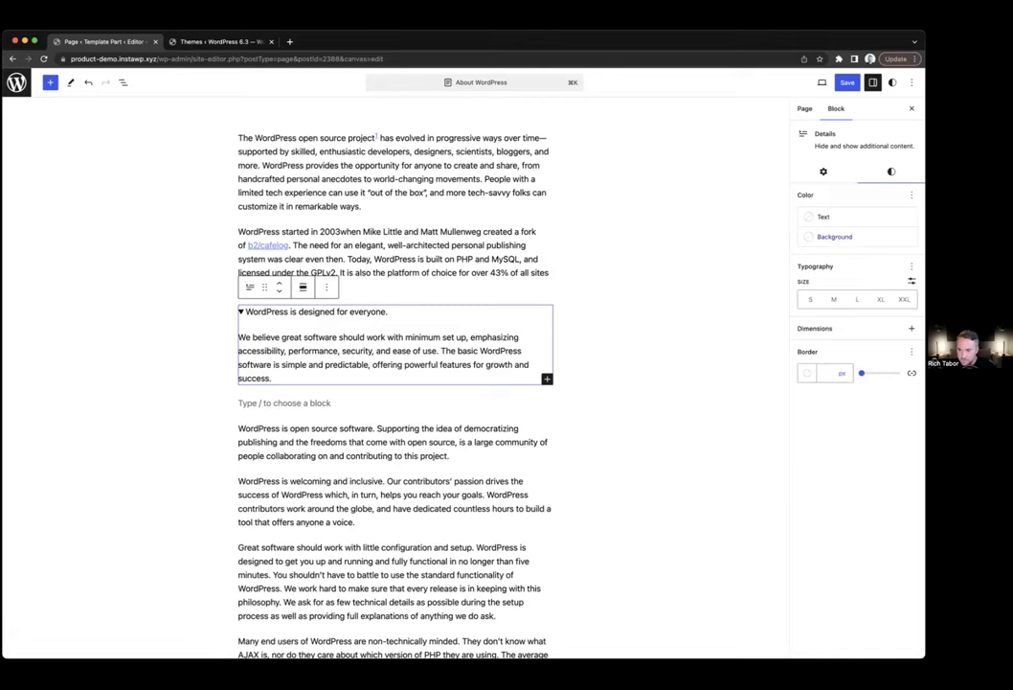
pyautogui.click(828, 237)
pyautogui.click(746, 348)
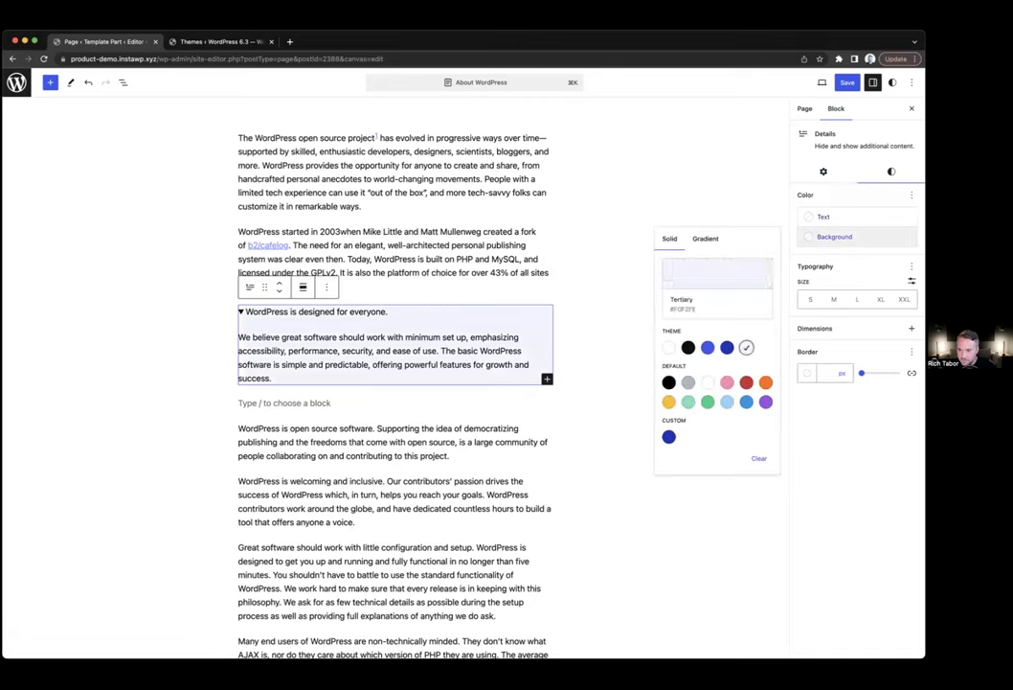
# - Set both the vertical and horizontal padding of the Details block to 1
pyautogui.click(911, 328)
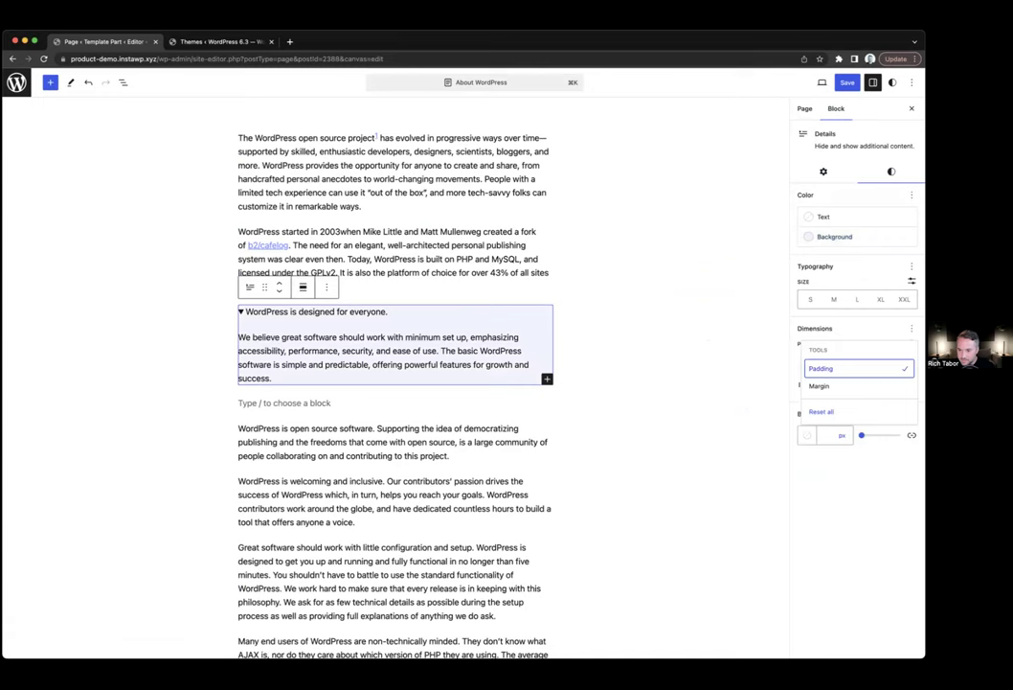
pyautogui.click(813, 366)
pyautogui.moveTo(814, 364); pyautogui.dragTo(826, 364)
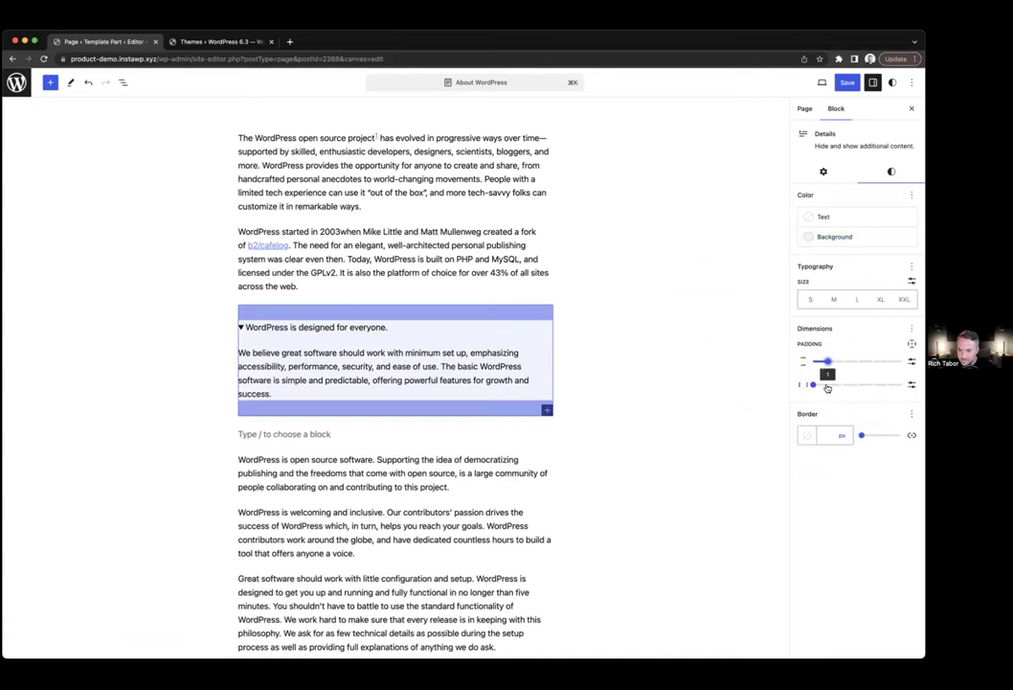
pyautogui.click(827, 385)
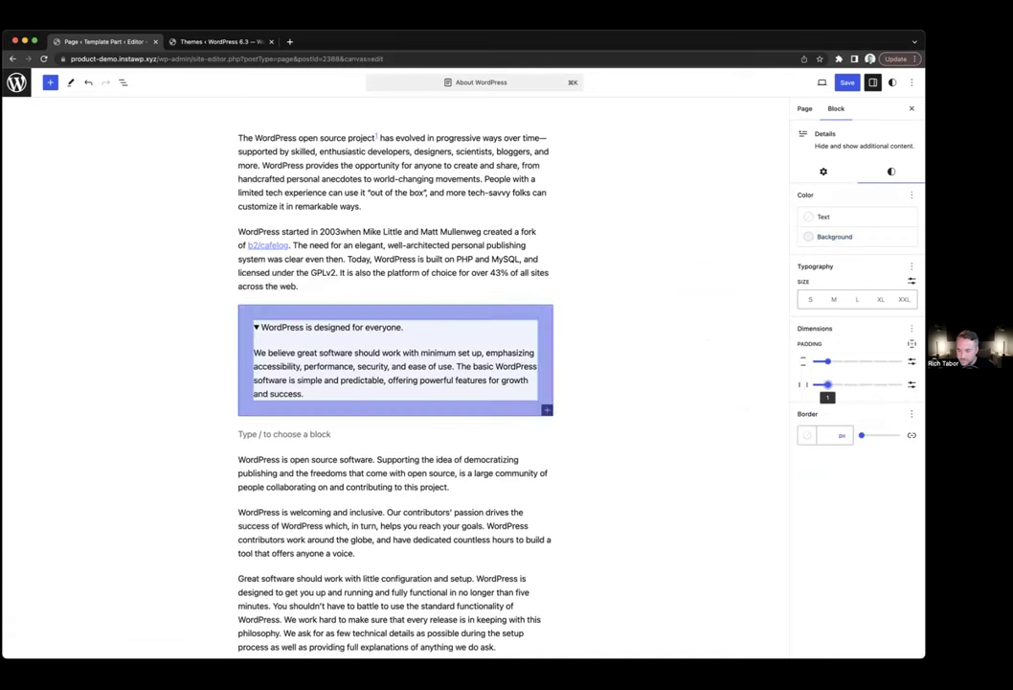
pyautogui.click(912, 343)
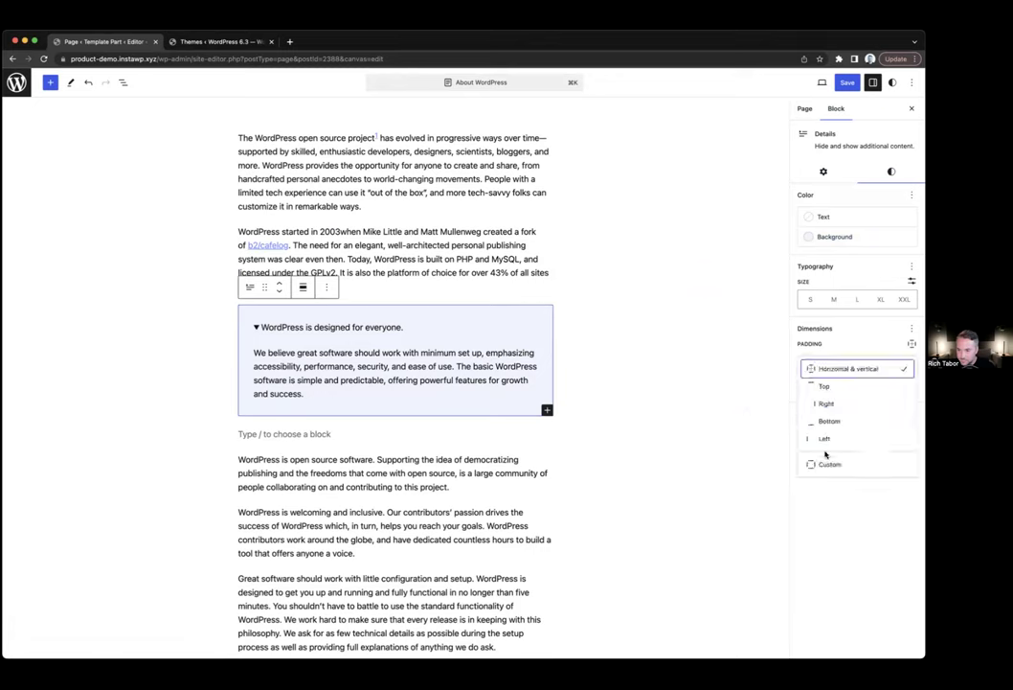
pyautogui.click(825, 488)
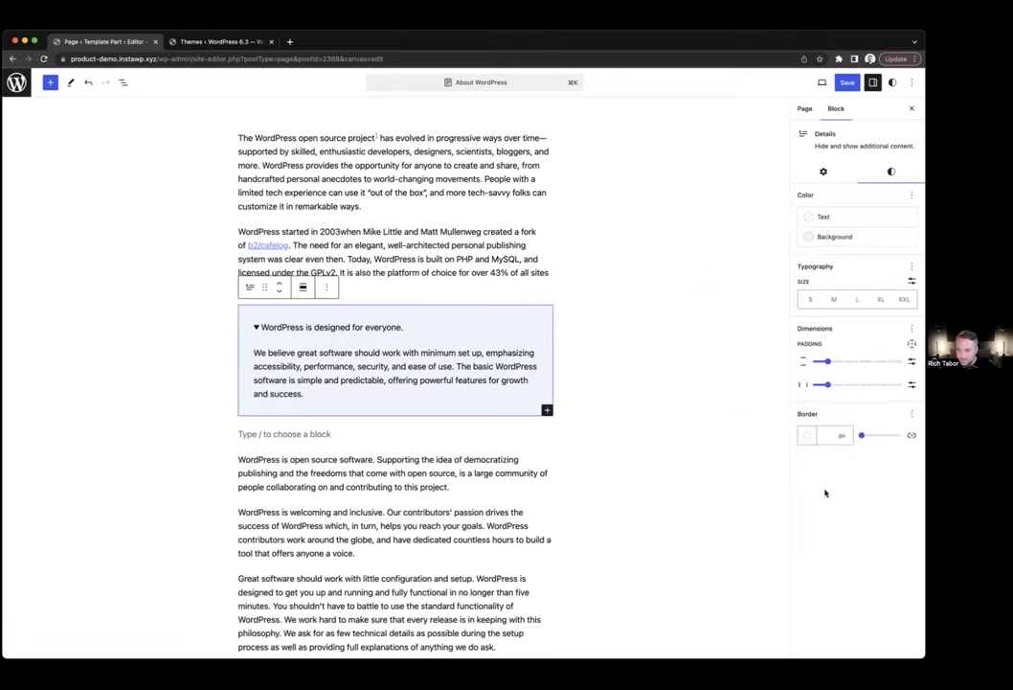
pyautogui.moveTo(826, 361)
pyautogui.mouseDown()
pyautogui.moveTo(841, 362)
pyautogui.moveTo(826, 364)
pyautogui.mouseUp()
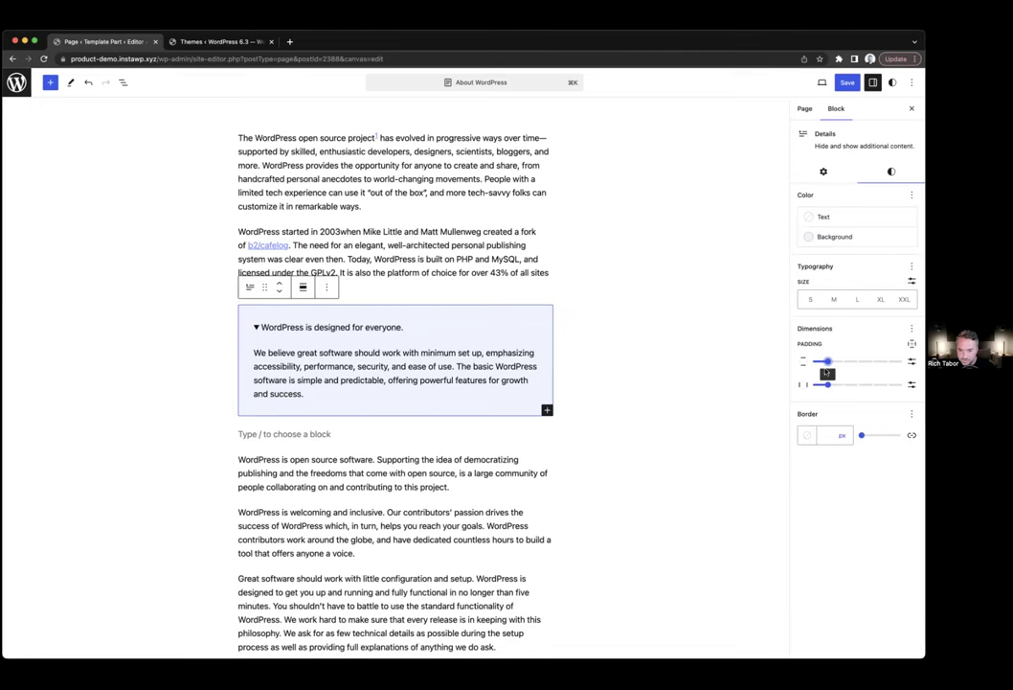
# - Inspect the Details block's settings and how its inner paragraph is nested in the List View
pyautogui.click(748, 239)
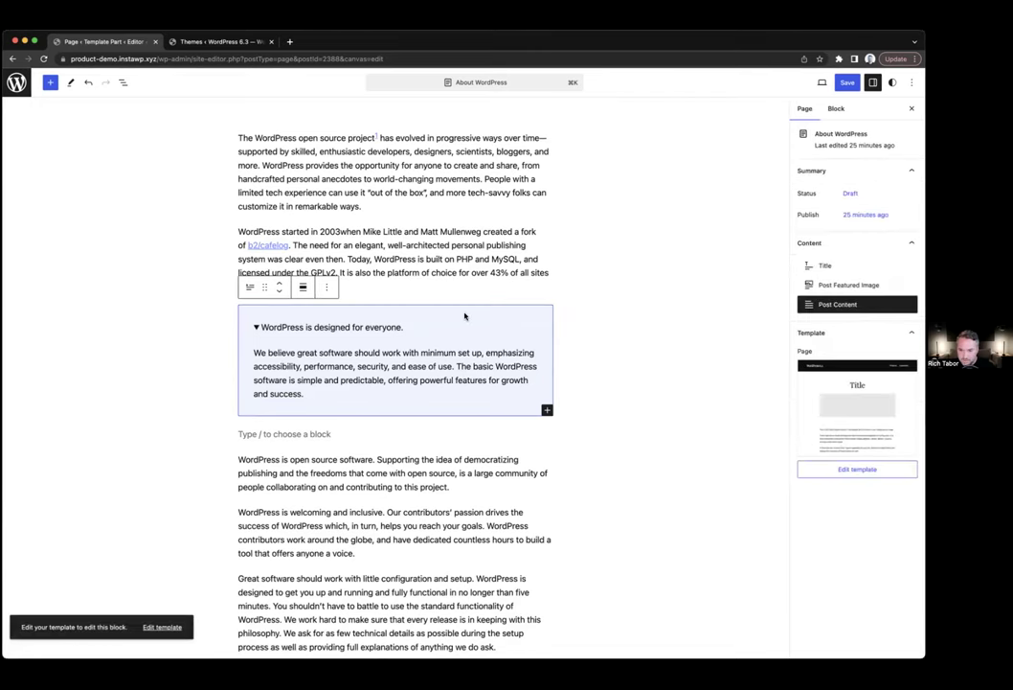
pyautogui.click(835, 109)
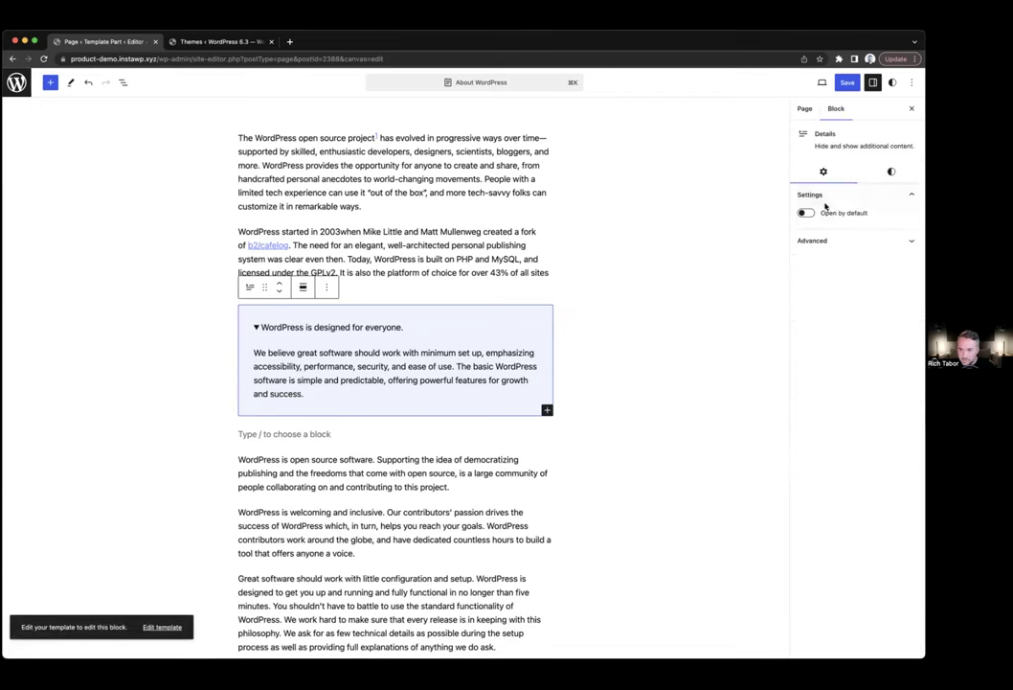
pyautogui.click(437, 259)
pyautogui.click(448, 331)
pyautogui.click(333, 366)
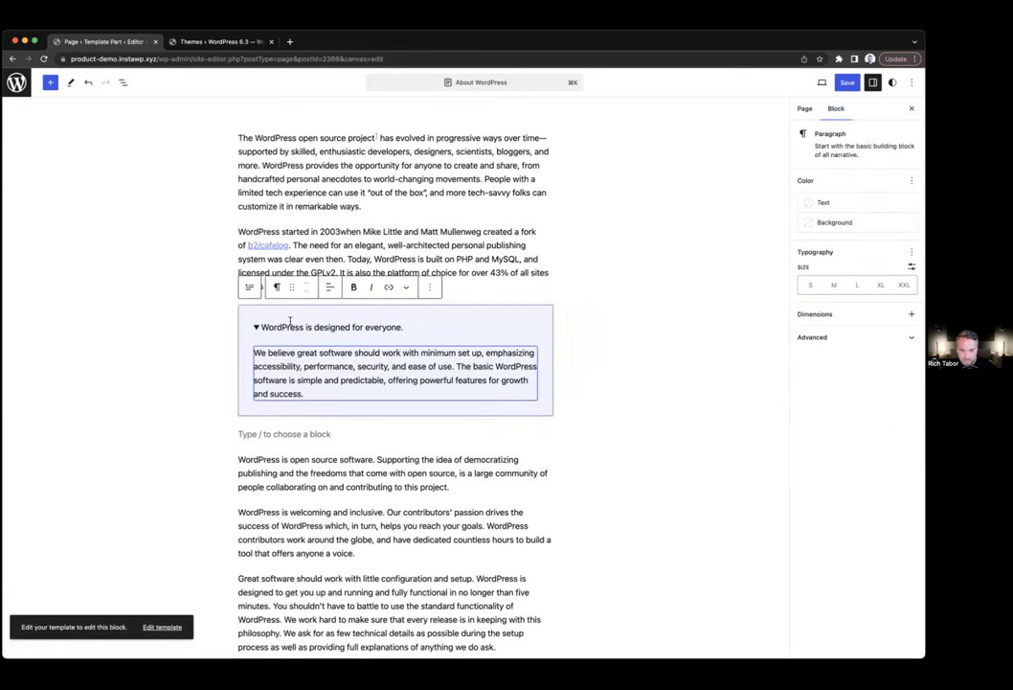
pyautogui.hotkey('ctrl', 'alt', 'o')
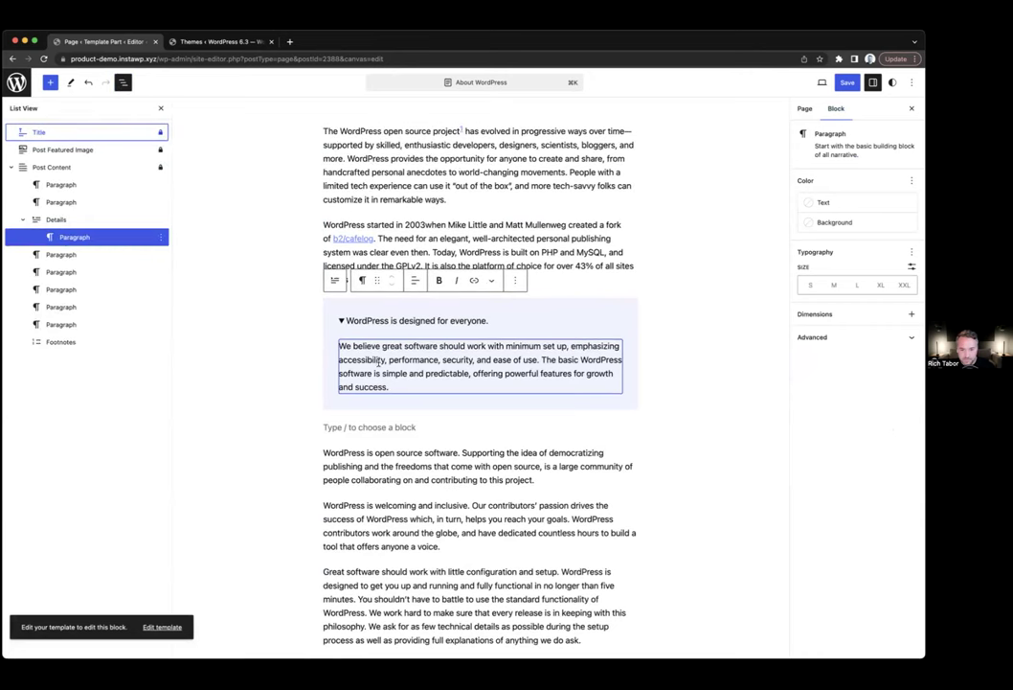
pyautogui.click(293, 342)
pyautogui.click(161, 108)
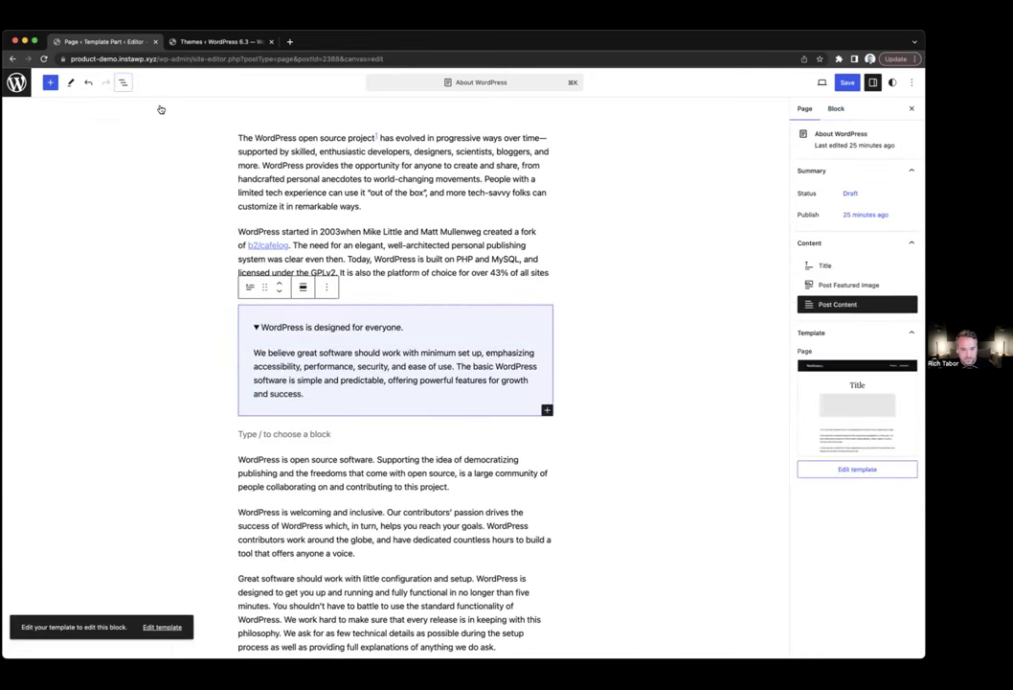
# - Collapse the Details block and remove the empty paragraph below it
pyautogui.click(596, 406)
pyautogui.click(594, 367)
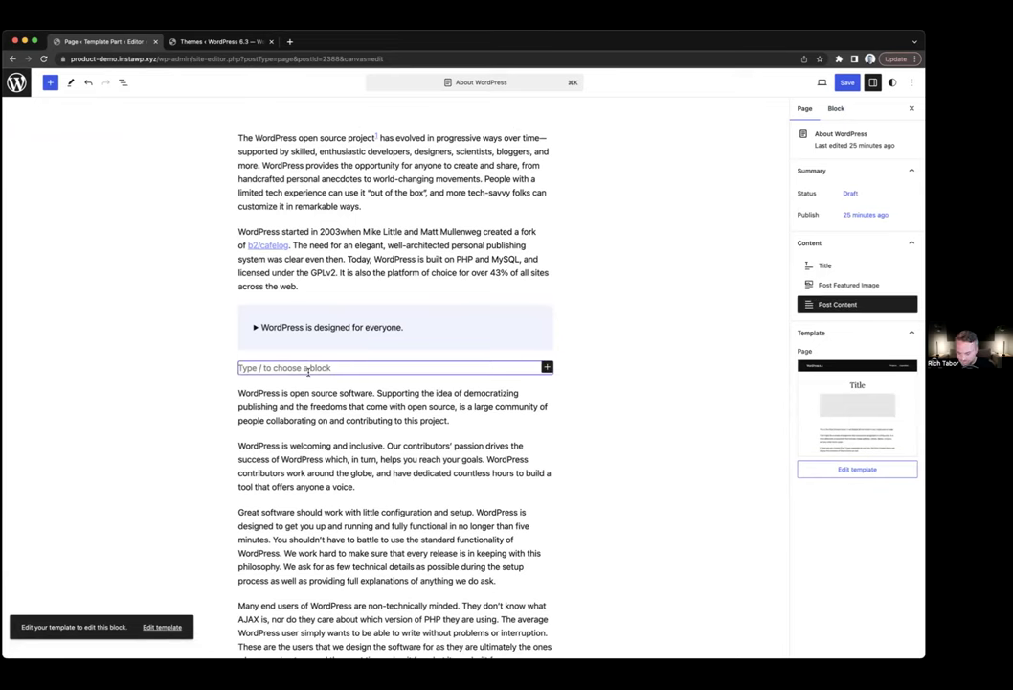
pyautogui.click(621, 319)
pyautogui.click(576, 306)
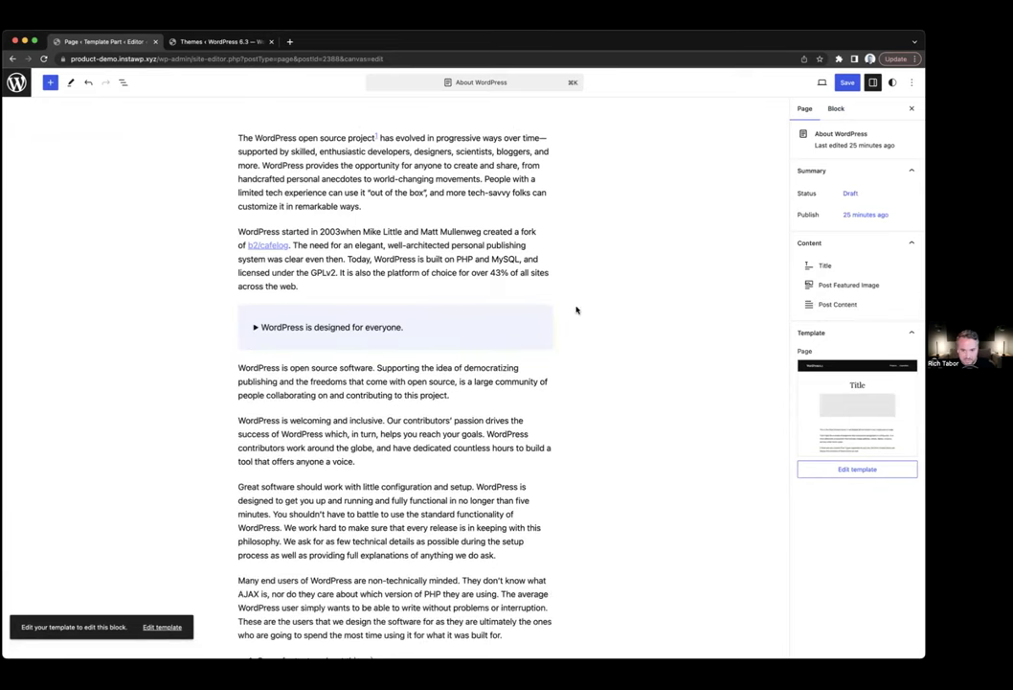
pyautogui.scroll(3, 575, 310)
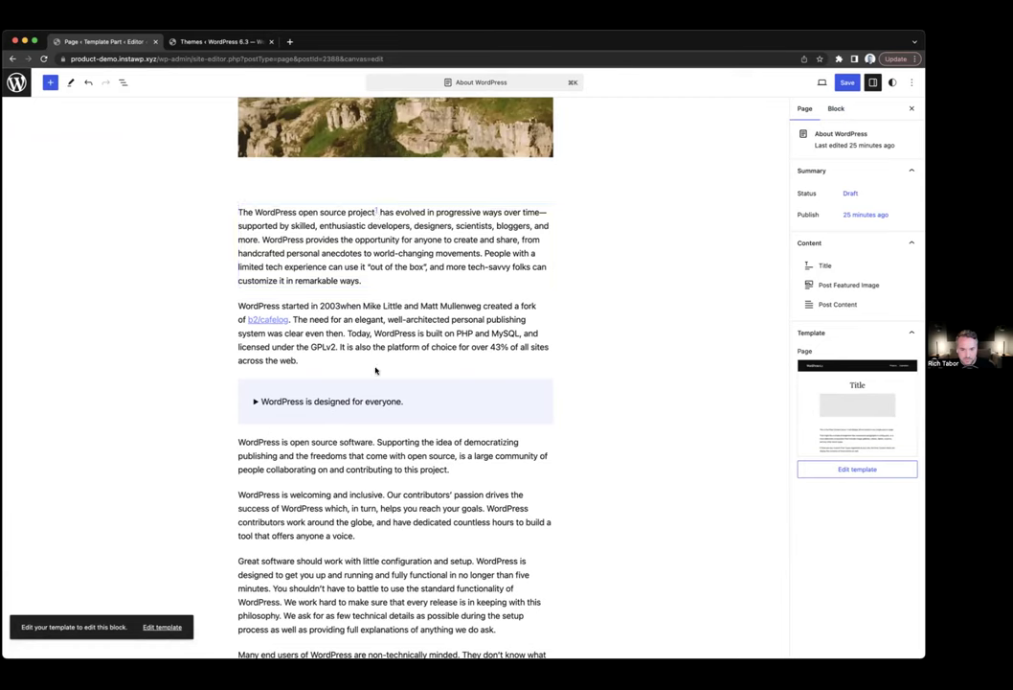
pyautogui.scroll(-5, 361, 409)
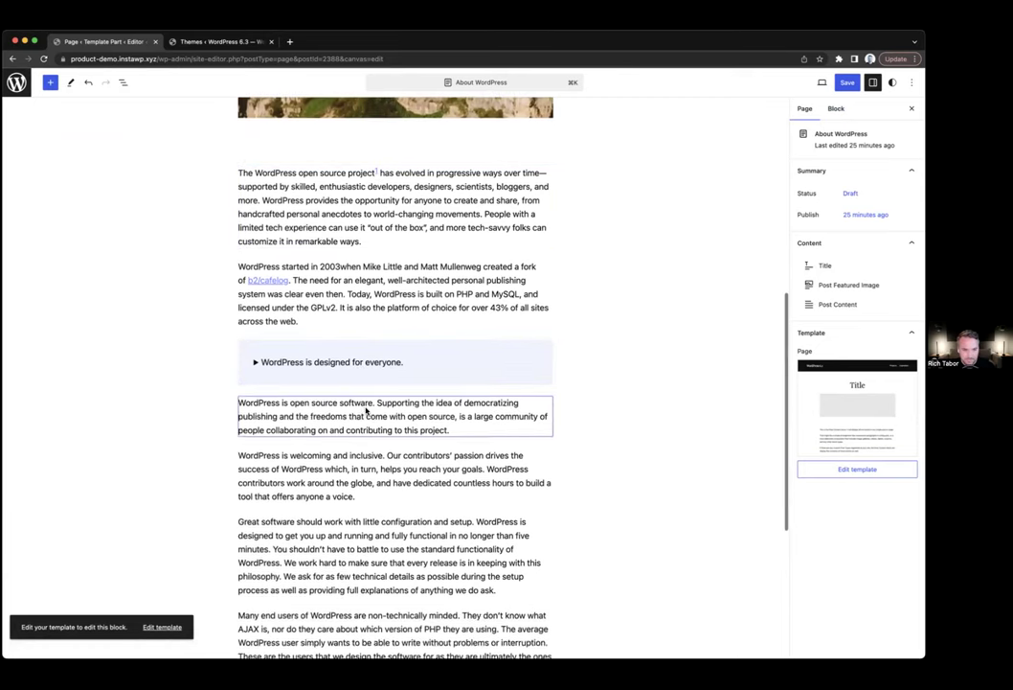
pyautogui.scroll(-2, 98, 316)
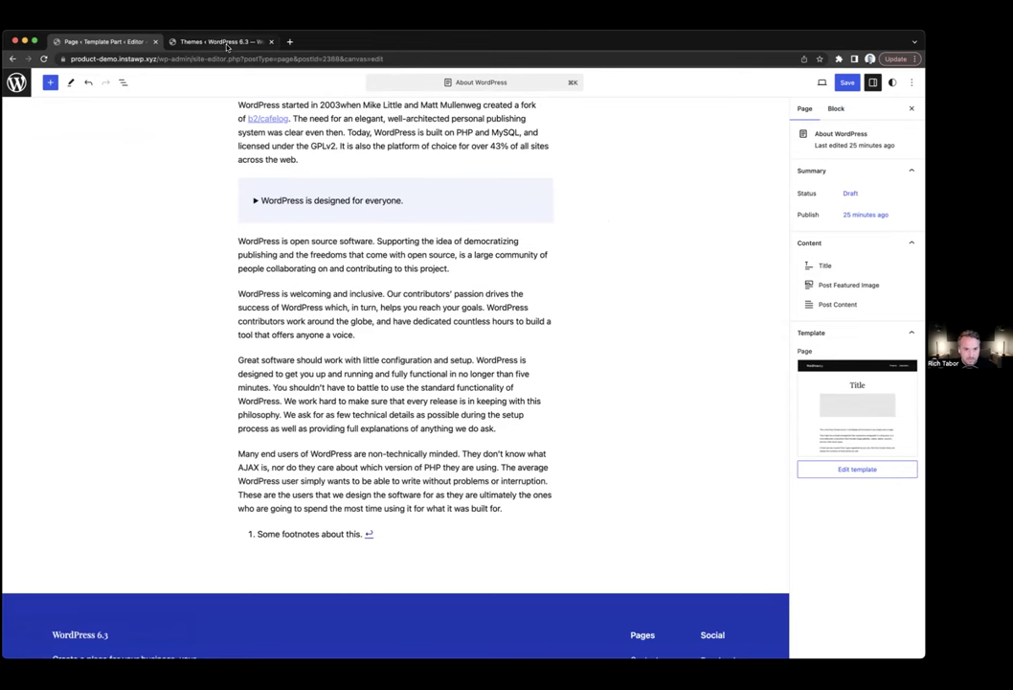
# - Switch to the Themes browser tab, start a live preview of the Frost theme and review its home page
pyautogui.hotkey('ctrl', 'Tab')
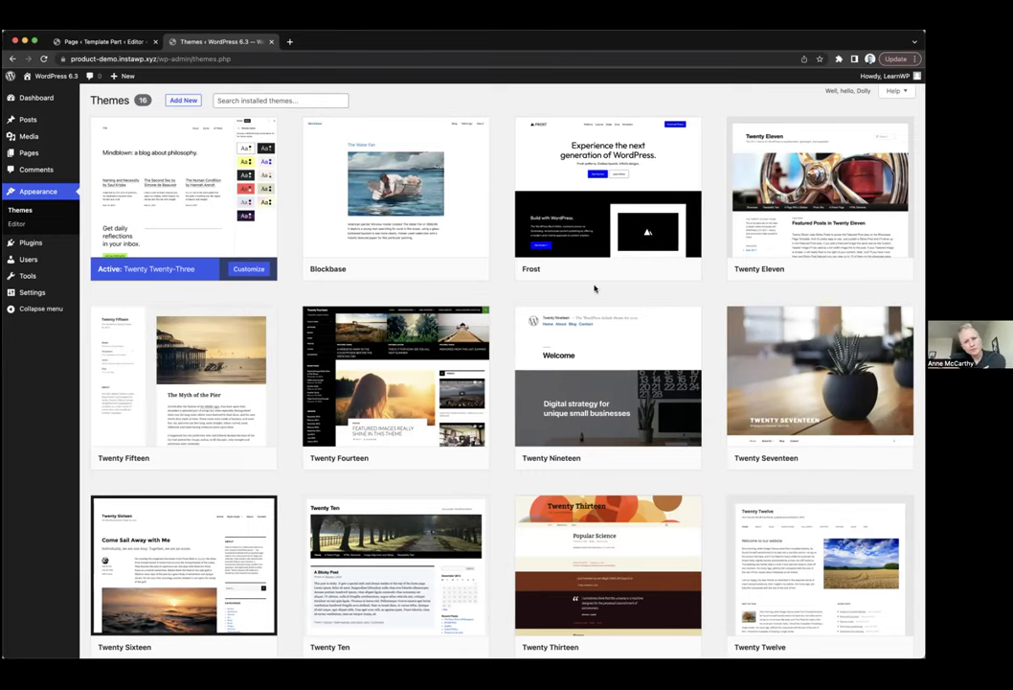
pyautogui.moveTo(675, 273)
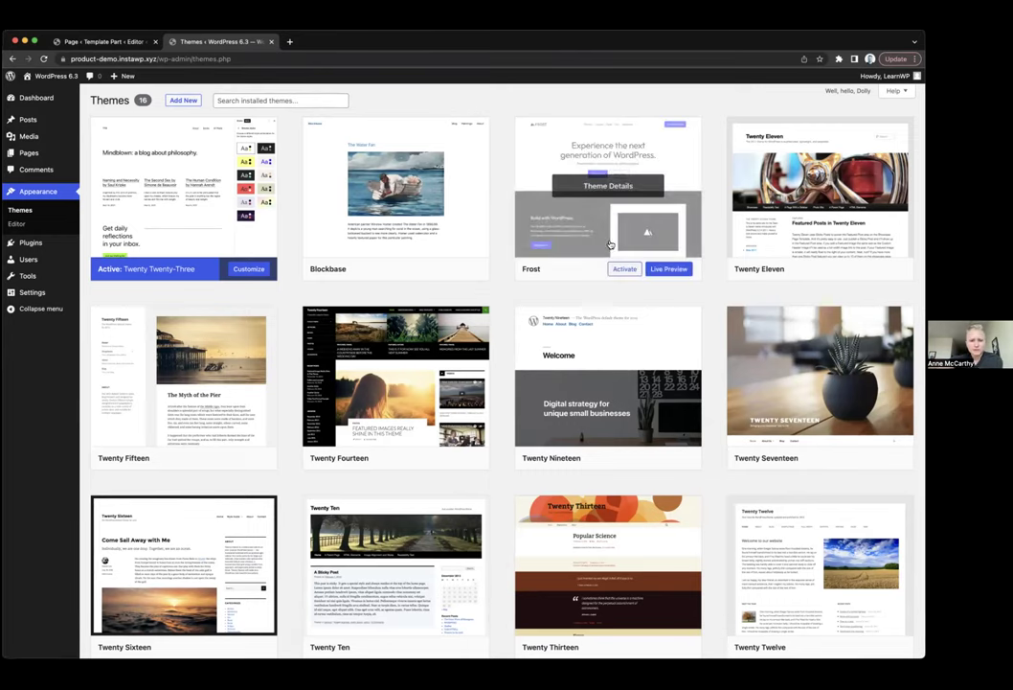
pyautogui.click(662, 270)
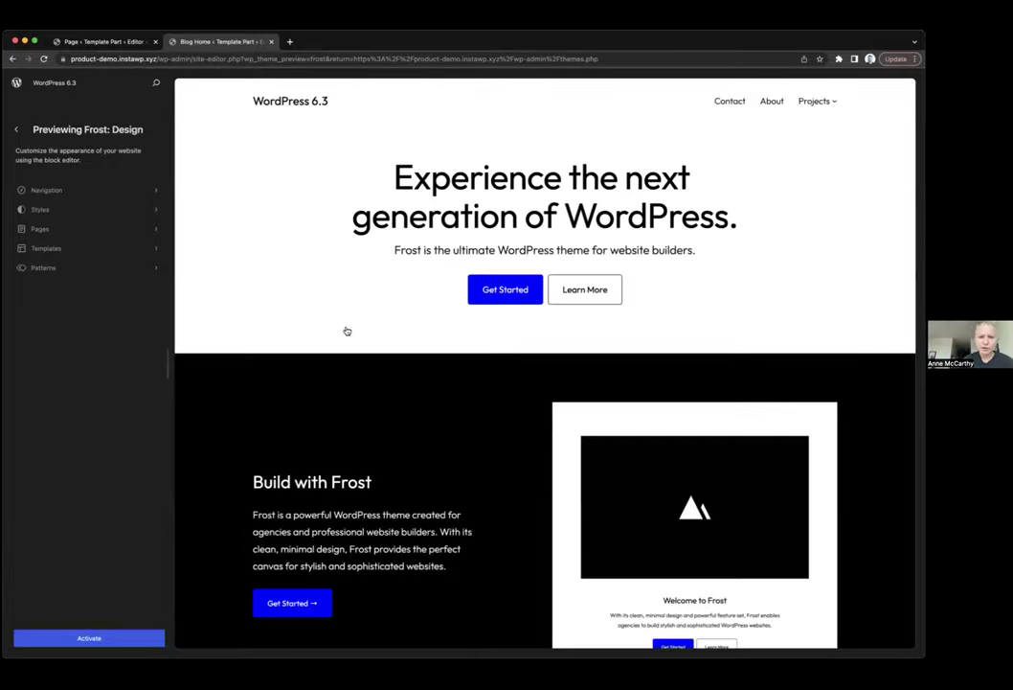
pyautogui.scroll(-5, 300, 356)
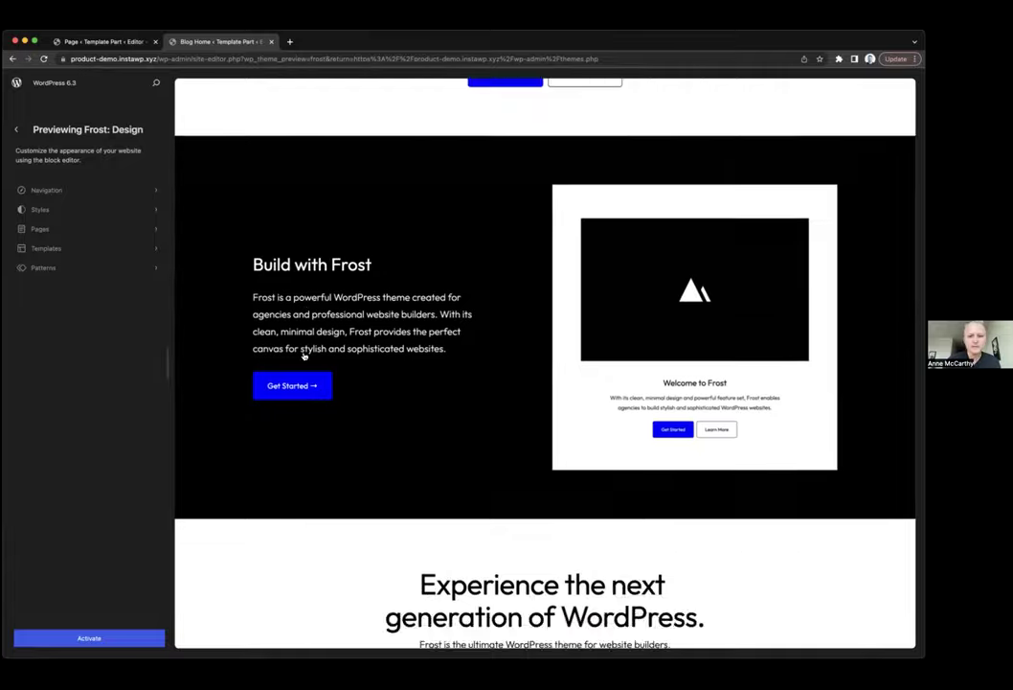
pyautogui.scroll(3, 303, 356)
pyautogui.scroll(3, 305, 355)
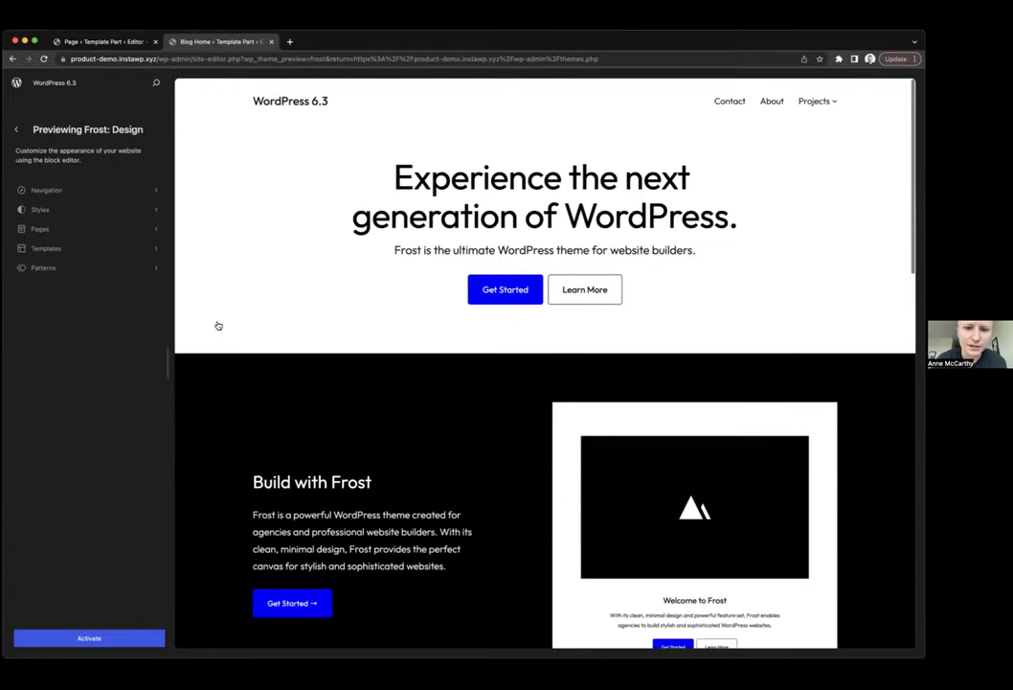
# - Examine how the About WordPress page looks in the Frost preview
pyautogui.click(90, 230)
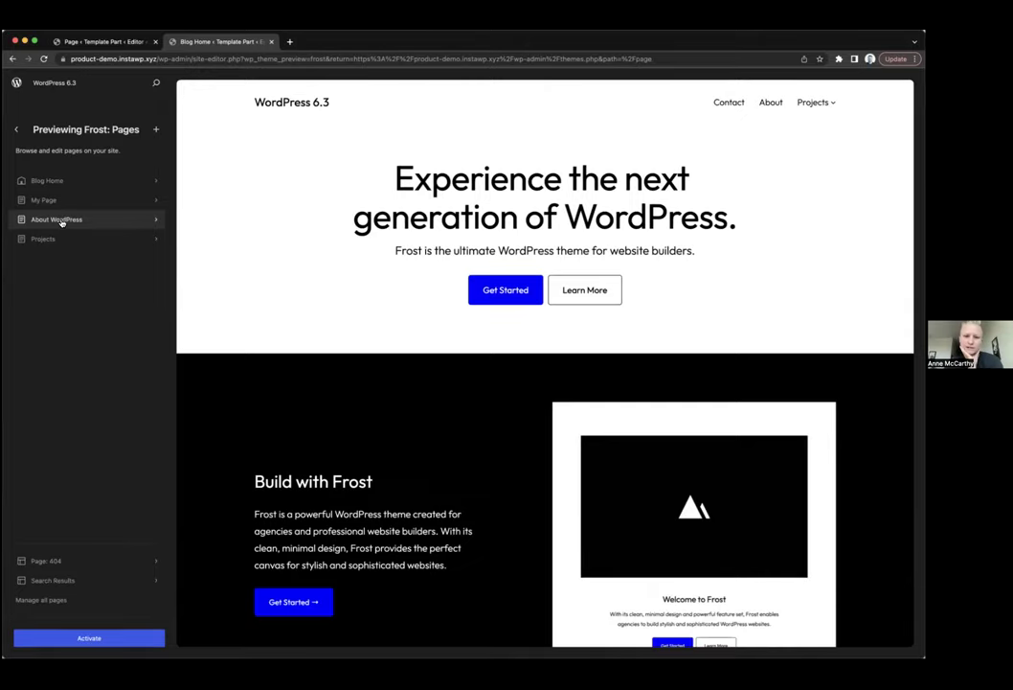
pyautogui.click(60, 220)
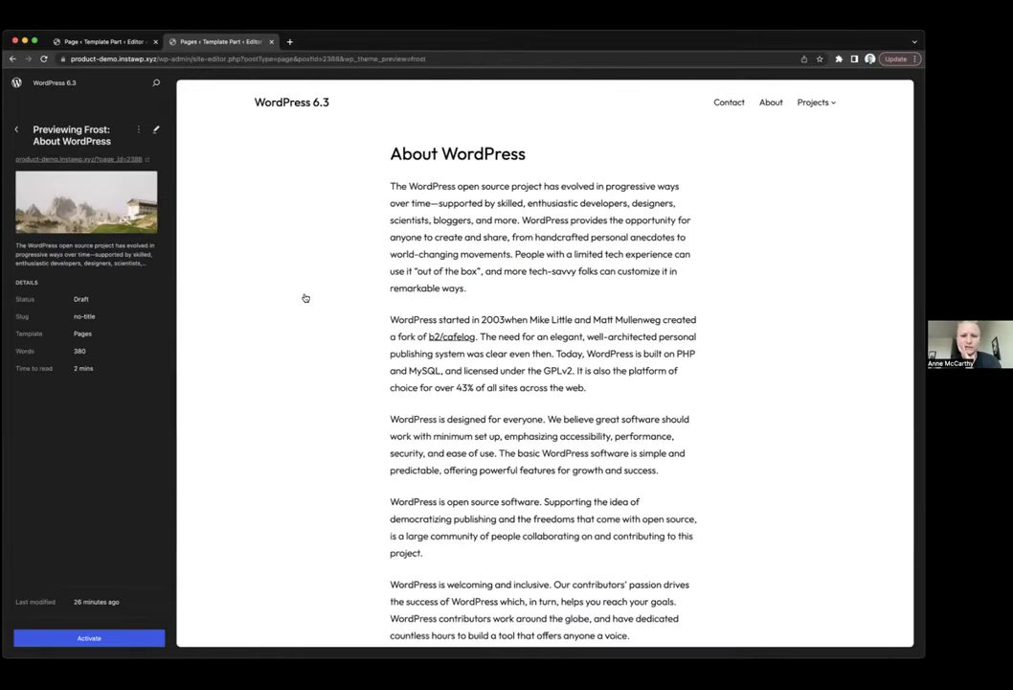
pyautogui.scroll(-3, 304, 298)
pyautogui.scroll(-5, 304, 297)
pyautogui.scroll(10, 302, 296)
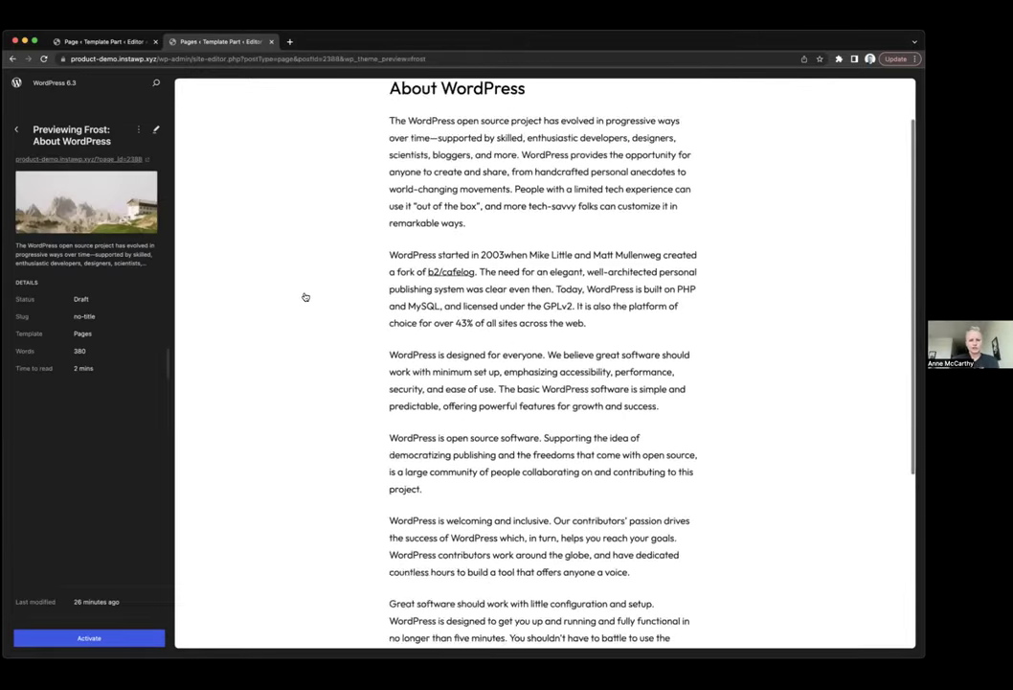
# - View the Blog Home details in the Frost preview and return to the Design overview
pyautogui.click(15, 129)
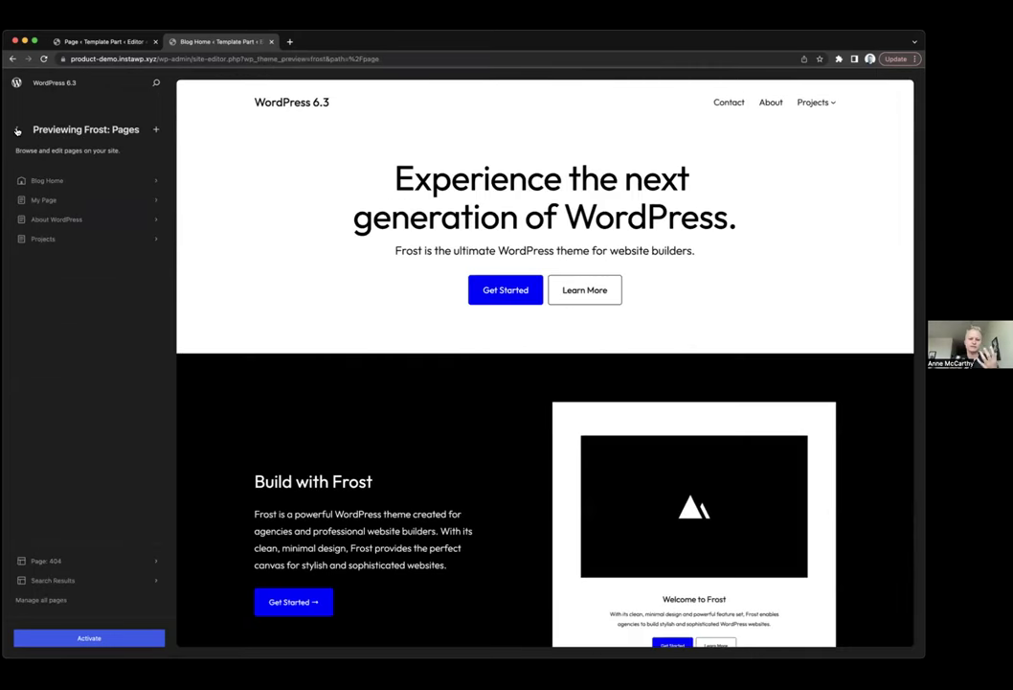
pyautogui.click(94, 179)
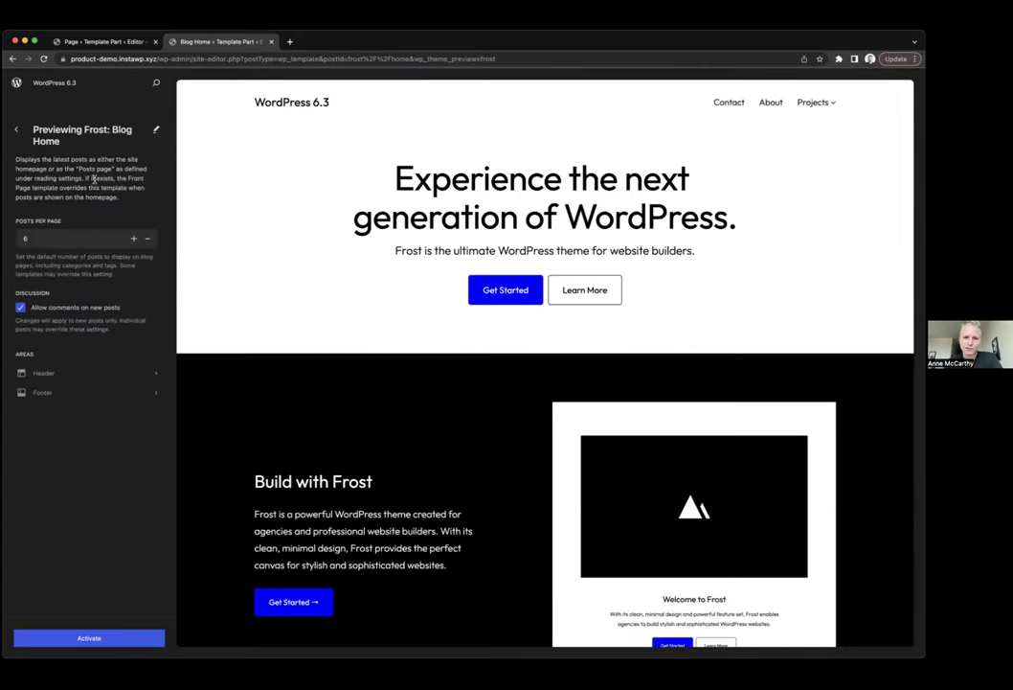
pyautogui.click(16, 134)
pyautogui.click(16, 131)
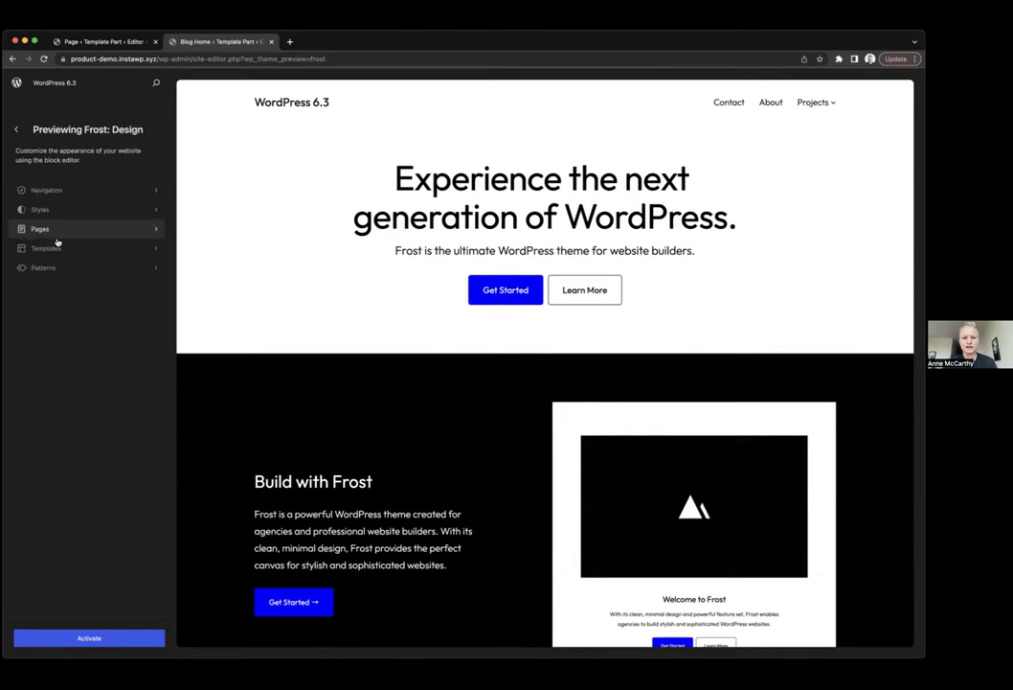
# - Try the Magenta and Orange style variations of Frost on the home page and restore the Default style
pyautogui.click(55, 208)
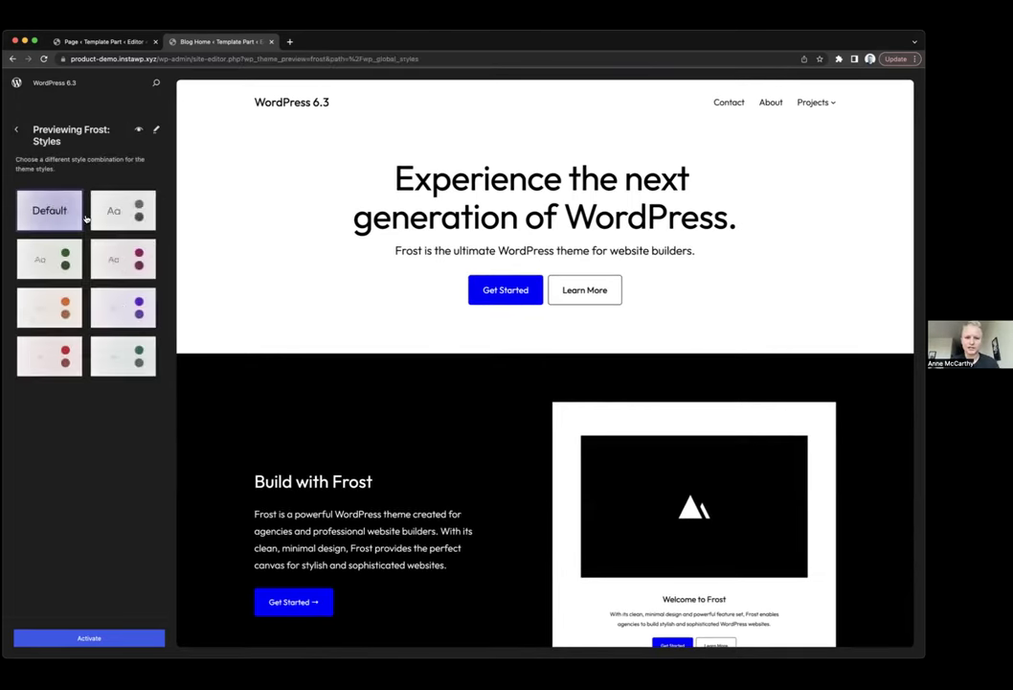
pyautogui.click(122, 258)
pyautogui.scroll(-5, 203, 258)
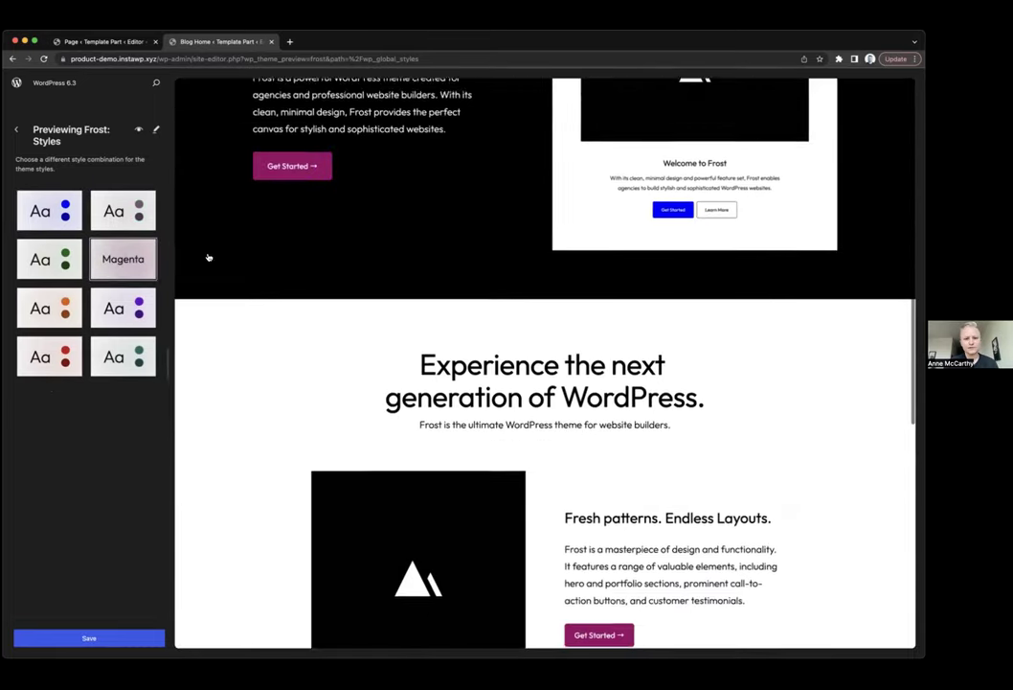
pyautogui.scroll(-4, 201, 257)
pyautogui.click(49, 308)
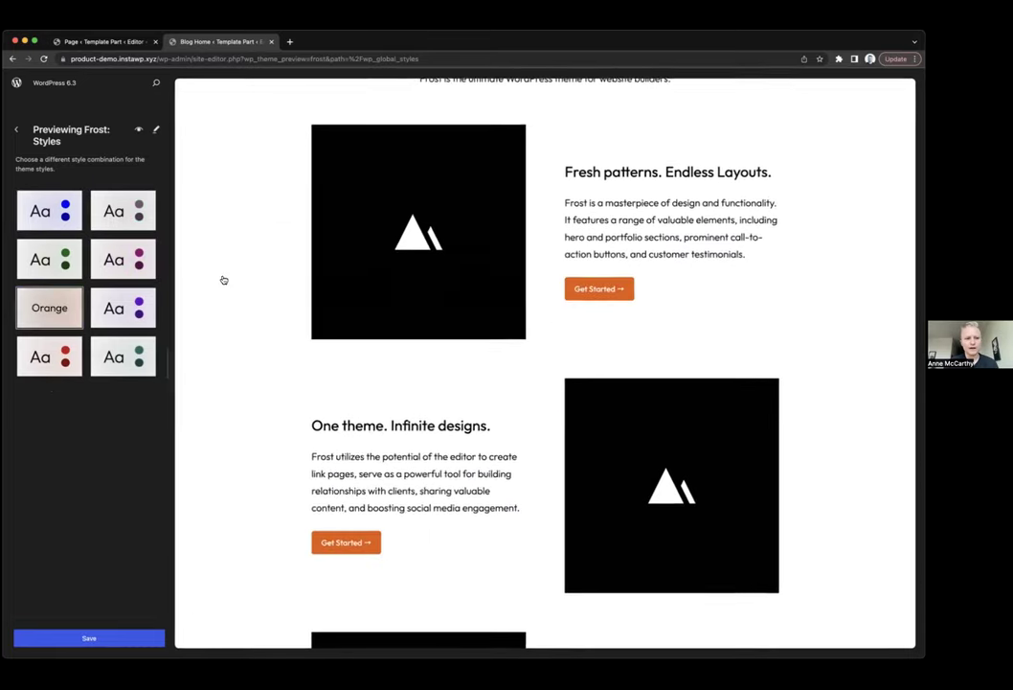
pyautogui.scroll(10, 222, 280)
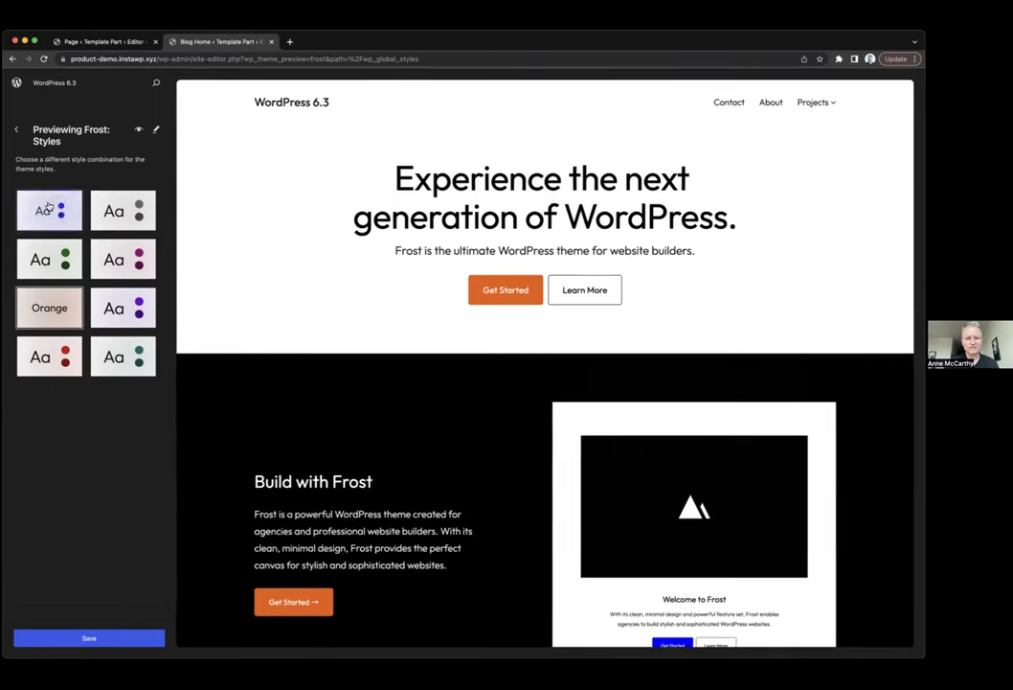
pyautogui.click(48, 208)
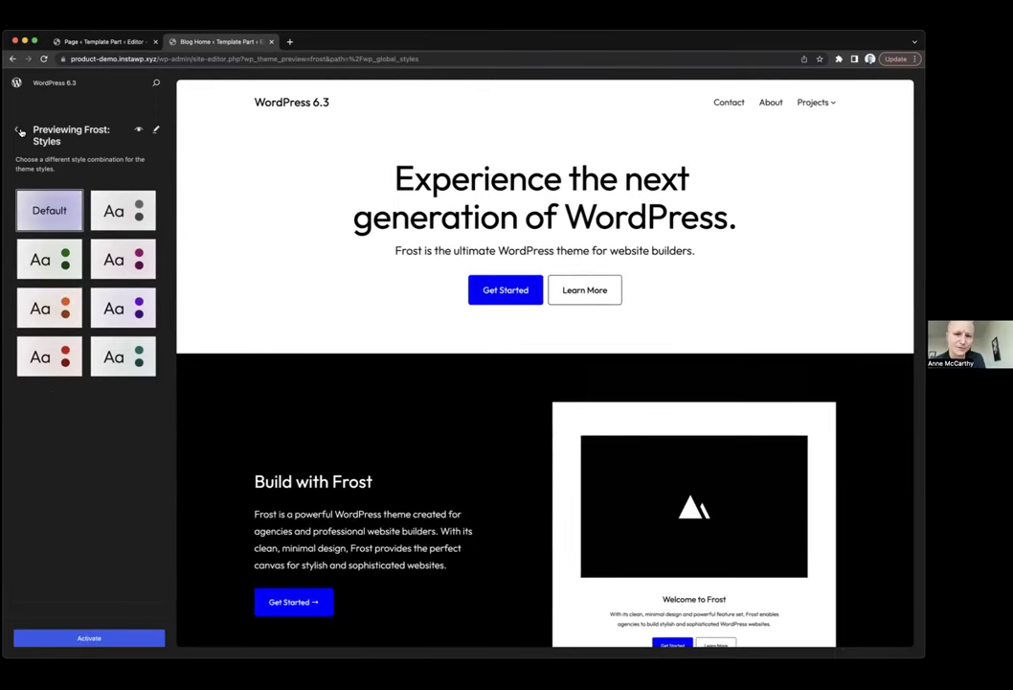
# - Insert a Spacer block between the hero heading and the tagline in the Frost preview's Blog Home template and reduce its height
pyautogui.click(321, 201)
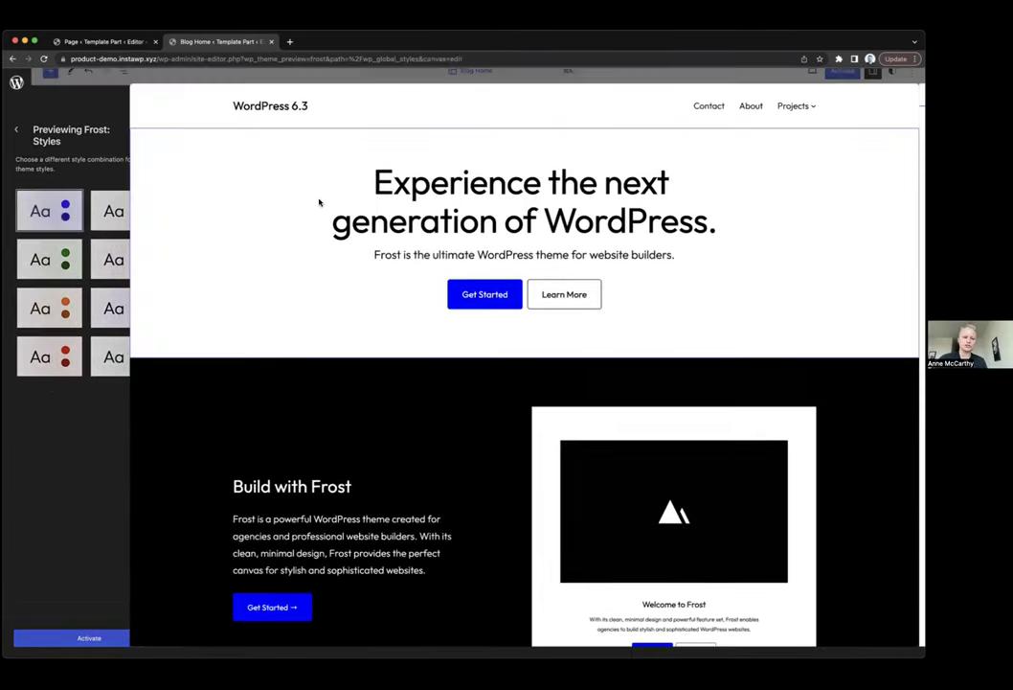
pyautogui.click(582, 236)
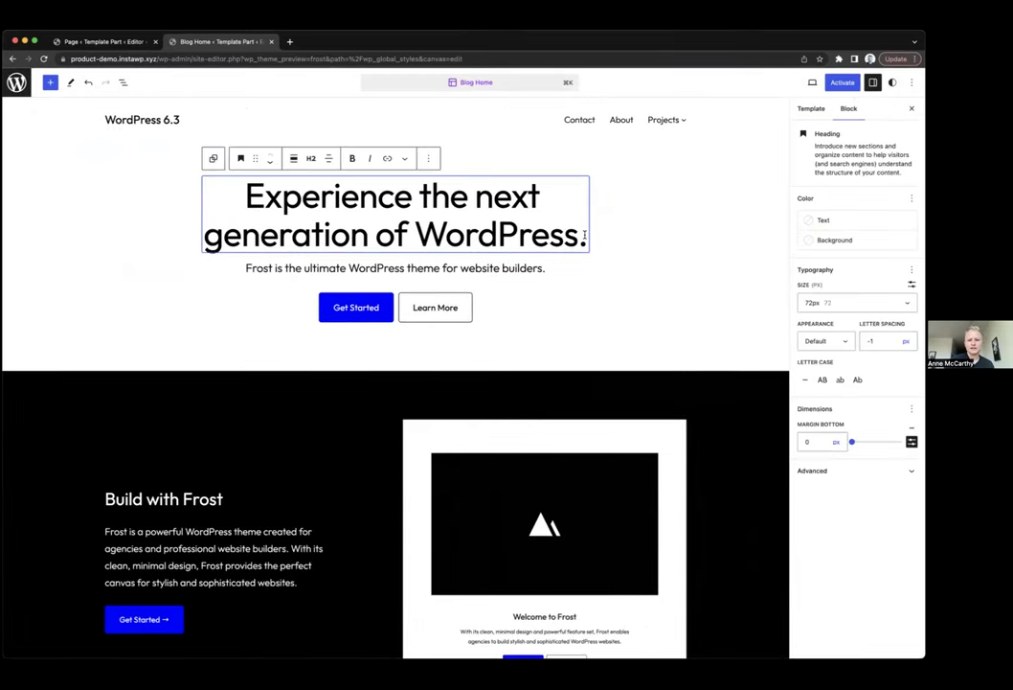
pyautogui.press('Return')
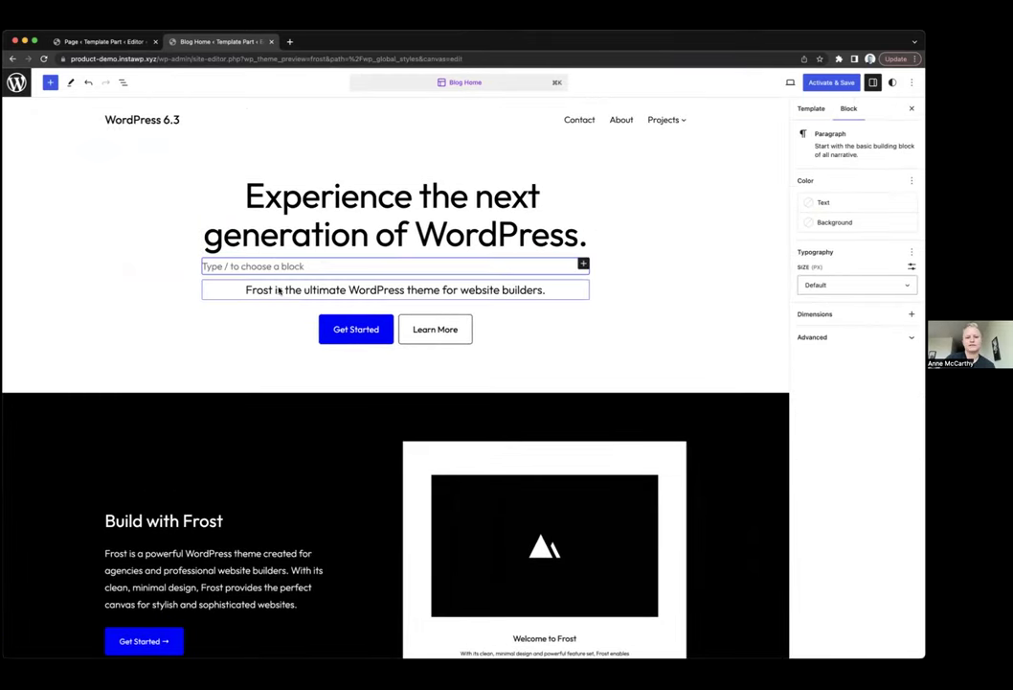
pyautogui.write('/spac')
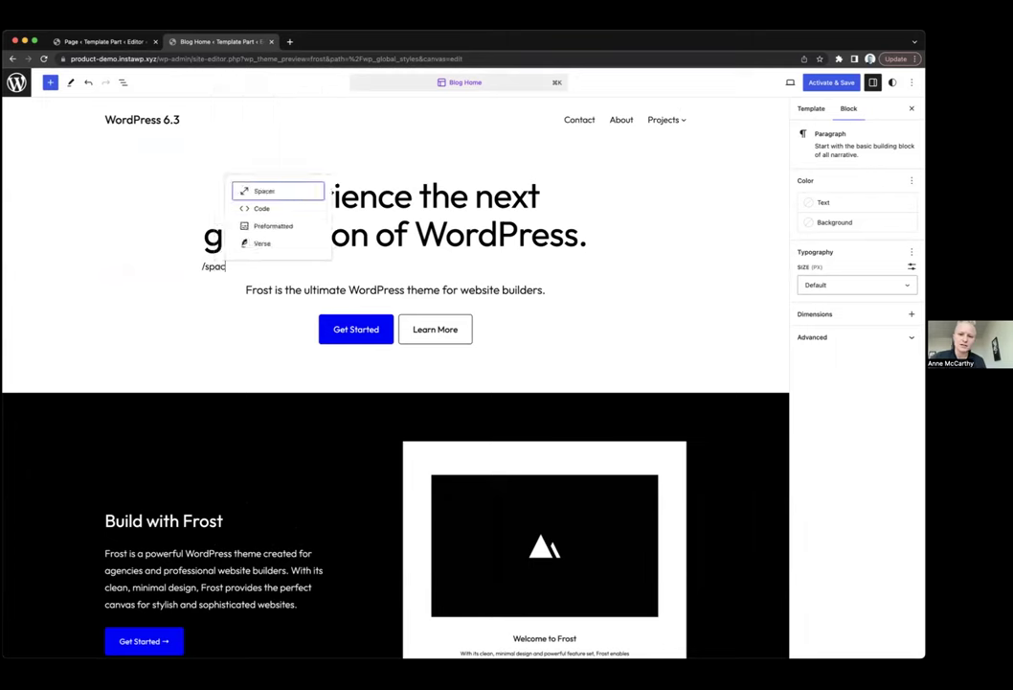
pyautogui.press('Return')
pyautogui.moveTo(409, 296); pyautogui.dragTo(471, 281)
pyautogui.click(711, 271)
# - Review the edited Blog Home template in the editor and return to the Frost preview's Design overview
pyautogui.scroll(-5, 712, 276)
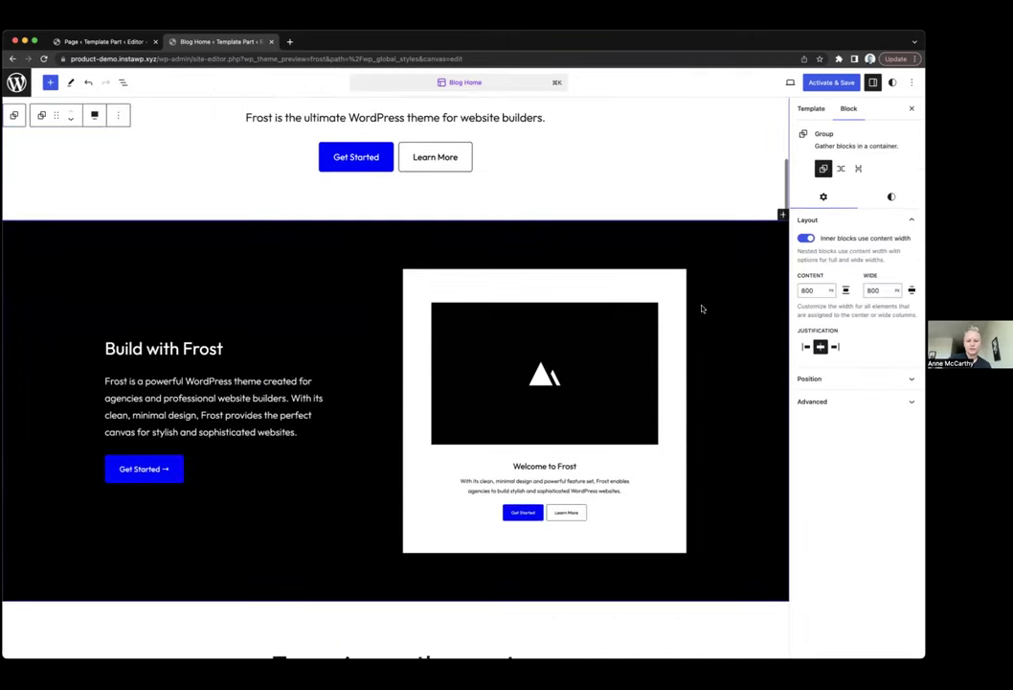
pyautogui.click(717, 244)
pyautogui.scroll(5, 707, 243)
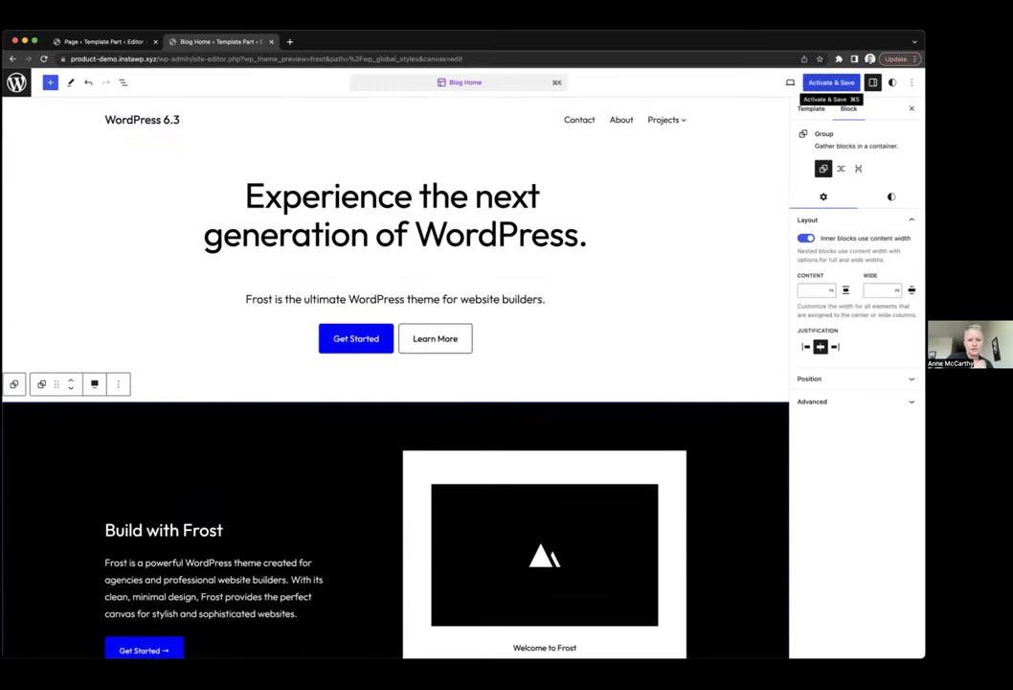
pyautogui.click(807, 85)
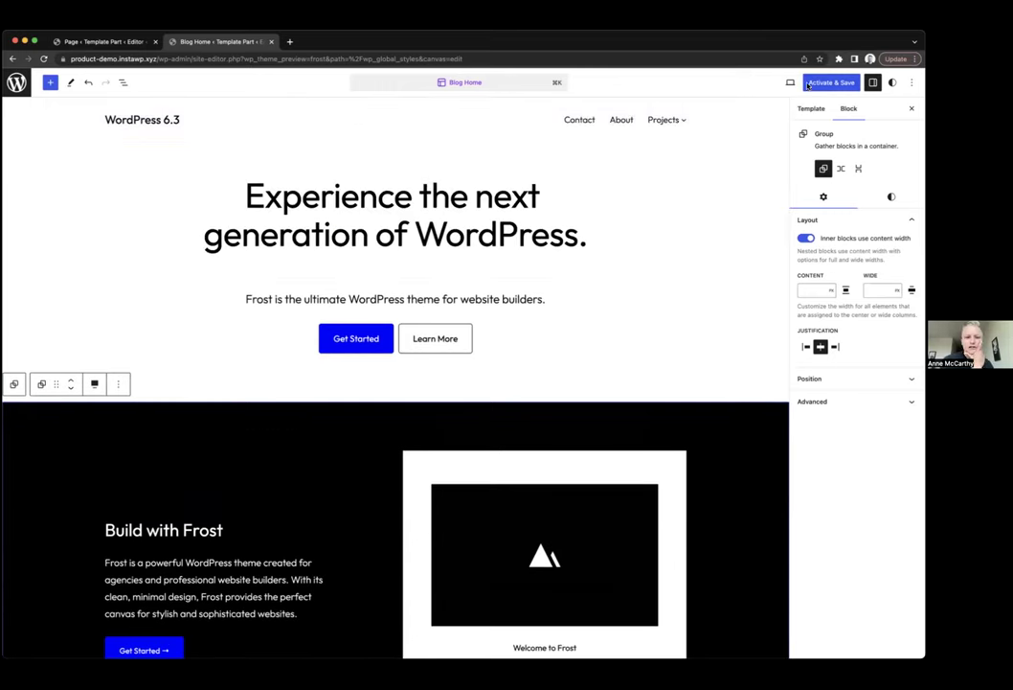
pyautogui.click(17, 83)
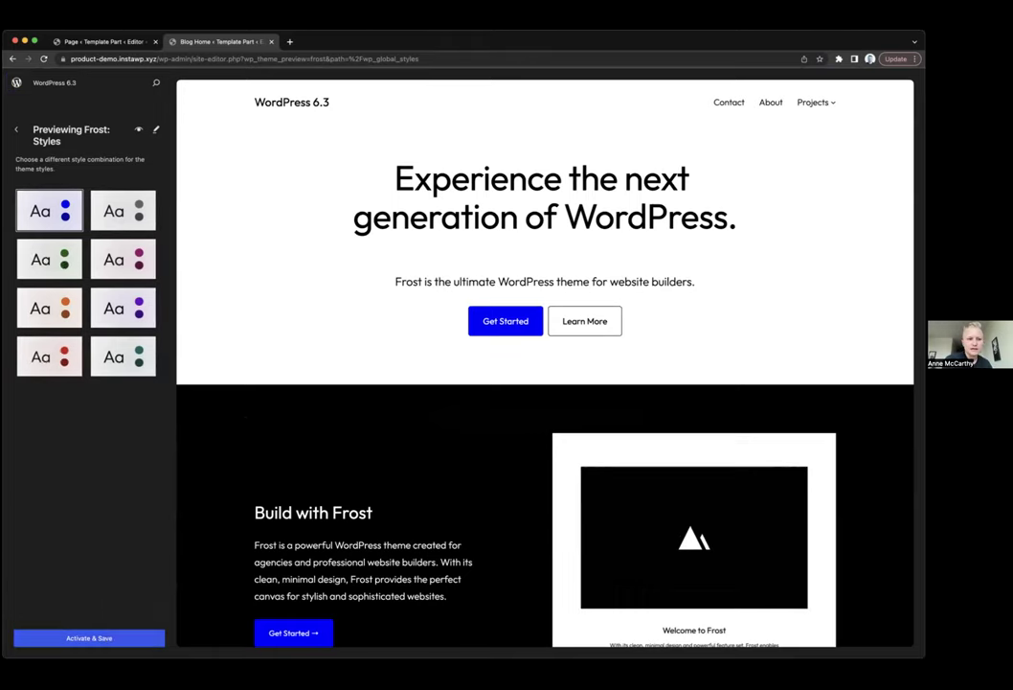
pyautogui.click(15, 129)
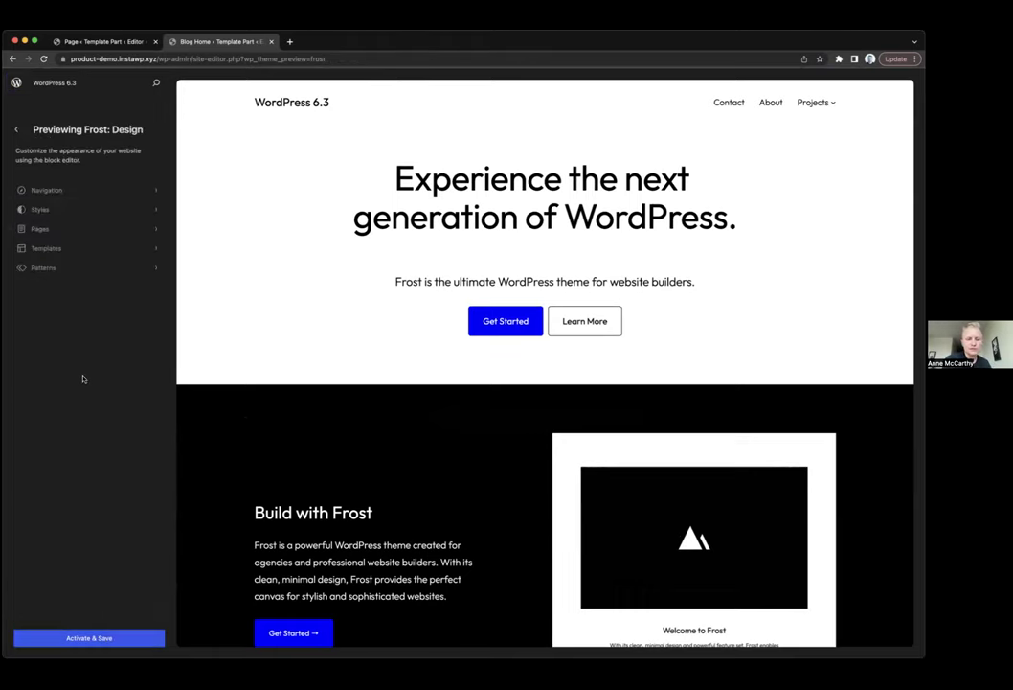
# - Browse the Featured, Call to Action and Pricing patterns in the Frost preview and return to the Design overview
pyautogui.click(73, 268)
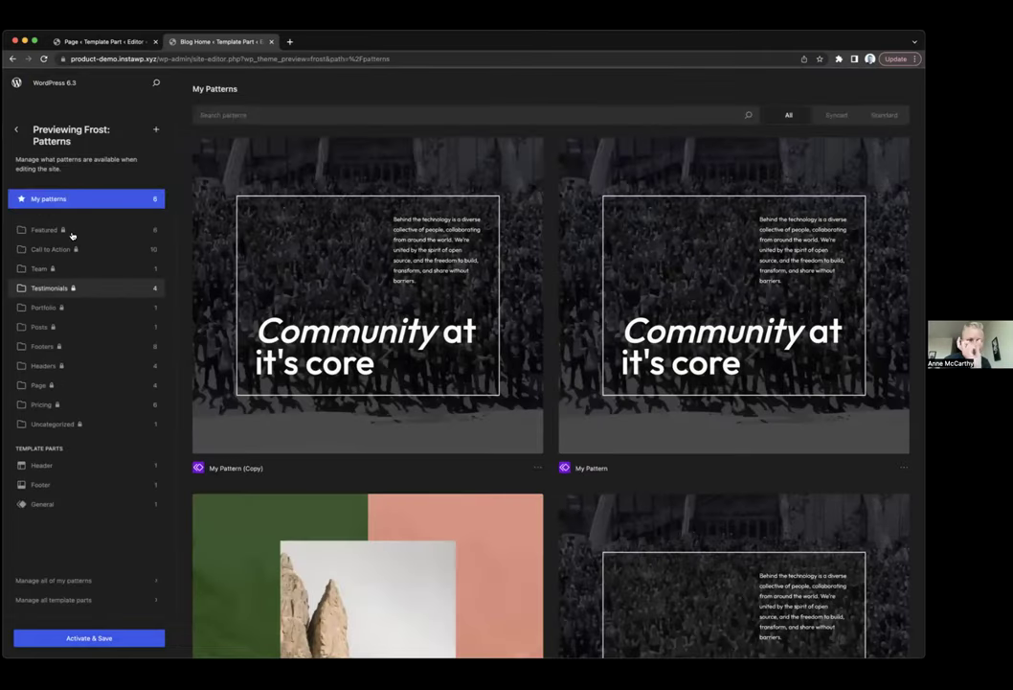
pyautogui.click(103, 231)
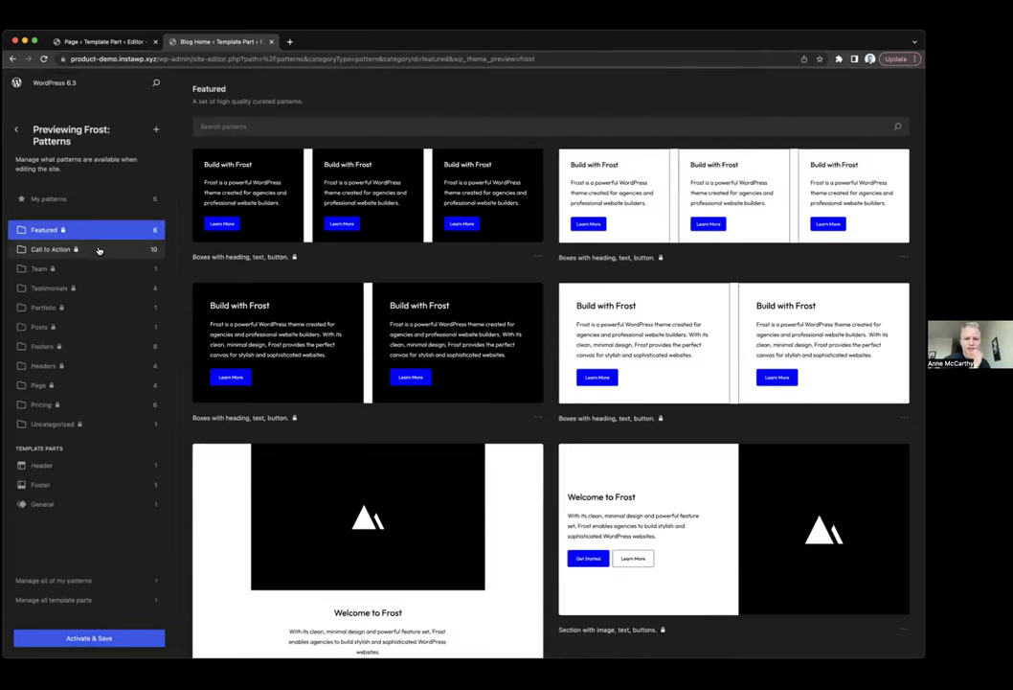
pyautogui.click(102, 251)
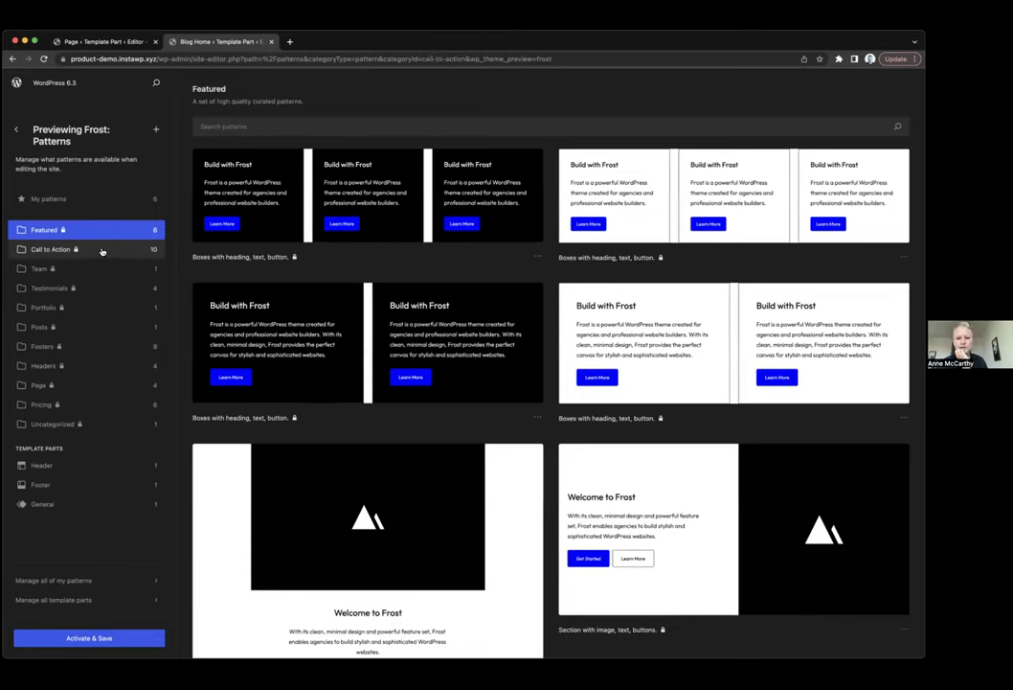
pyautogui.scroll(-3, 437, 326)
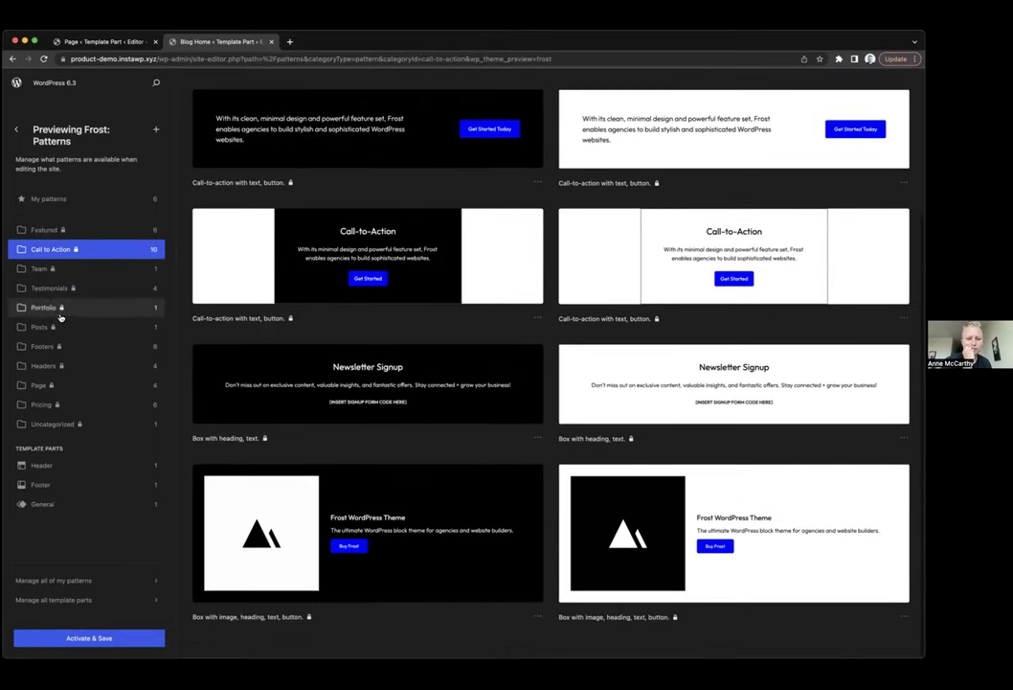
pyautogui.click(85, 405)
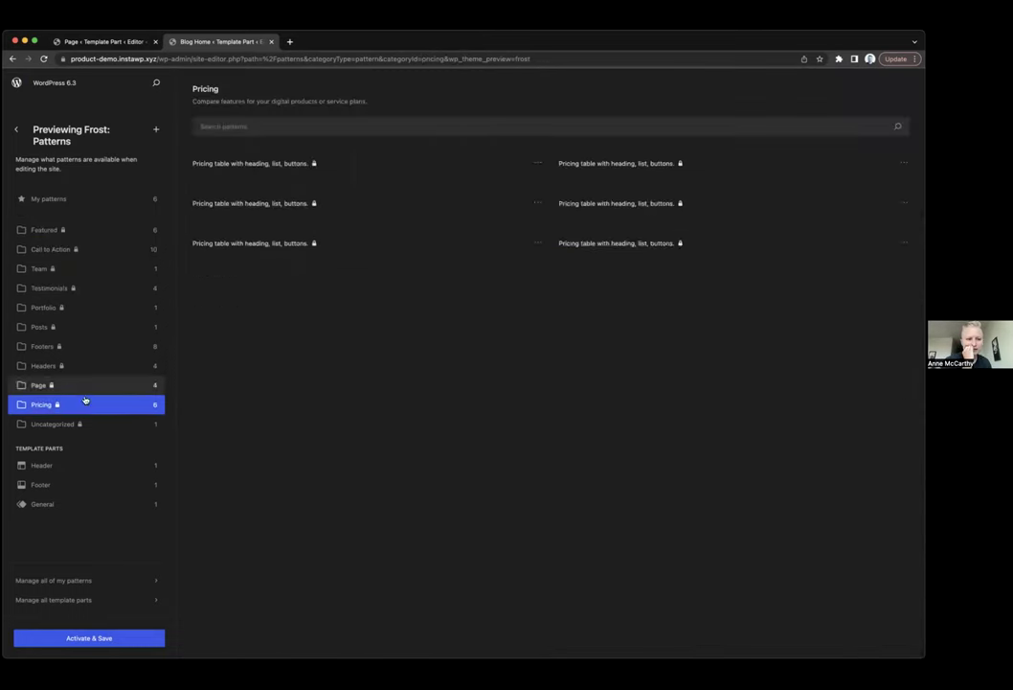
pyautogui.scroll(-2, 260, 361)
pyautogui.scroll(2, 261, 362)
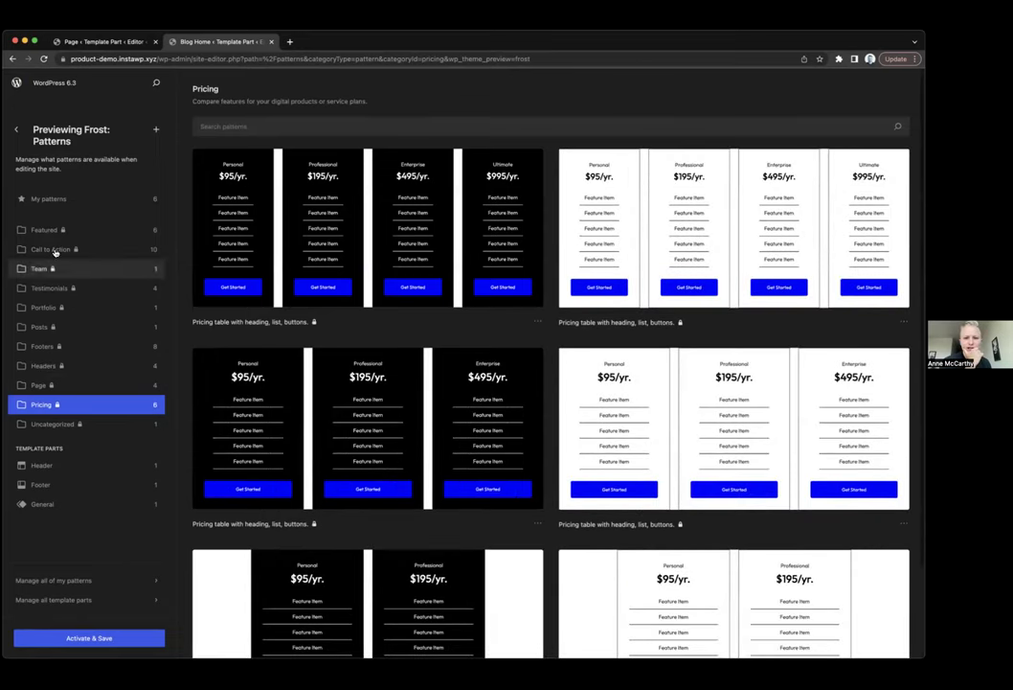
pyautogui.click(16, 132)
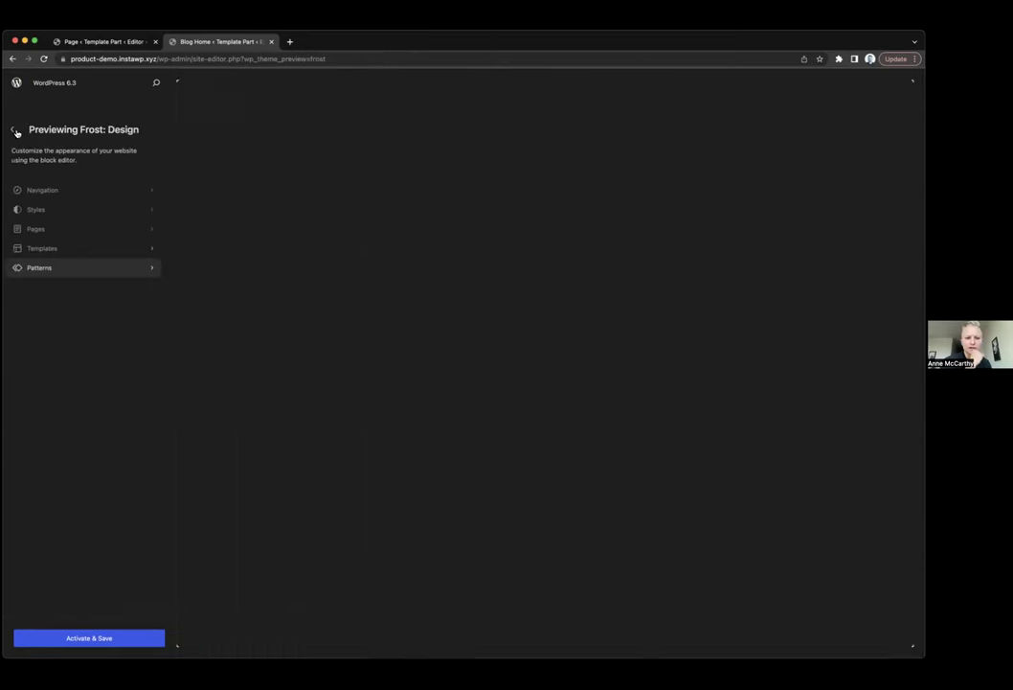
pyautogui.scroll(-5, 276, 390)
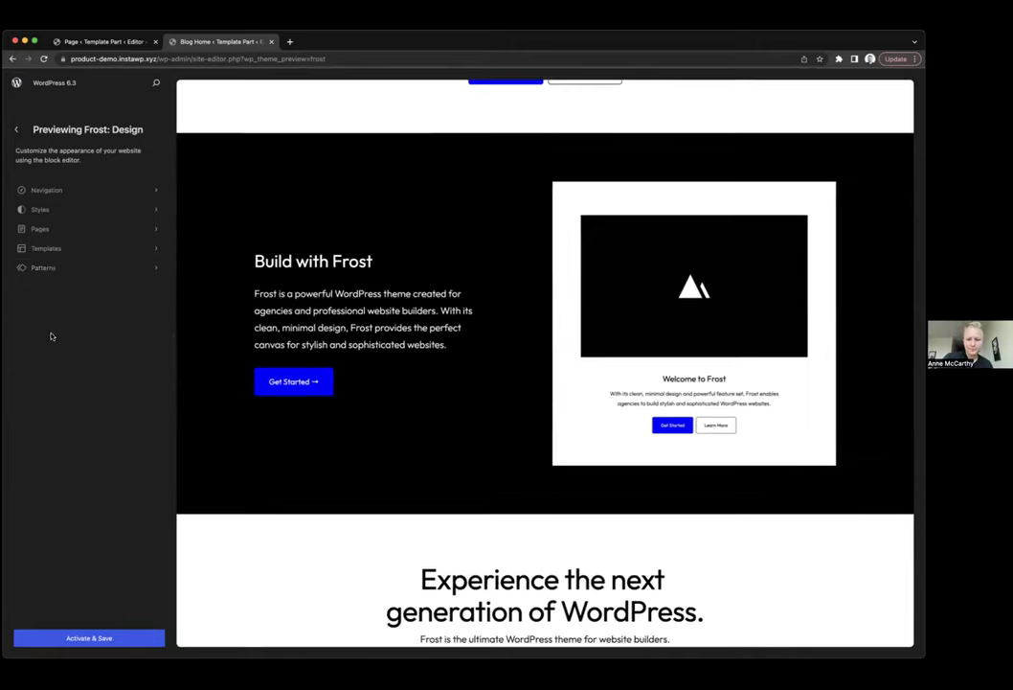
# - Look through Frost's Team, Testimonials and Posts patterns and go back to the home page preview
pyautogui.click(43, 268)
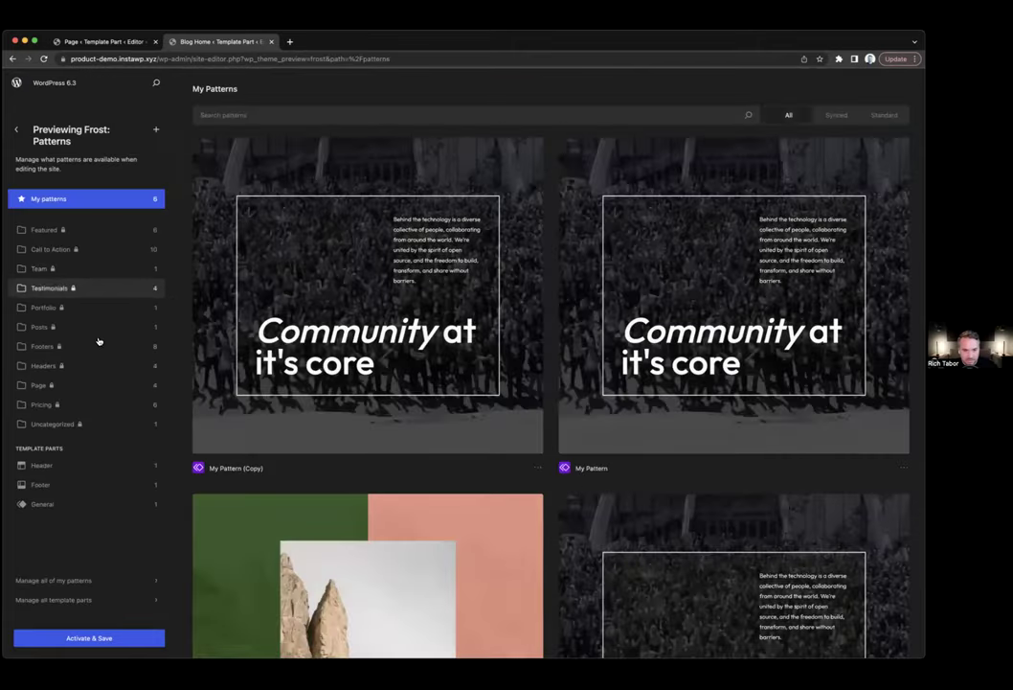
pyautogui.click(75, 274)
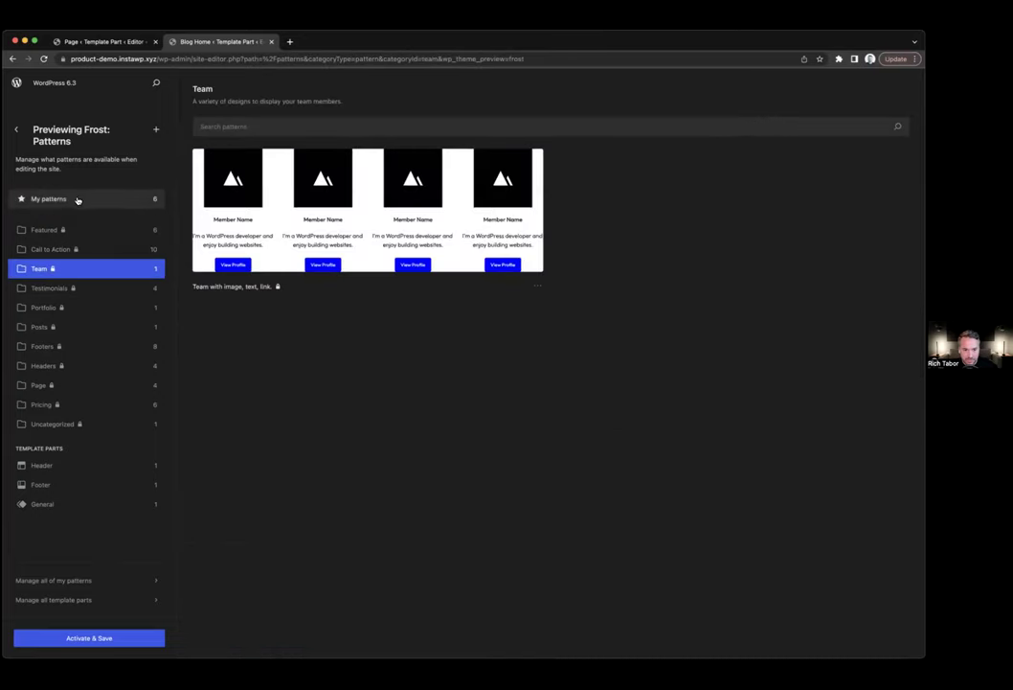
pyautogui.click(107, 289)
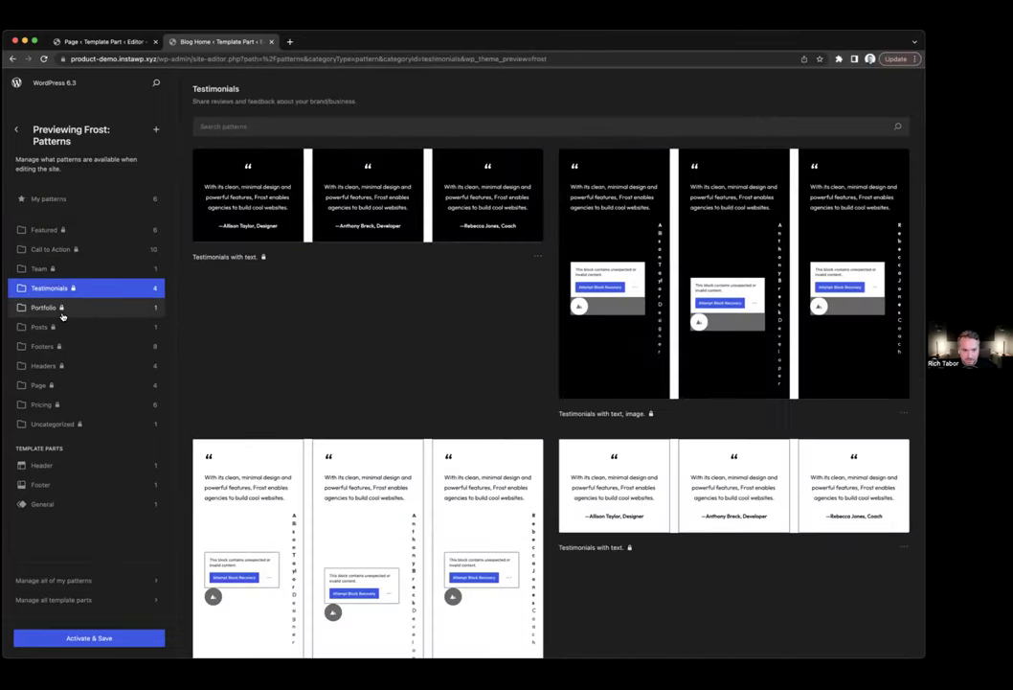
pyautogui.scroll(-3, 383, 333)
pyautogui.click(102, 327)
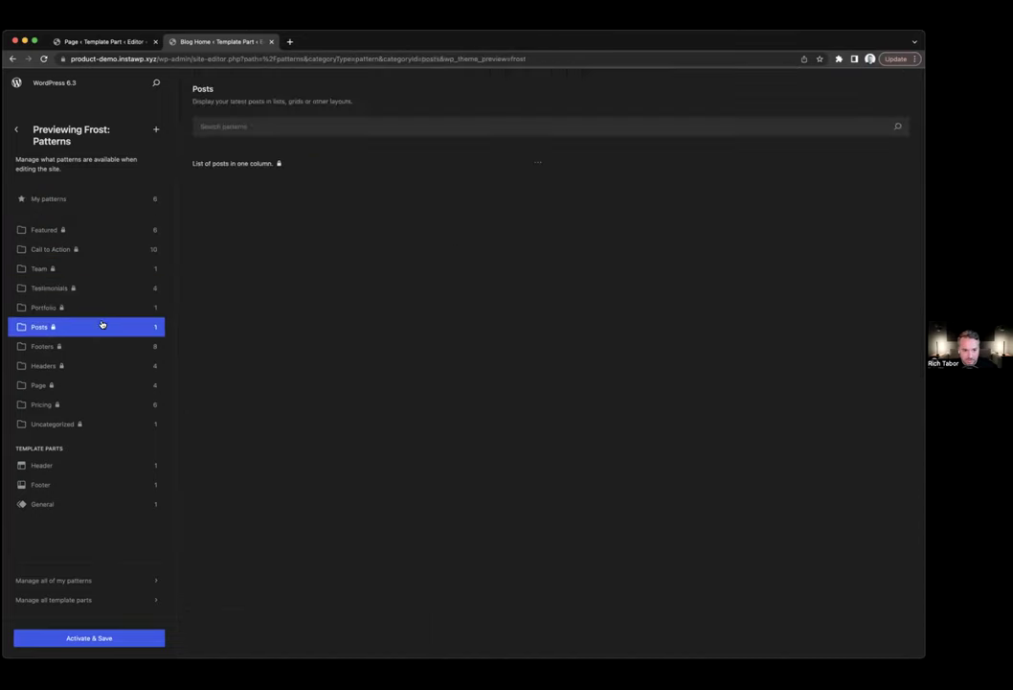
pyautogui.click(84, 230)
pyautogui.click(17, 129)
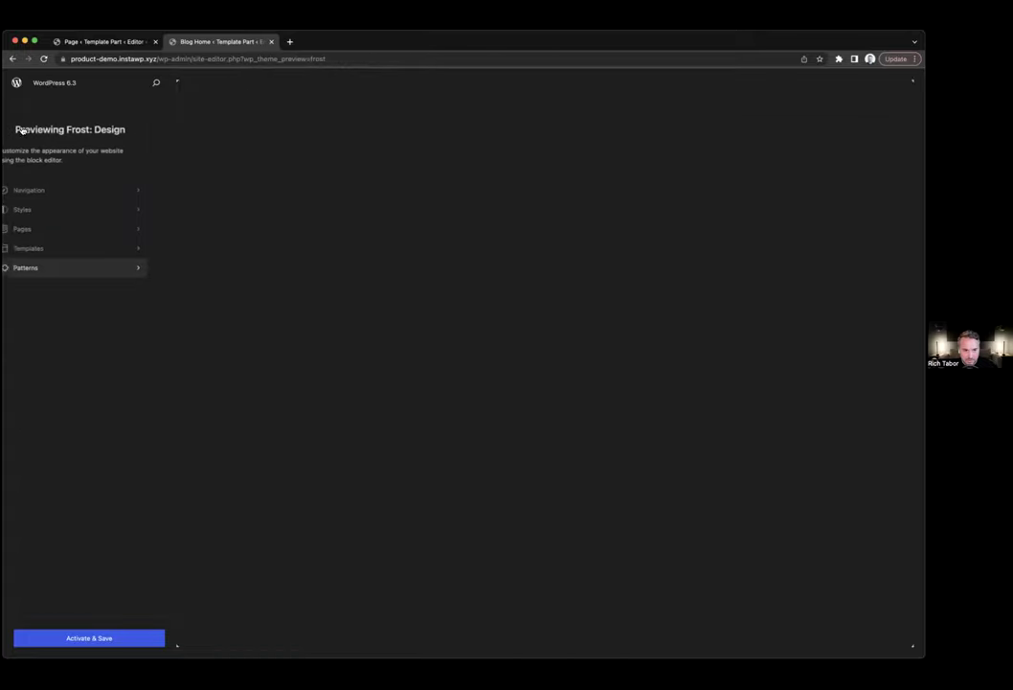
pyautogui.scroll(-3, 260, 244)
pyautogui.scroll(3, 261, 244)
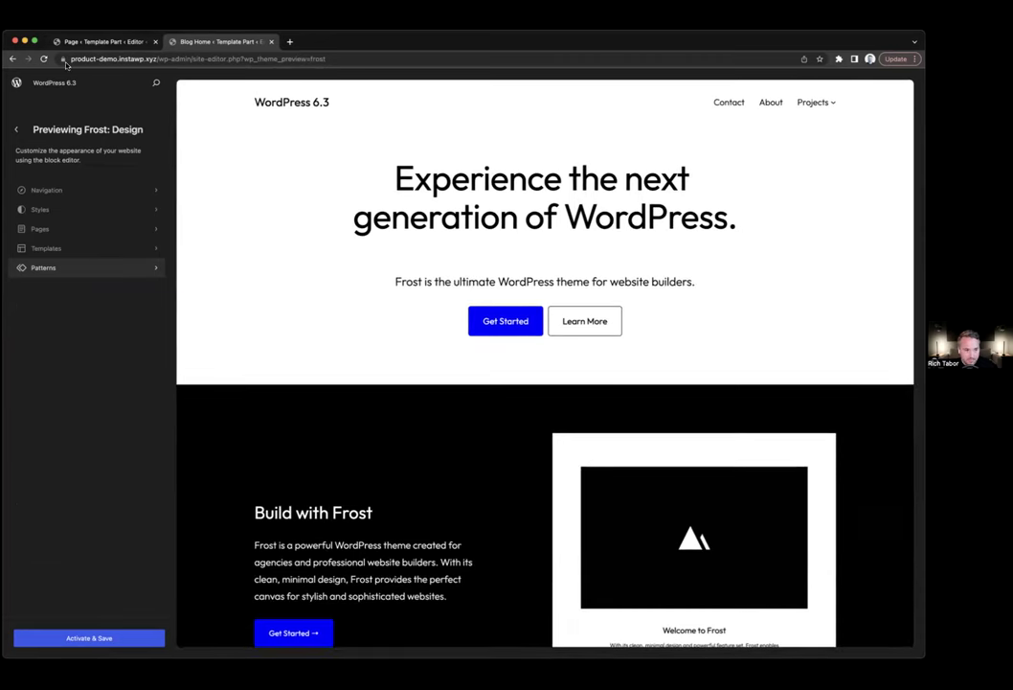
# - Reload the site editor in the About WordPress browser tab without saving its changes and go back to the Design overview
pyautogui.click(123, 42)
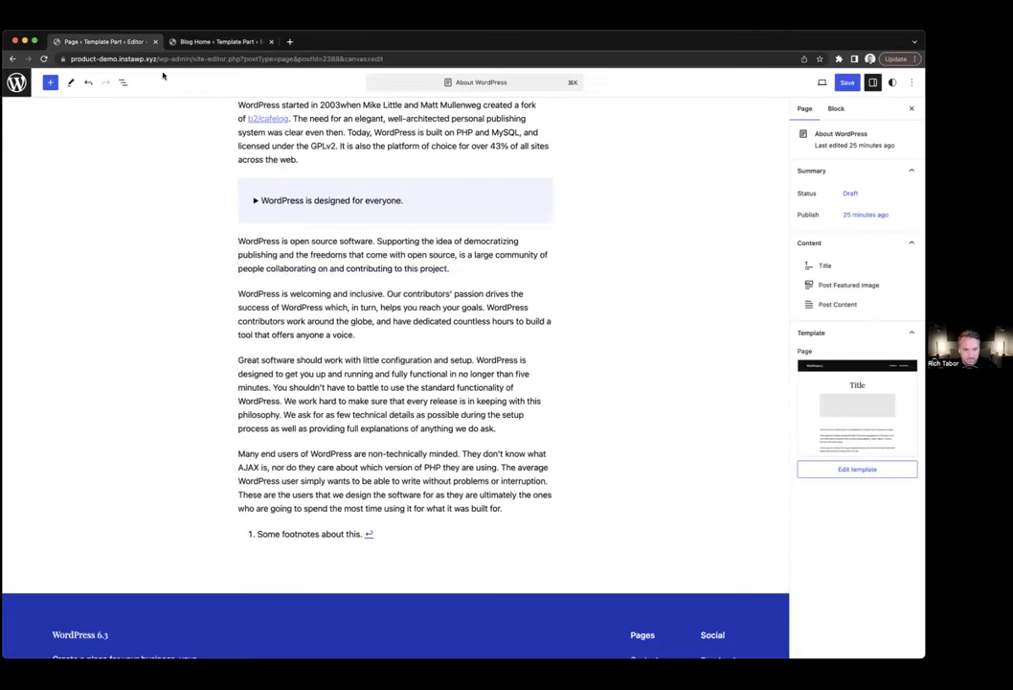
pyautogui.scroll(15, 108, 101)
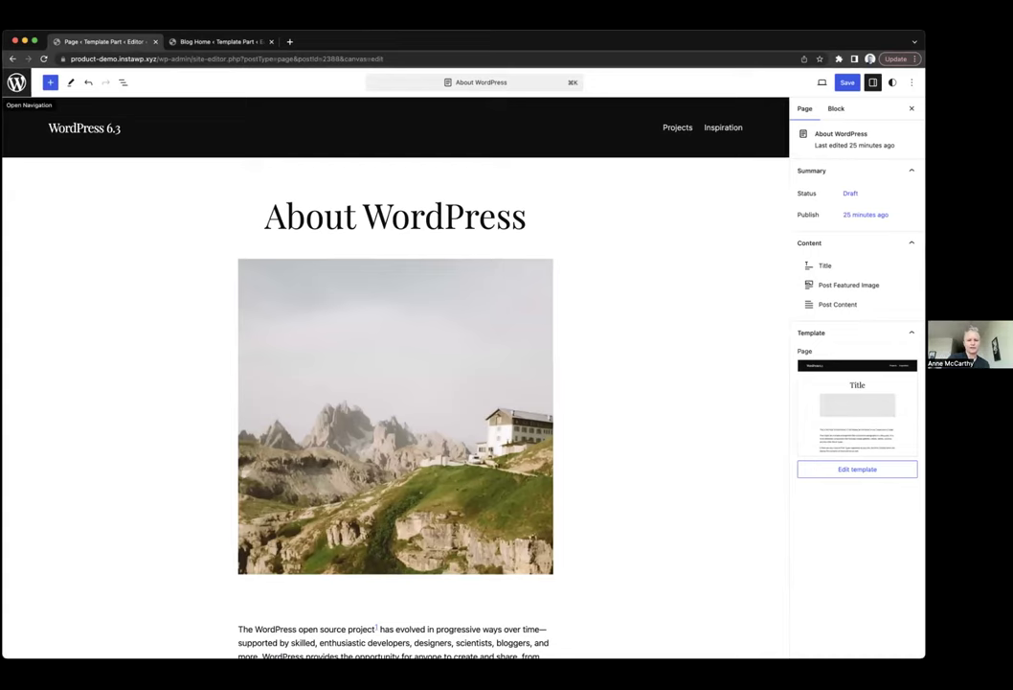
pyautogui.click(16, 82)
pyautogui.click(523, 114)
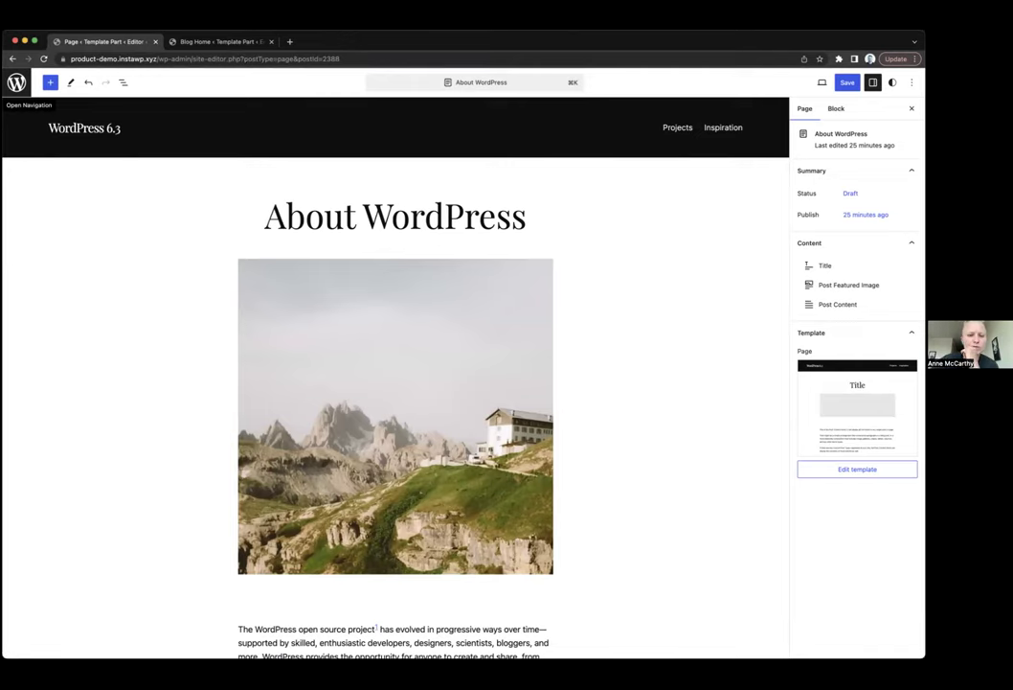
pyautogui.press('super+r')
pyautogui.click(526, 115)
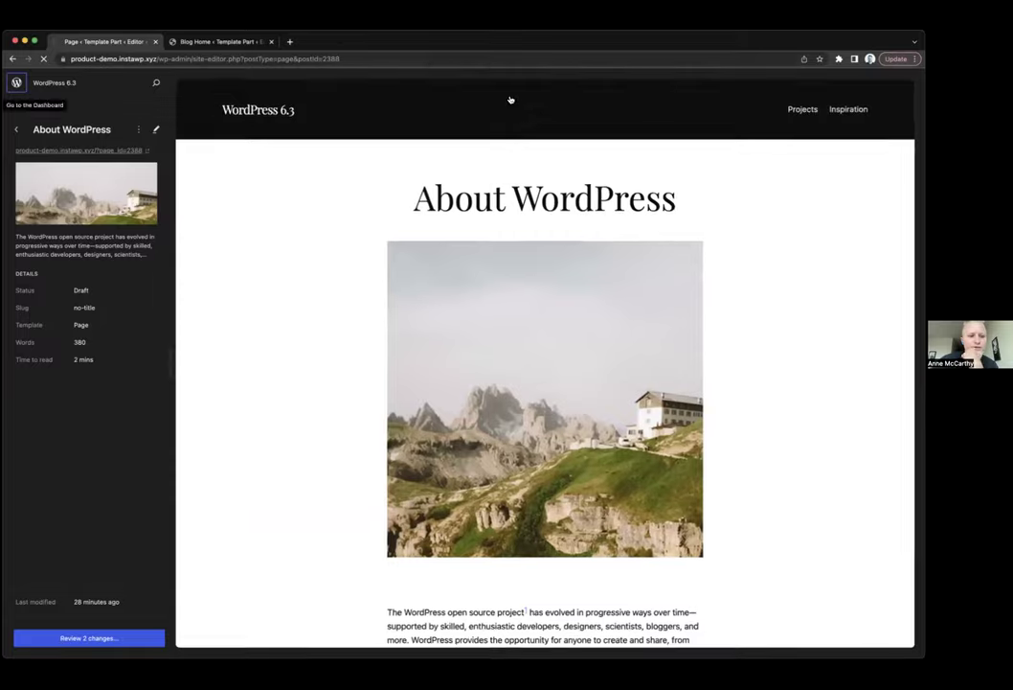
pyautogui.click(17, 129)
pyautogui.click(16, 130)
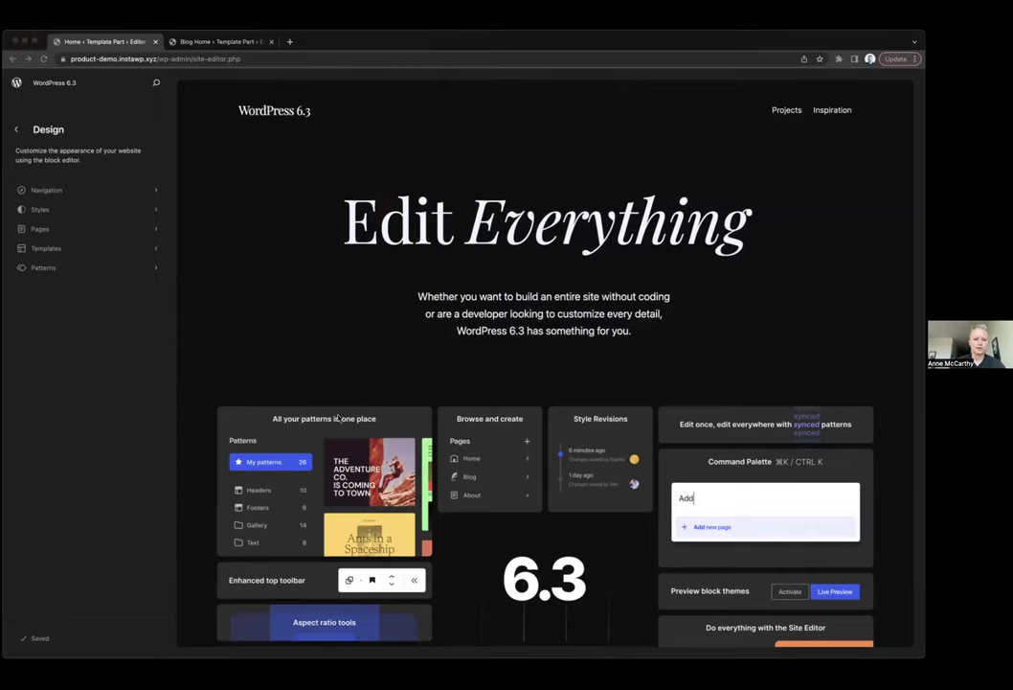
# - Look over the WordPress 6.3 feature grid on the home page and return to its Edit Everything heading
pyautogui.scroll(-3, 337, 417)
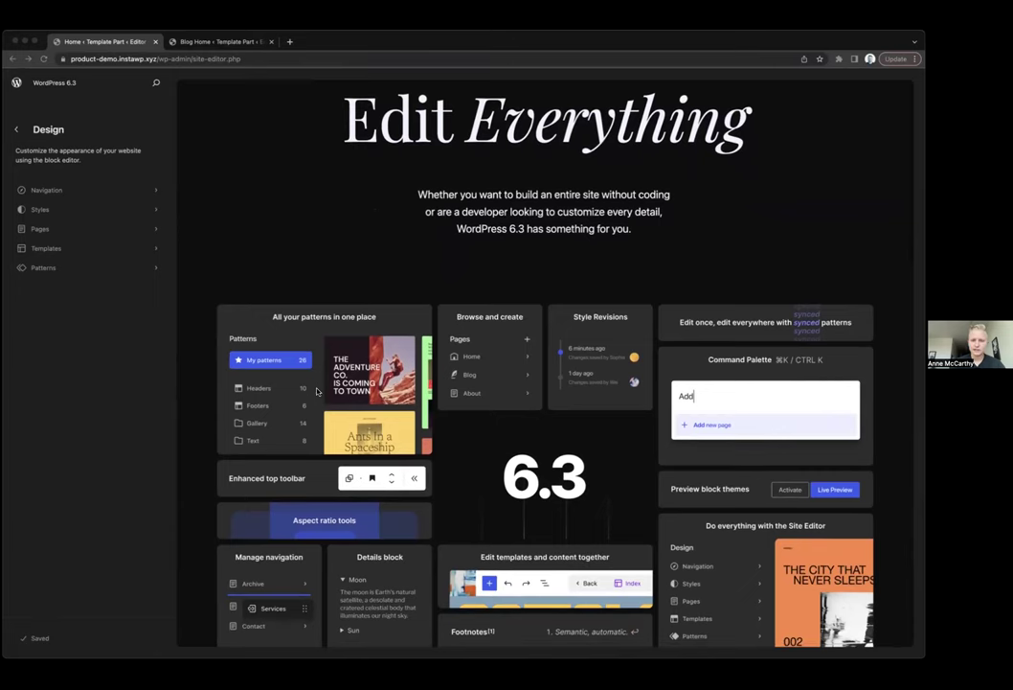
pyautogui.scroll(-3, 317, 391)
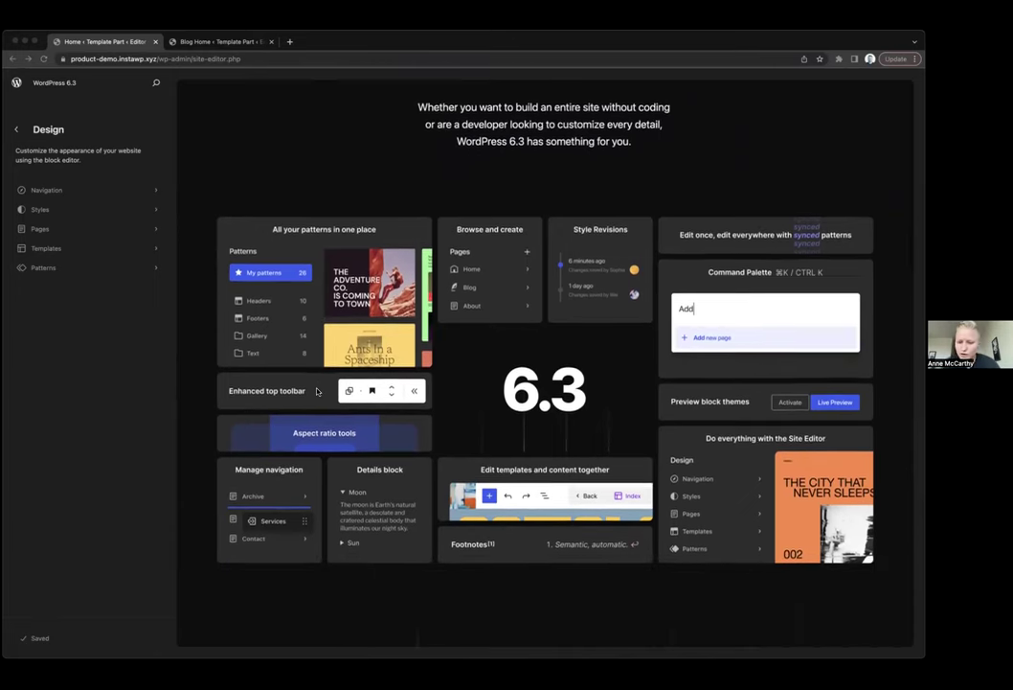
pyautogui.scroll(-3, 317, 391)
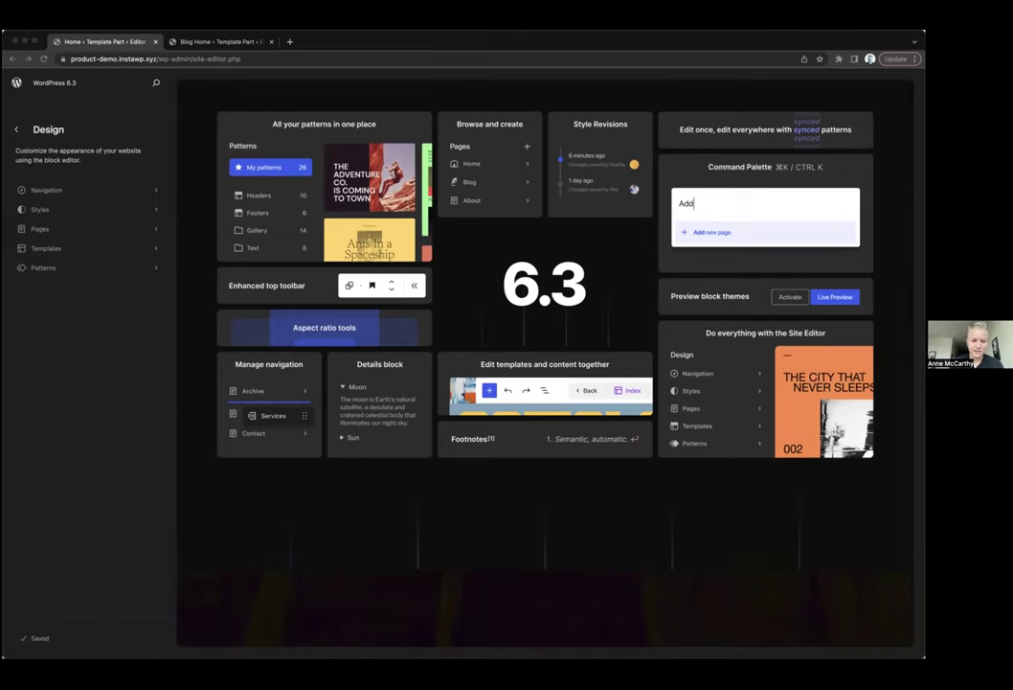
pyautogui.click(359, 34)
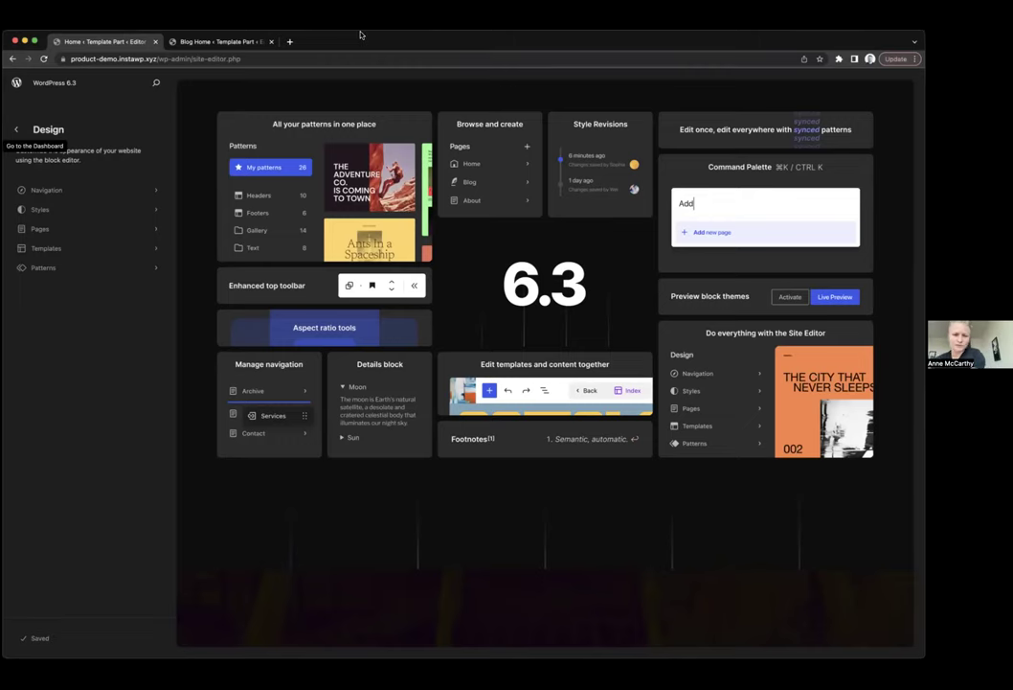
pyautogui.scroll(3, 191, 343)
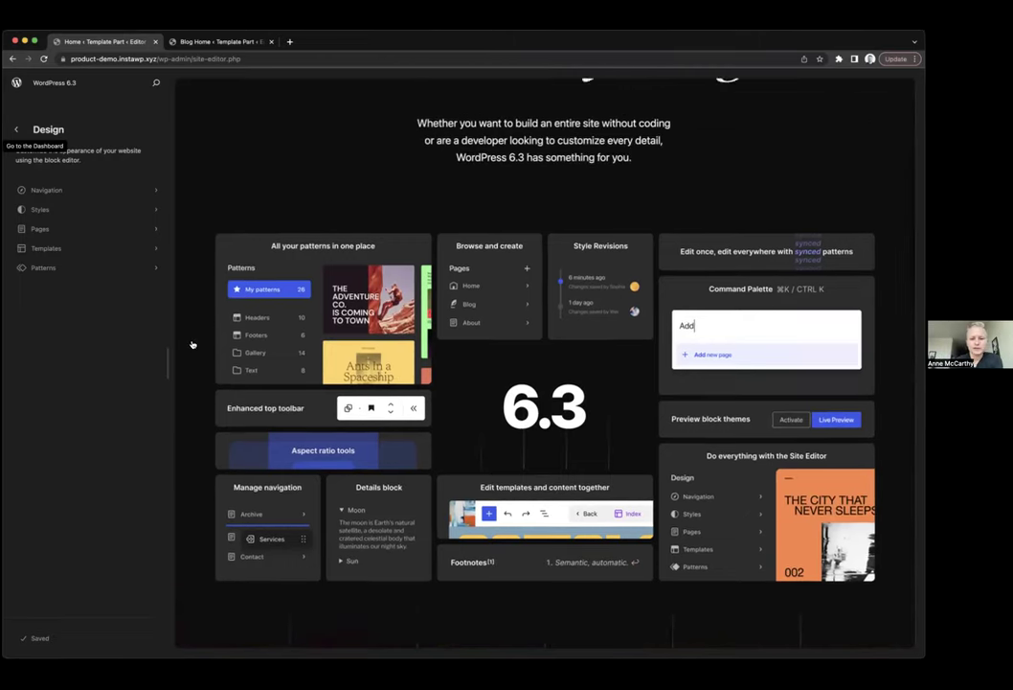
pyautogui.scroll(3, 191, 344)
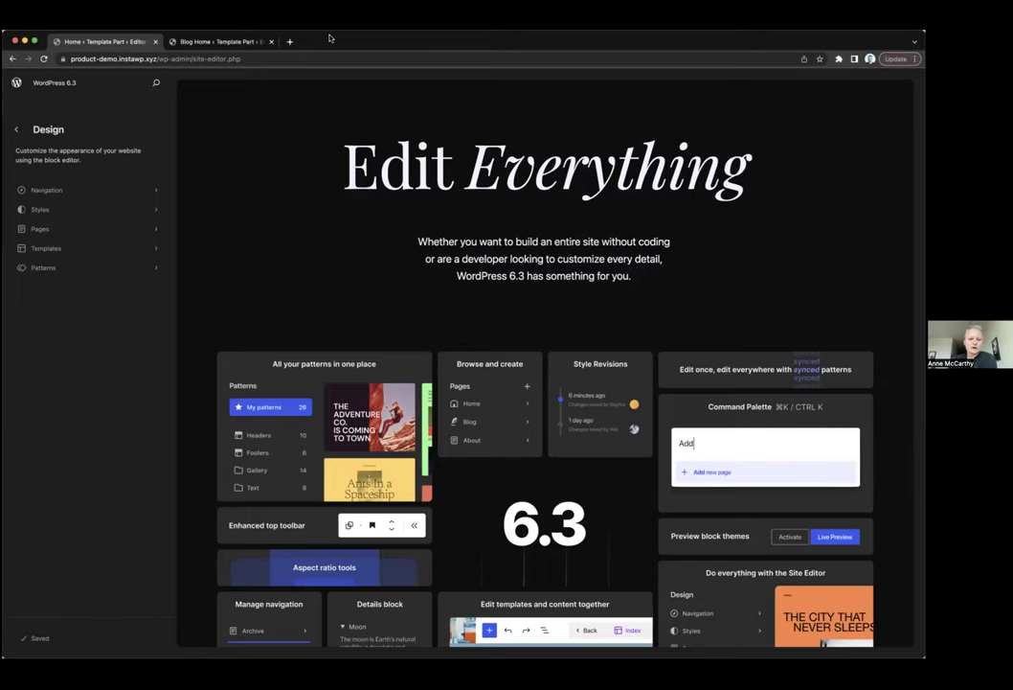
# - Read the Make WordPress Core post on rollback for failed manual plugin and theme updates in a new tab, and return to the site editor
pyautogui.press('super+t')
pyautogui.write('https://make.wordpress.org/core/2023/07/11/new-in-6-3-rollback-for-failed-manual-plugin-and-theme-updates/')
pyautogui.press('Return')
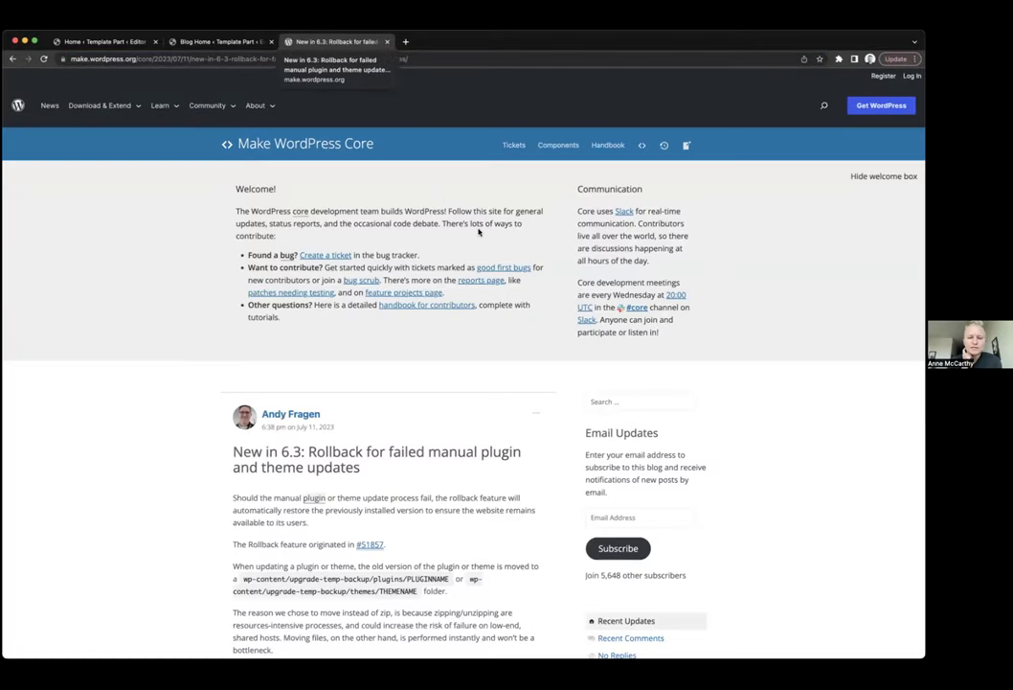
pyautogui.scroll(-5, 499, 232)
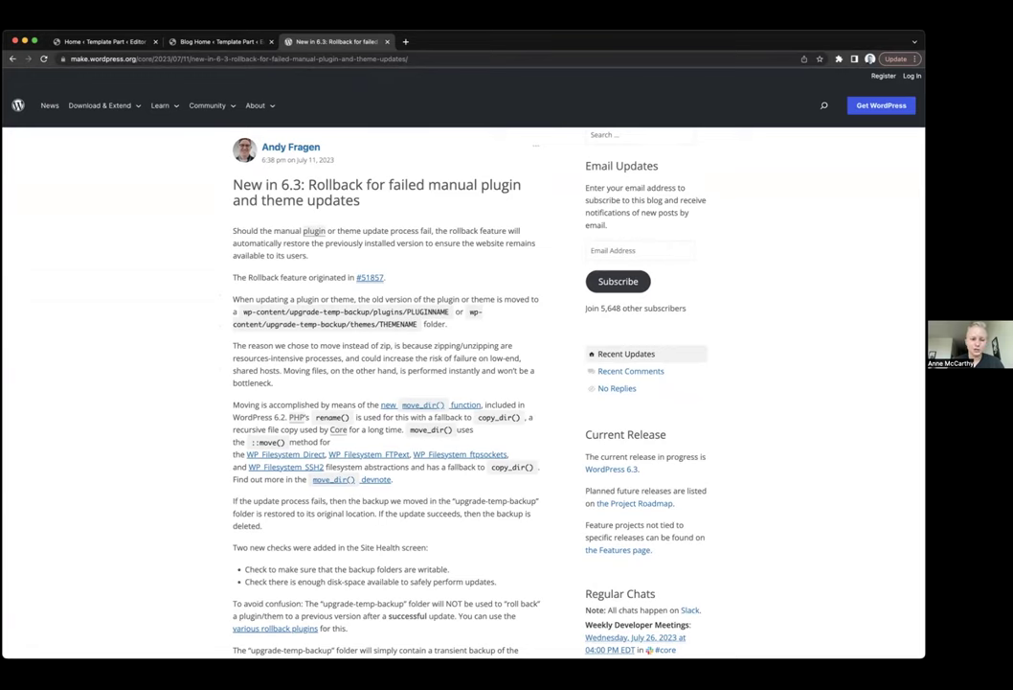
pyautogui.click(89, 42)
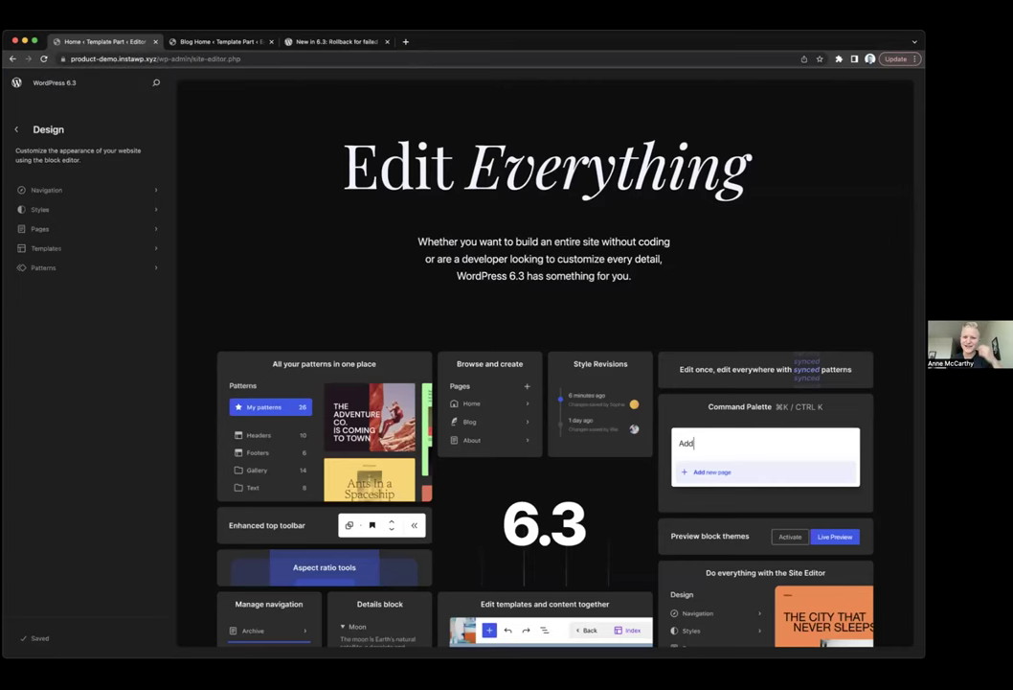